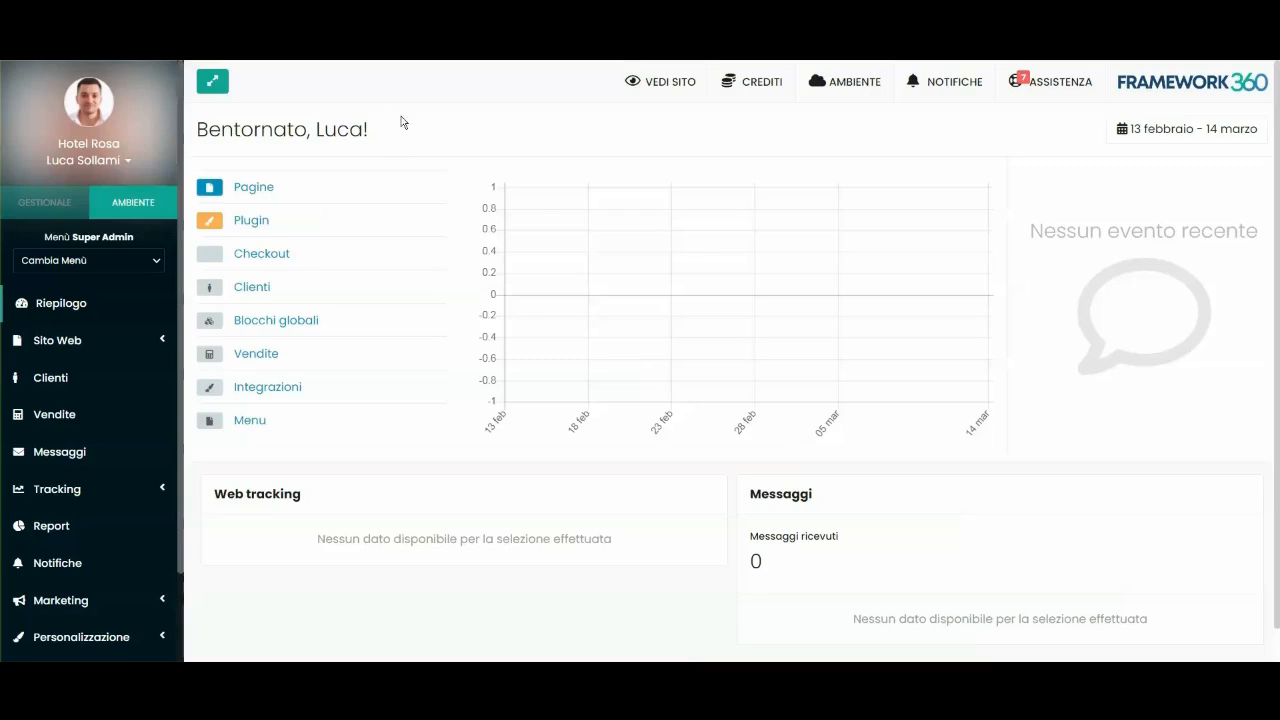
Expand Sito Web, open the Checkout list, and open the Cassa checkout for editing.
left_click(57, 340)
scroll(35, 334, "down", 1)
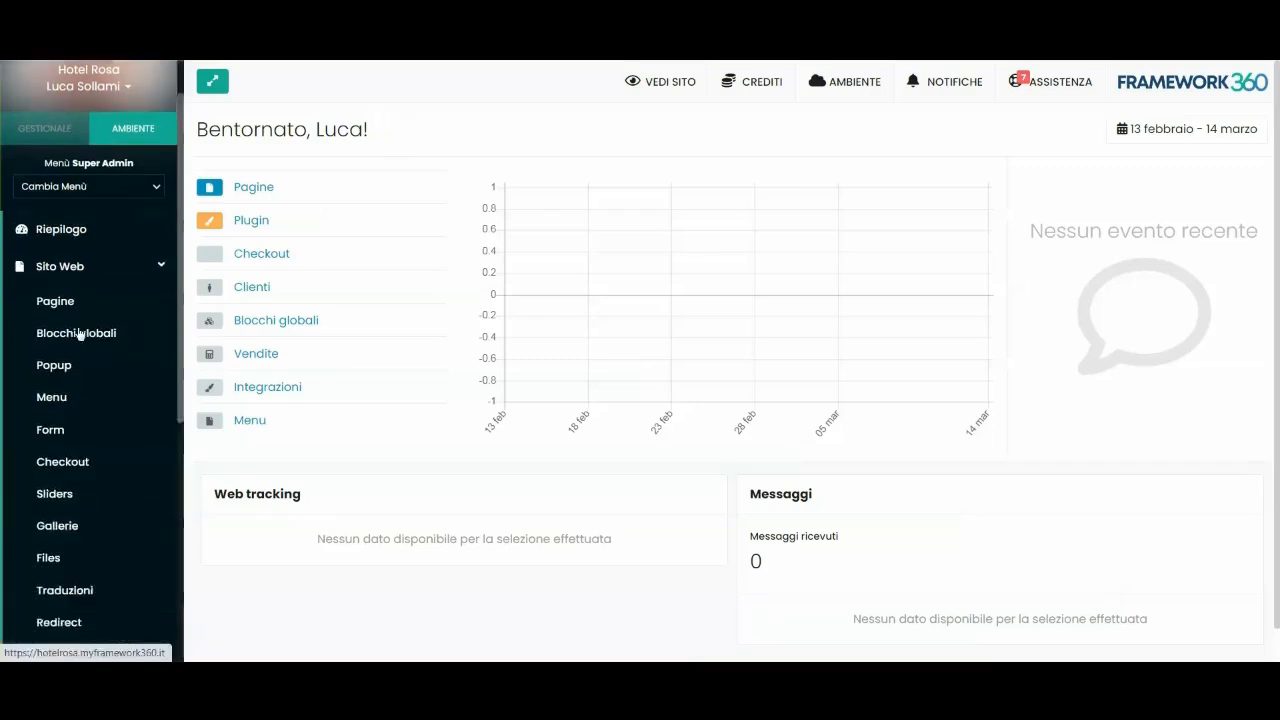
left_click(61, 456)
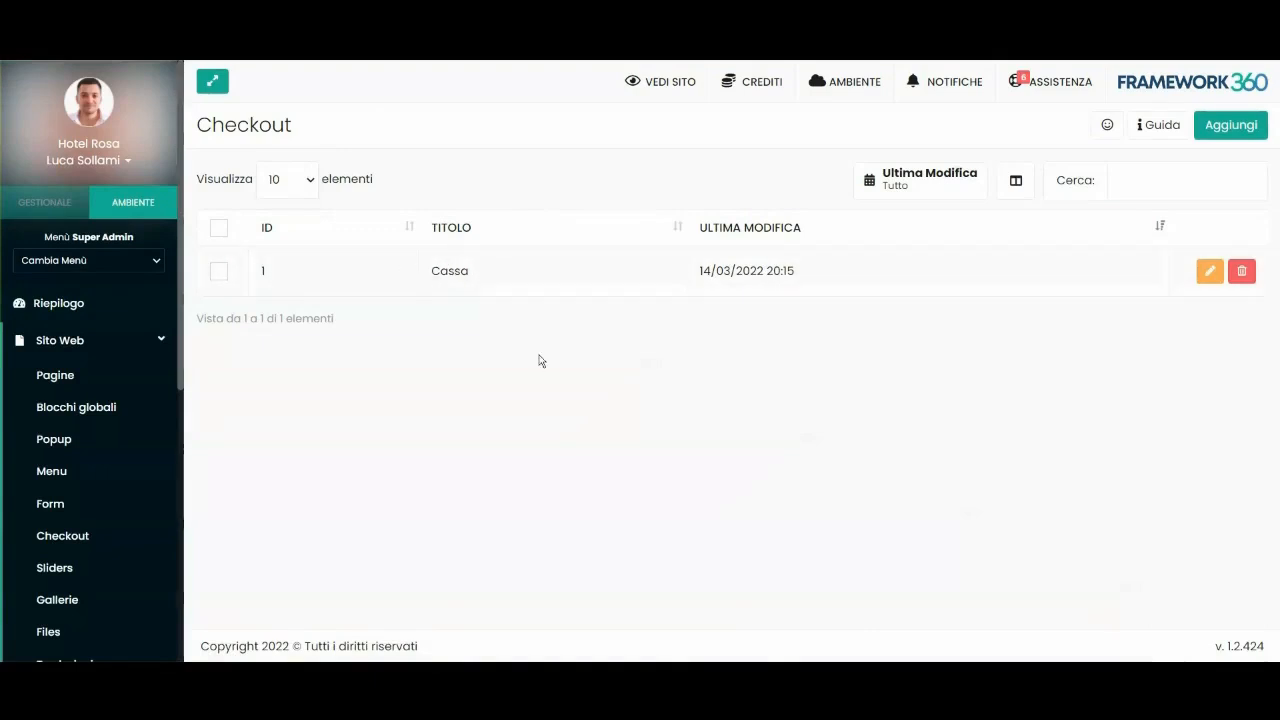
double_click(474, 286)
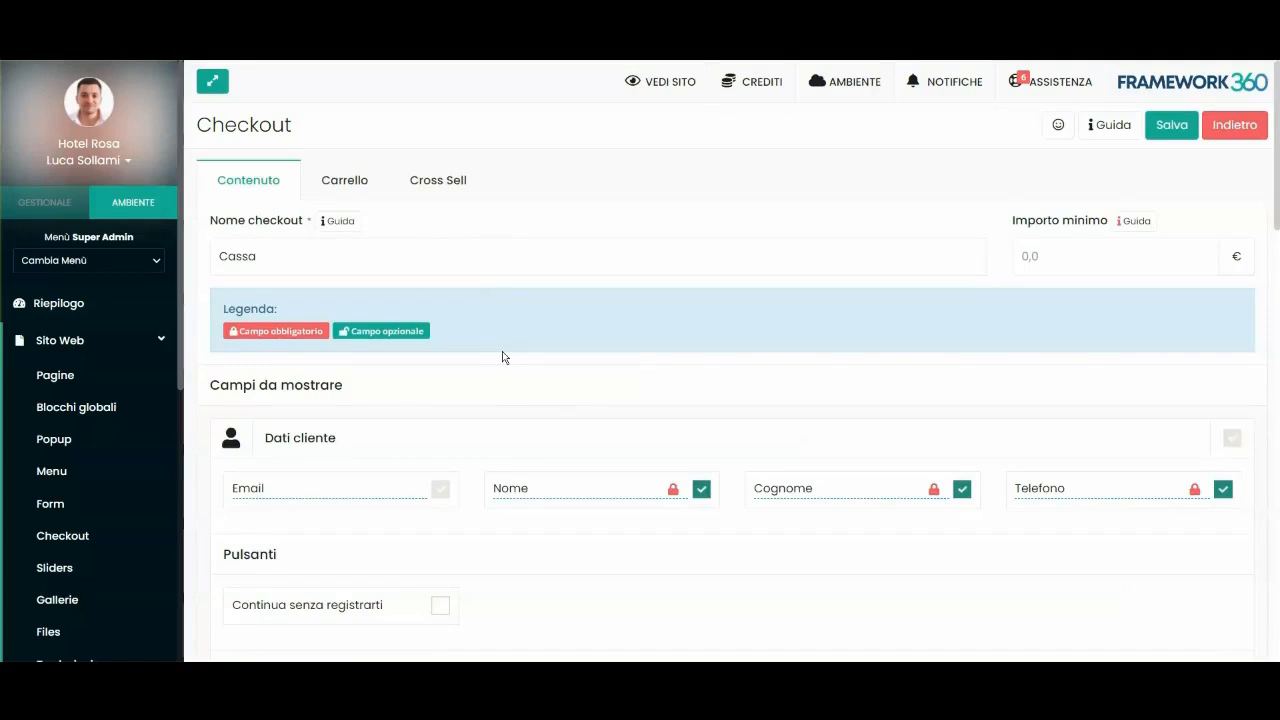
Review the Cassa checkout's content settings, then select the Importo minimo (minimum order amount) field.
scroll(551, 337, "down", 1)
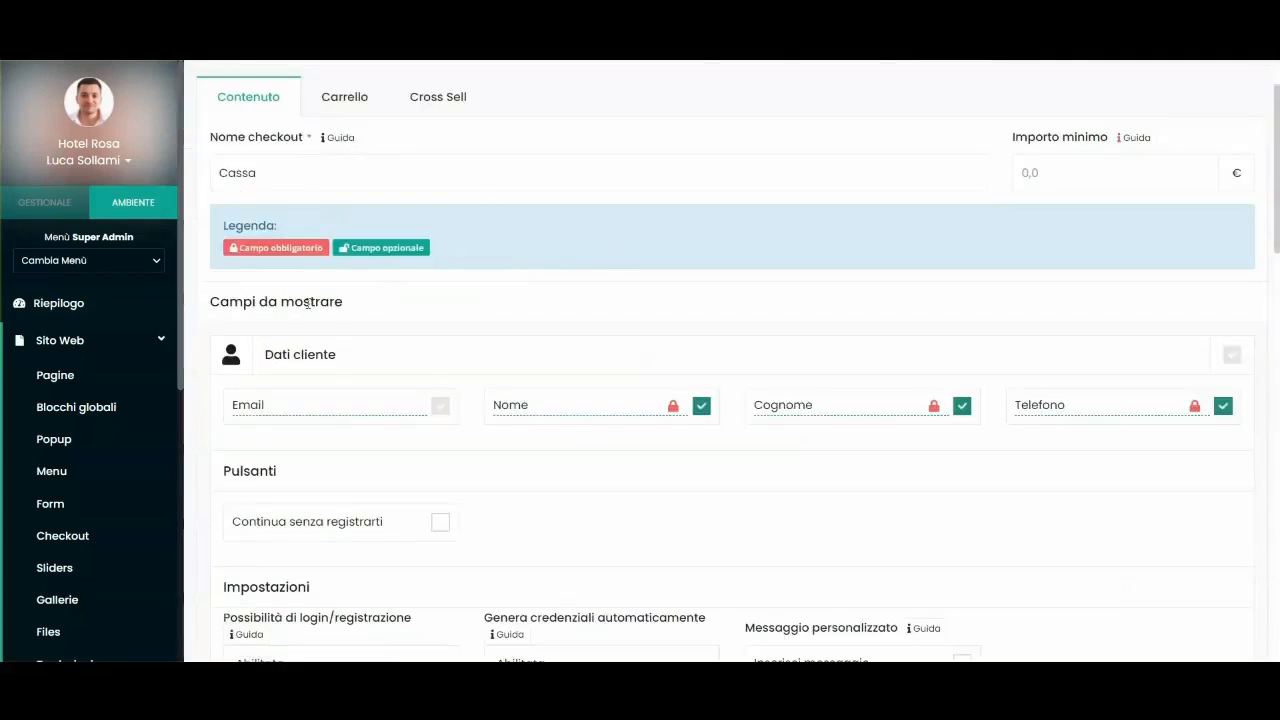
scroll(308, 303, "up", 1)
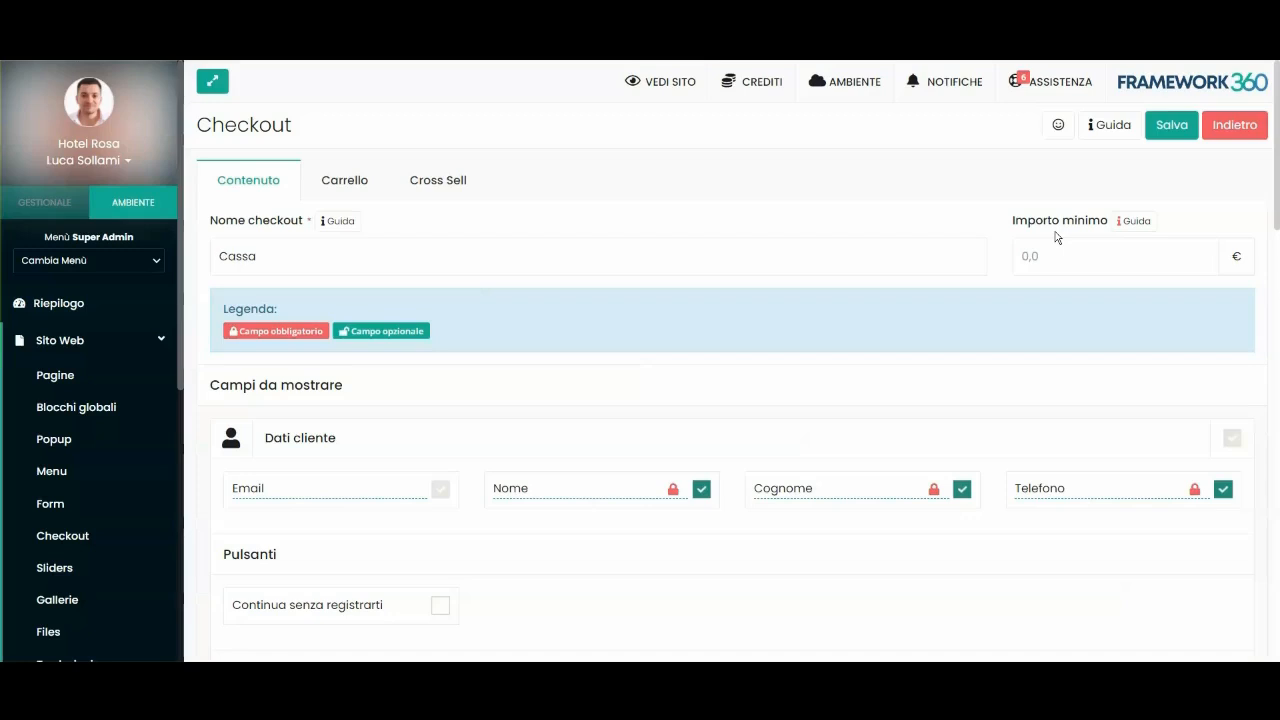
left_click(1066, 254)
type("100")
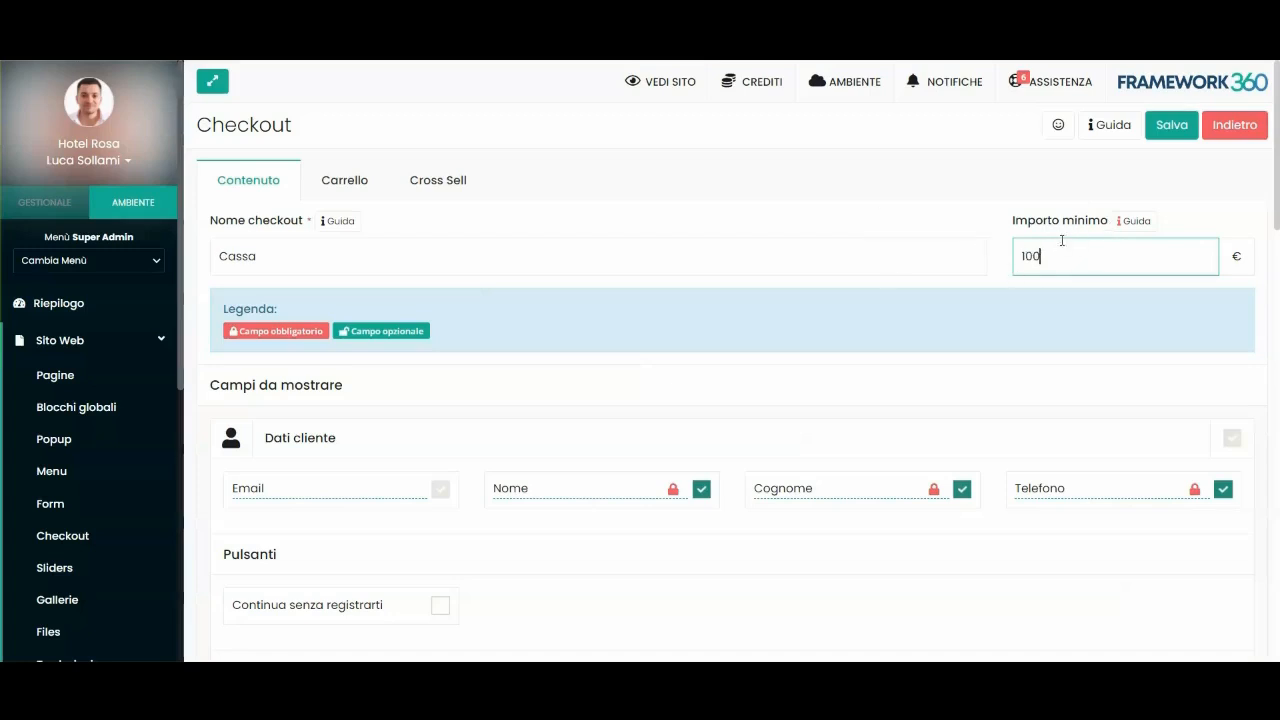
key("ctrl+a")
key("BackSpace")
scroll(729, 366, "down", 3)
scroll(729, 366, "up", 1)
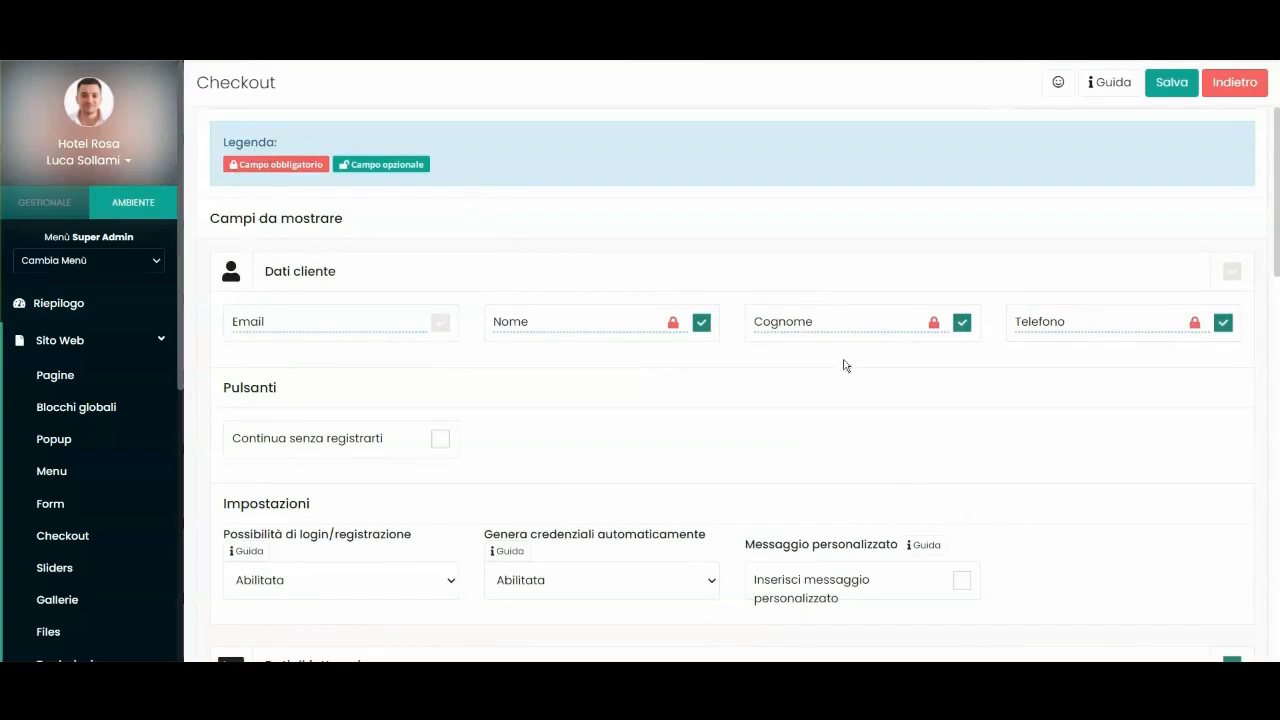
left_click(676, 321)
left_click(674, 322)
left_click(932, 325)
left_click(932, 325)
Make the Telefono customer field optional by unlocking its padlock.
scroll(334, 297, "down", 1)
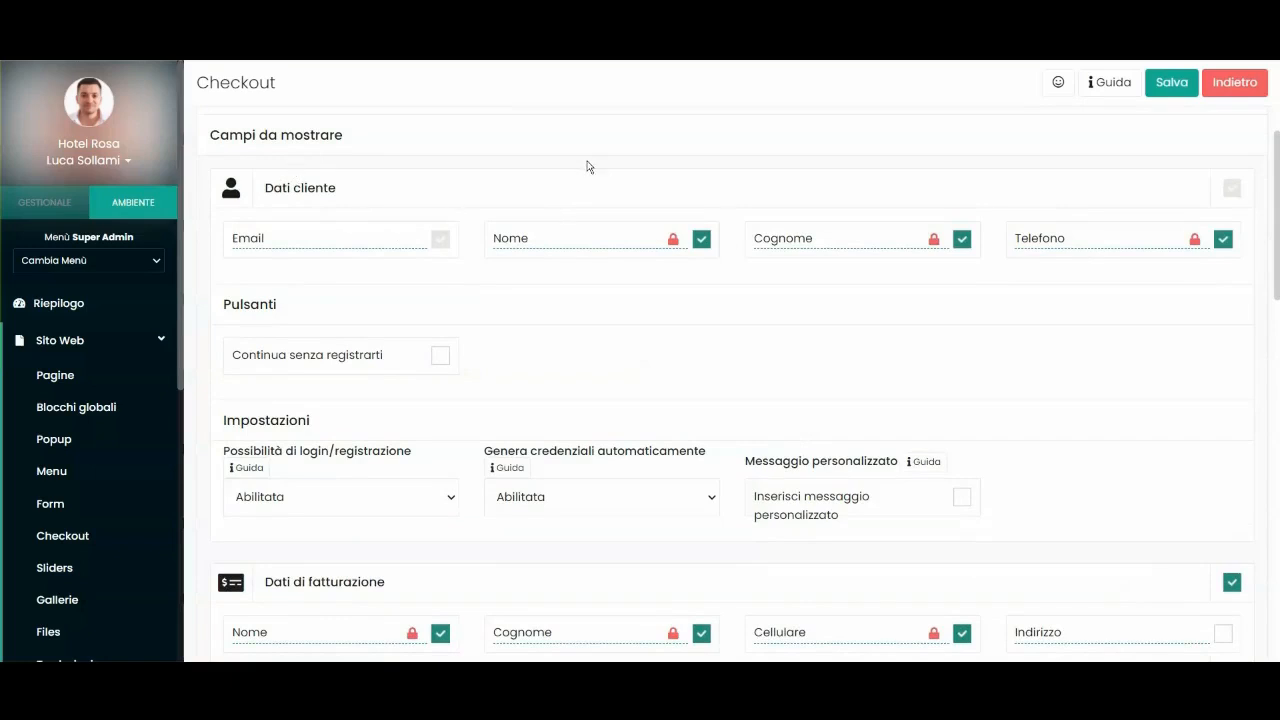
scroll(260, 500, "down", 5)
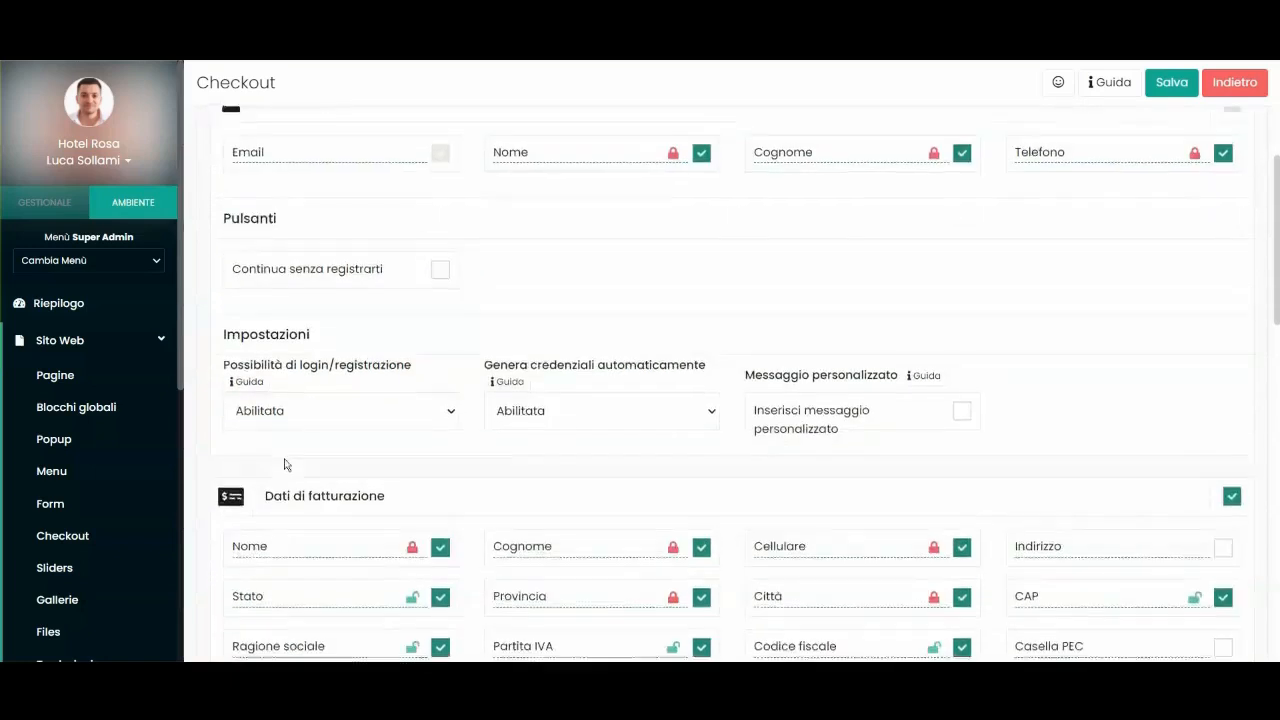
scroll(280, 200, "up", 7)
scroll(575, 381, "down", 7)
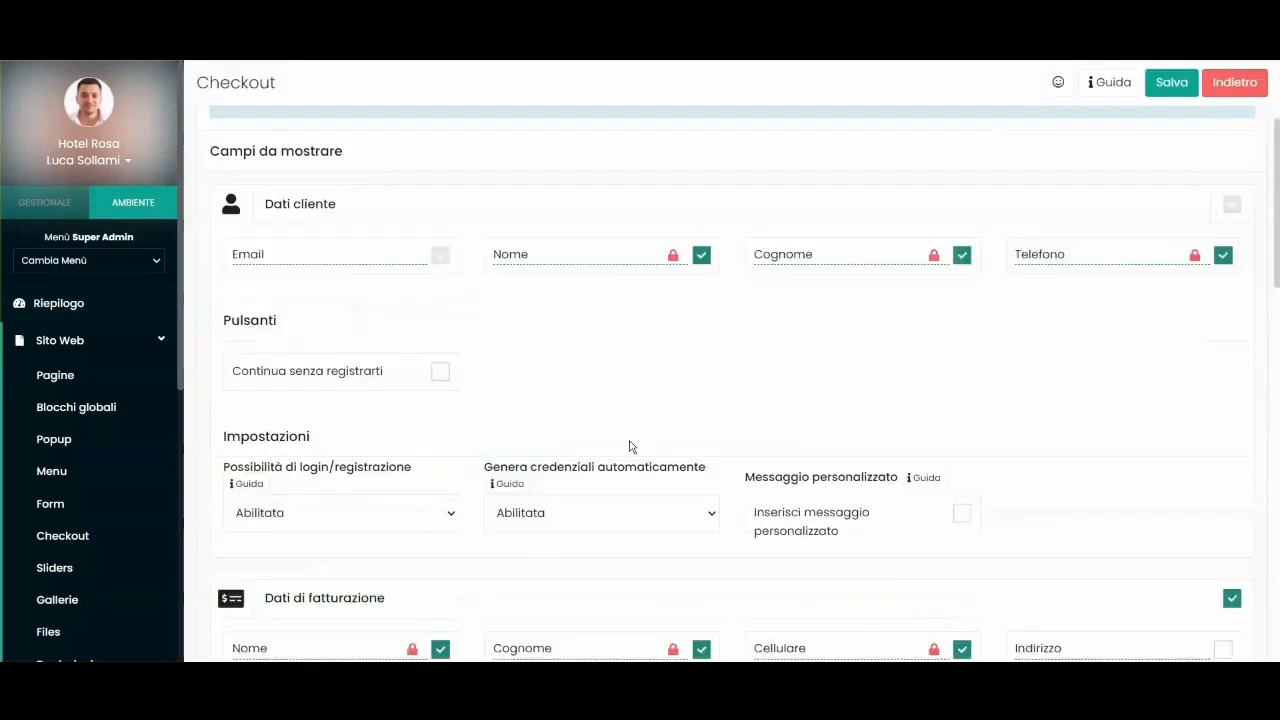
scroll(352, 209, "up", 4)
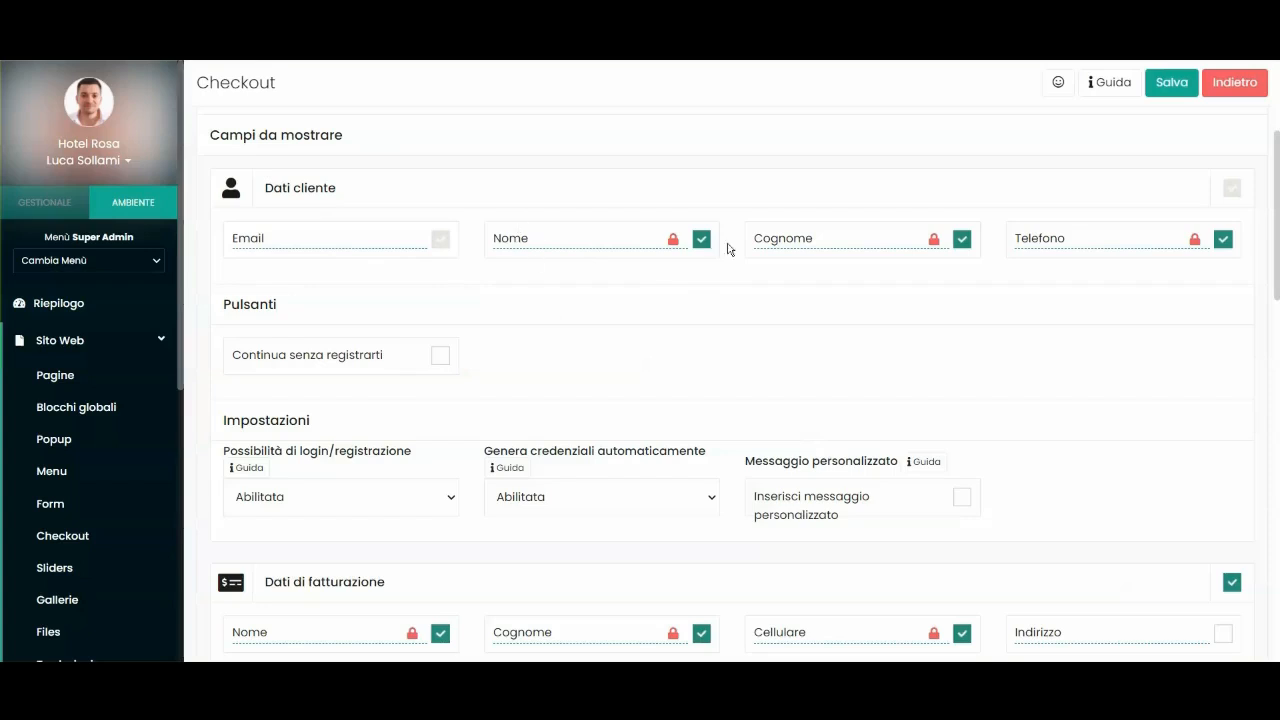
left_click(1194, 239)
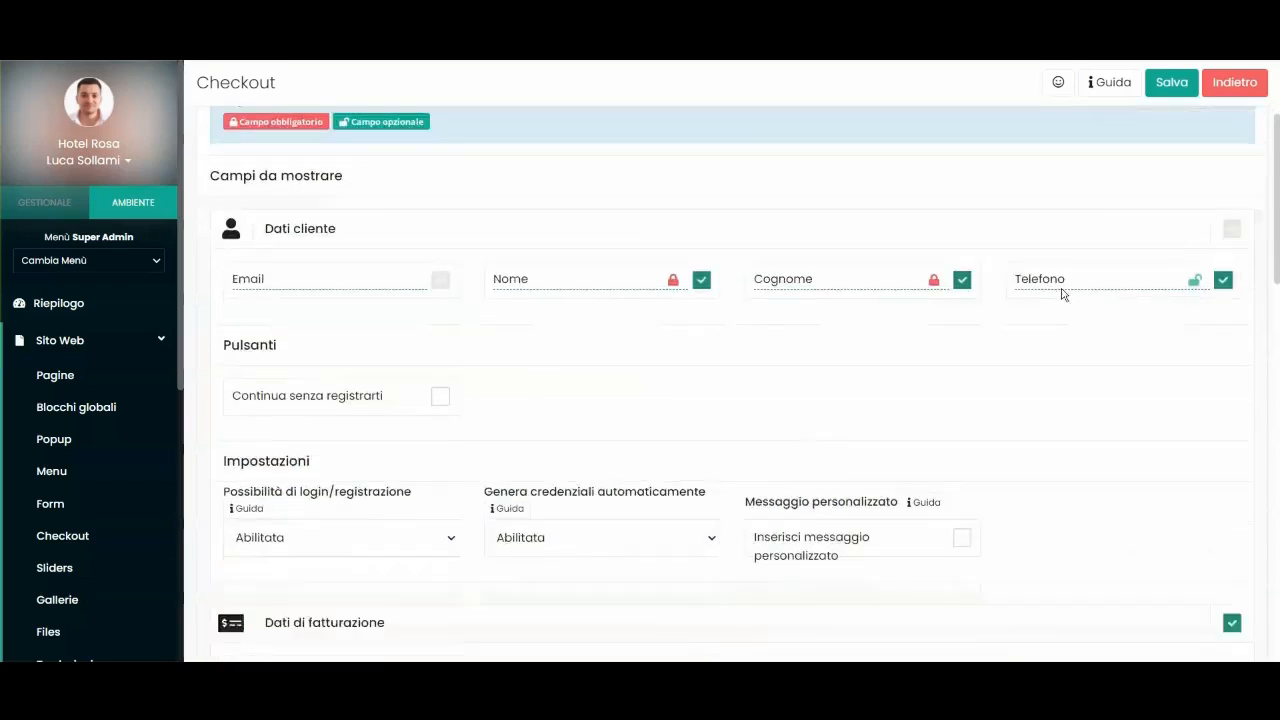
Tick and then untick Continua senza registrarti, leaving guest checkout off.
scroll(346, 311, "down", 4)
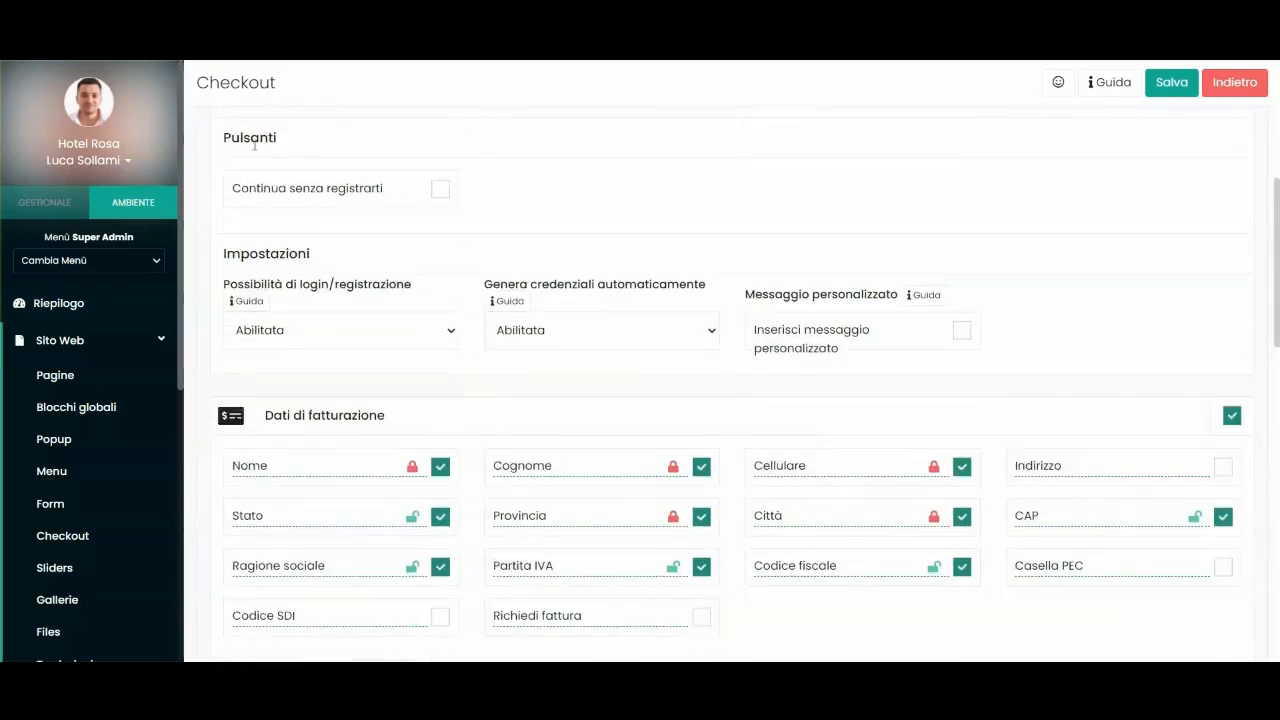
scroll(306, 246, "up", 3)
scroll(329, 349, "down", 2)
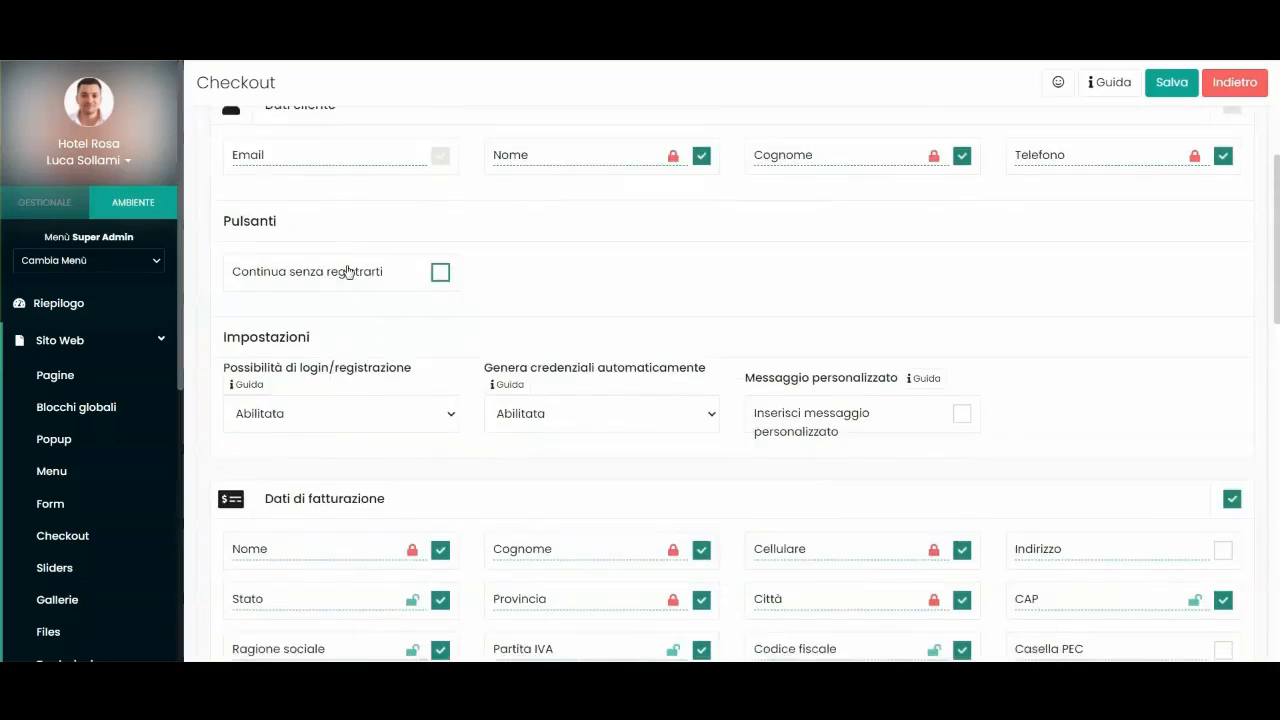
left_click(441, 273)
left_click(443, 273)
Keep the login/registration setting at Abilitata.
scroll(520, 285, "down", 1)
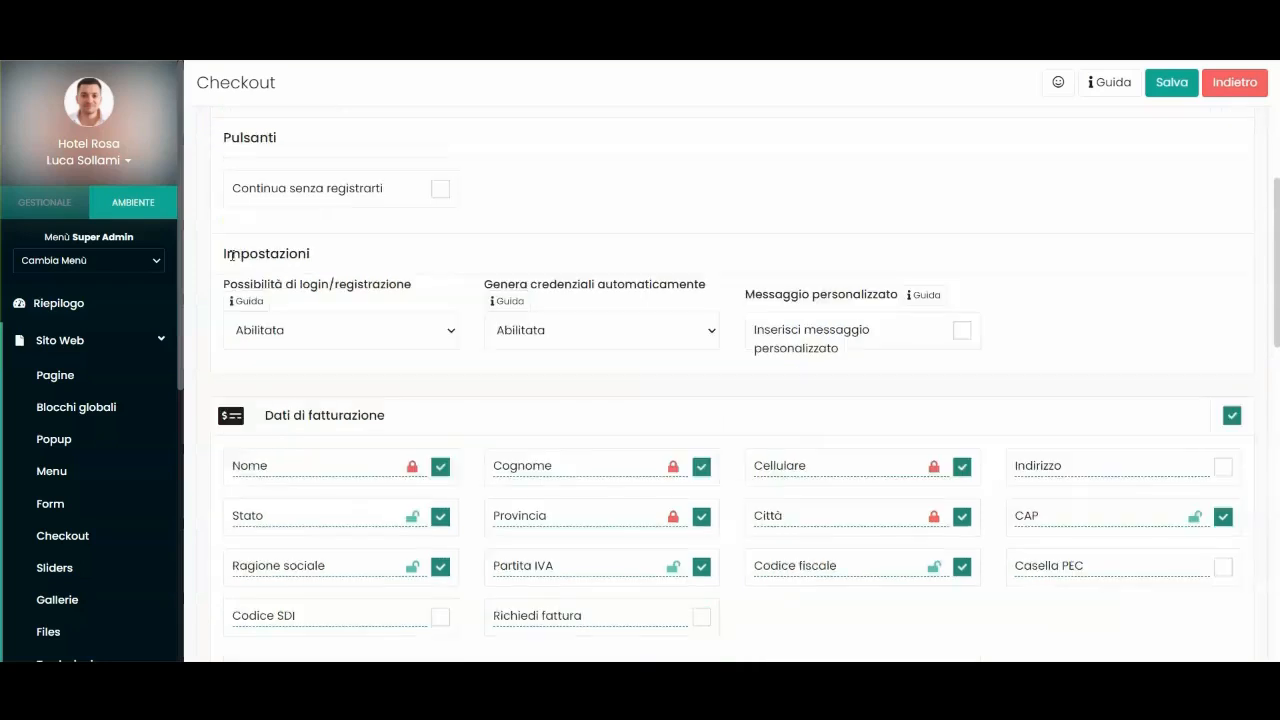
left_click_drag(224, 285, 374, 286)
left_click(386, 286)
left_click(275, 333)
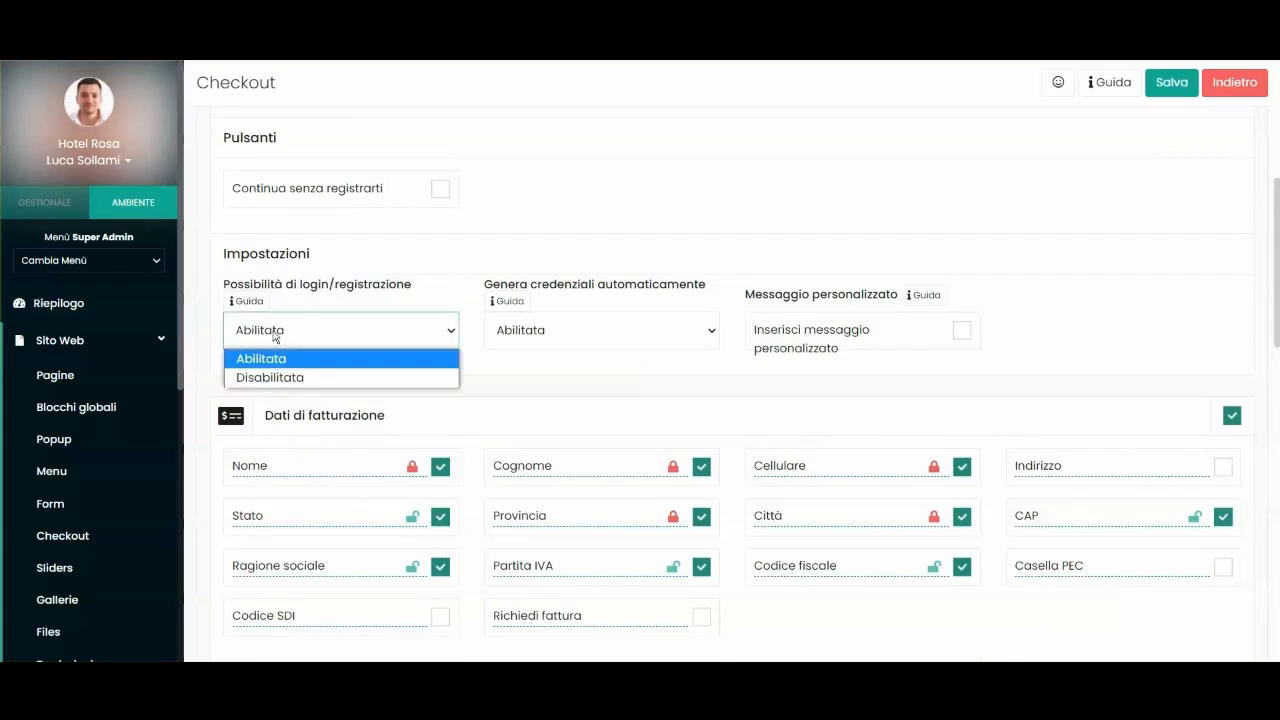
left_click(275, 337)
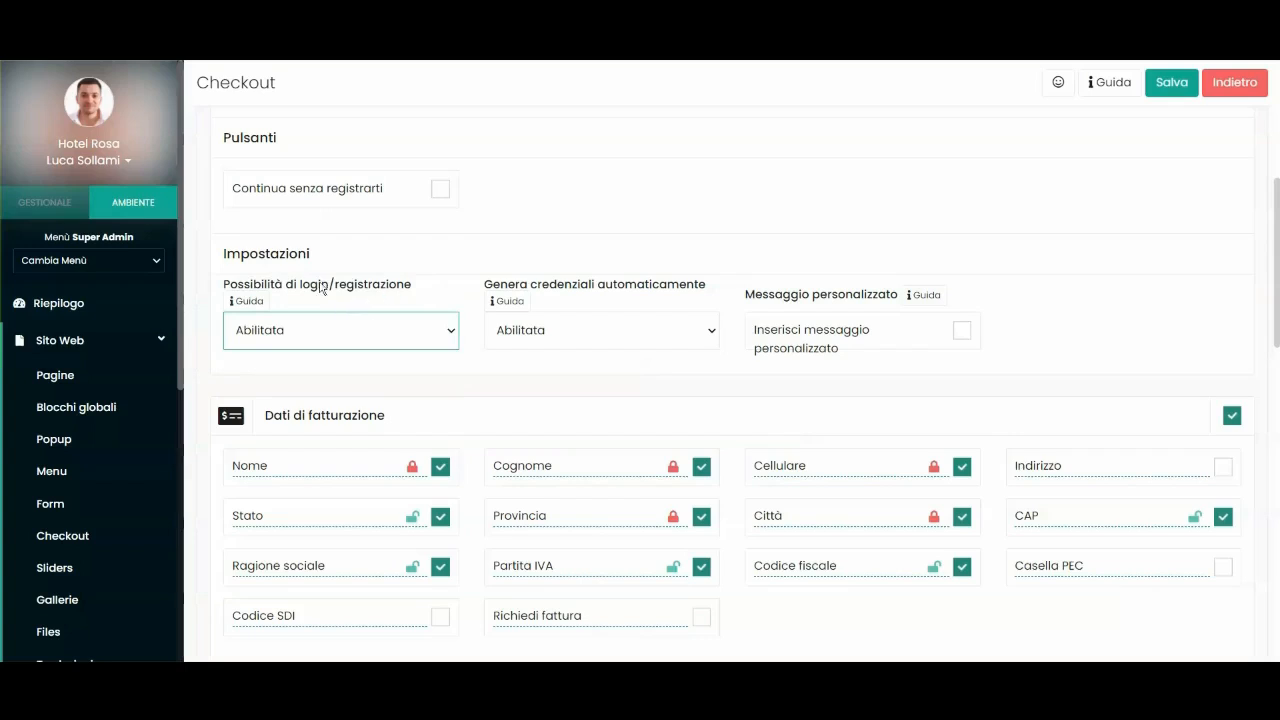
Collapse the Sito Web section in the sidebar.
scroll(368, 256, "up", 3)
scroll(363, 363, "down", 3)
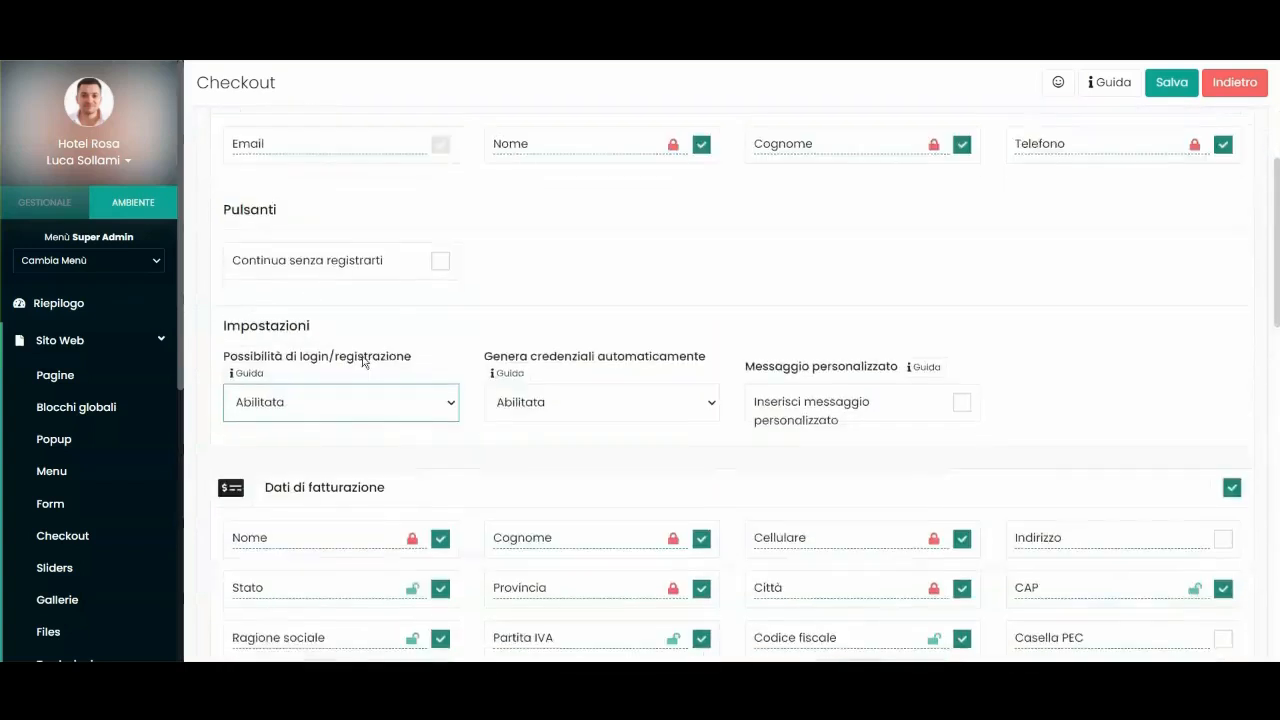
scroll(360, 322, "up", 2)
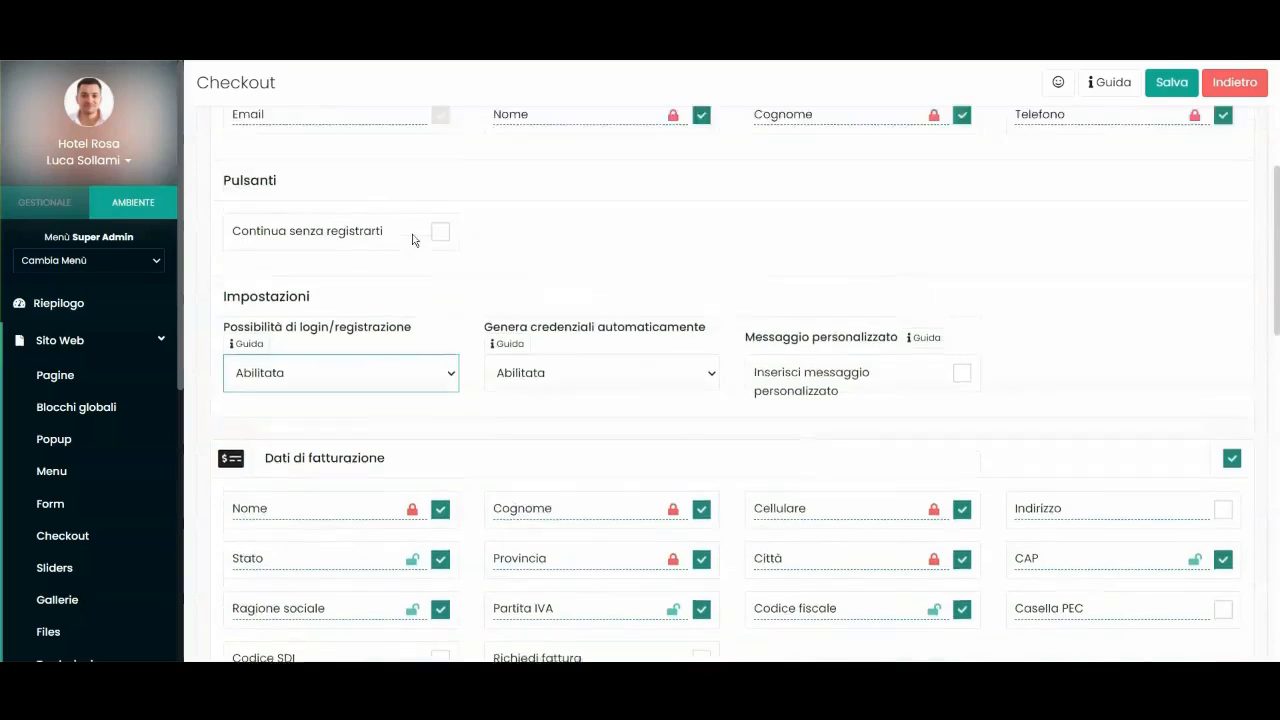
scroll(322, 323, "down", 3)
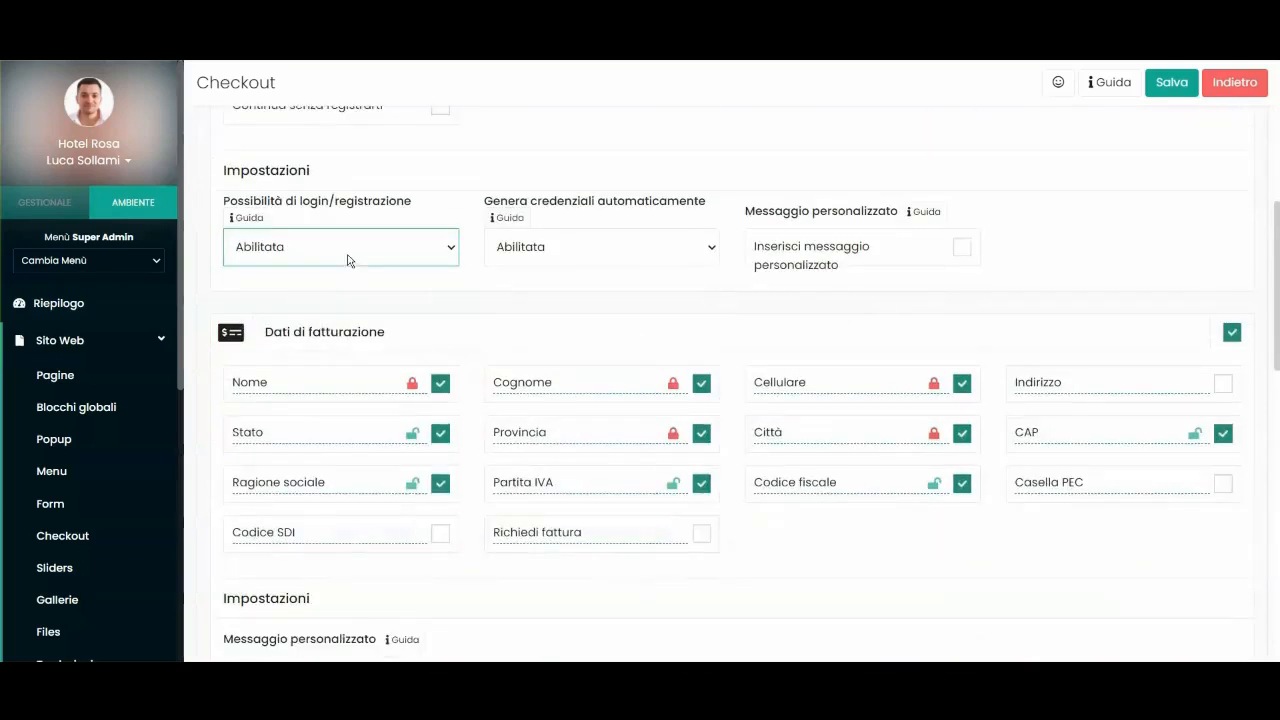
scroll(420, 300, "up", 1)
scroll(309, 291, "up", 3)
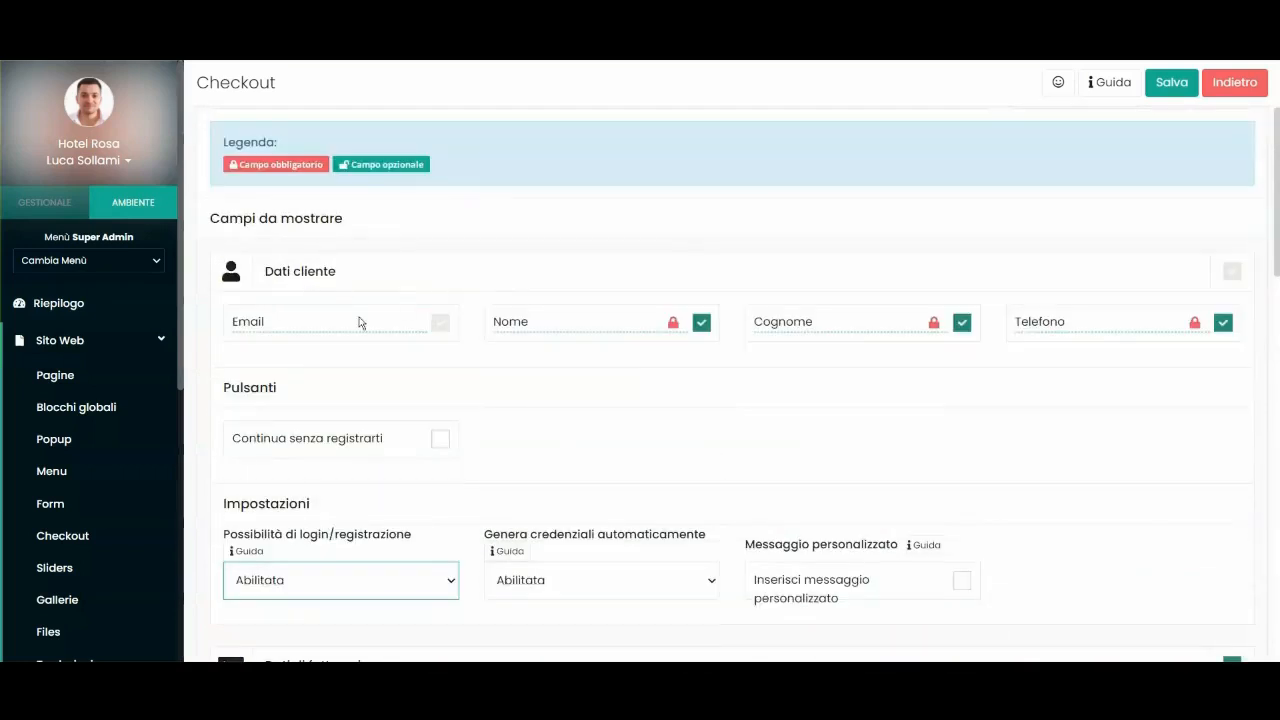
scroll(363, 340, "down", 1)
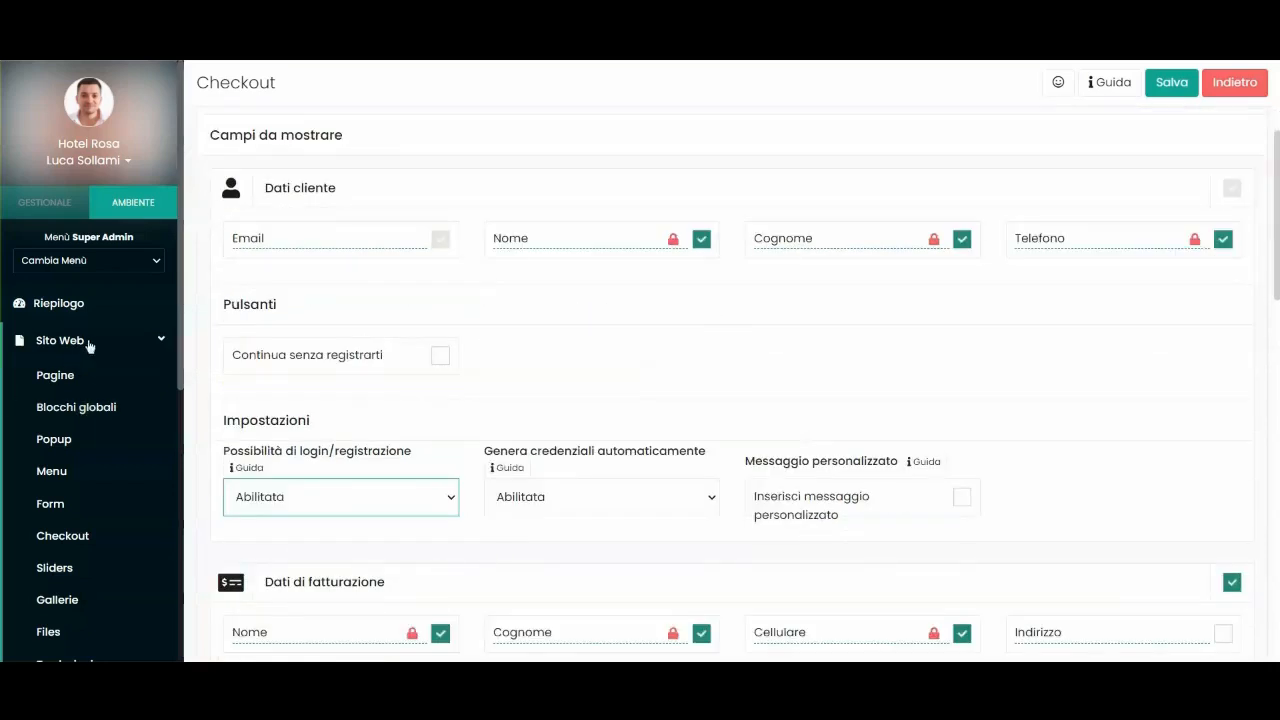
left_click(88, 342)
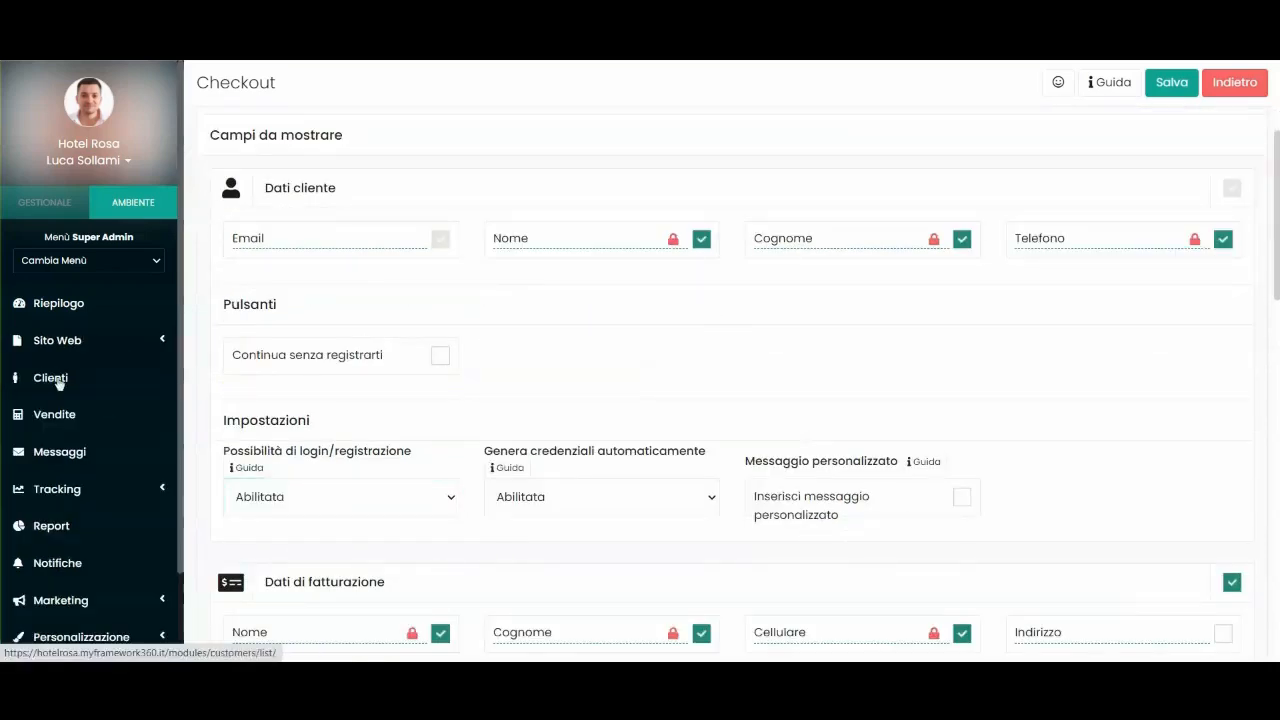
Keep automatic credential generation set to Abilitata.
scroll(524, 314, "down", 2)
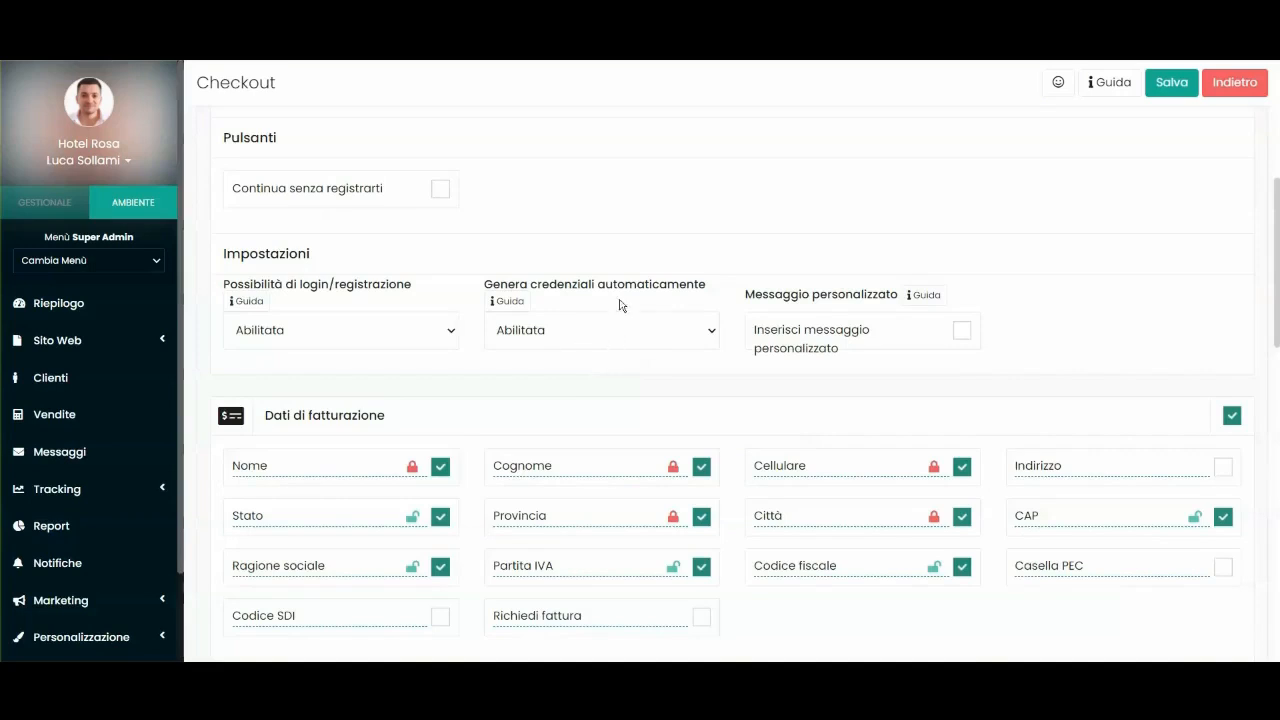
scroll(432, 317, "up", 2)
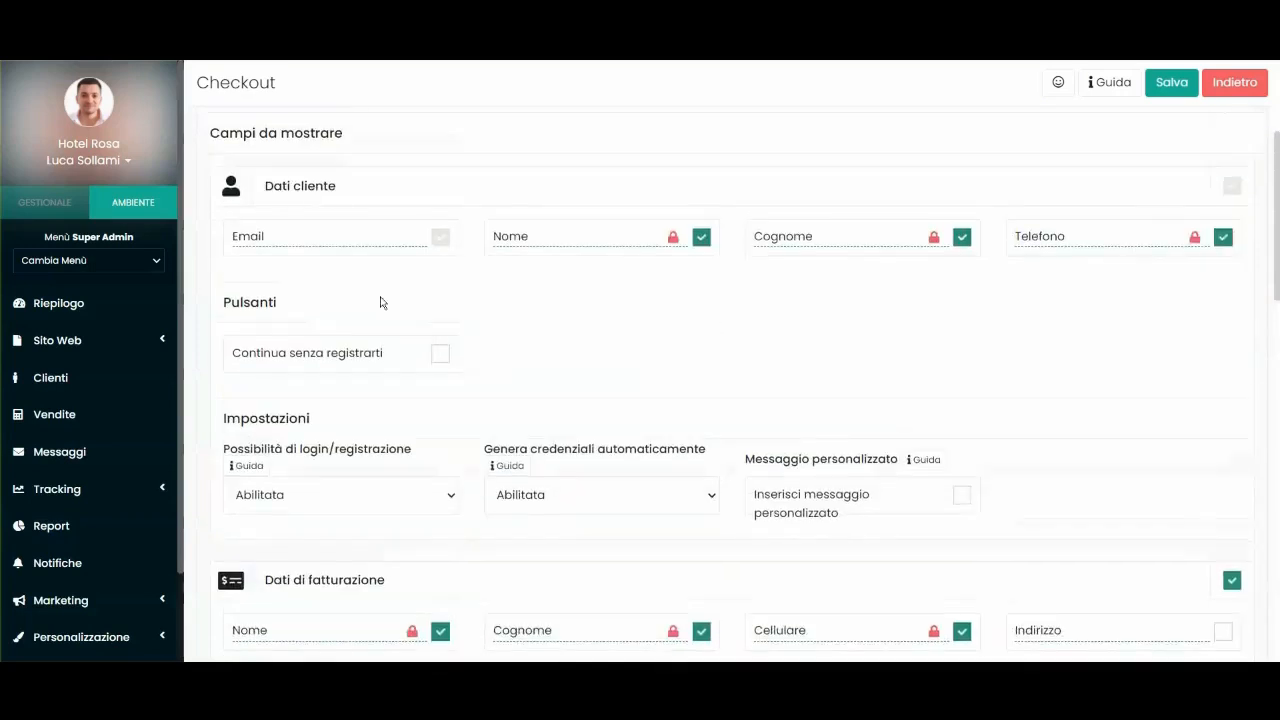
scroll(538, 212, "down", 1)
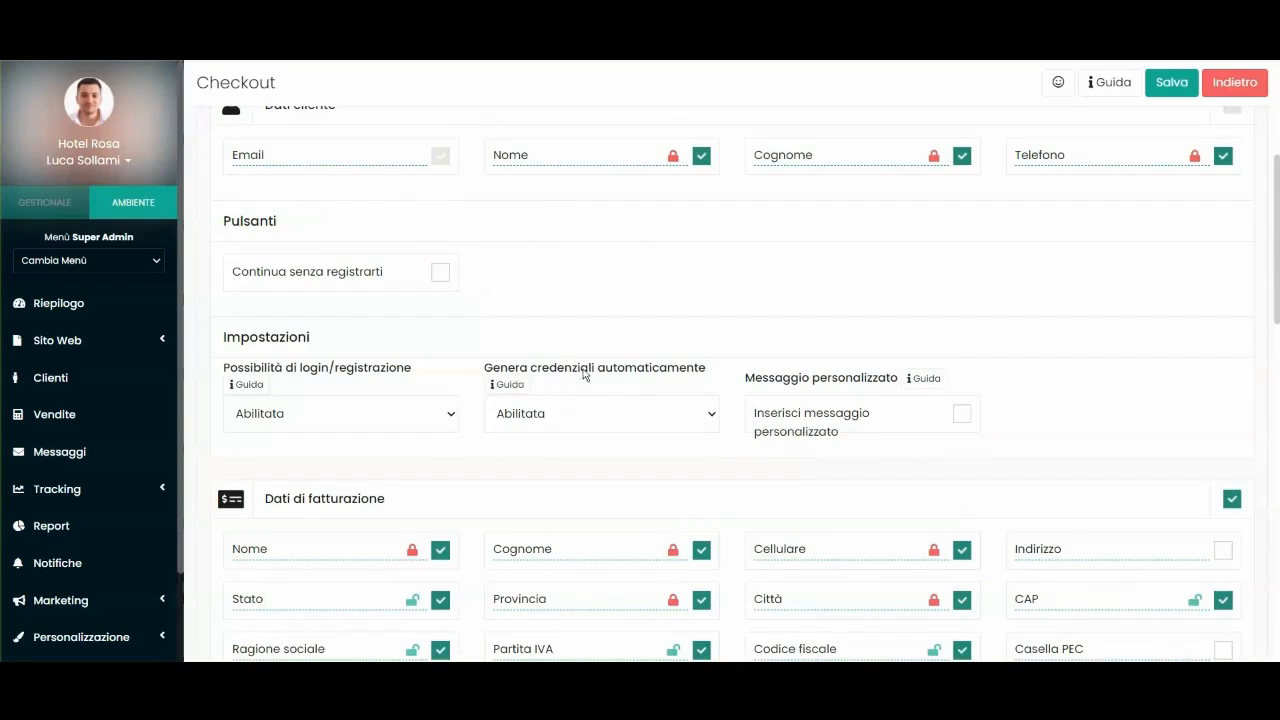
left_click(517, 418)
left_click(536, 418)
scroll(606, 363, "up", 1)
scroll(626, 366, "down", 1)
scroll(781, 228, "down", 2)
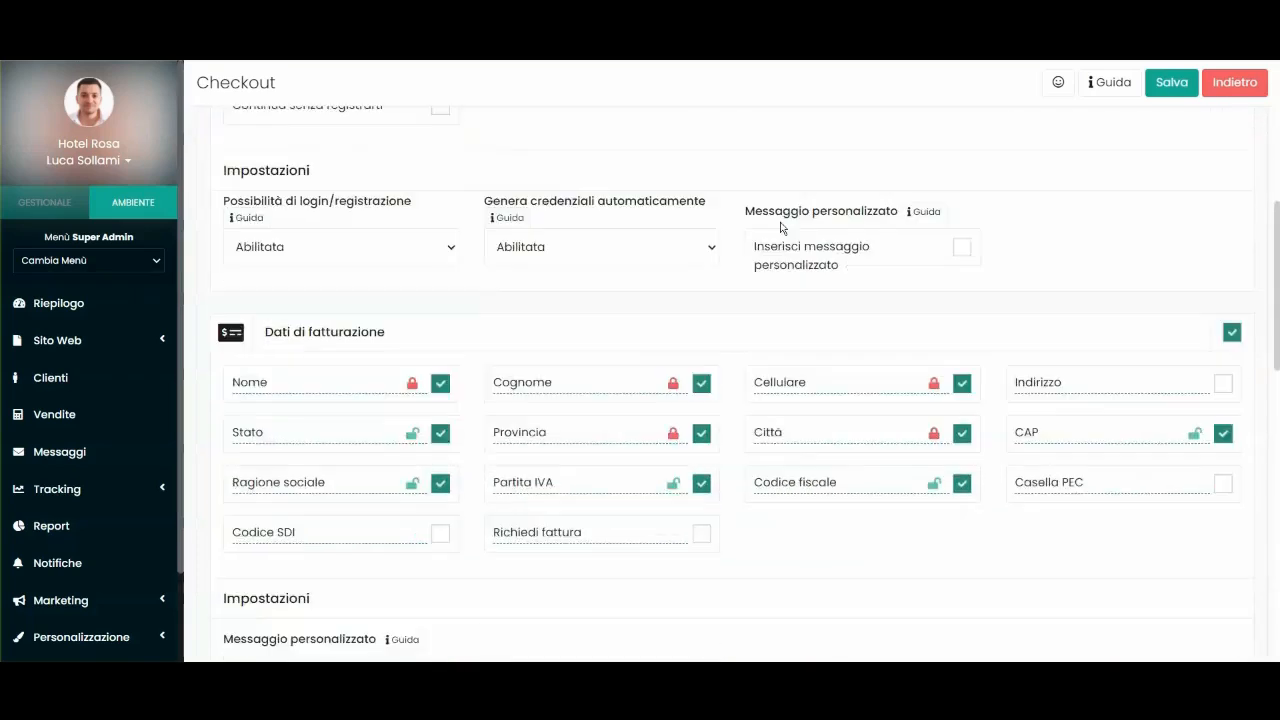
scroll(883, 297, "down", 3)
scroll(883, 297, "up", 4)
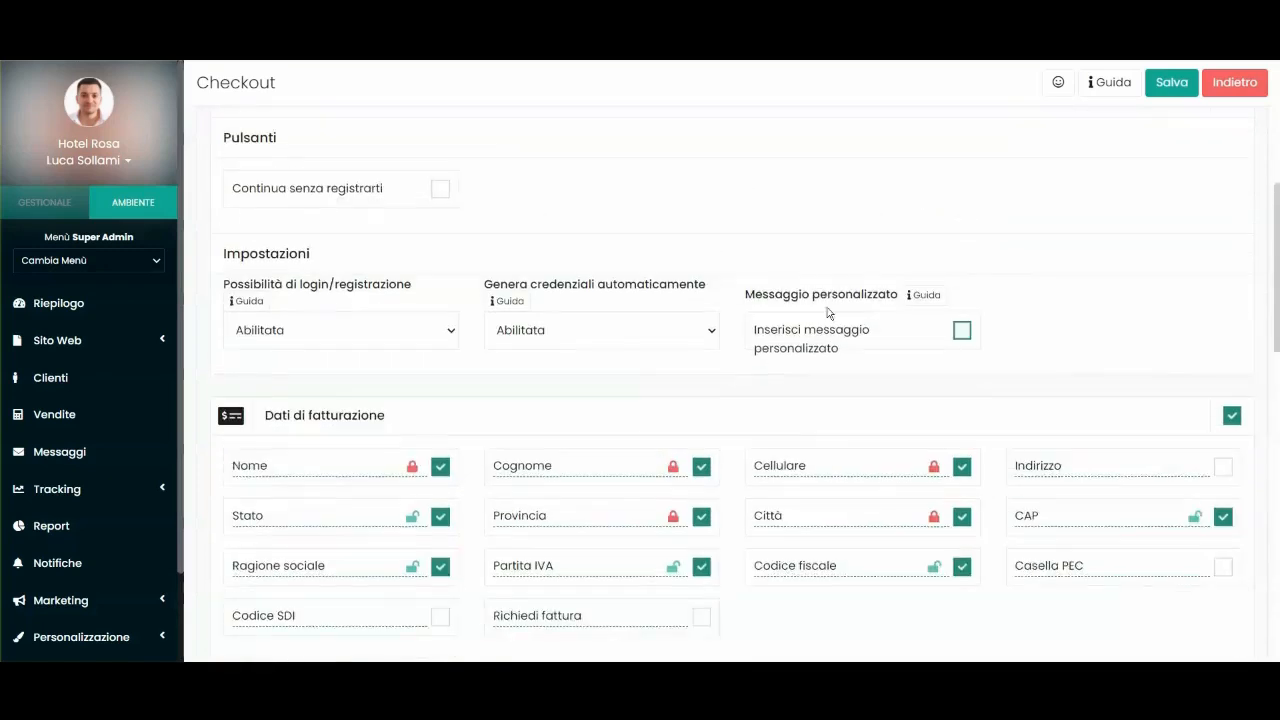
left_click(909, 340)
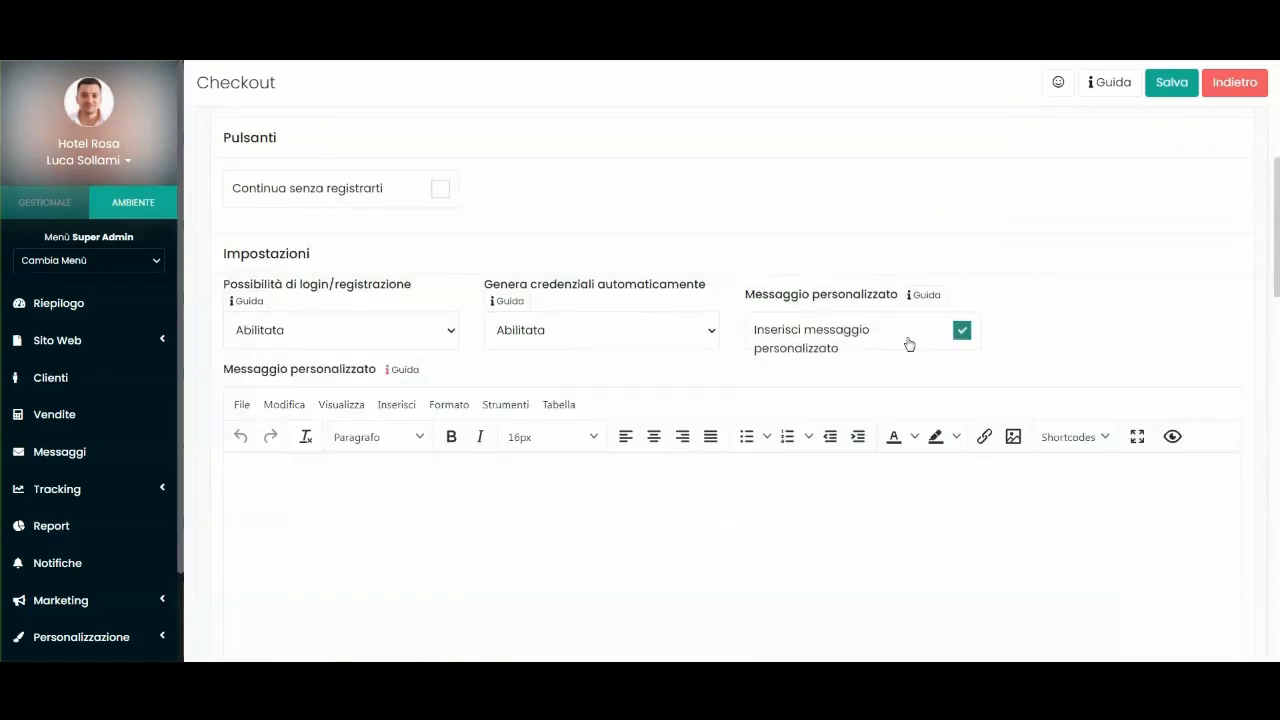
scroll(905, 330, "down", 1)
left_click(338, 456)
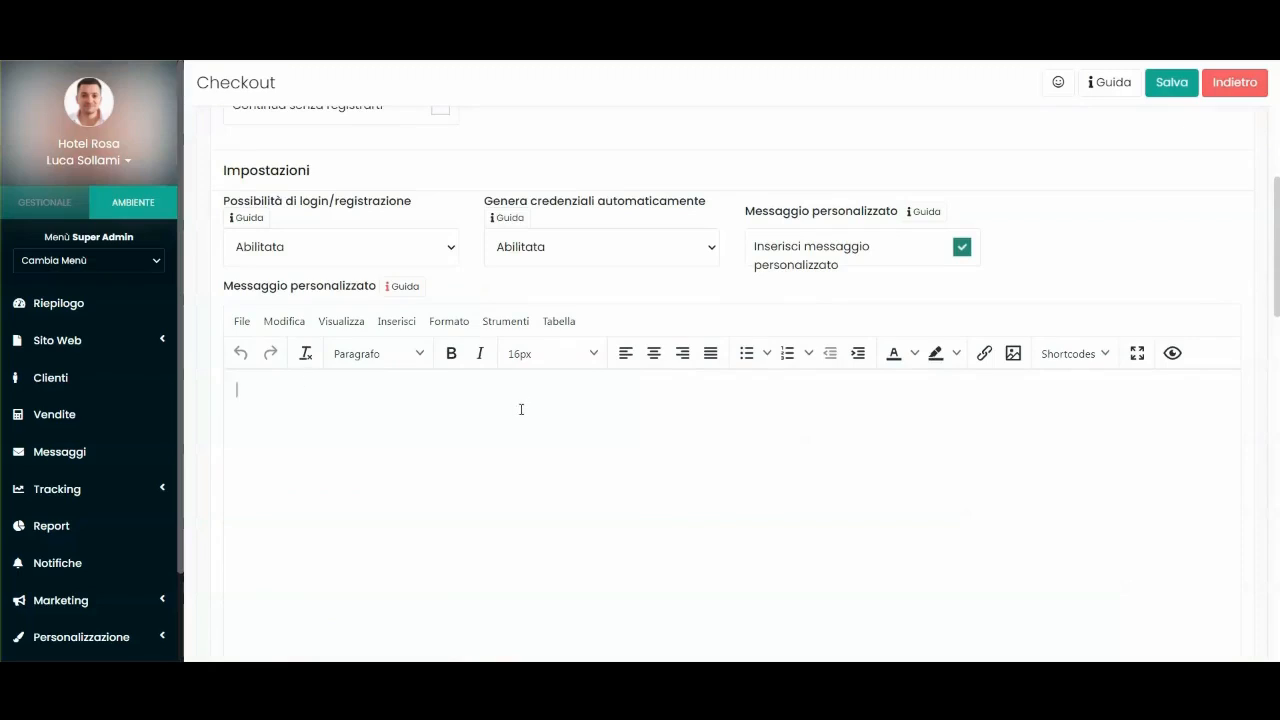
type("Riceverai la password per accedere all'account via email.")
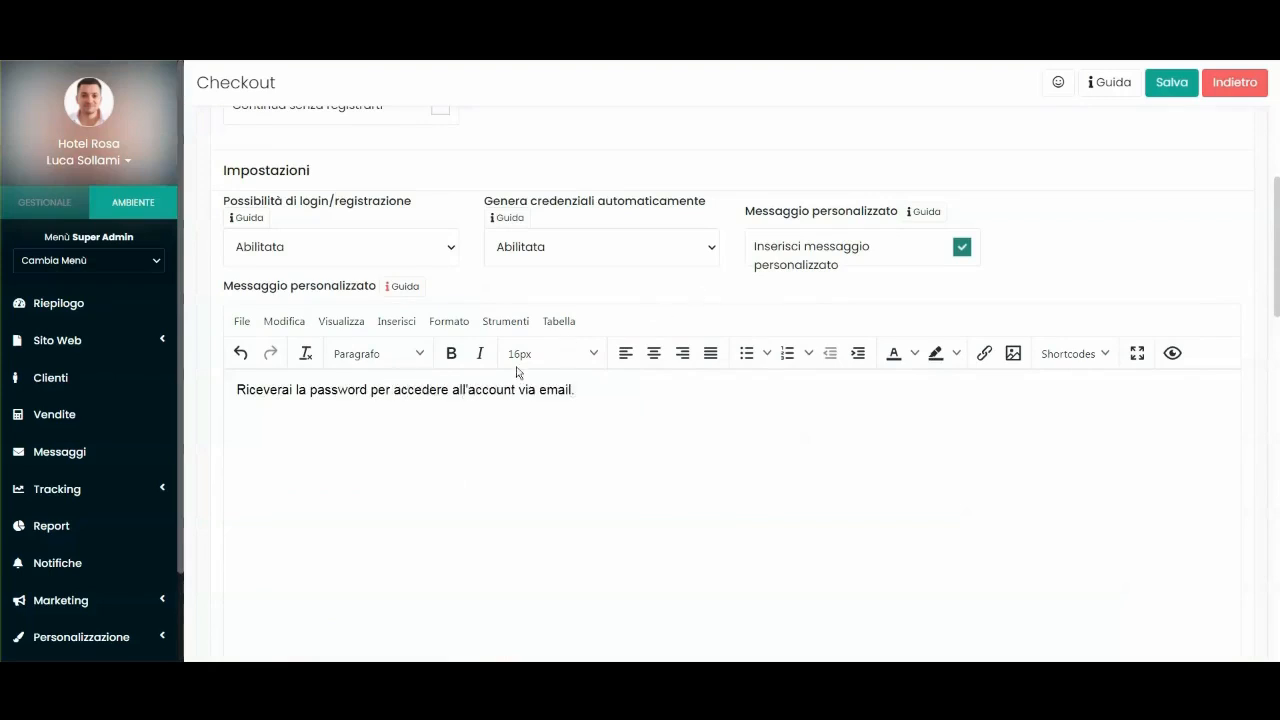
scroll(560, 390, "down", 1)
scroll(565, 386, "up", 3)
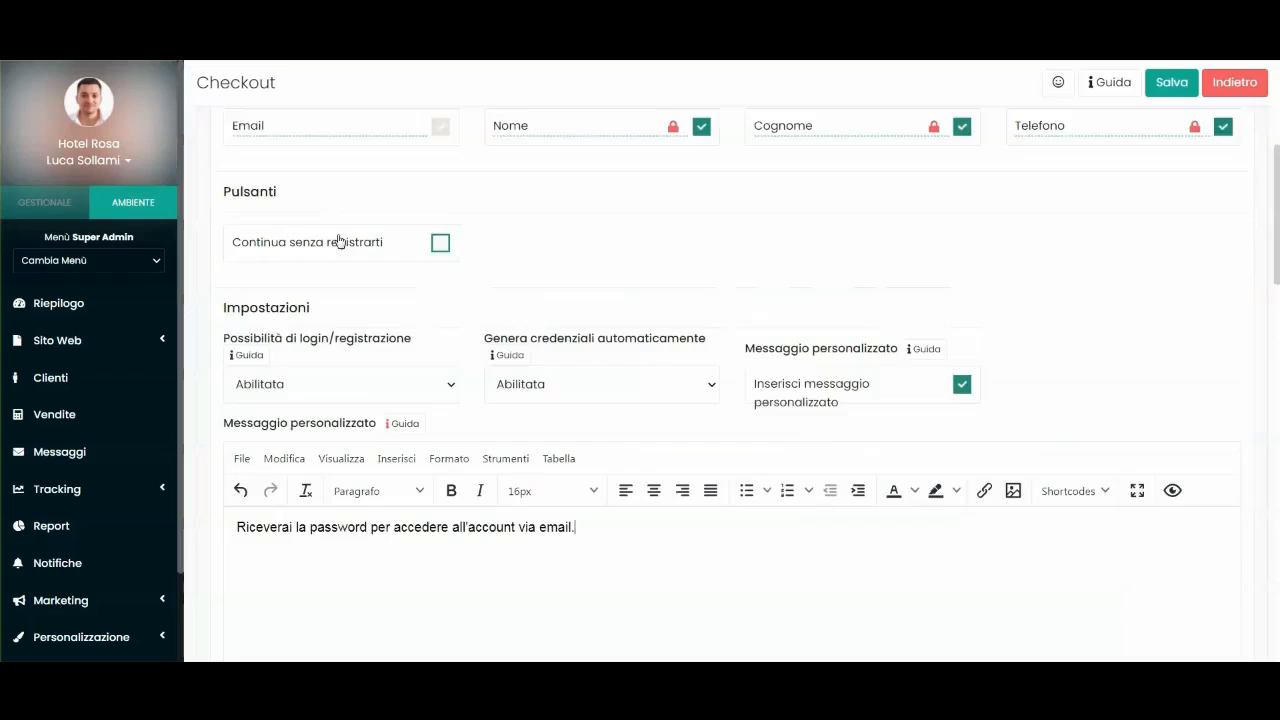
scroll(548, 320, "down", 1)
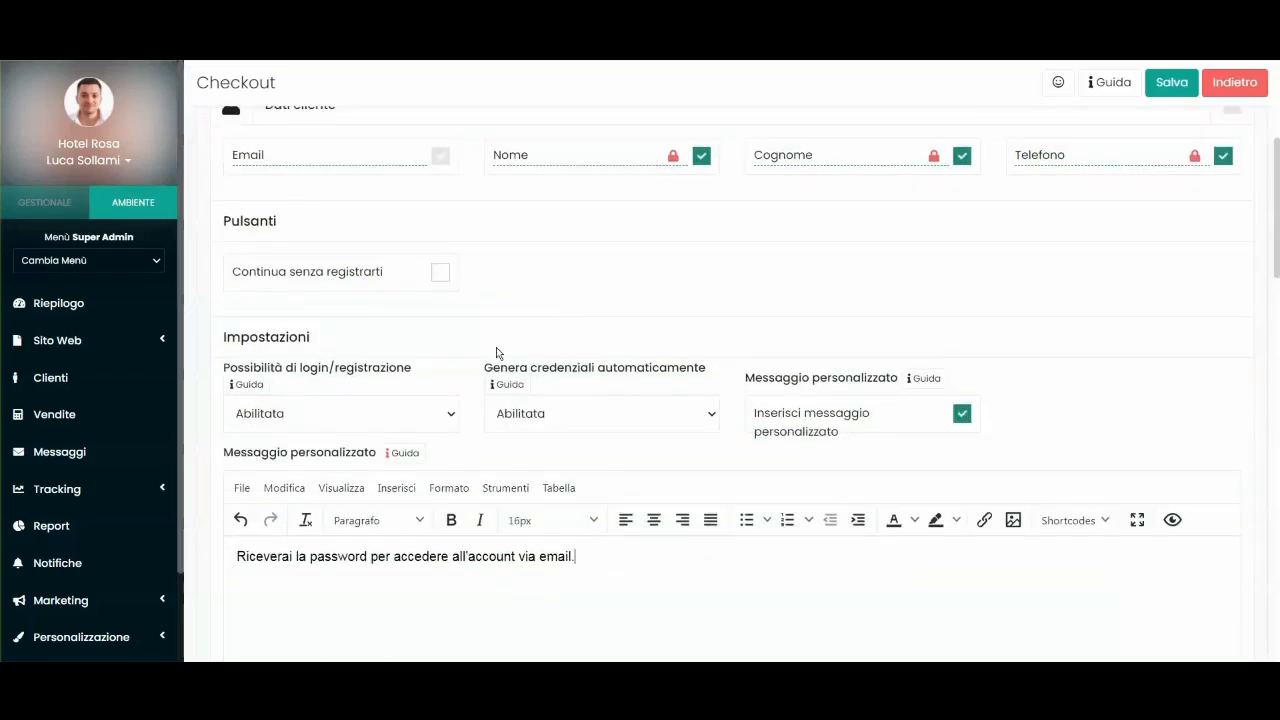
scroll(560, 386, "down", 1)
scroll(700, 400, "down", 2)
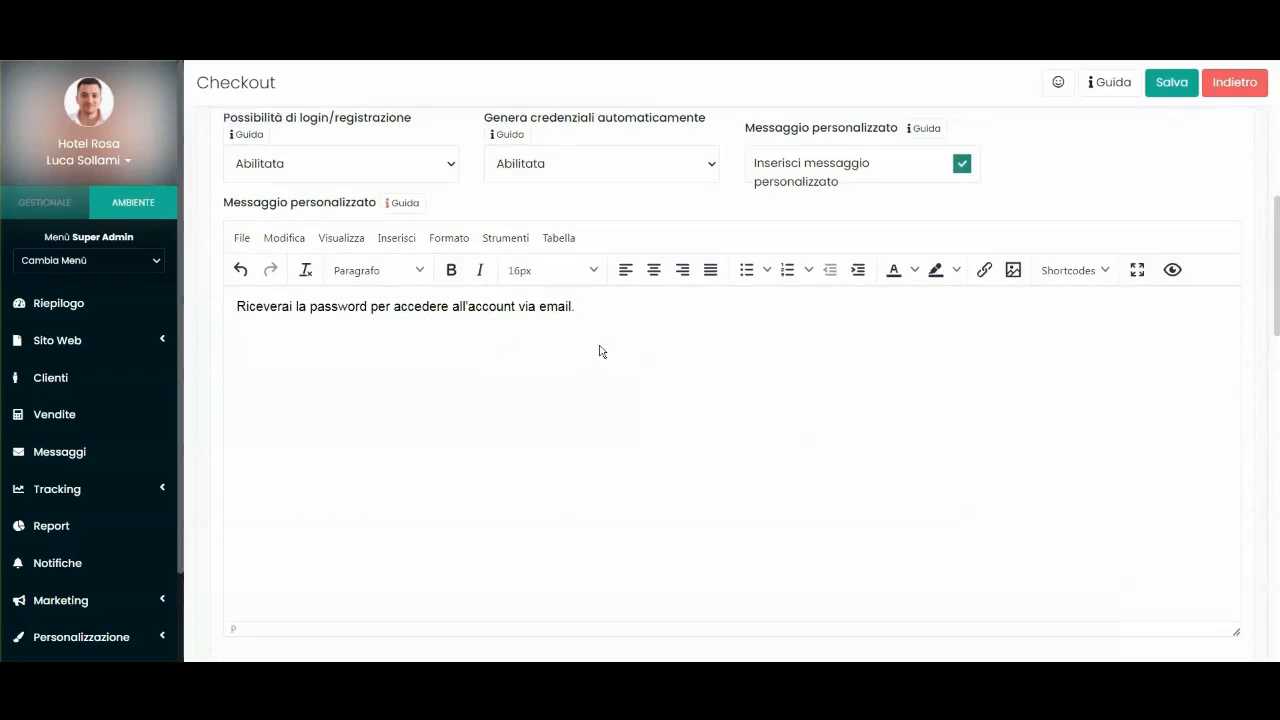
scroll(590, 353, "down", 4)
scroll(600, 351, "down", 3)
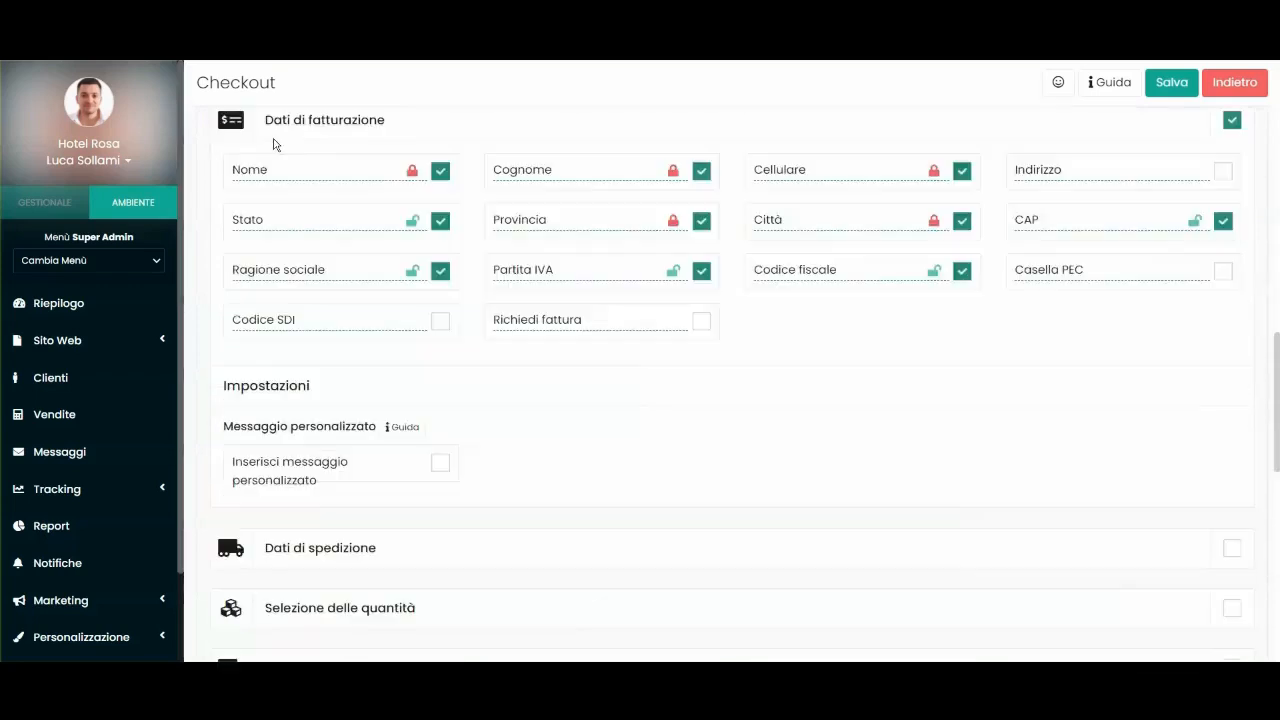
scroll(305, 155, "up", 1)
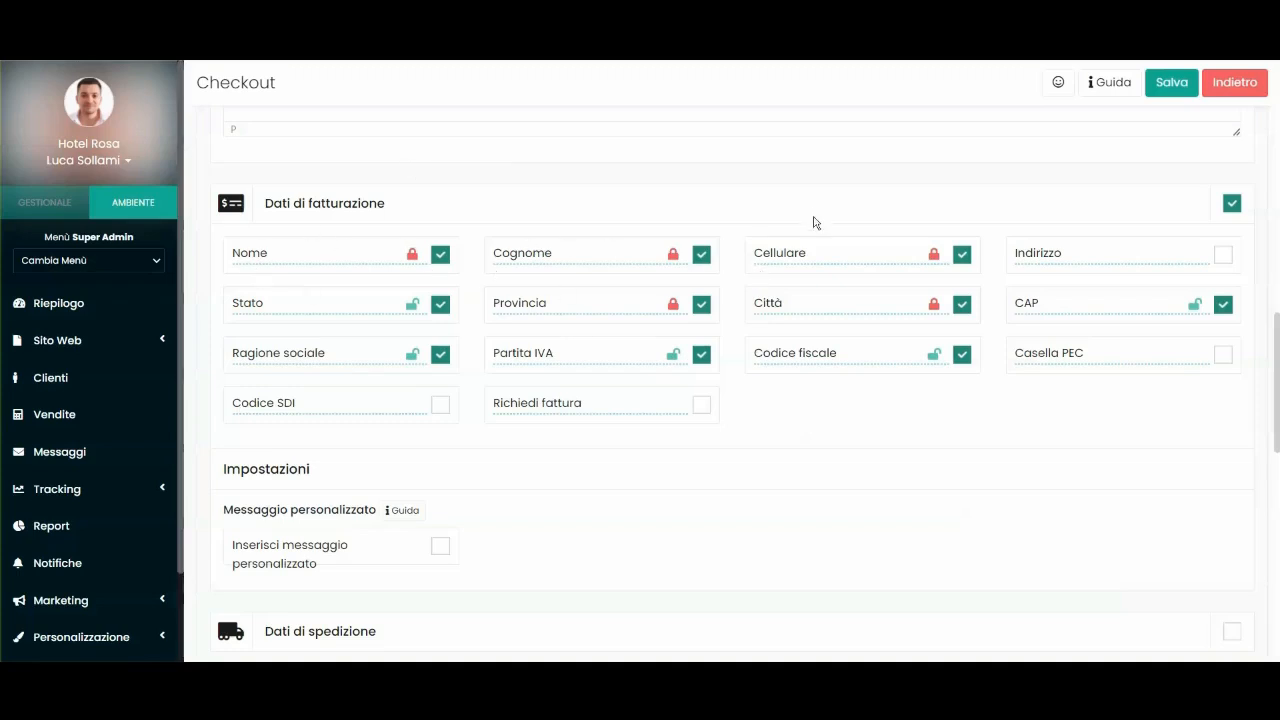
Show Indirizzo in billing data and make Indirizzo and CAP required.
left_click(1222, 256)
left_click(1195, 256)
left_click(1193, 305)
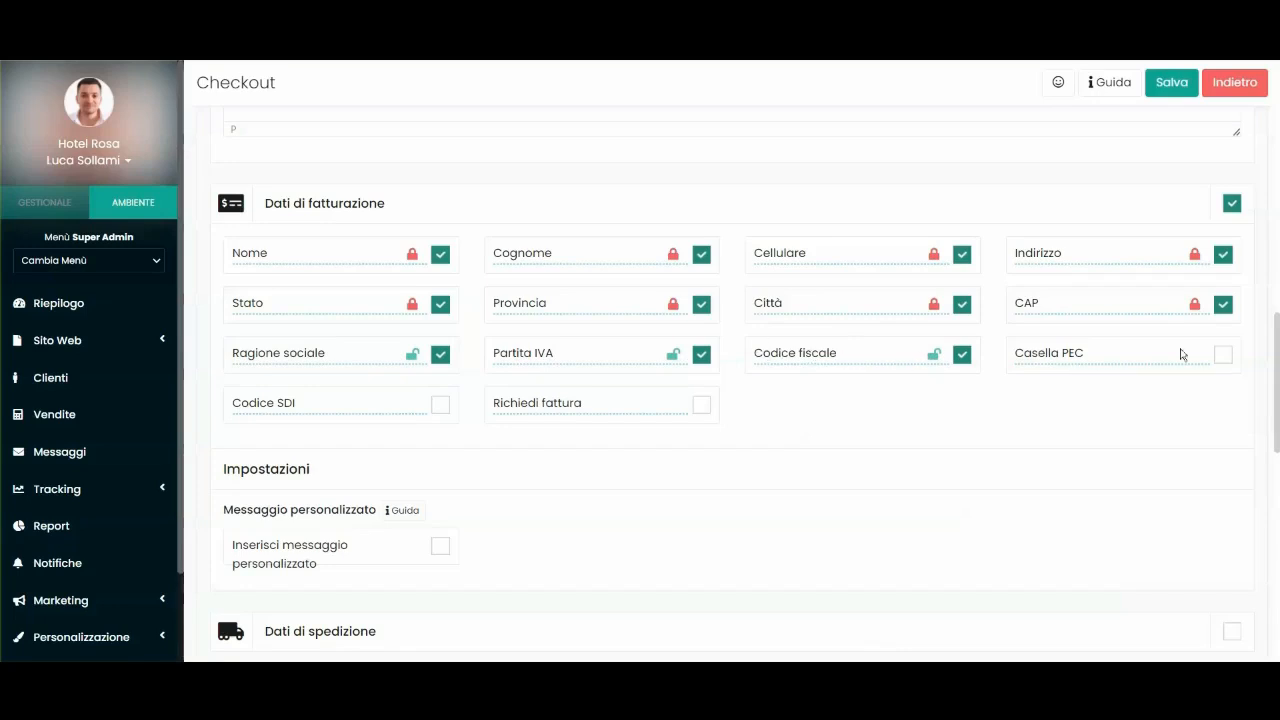
Add Casella PEC, Codice SDI and Richiedi fattura to the billing data.
left_click(1222, 354)
left_click(440, 404)
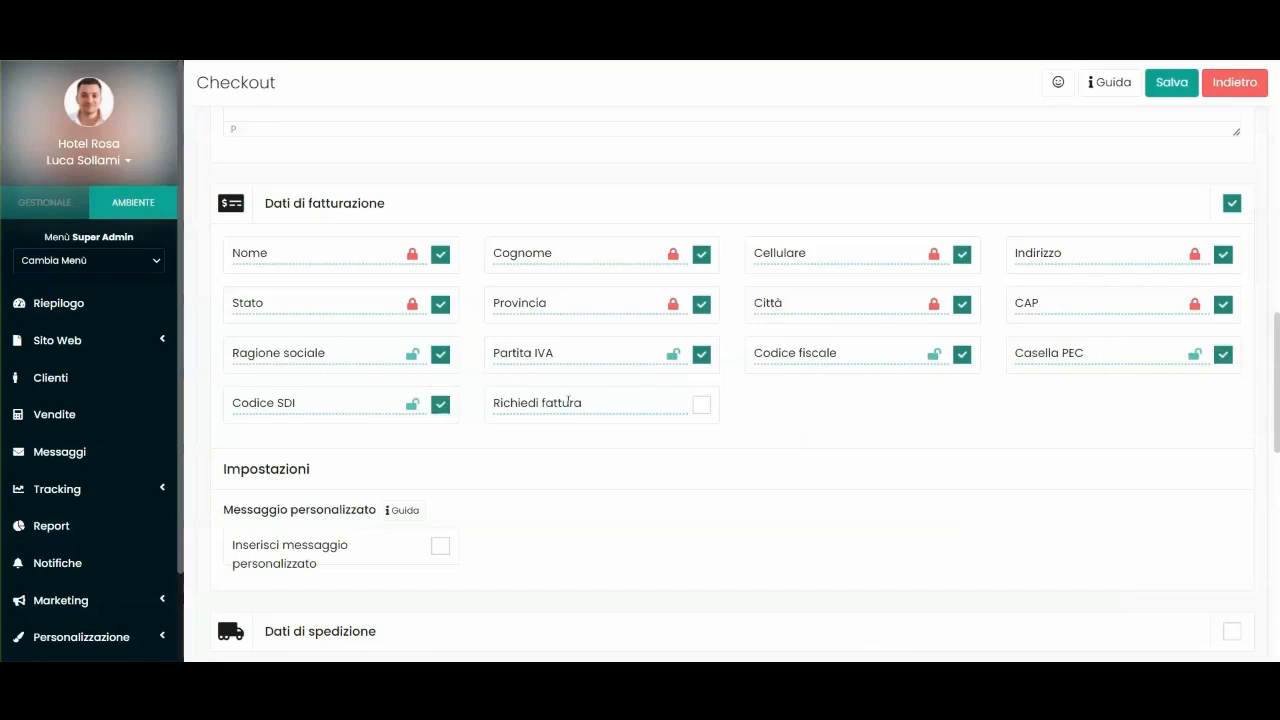
left_click(701, 404)
scroll(766, 466, "down", 3)
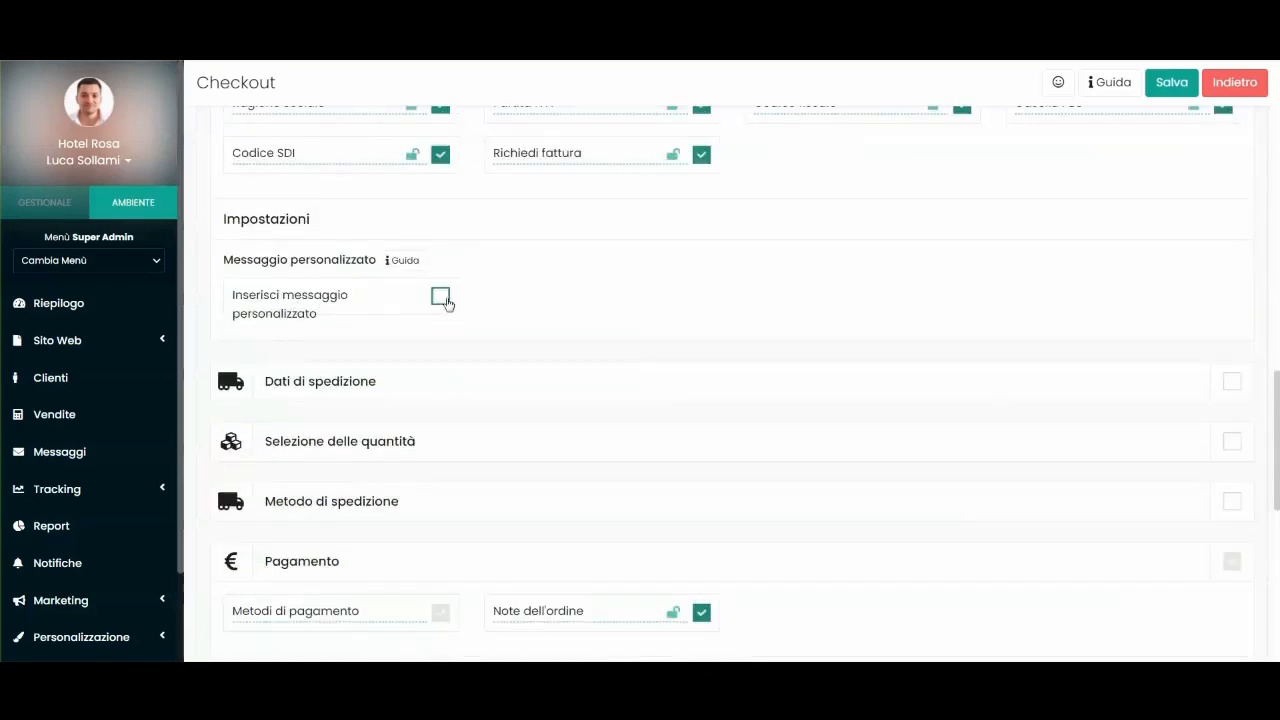
Tick and untick the billing step's custom message, leaving it off.
left_click(445, 298)
left_click(440, 296)
scroll(651, 317, "up", 10)
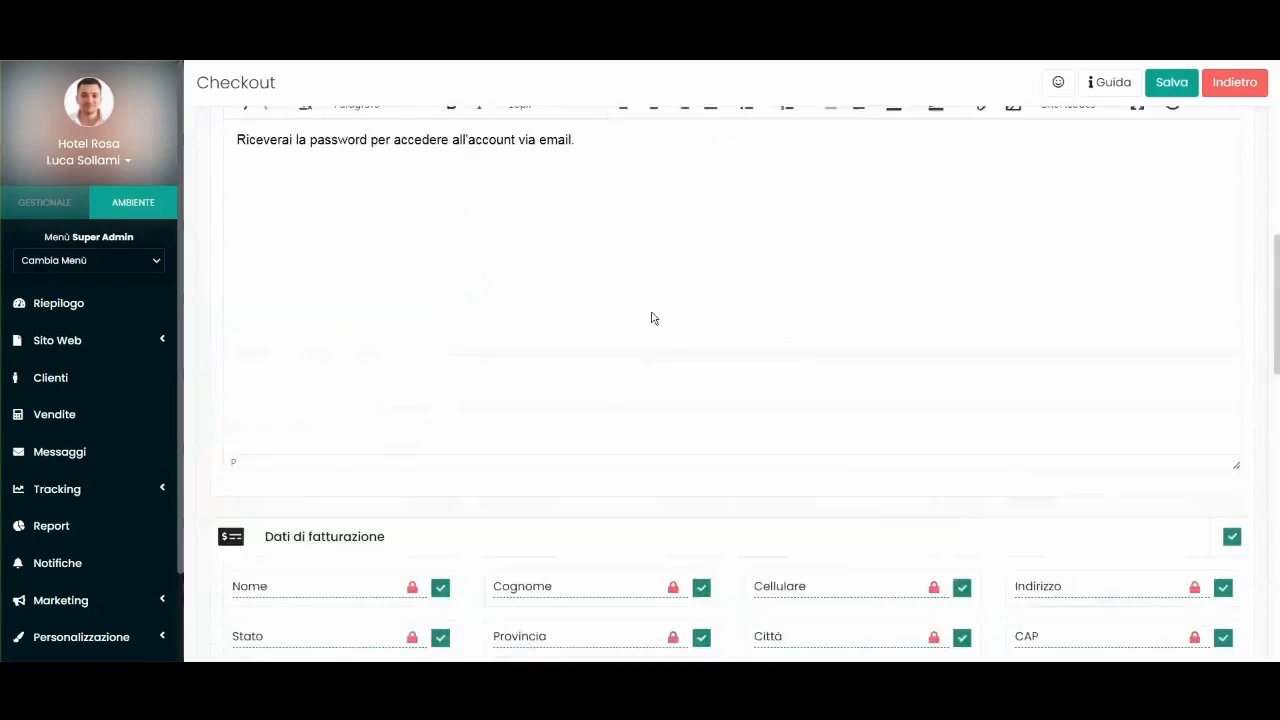
scroll(443, 426, "down", 5)
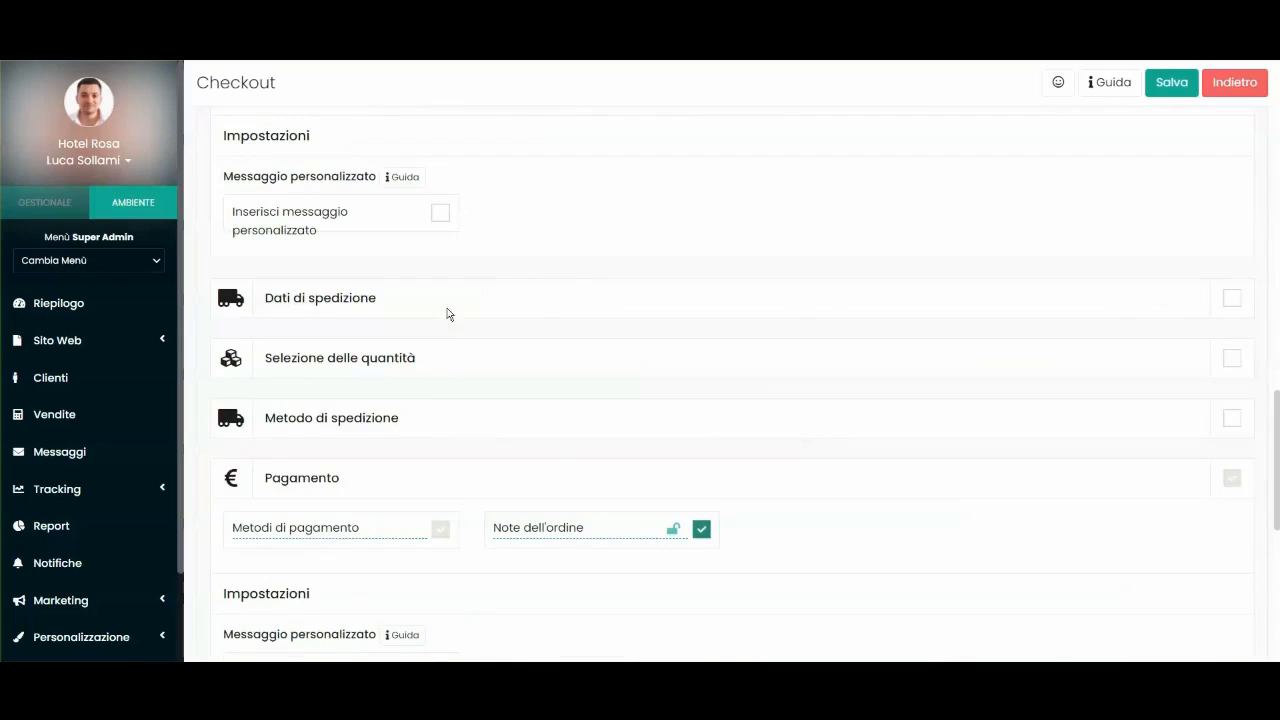
Enable the Dati di spedizione and Selezione delle quantità checkout steps.
left_click(1231, 298)
scroll(479, 278, "down", 2)
scroll(479, 278, "up", 2)
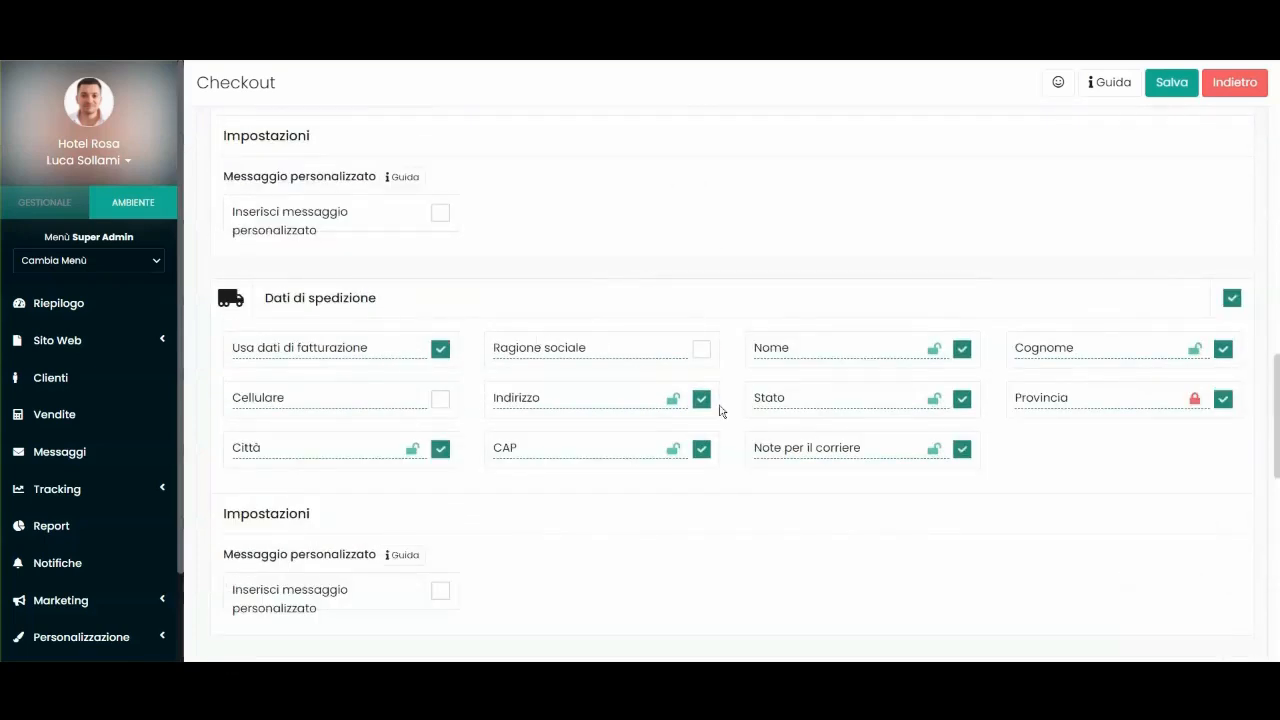
scroll(560, 334, "up", 2)
scroll(560, 334, "up", 2)
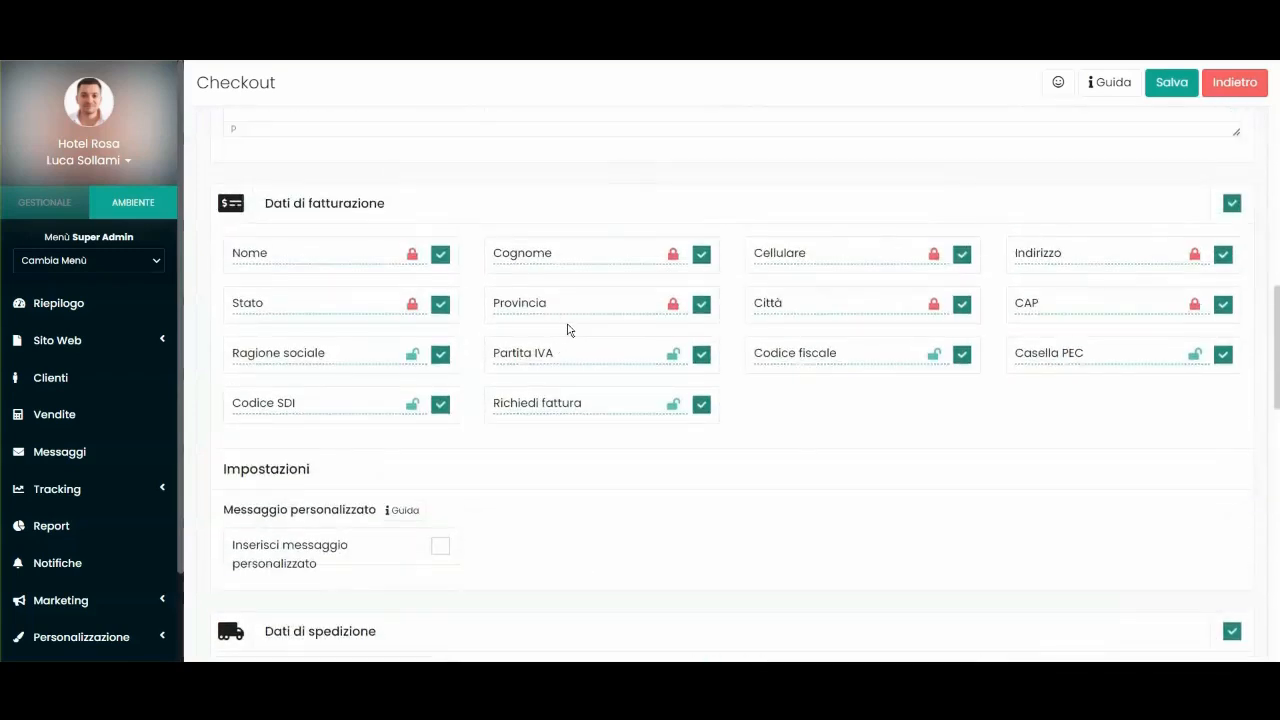
scroll(569, 330, "up", 2)
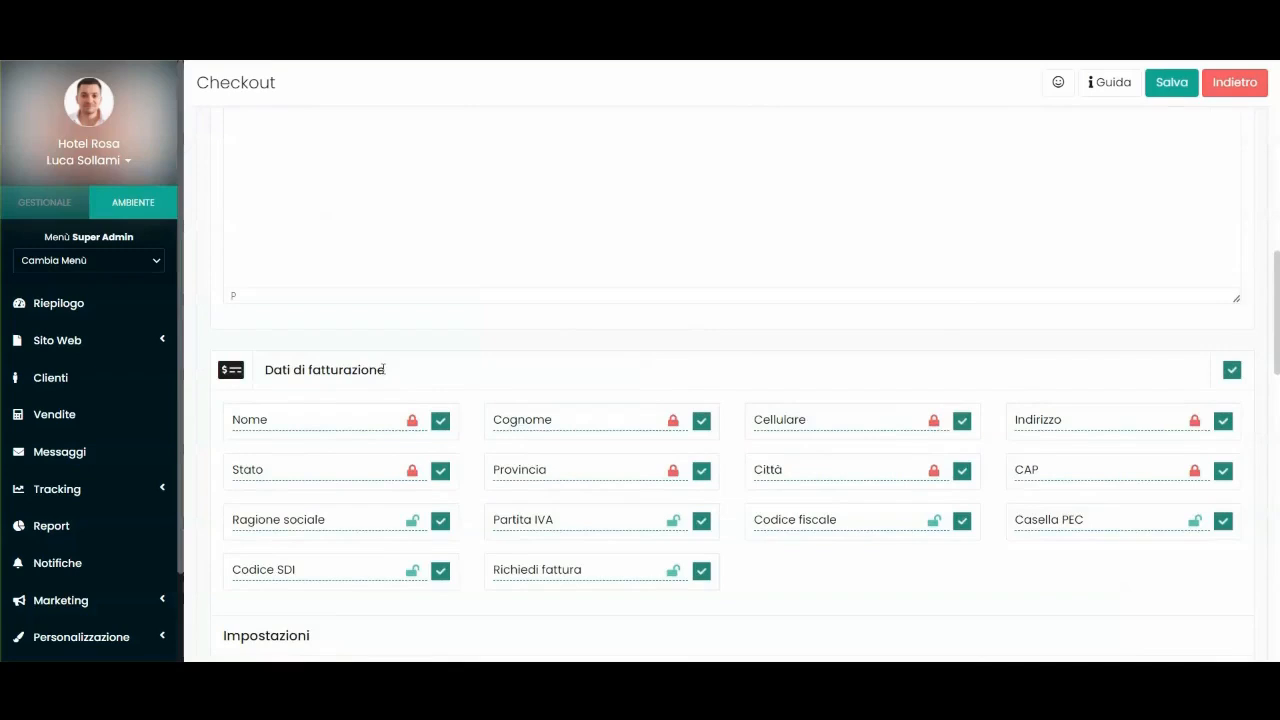
scroll(436, 273, "down", 2)
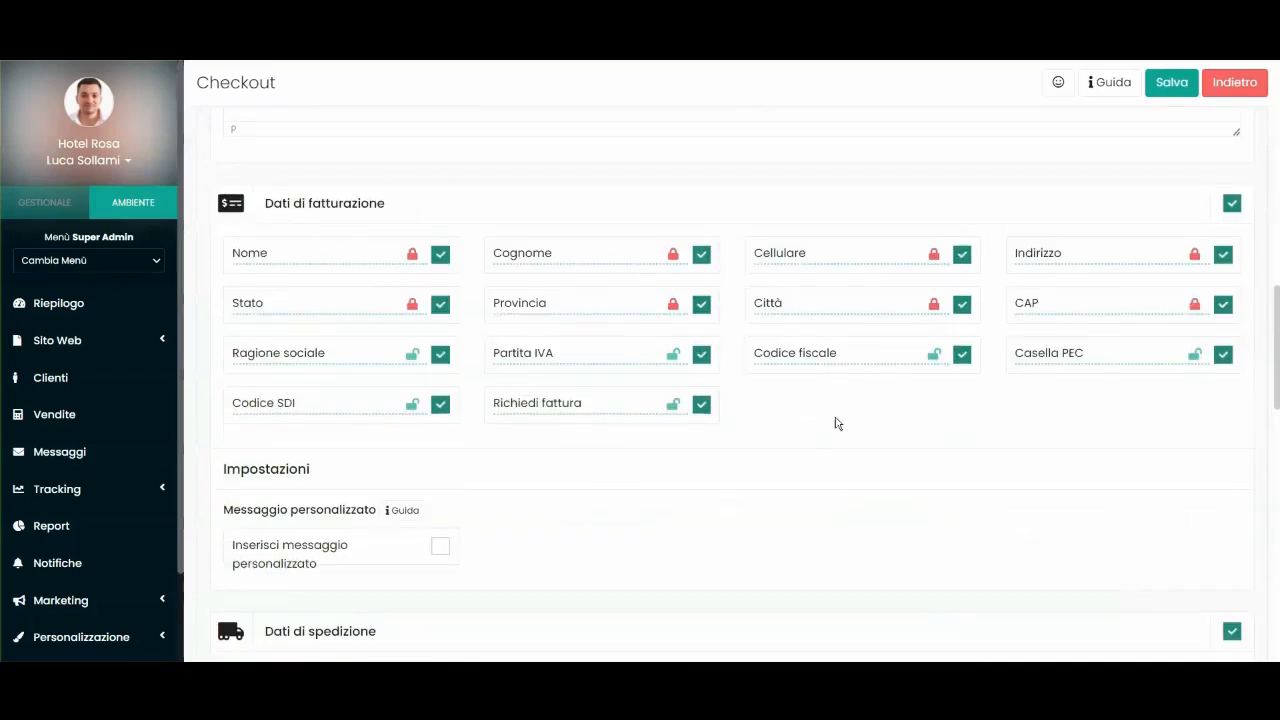
scroll(651, 338, "down", 5)
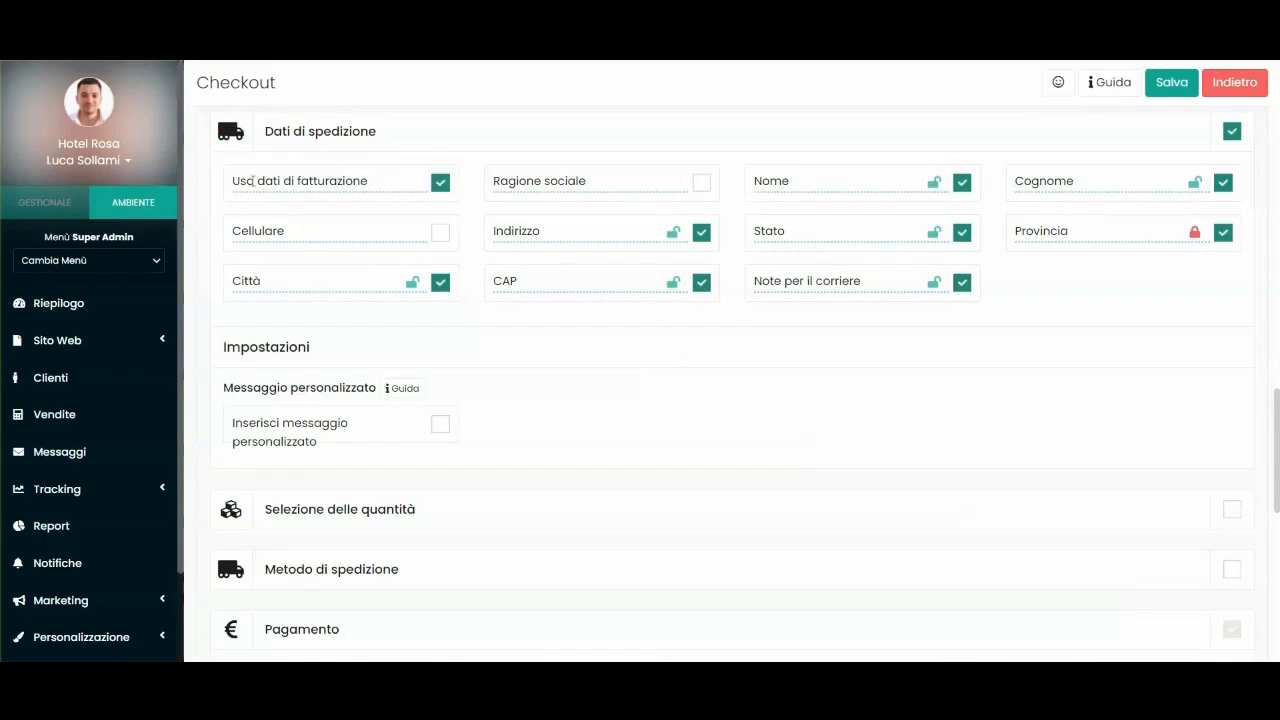
scroll(436, 205, "up", 1)
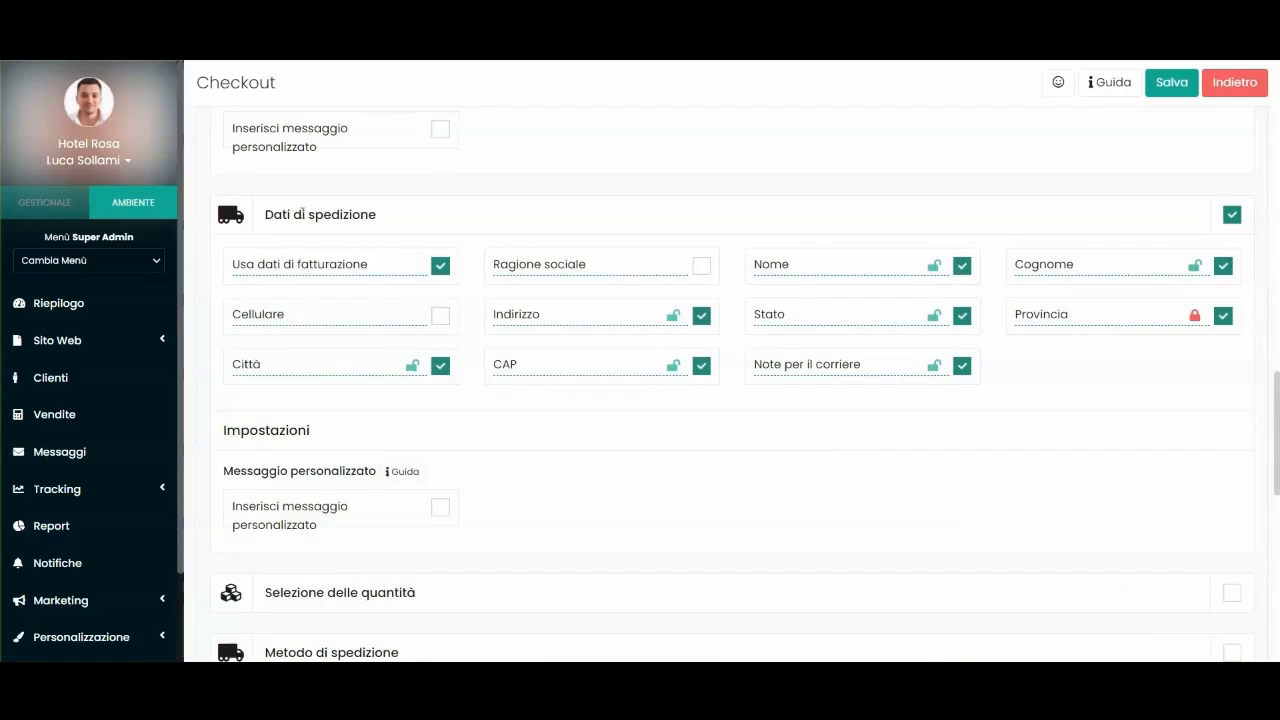
scroll(458, 210, "up", 4)
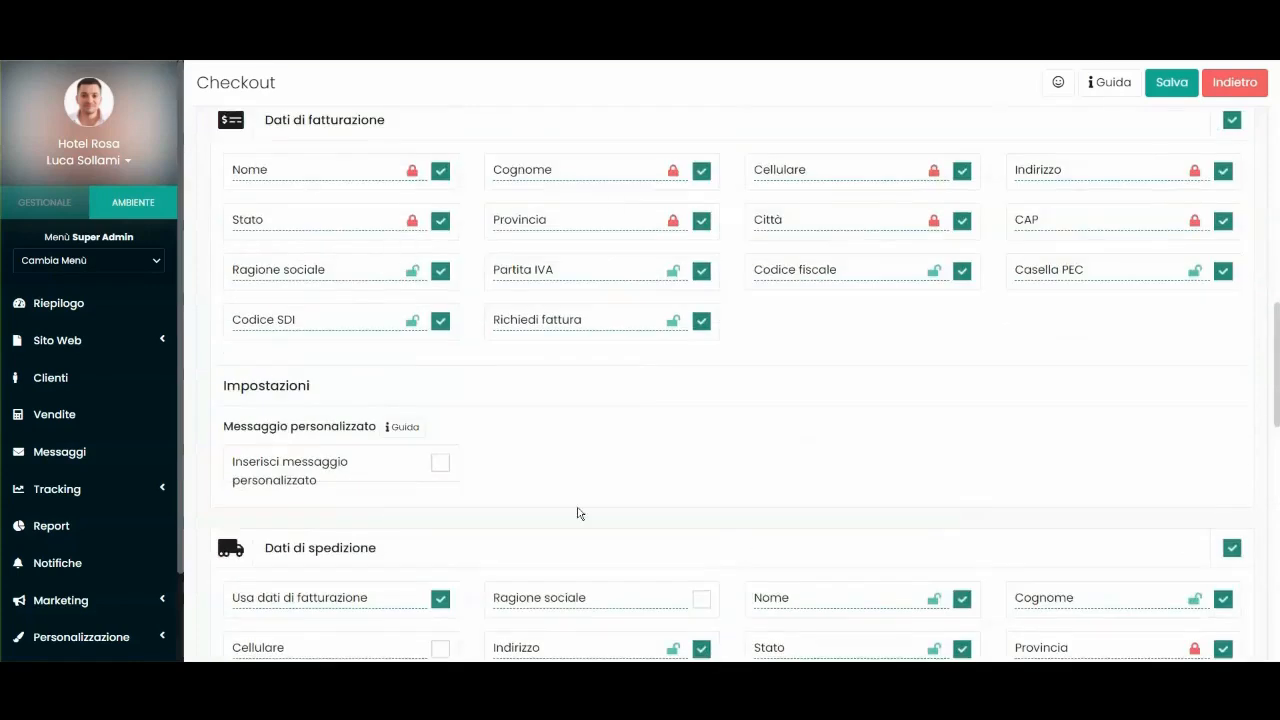
scroll(468, 404, "down", 3)
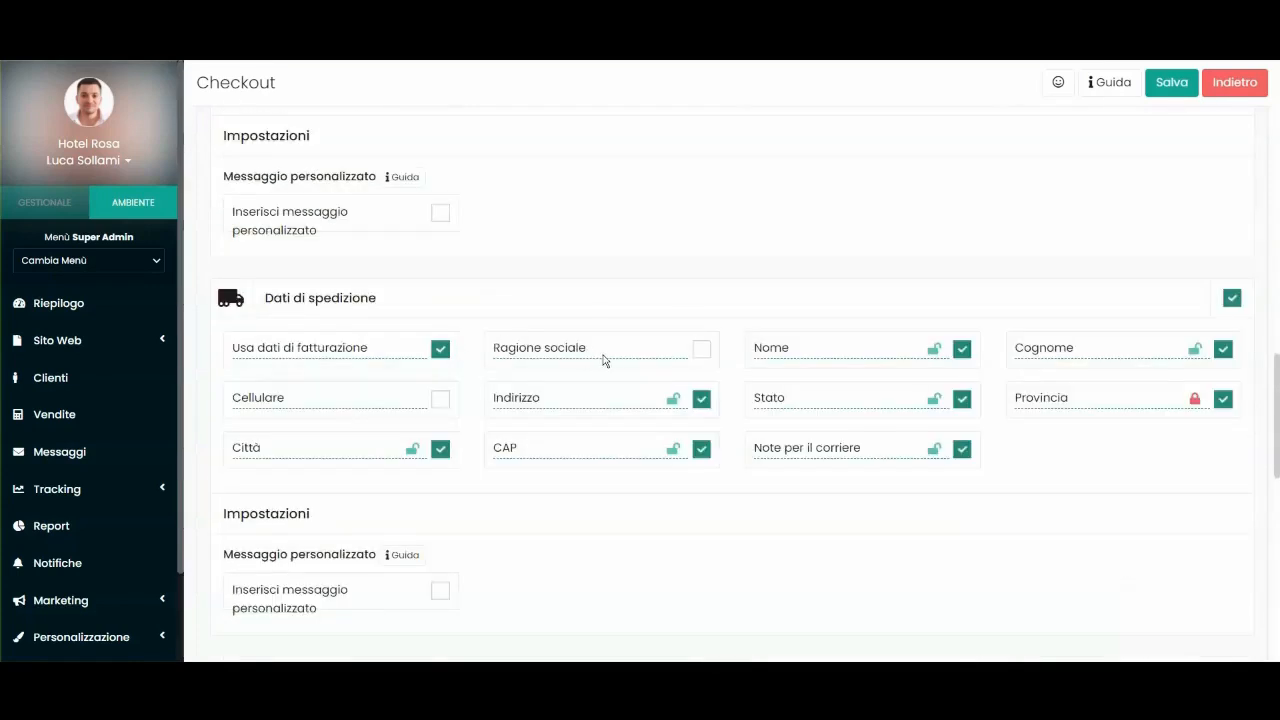
scroll(786, 340, "down", 1)
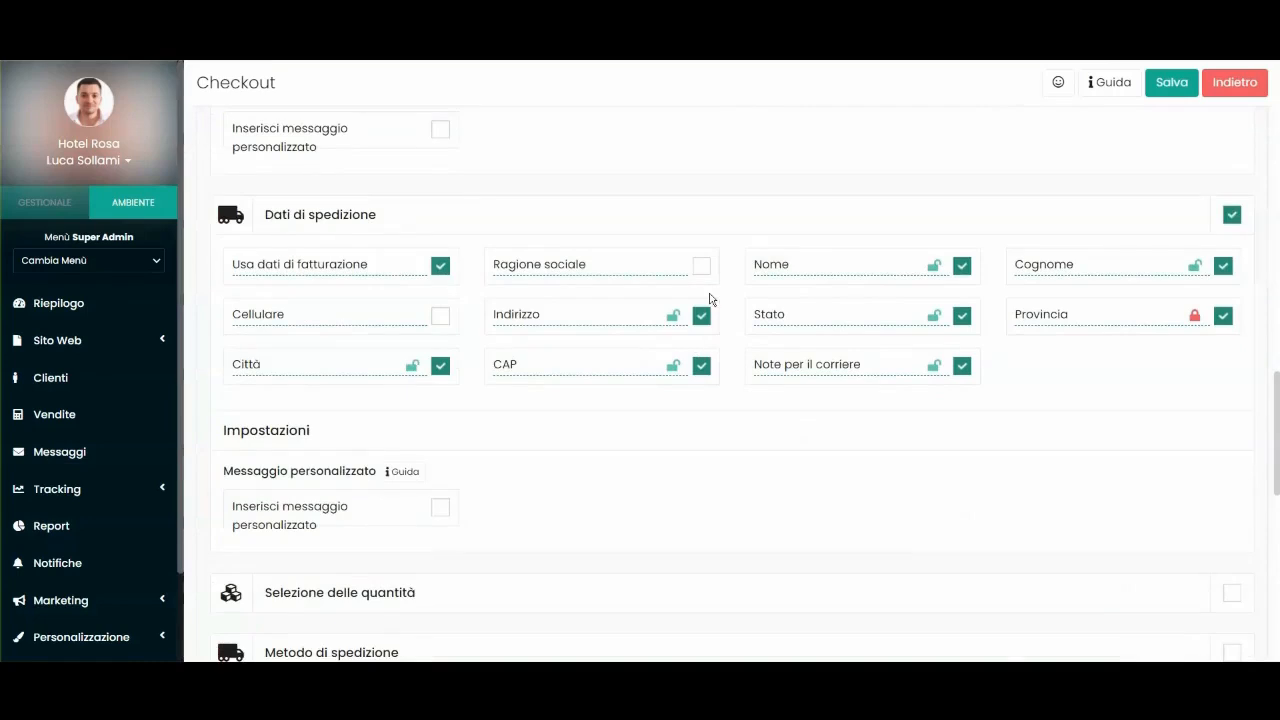
scroll(710, 298, "down", 4)
left_click(1233, 263)
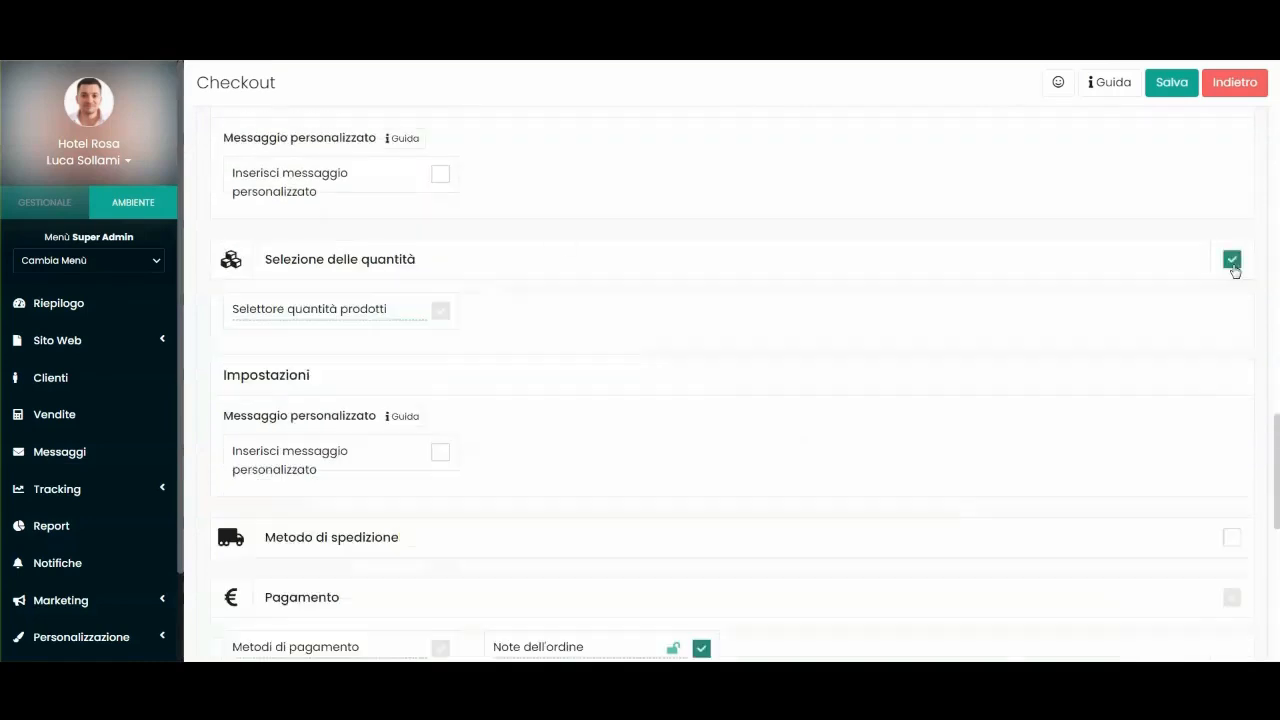
Turn Selezione delle quantità back off and enable the Metodo di spedizione step.
scroll(560, 262, "down", 1)
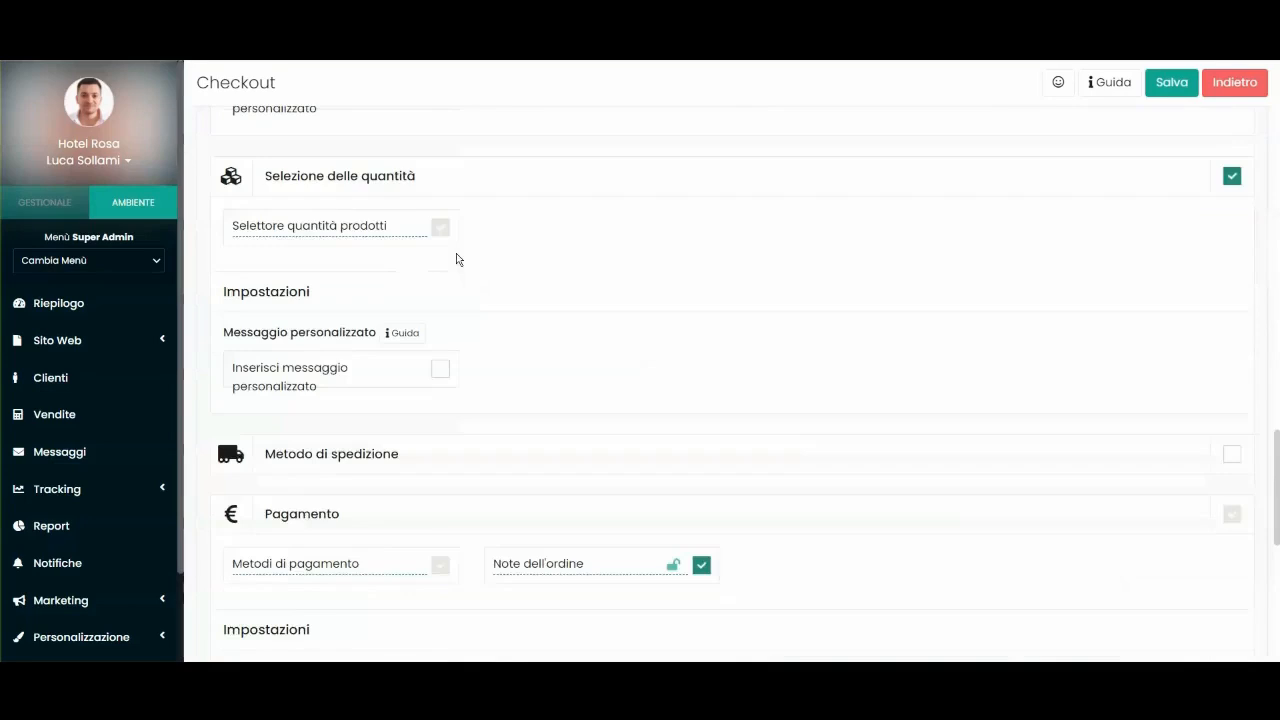
left_click(1232, 176)
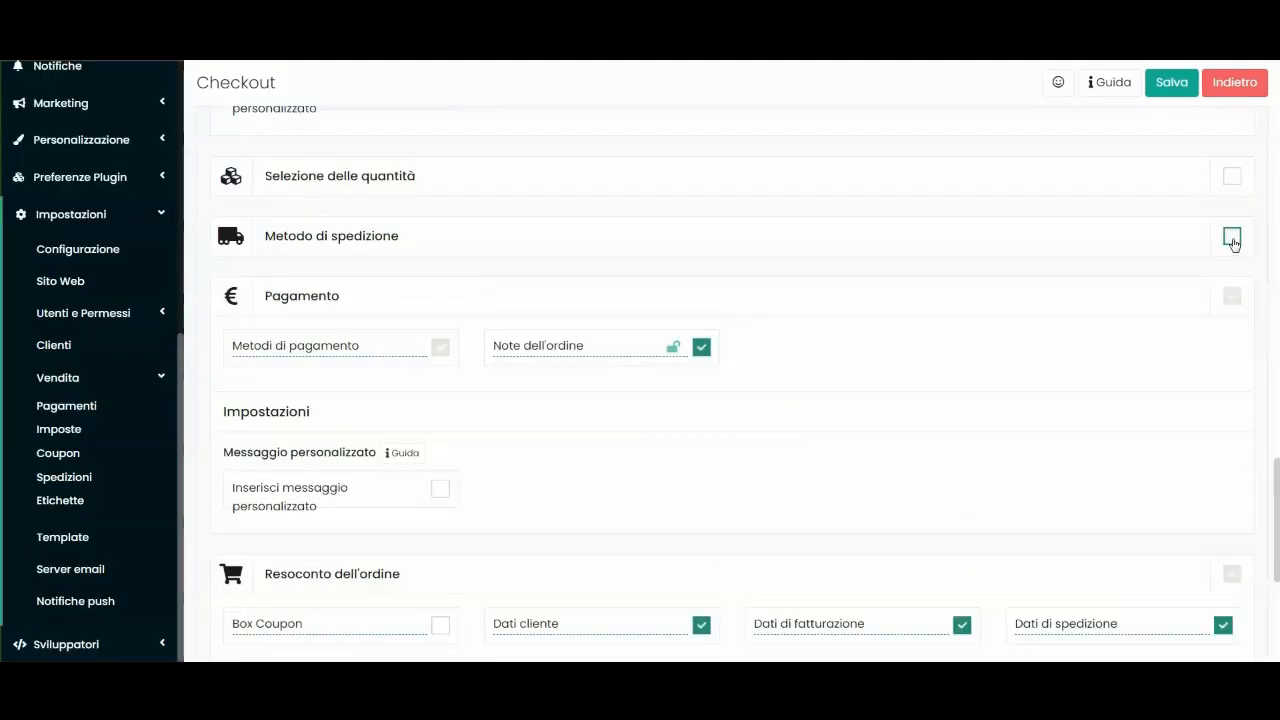
left_click(1232, 238)
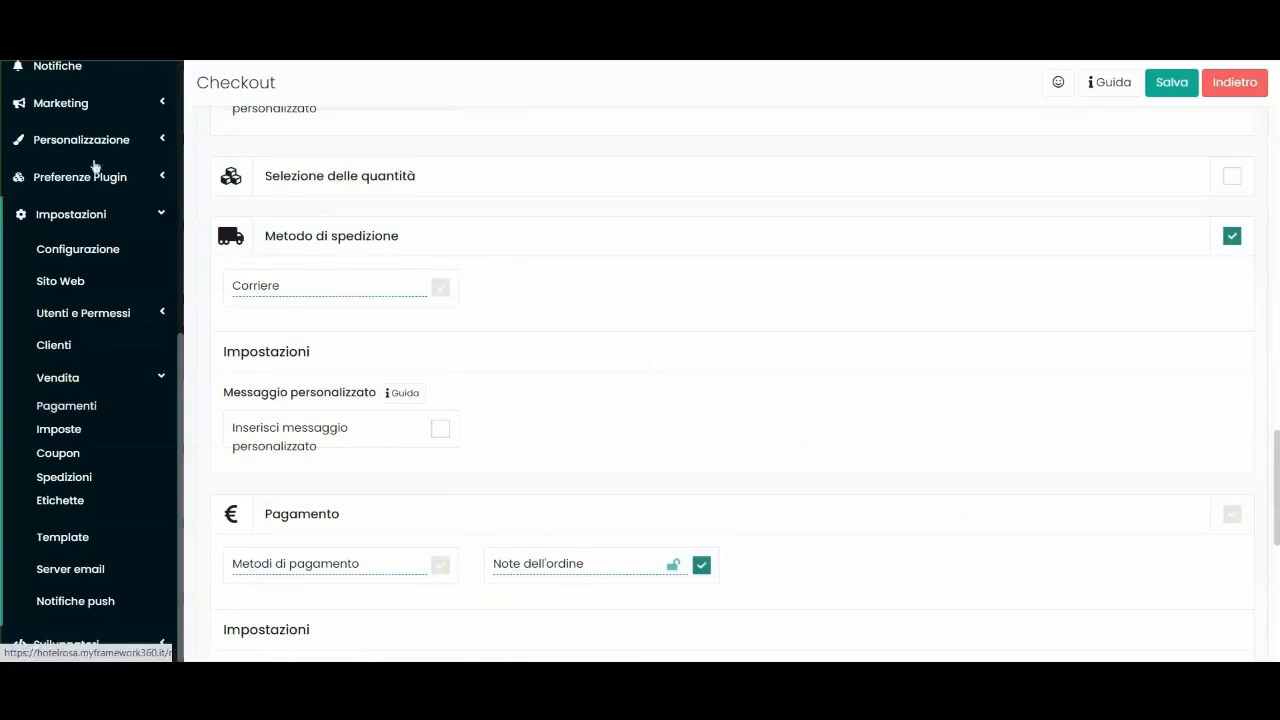
Go to Impostazioni > Vendita > Spedizioni to see the shipping methods list.
left_click(73, 223)
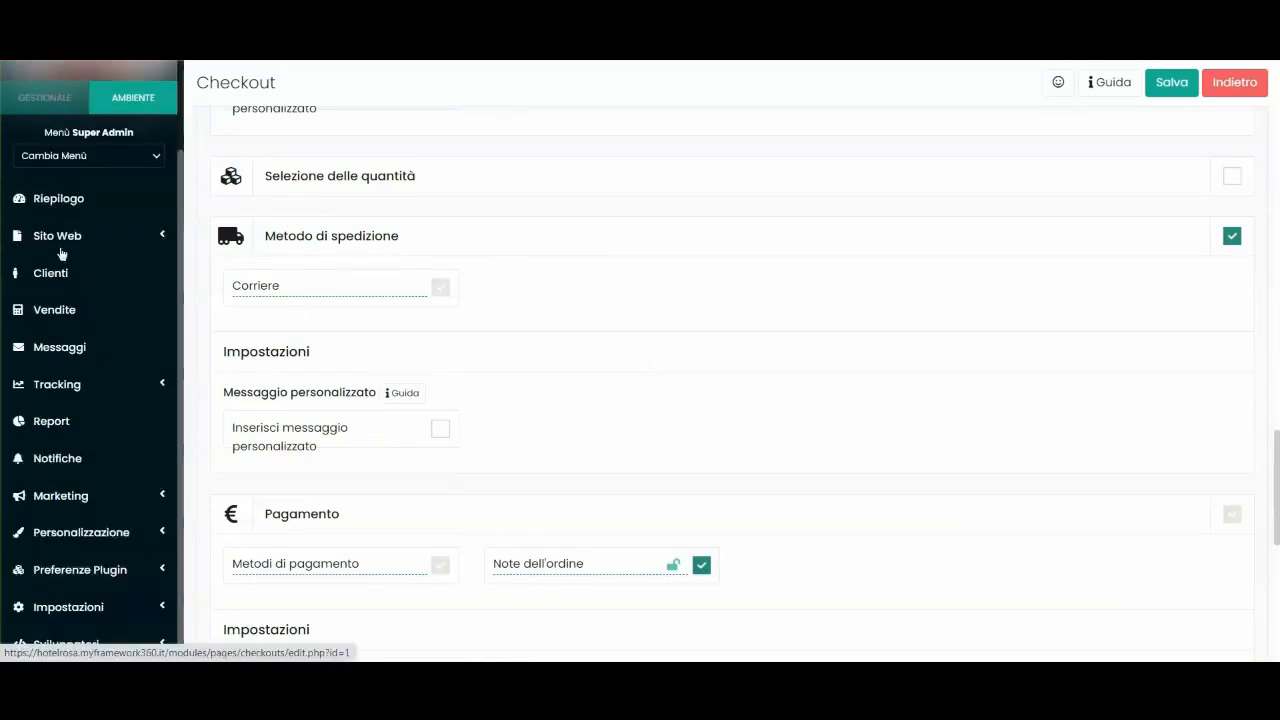
scroll(82, 580, "down", 6)
left_click(84, 620)
scroll(80, 500, "down", 4)
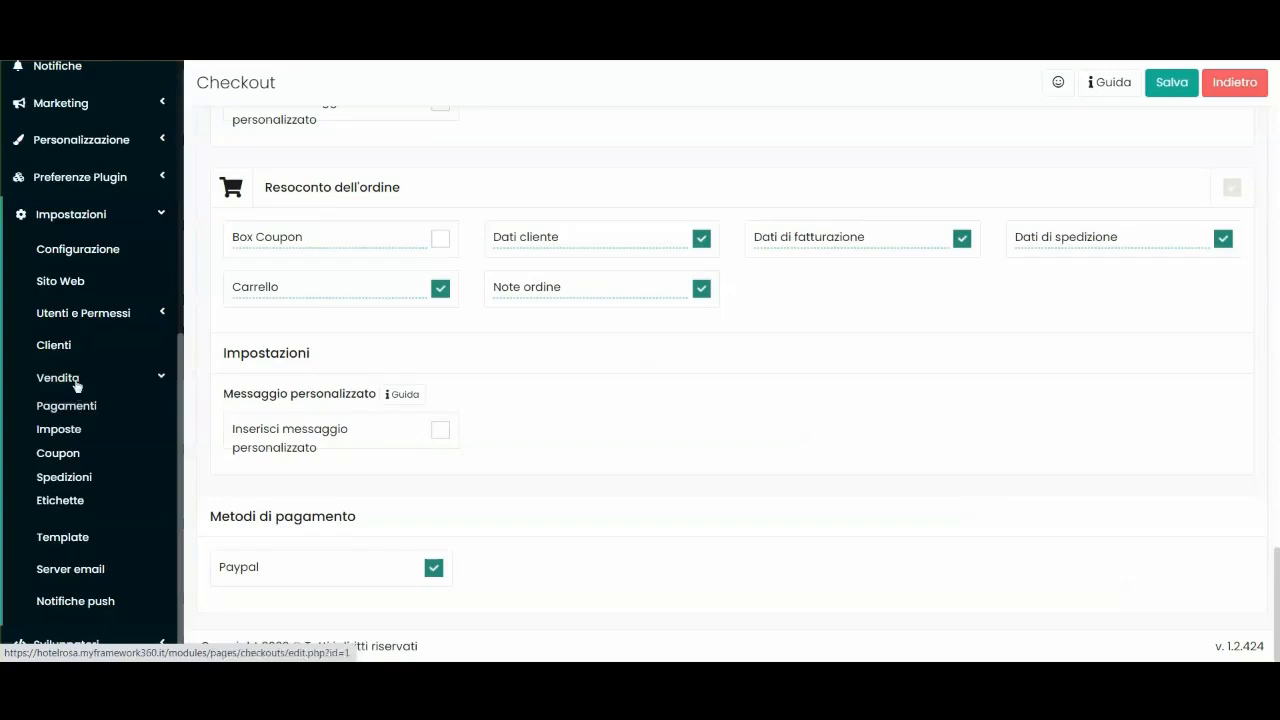
left_click(64, 477)
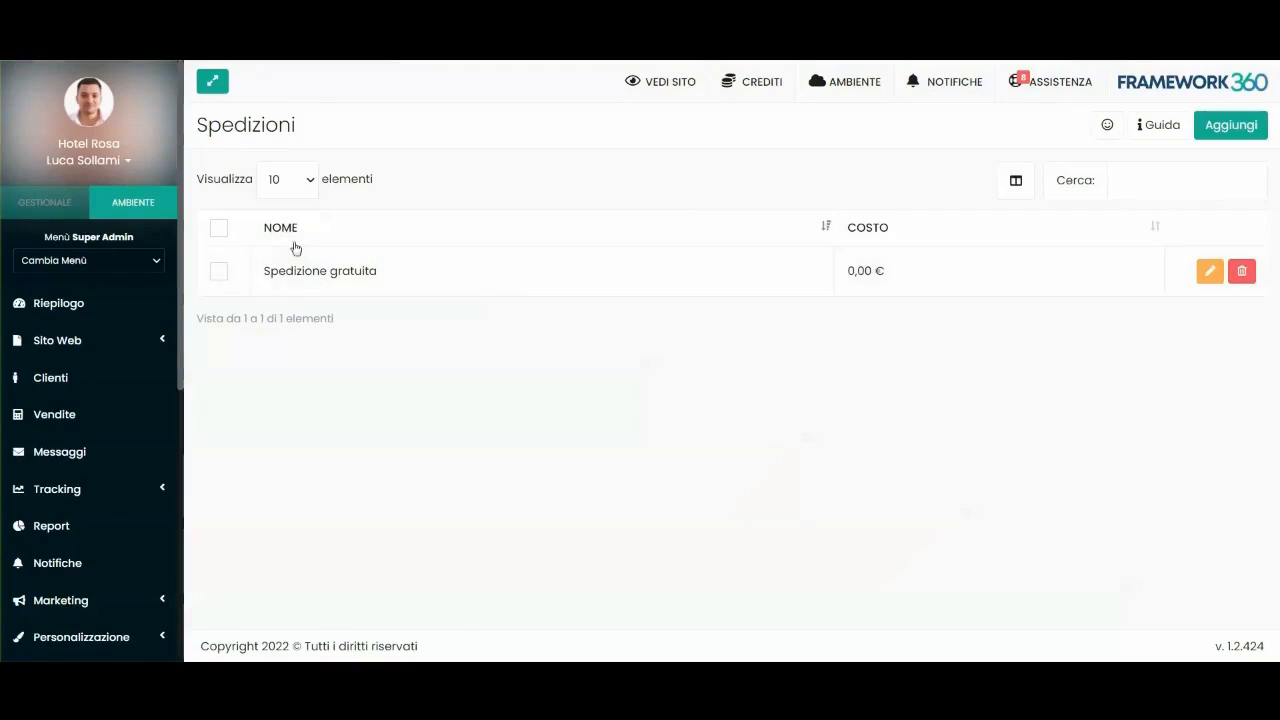
left_click(1231, 124)
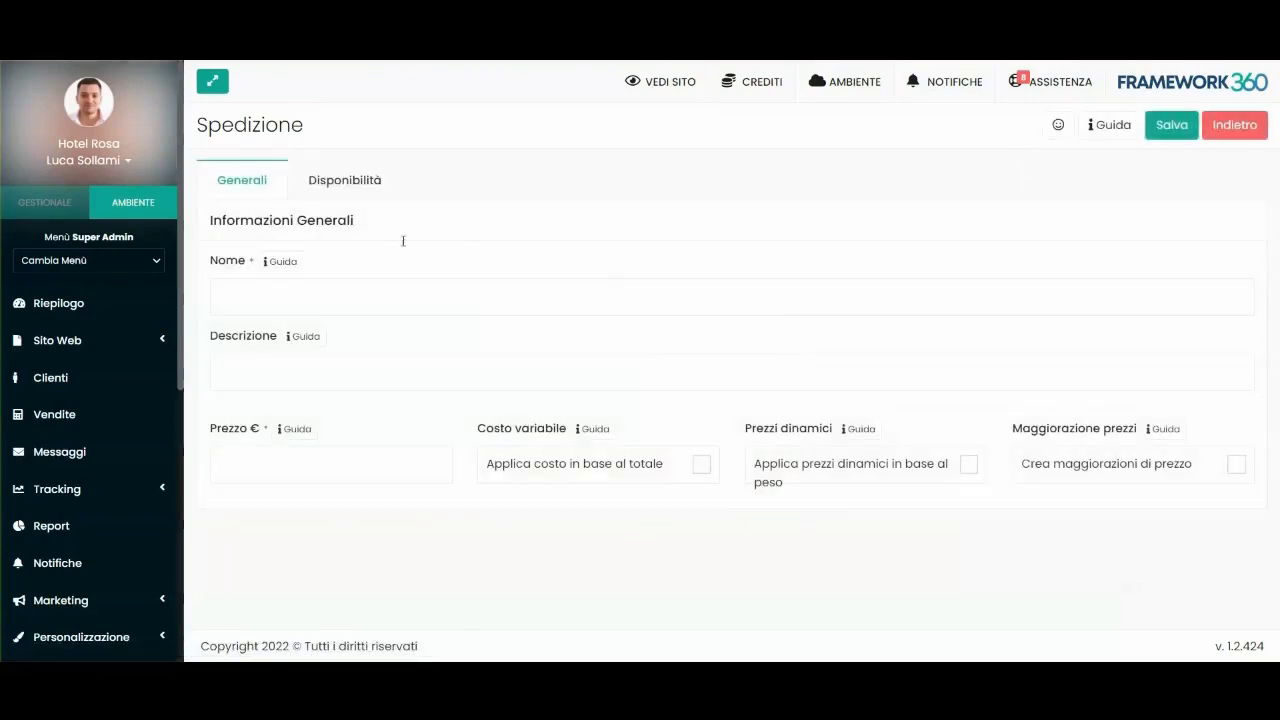
left_click(345, 180)
scroll(429, 277, "down", 2)
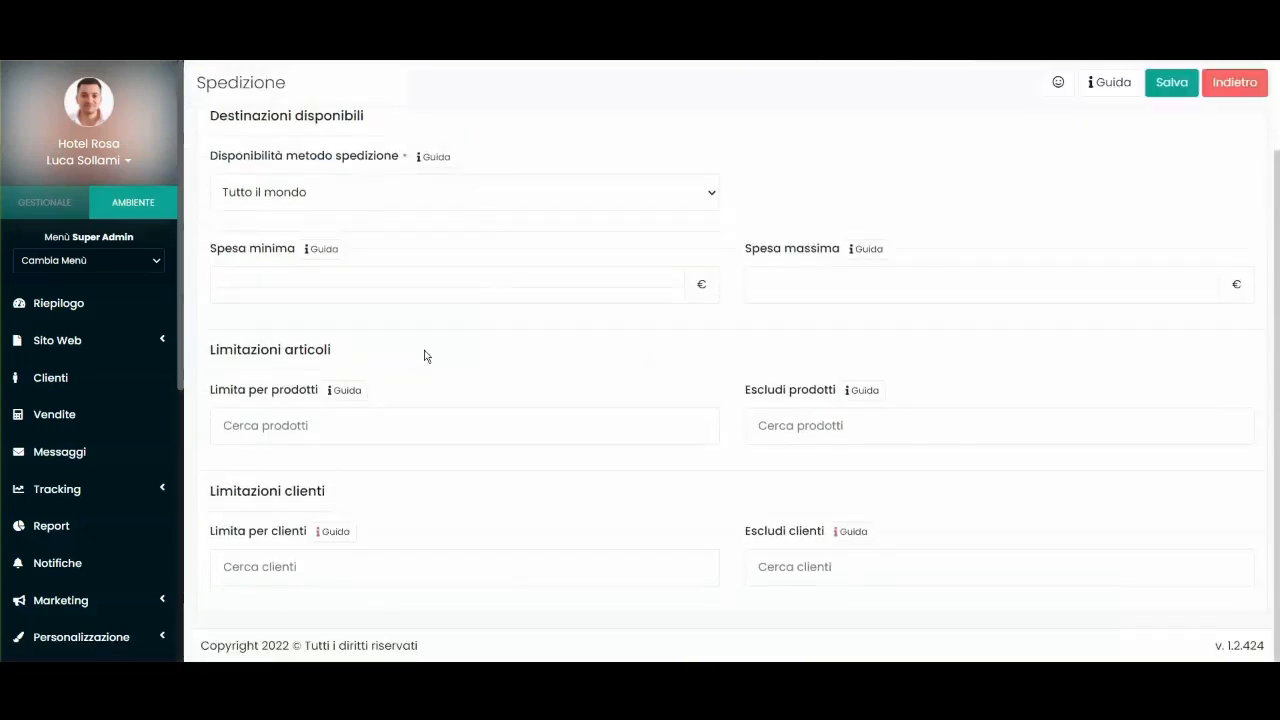
scroll(423, 357, "up", 2)
left_click(255, 180)
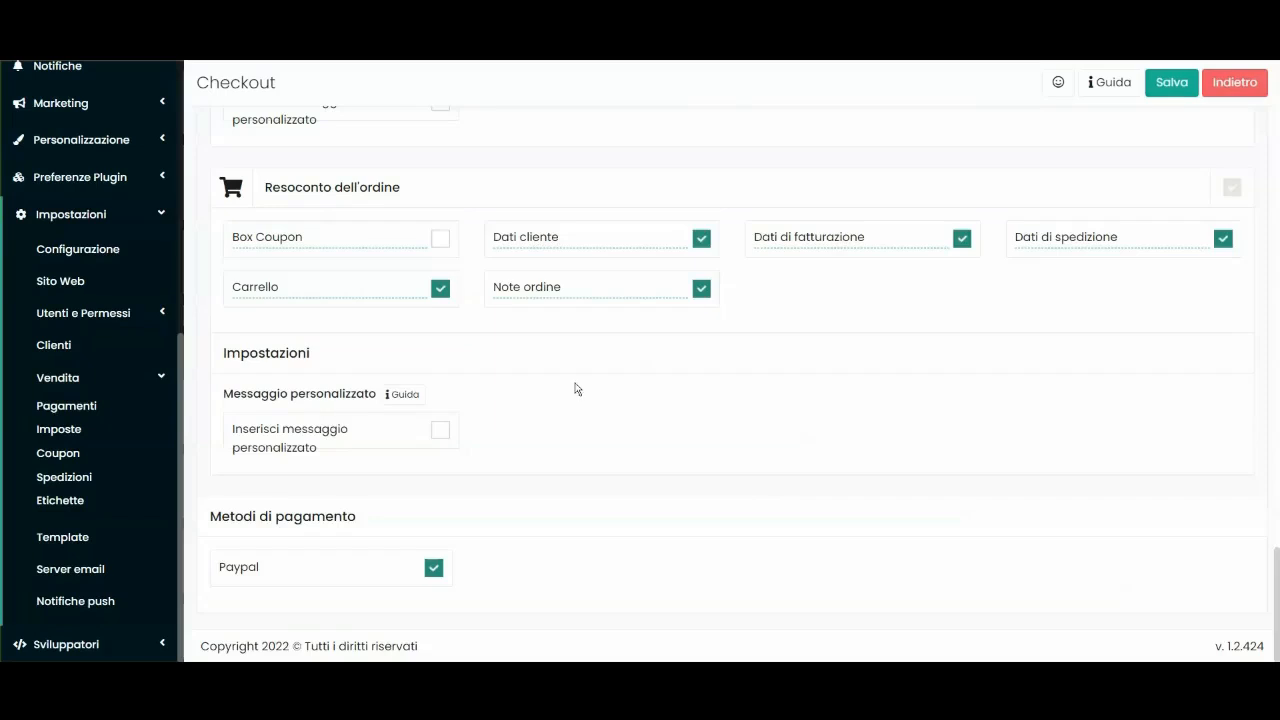
scroll(377, 350, "up", 5)
scroll(377, 350, "down", 3)
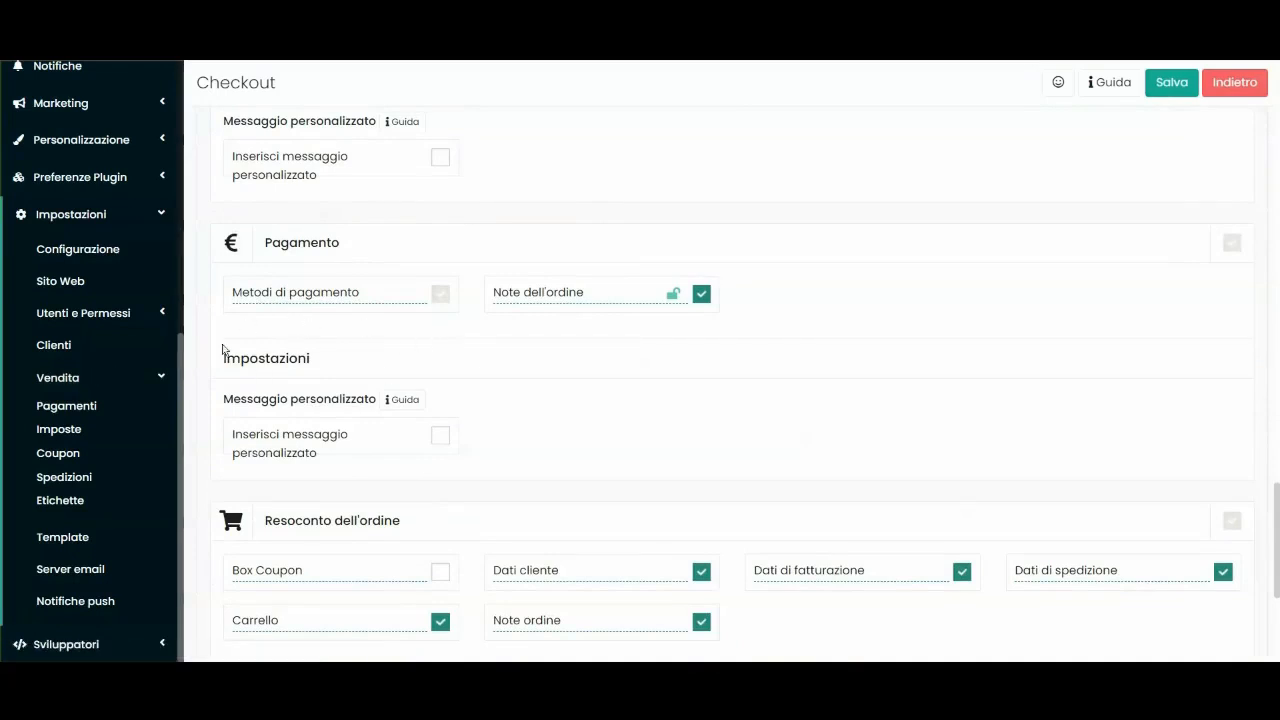
Open the Pagamenti settings page on its Pagamenti web tab.
right_click(63, 407)
left_click(100, 421)
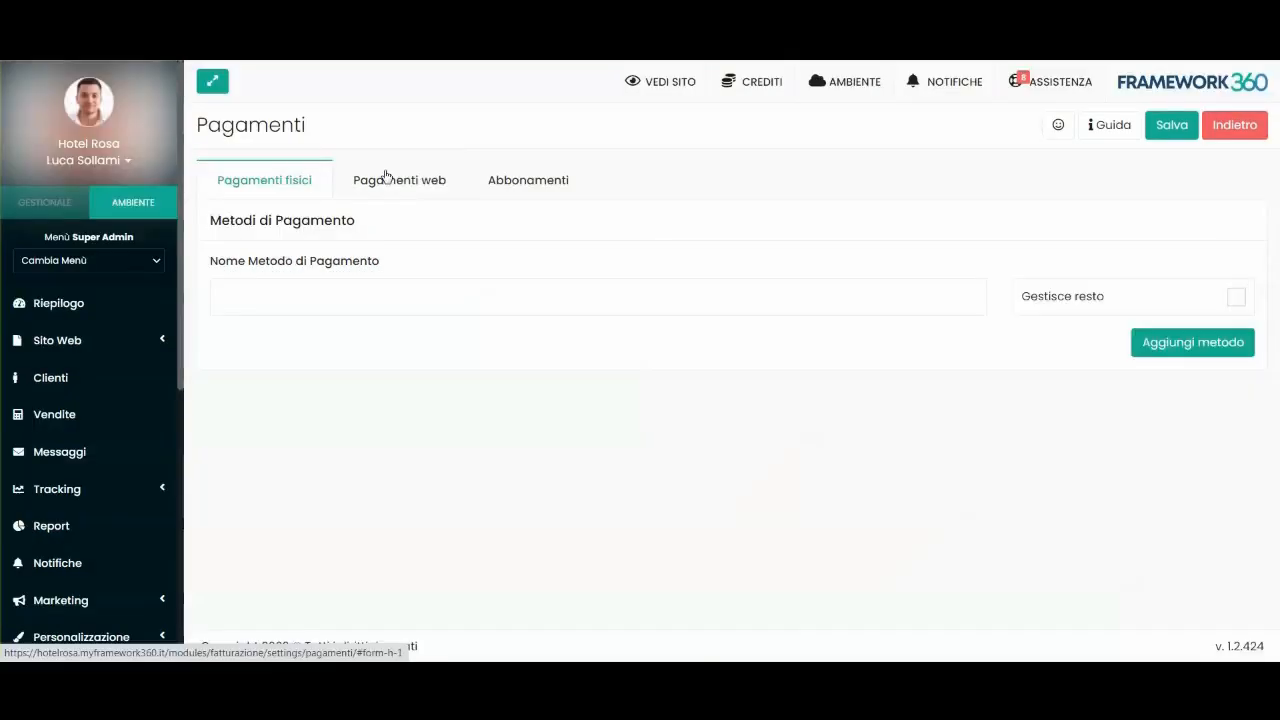
left_click(390, 178)
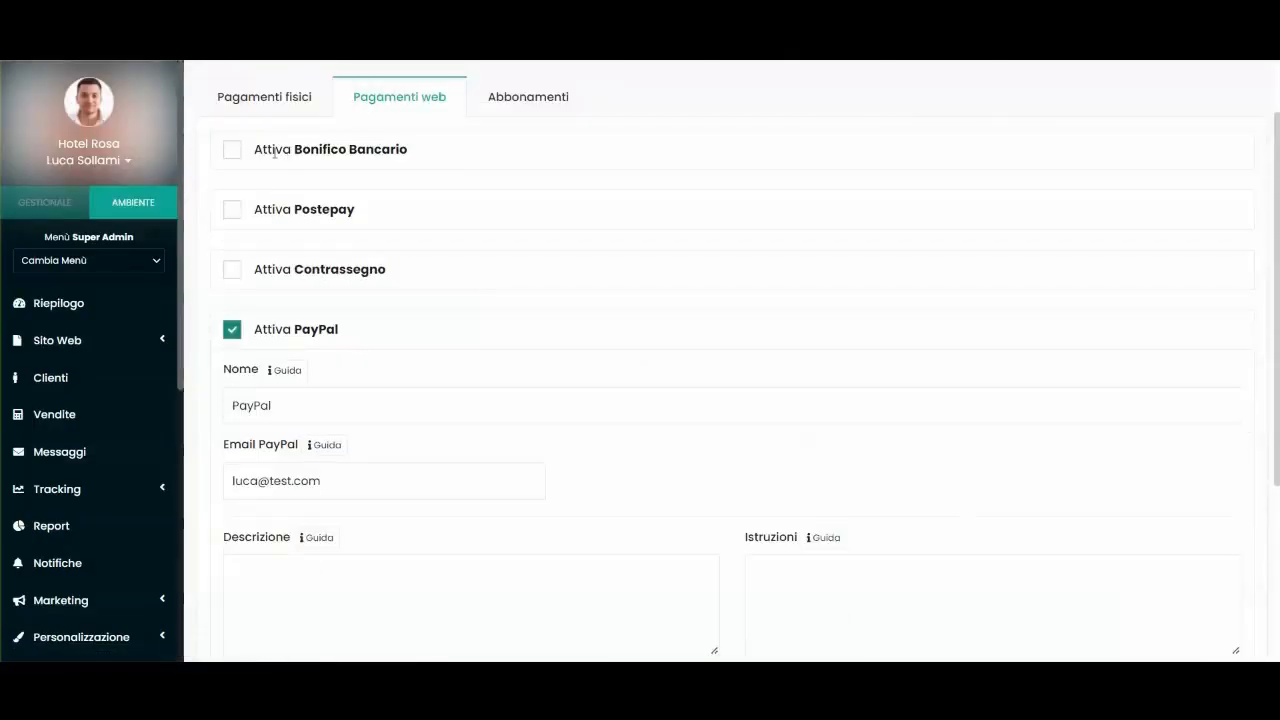
Toggle Attiva Bonifico Bancario to preview its fields, leaving bank transfer disabled.
left_click(251, 148)
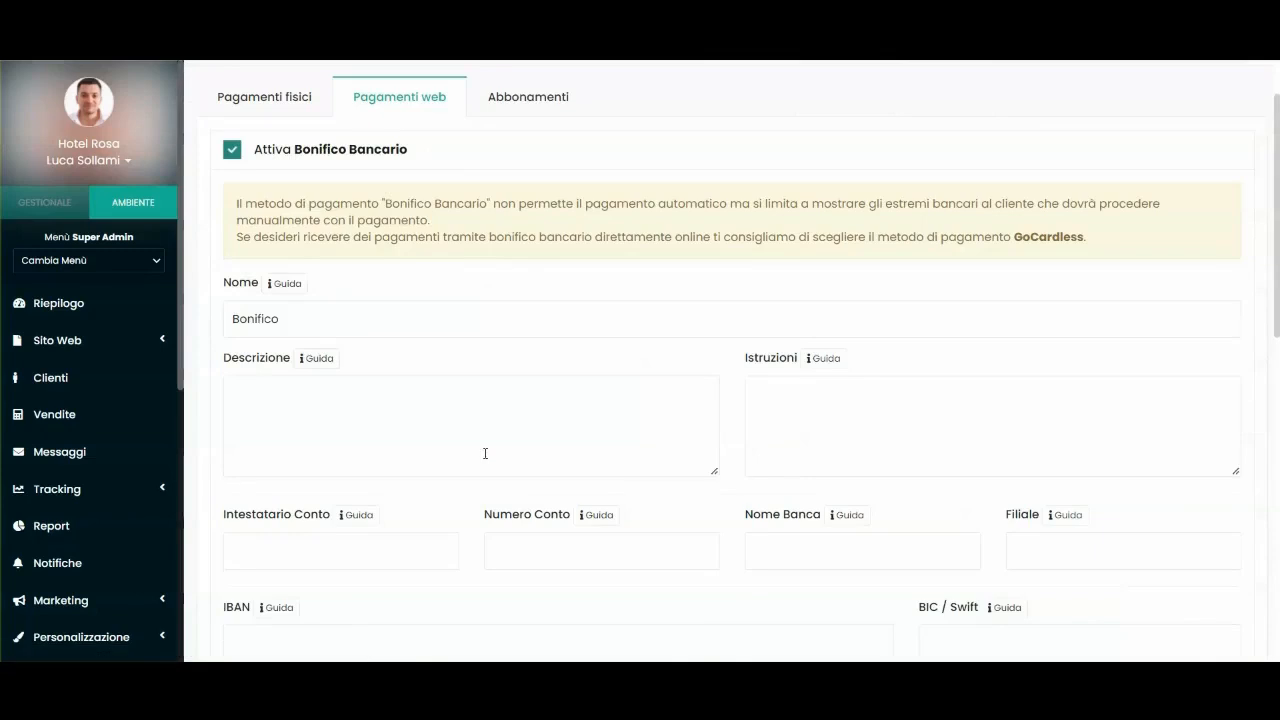
scroll(500, 400, "down", 3)
scroll(437, 334, "up", 3)
left_click(341, 149)
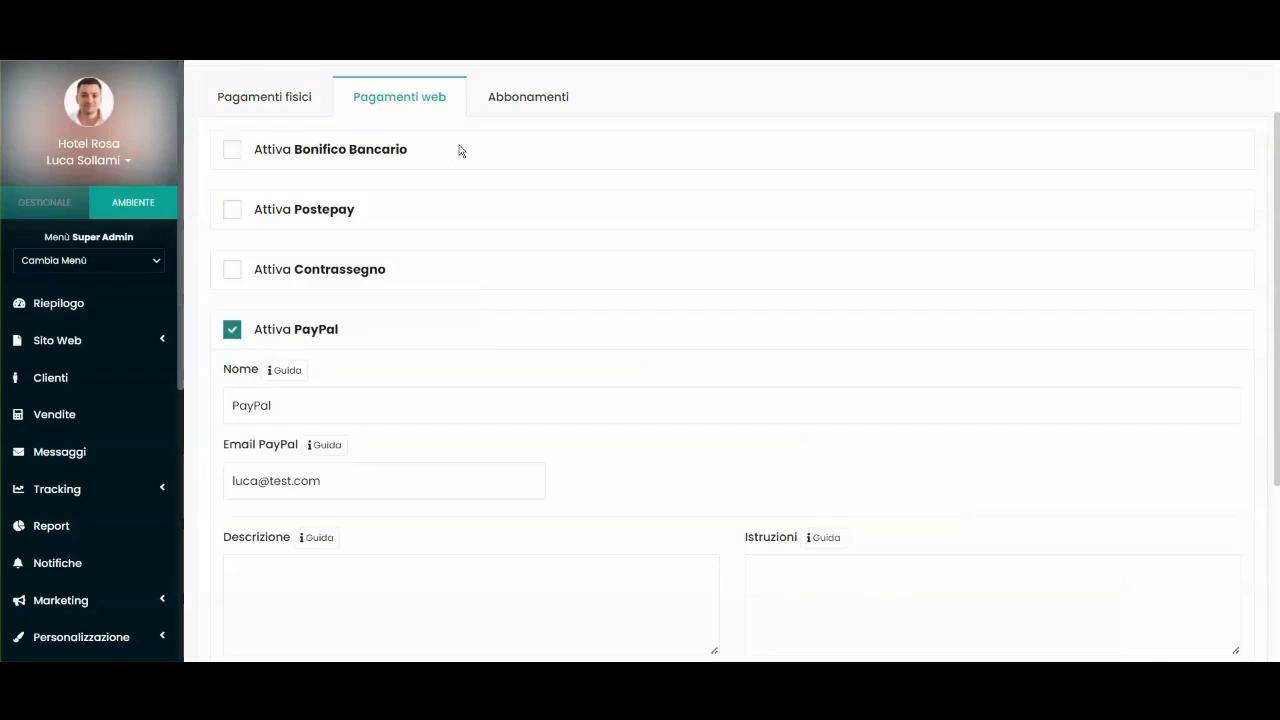
left_click(232, 150)
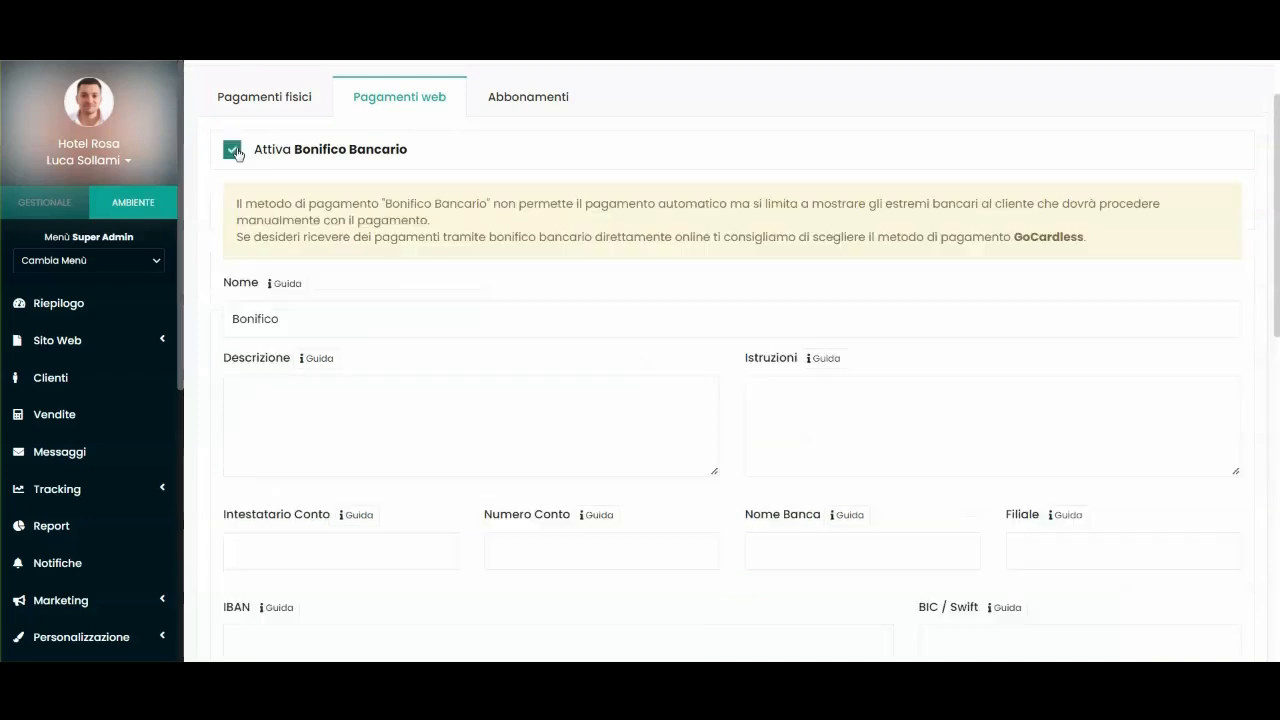
left_click(232, 150)
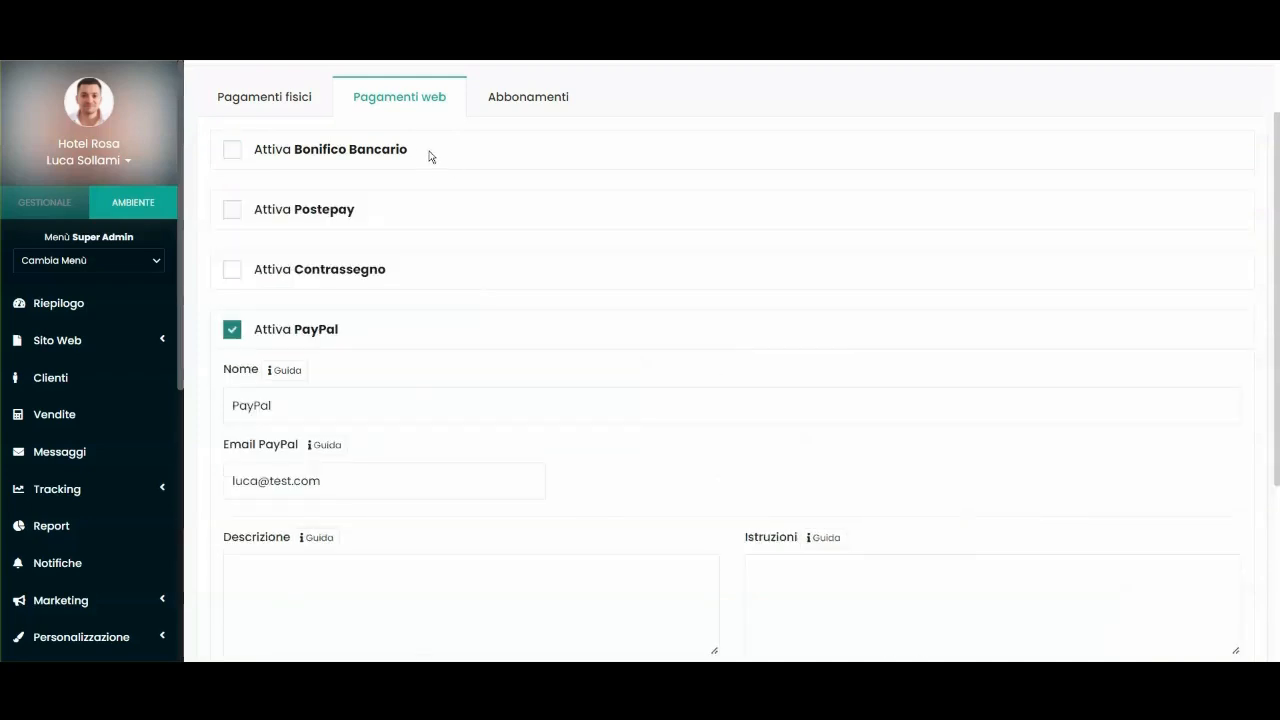
scroll(360, 263, "down", 2)
scroll(397, 380, "down", 1)
scroll(397, 417, "up", 4)
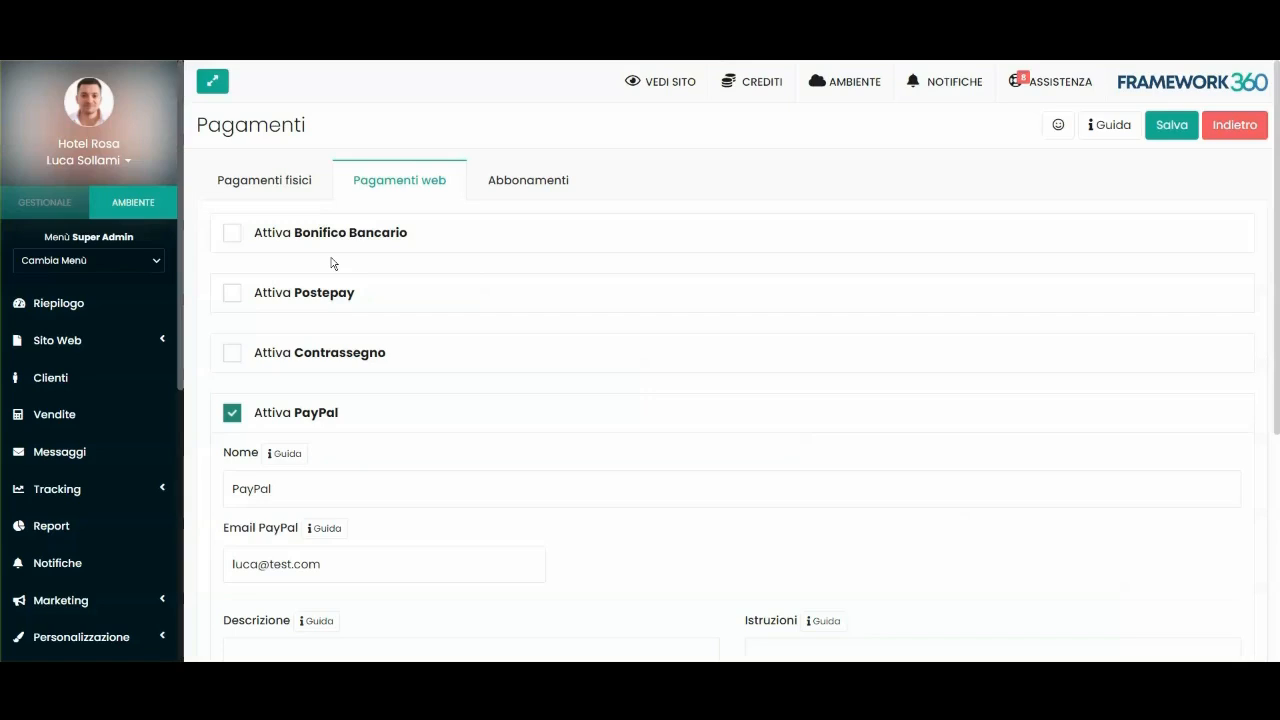
scroll(276, 226, "down", 1)
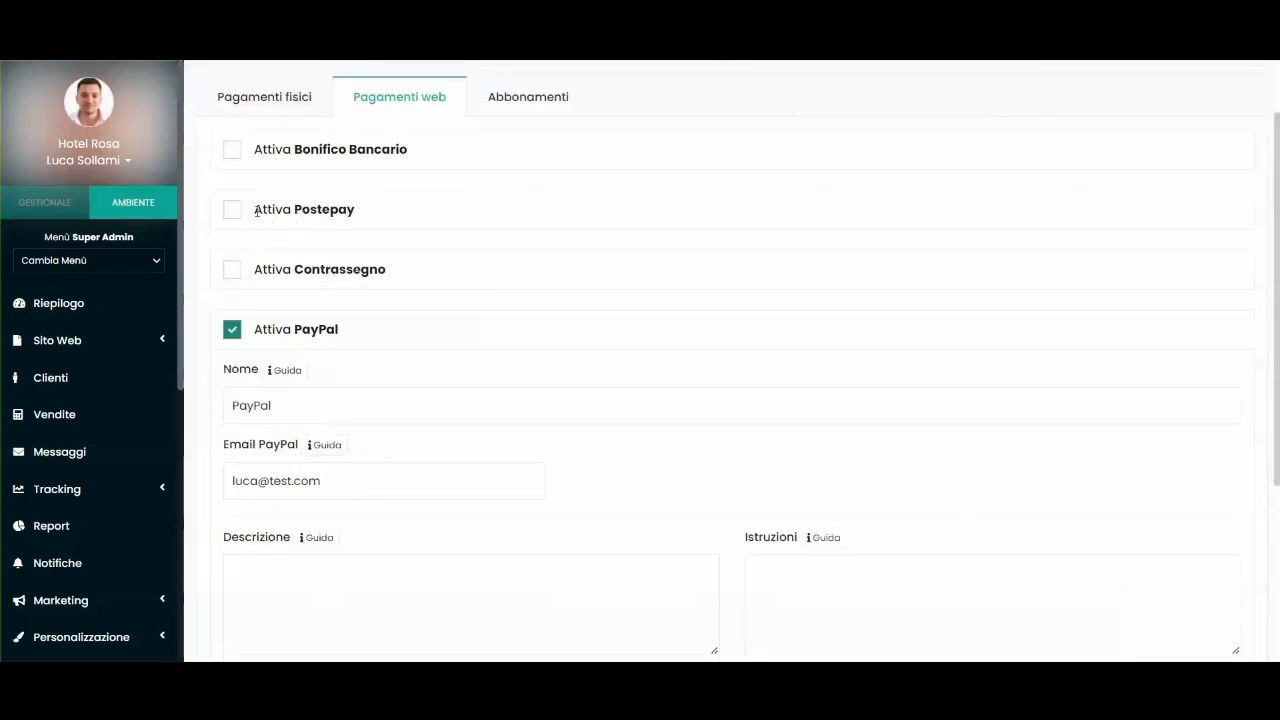
left_click(232, 210)
scroll(410, 289, "down", 2)
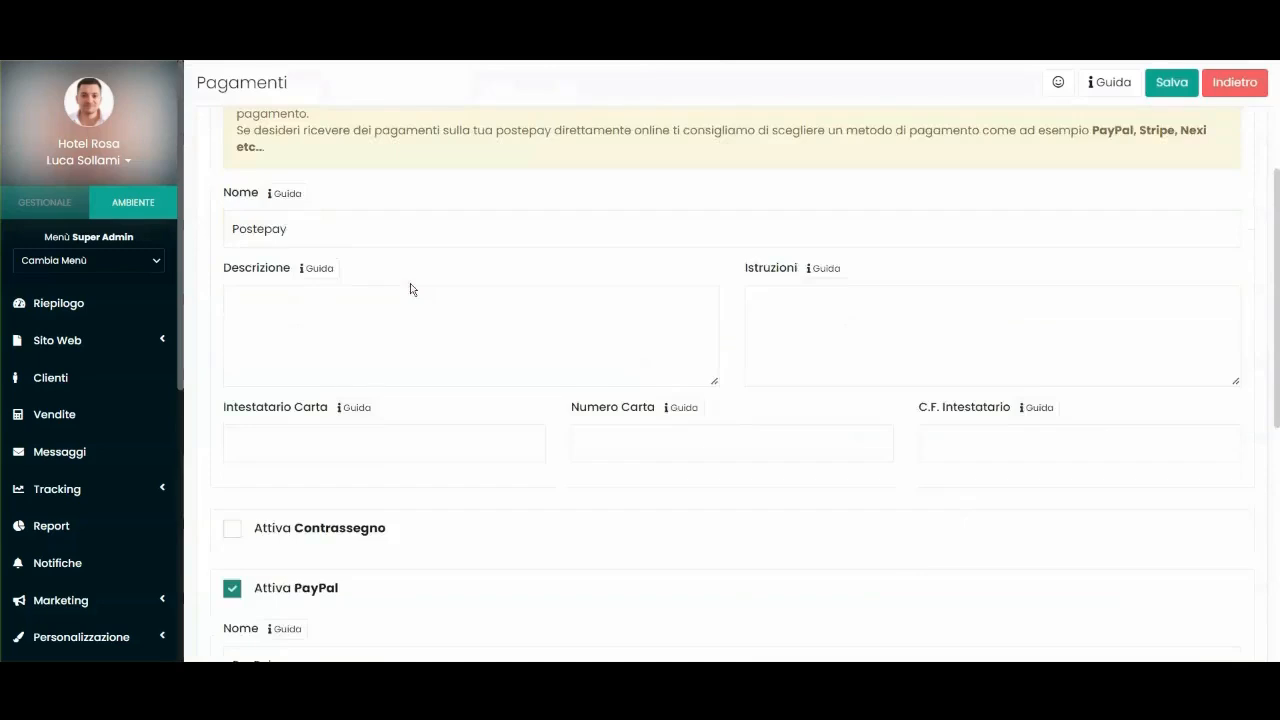
scroll(410, 289, "down", 1)
left_click(299, 349)
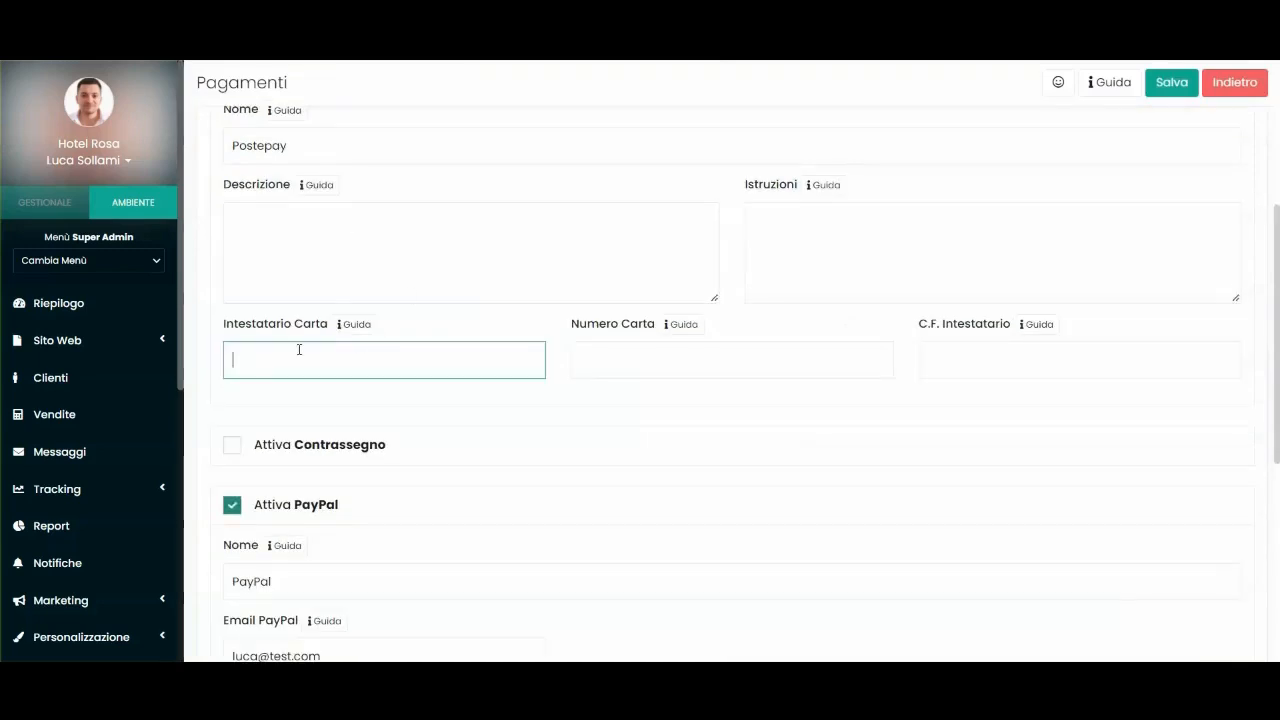
left_click(626, 357)
scroll(471, 323, "up", 2)
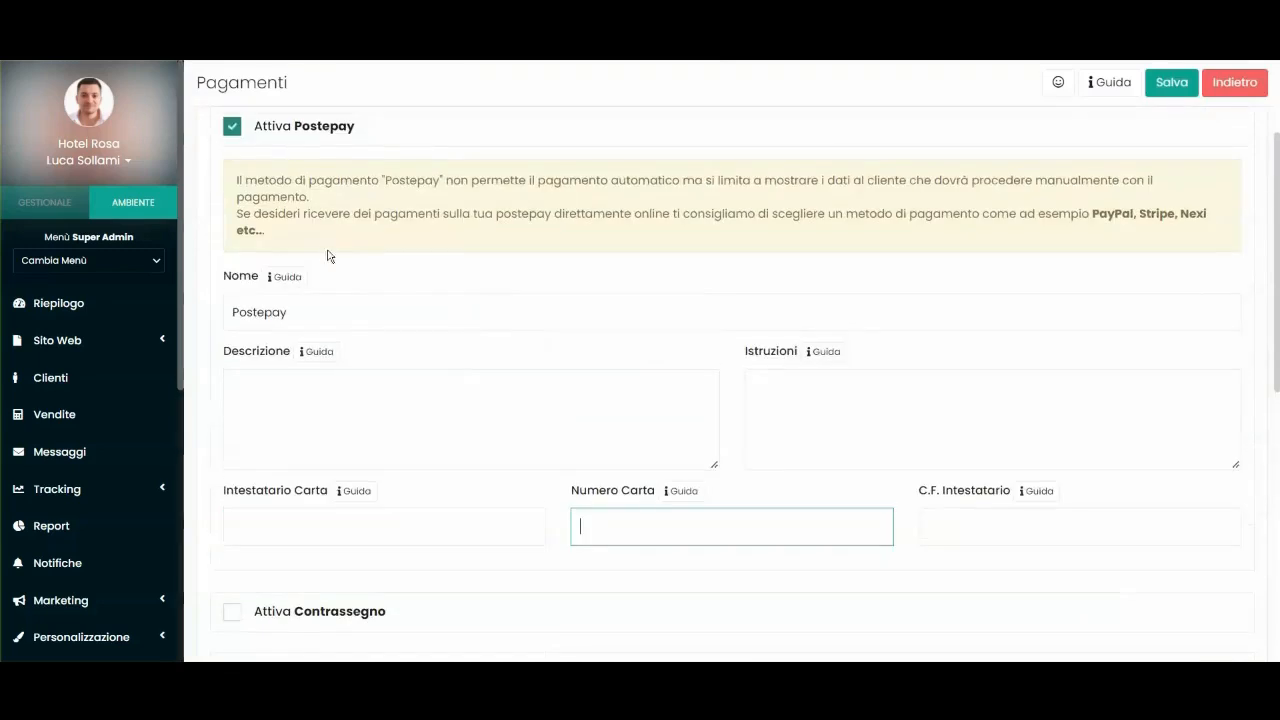
scroll(328, 257, "up", 1)
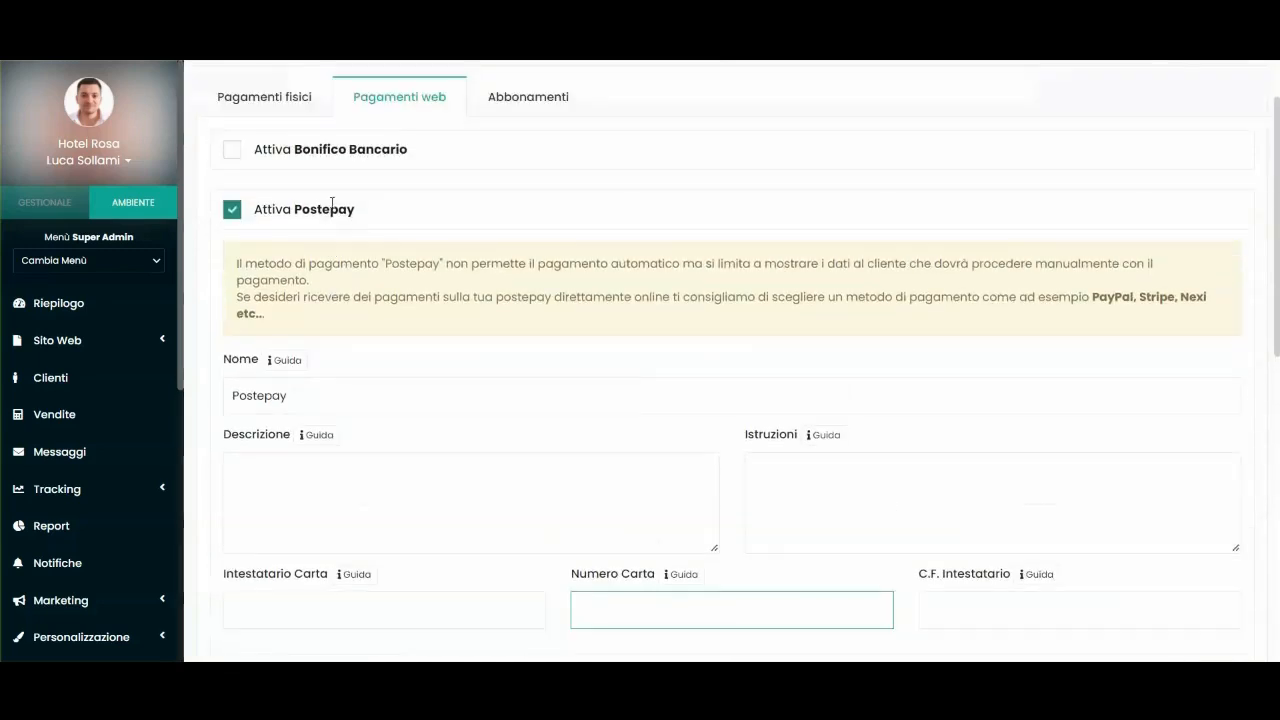
left_click(232, 209)
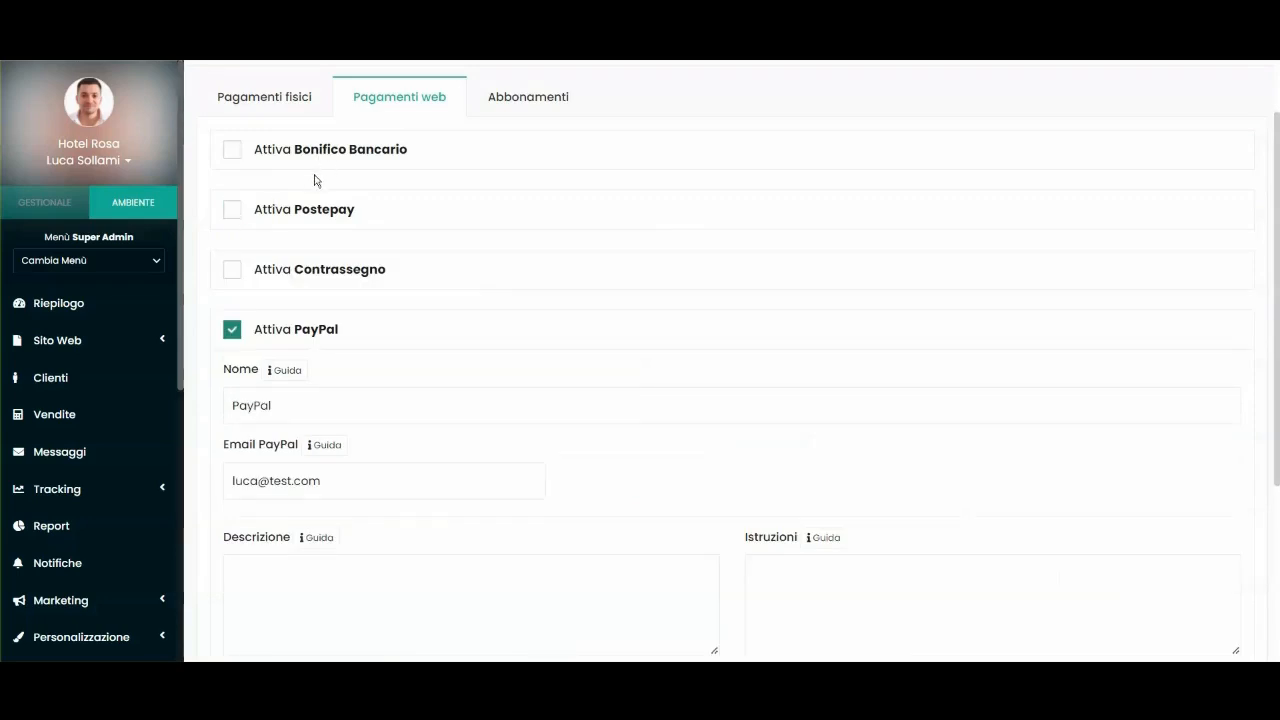
scroll(320, 175, "down", 1)
left_click(233, 188)
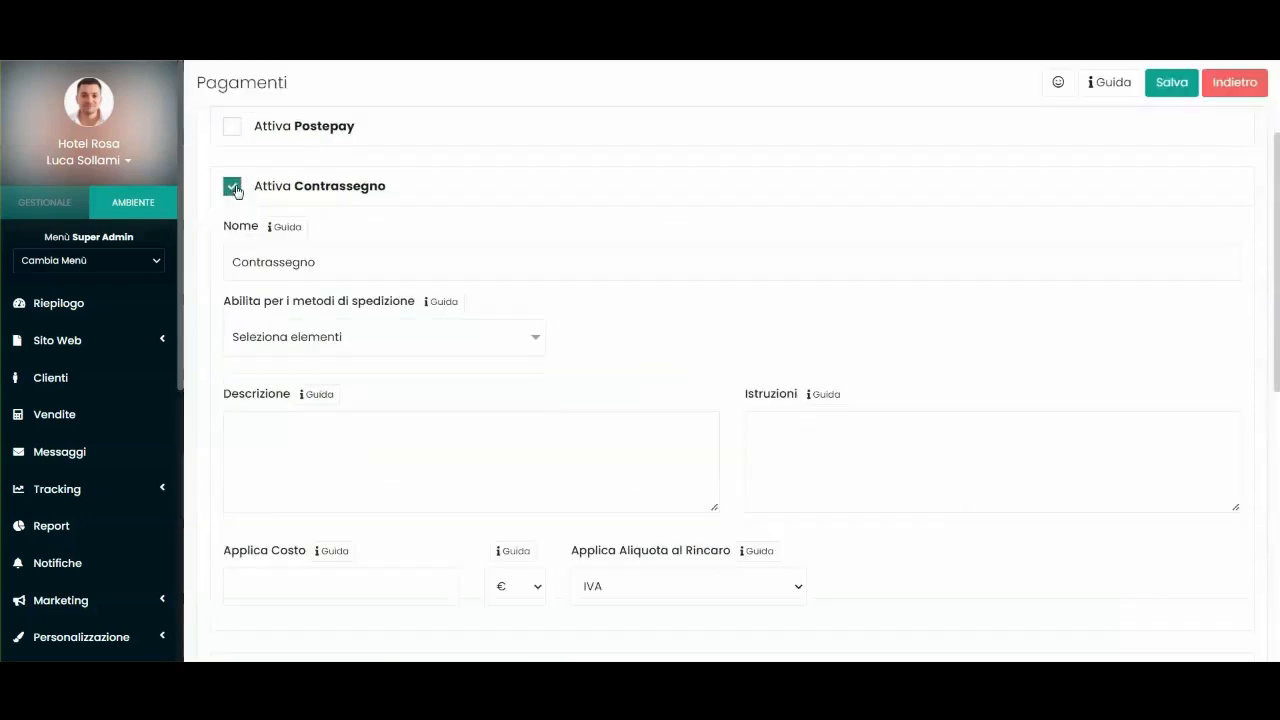
Enable cash on delivery (Contrassegno), leaving the surcharge cost empty.
scroll(405, 260, "down", 1)
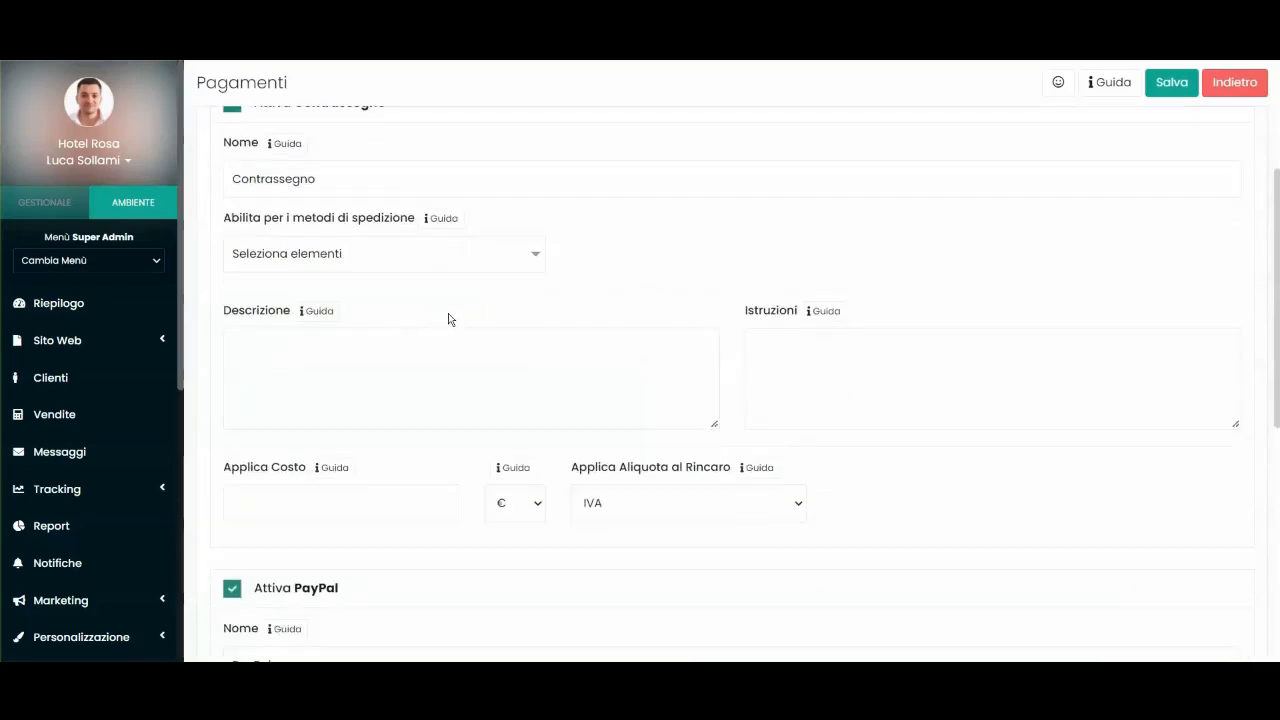
scroll(530, 388, "down", 1)
left_click(250, 420)
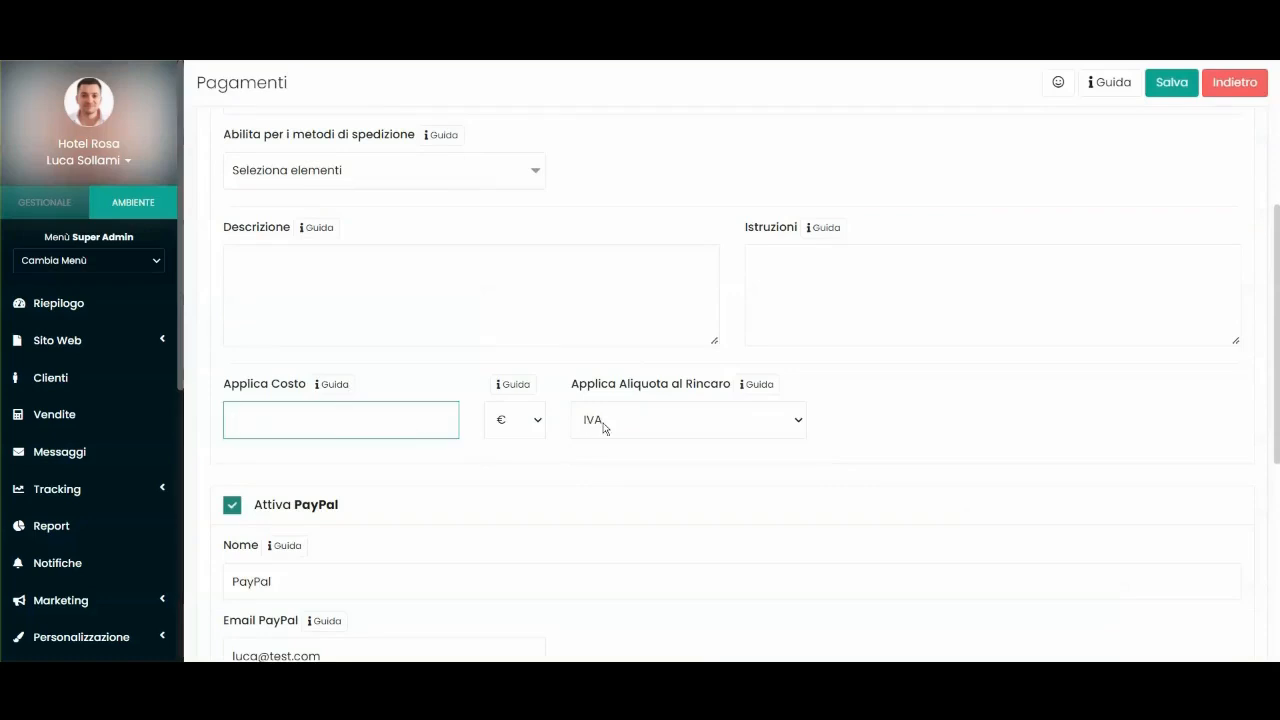
scroll(409, 406, "up", 1)
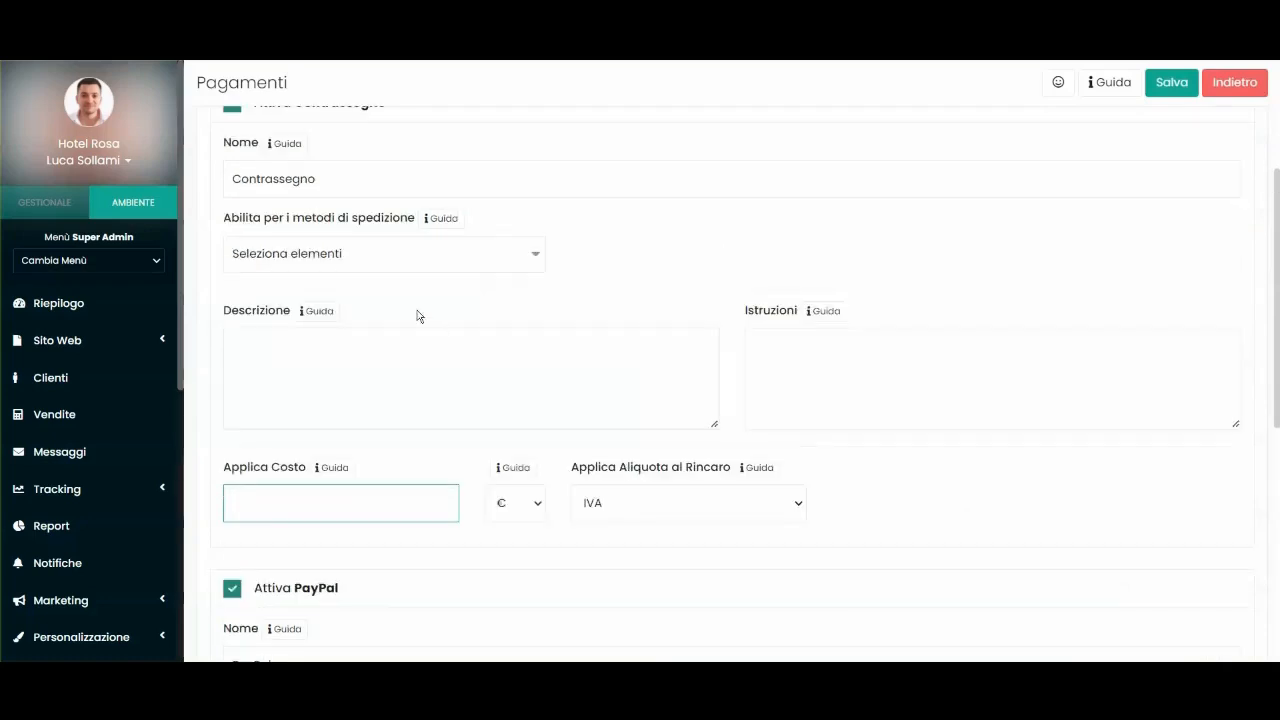
left_click(312, 511)
left_click(484, 318)
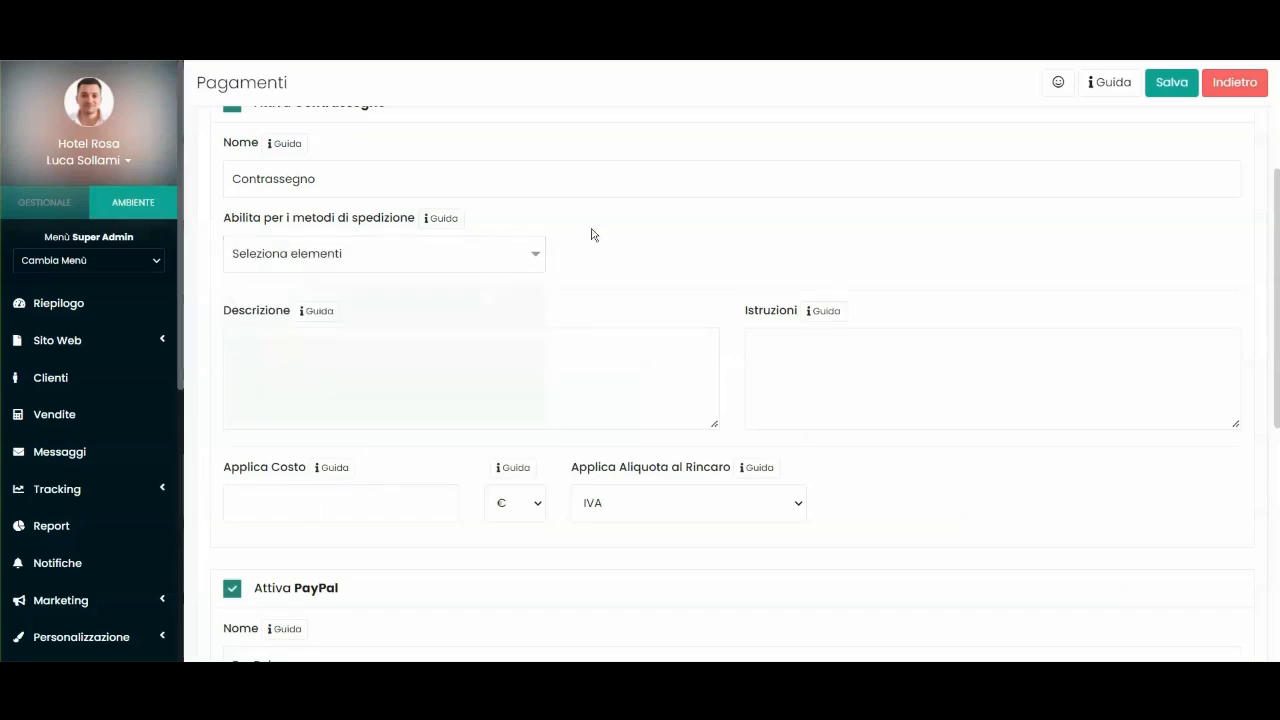
Check the PayPal e-mail address, leaving it unchanged.
scroll(332, 174, "down", 5)
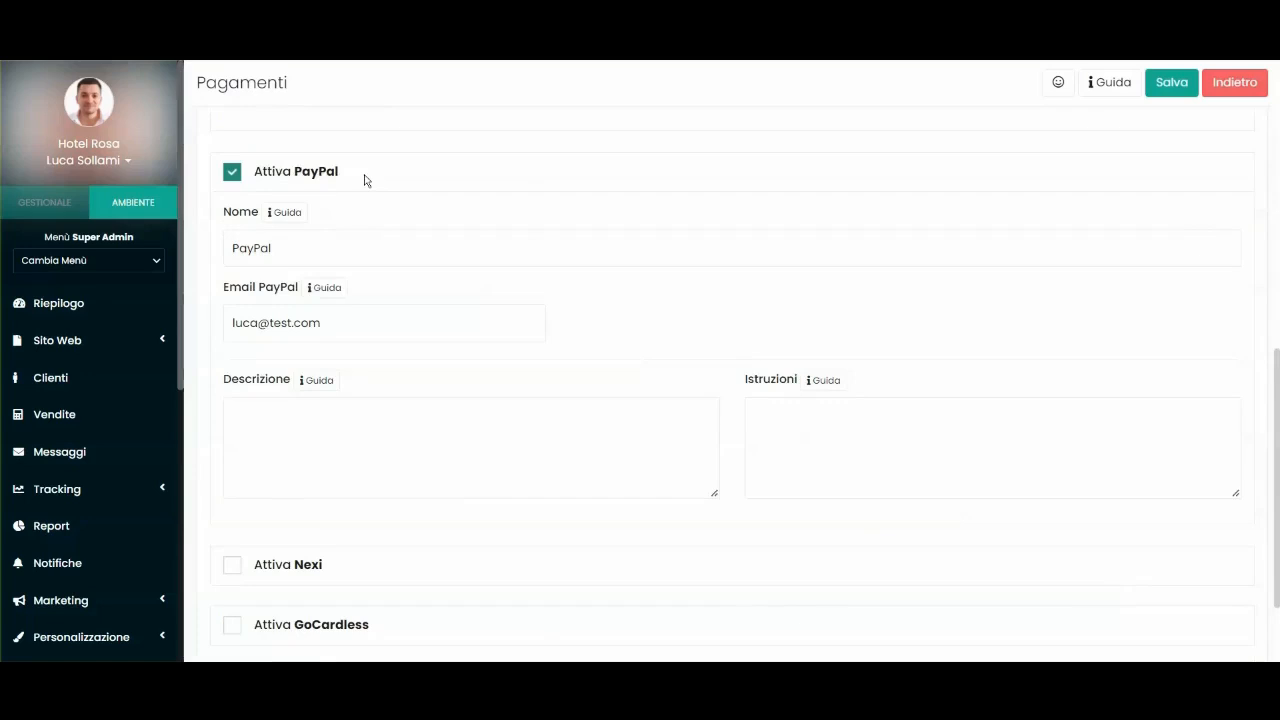
scroll(366, 205, "down", 2)
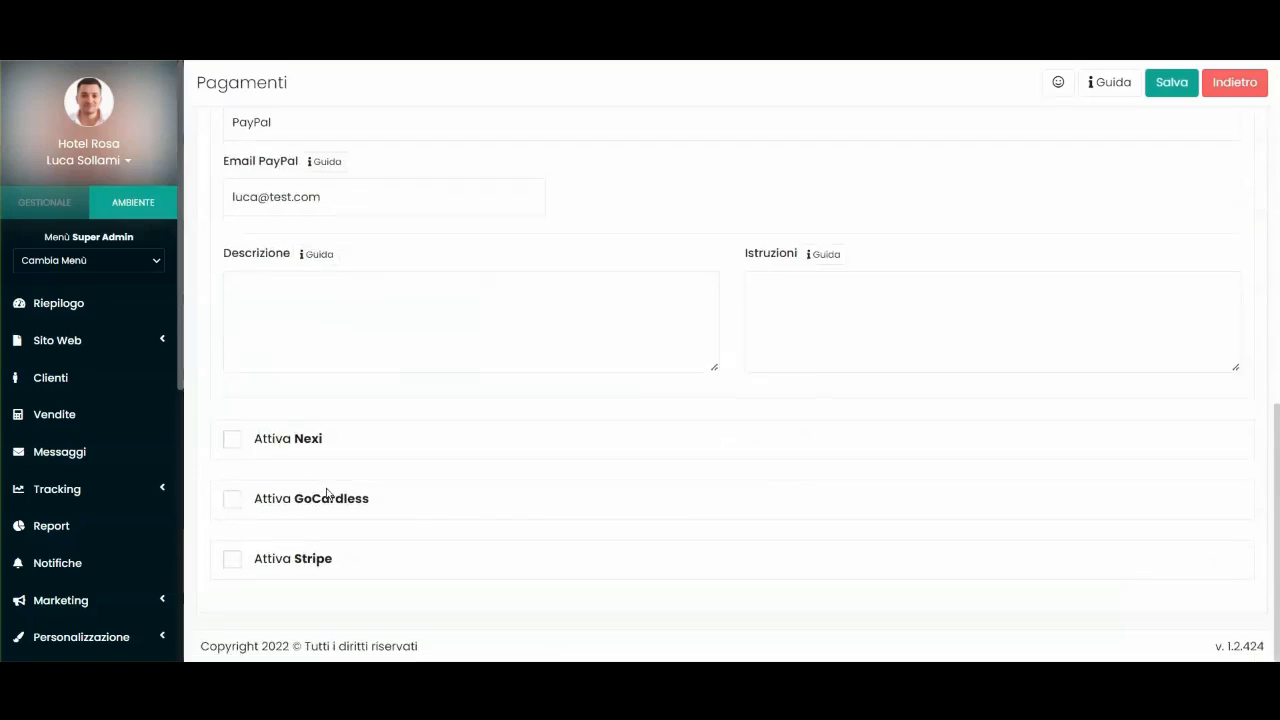
scroll(340, 294, "up", 1)
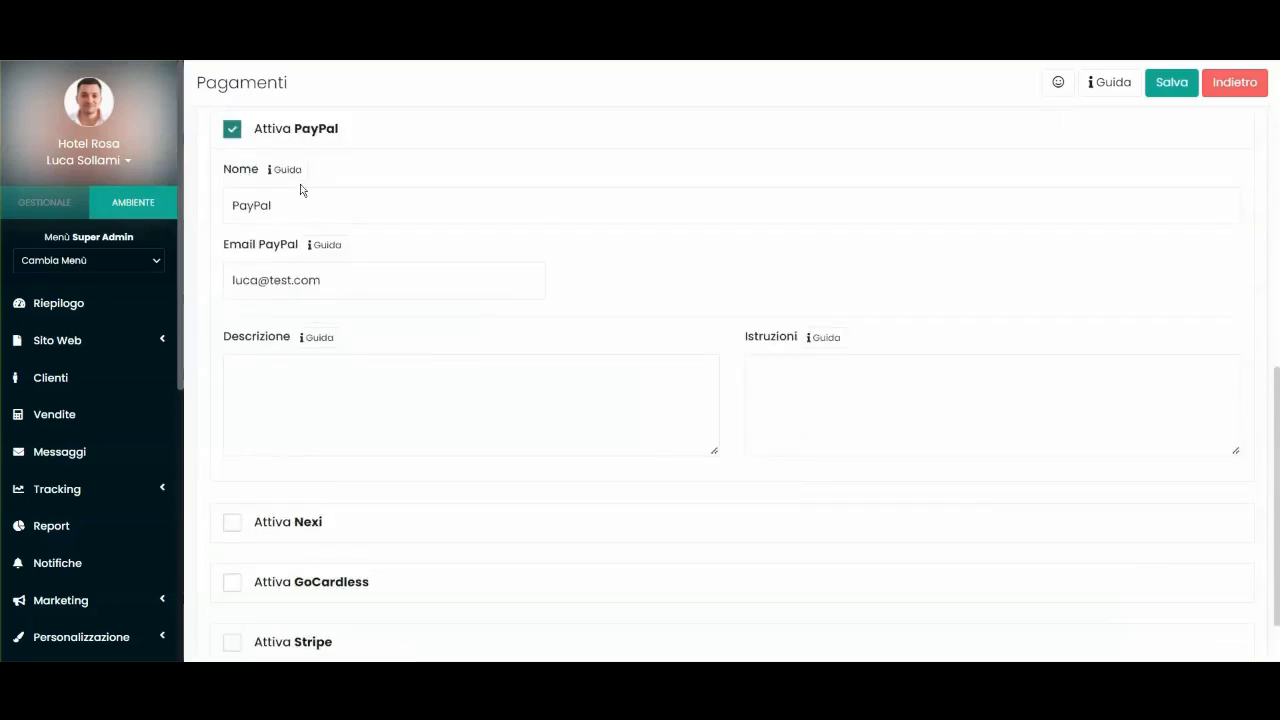
left_click_drag(338, 283, 228, 284)
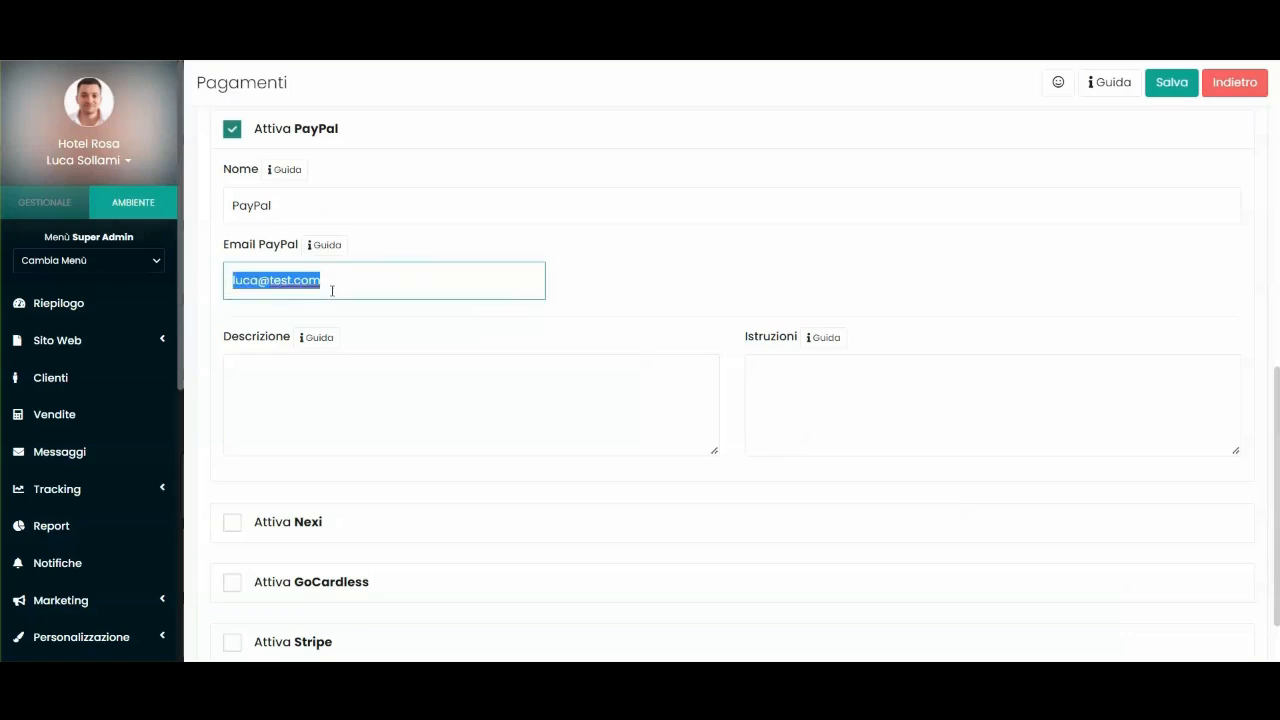
left_click(386, 258)
Try enabling Nexi card payments, then switch Nexi off again.
scroll(232, 447, "down", 1)
left_click(233, 441)
scroll(334, 240, "down", 3)
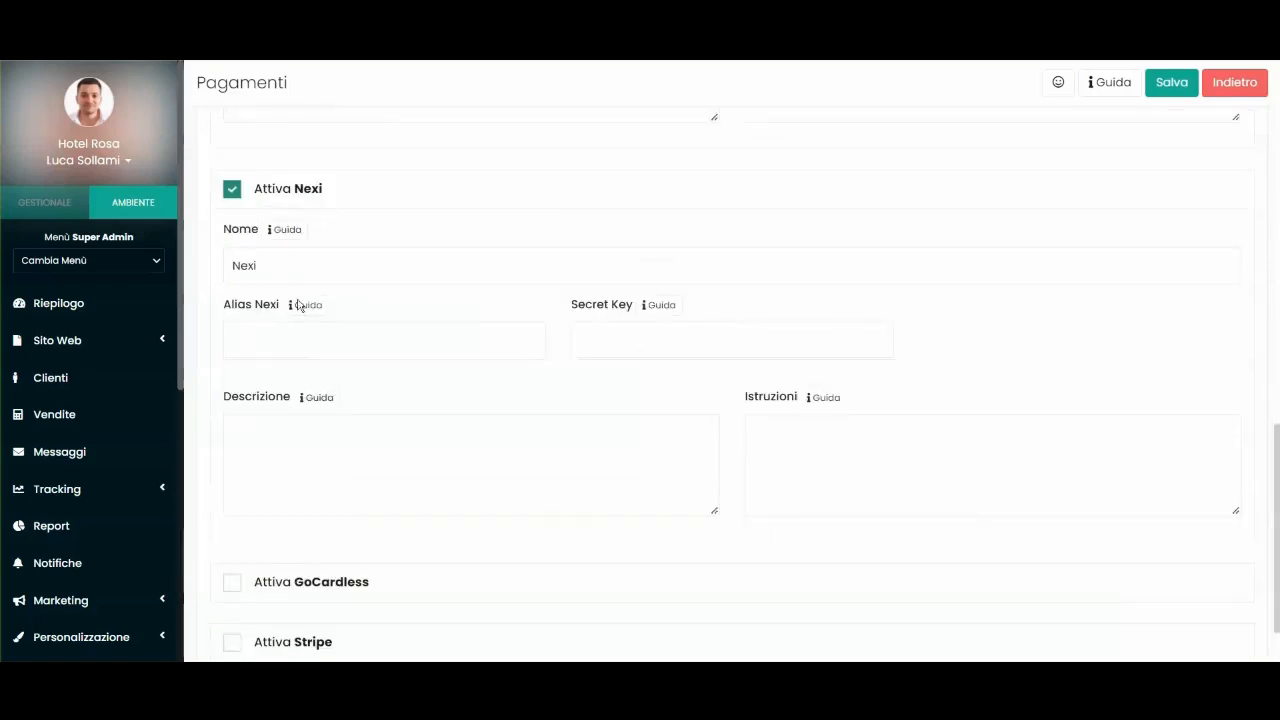
left_click(290, 333)
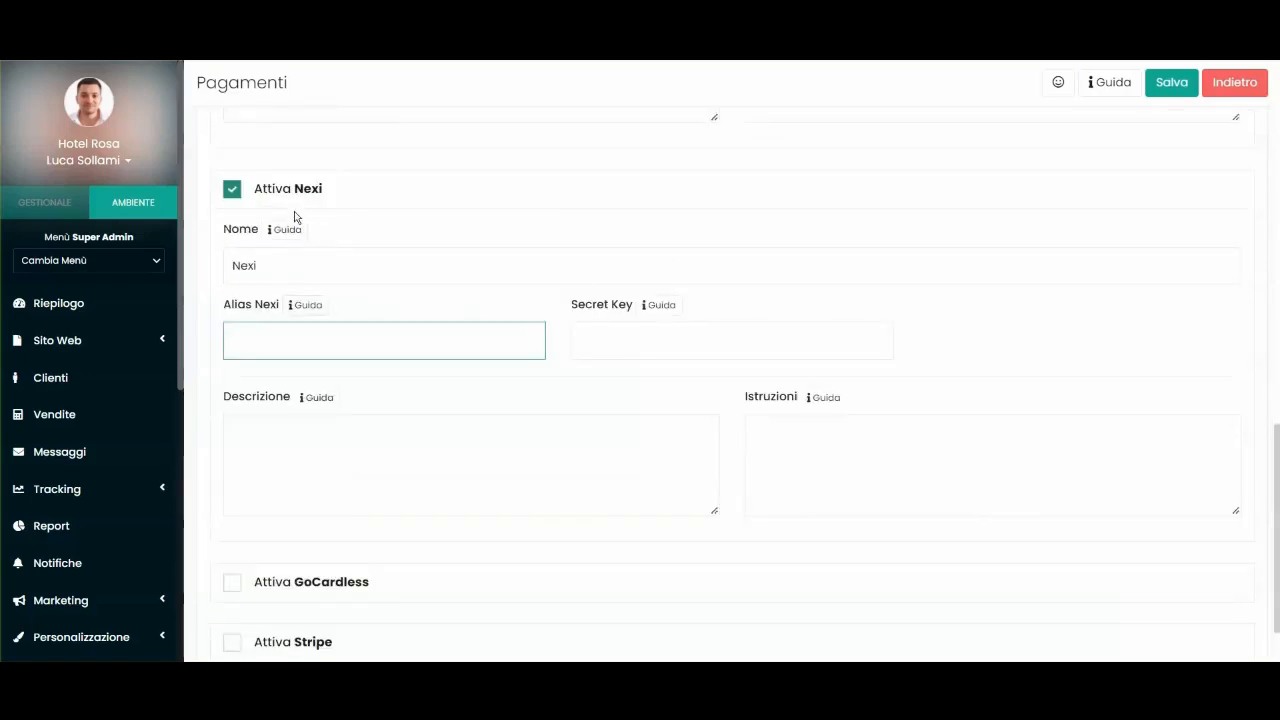
left_click(236, 191)
Toggle GoCardless direct debit and review the remaining methods, leaving Stripe enabled.
left_click(232, 497)
scroll(431, 454, "down", 3)
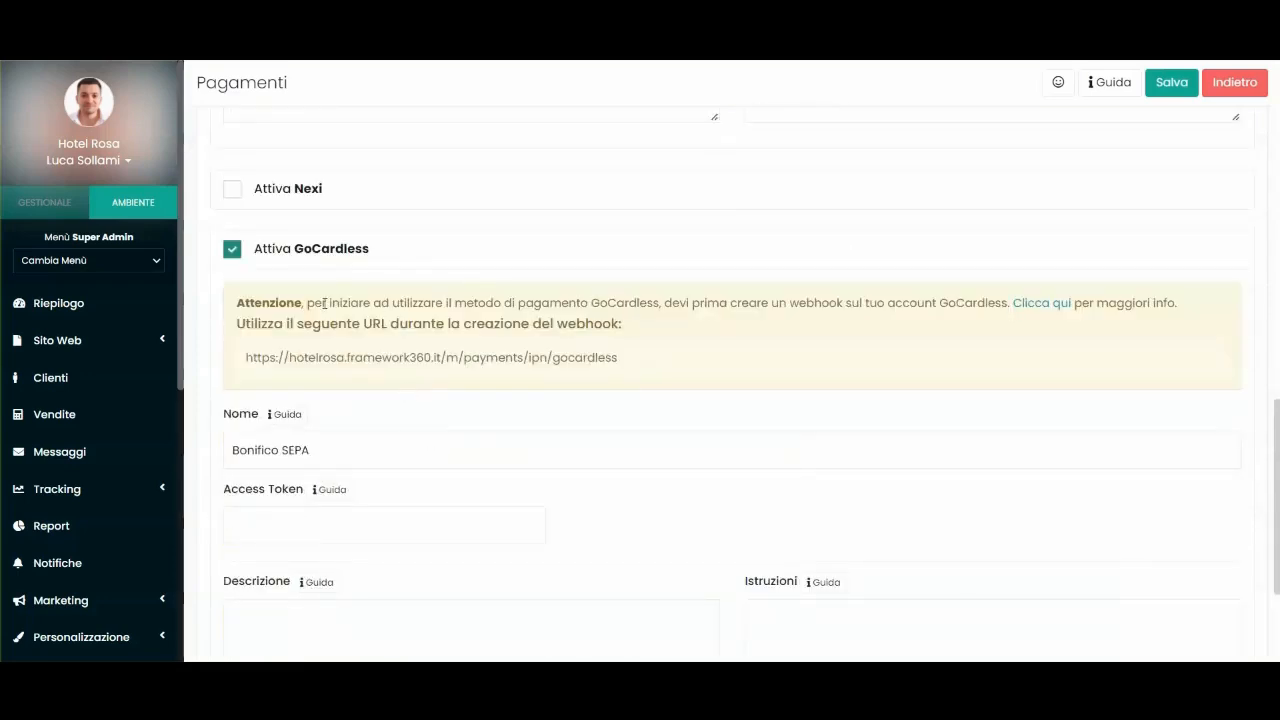
scroll(447, 262, "up", 10)
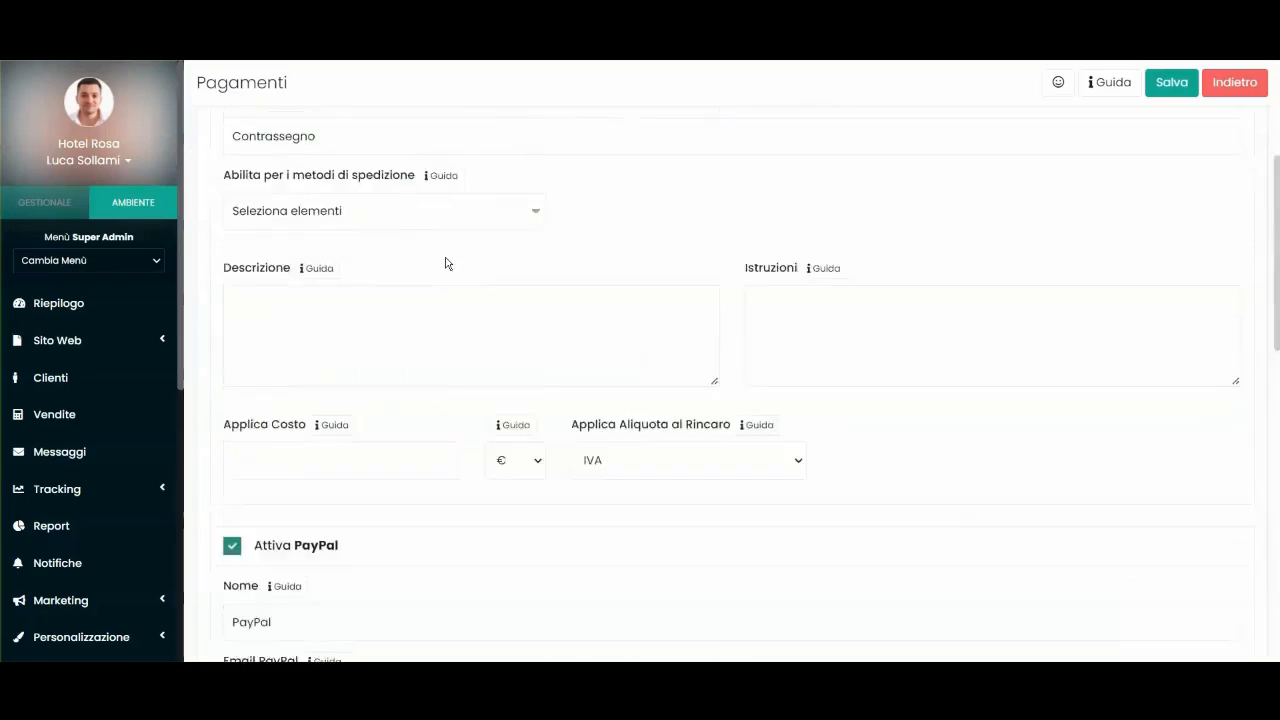
scroll(606, 280, "down", 5)
scroll(606, 280, "down", 6)
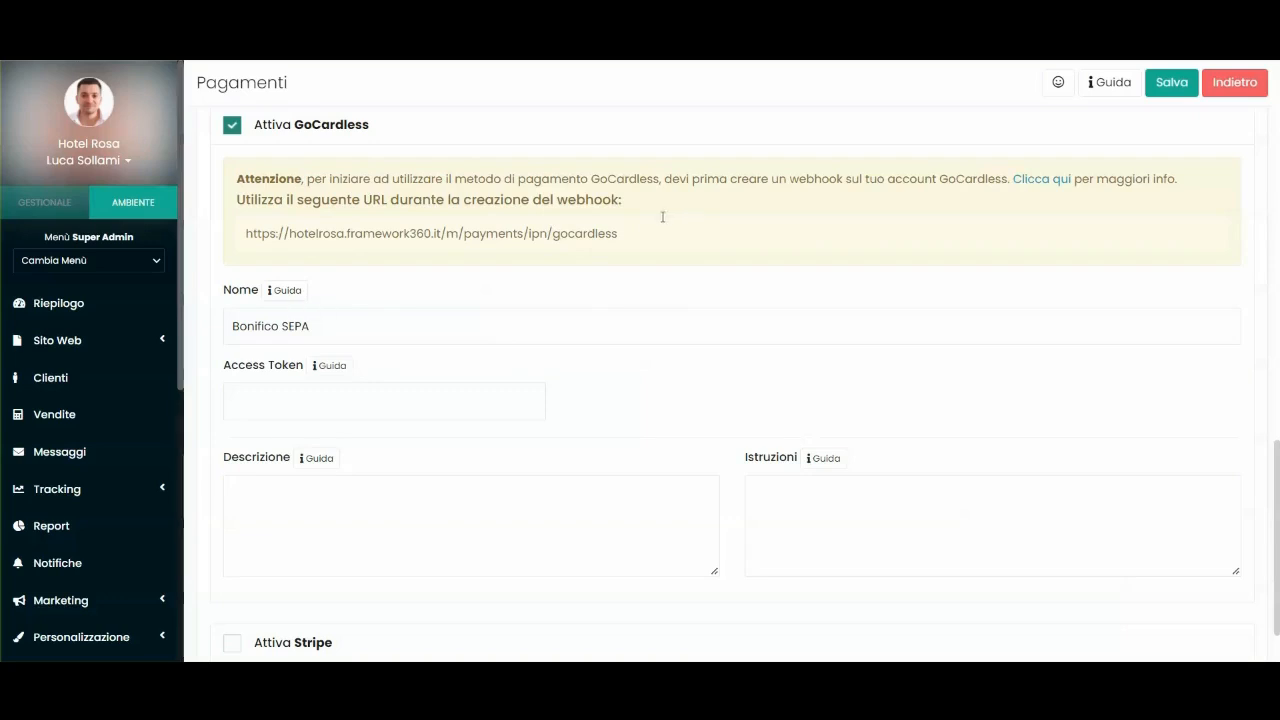
scroll(566, 259, "down", 1)
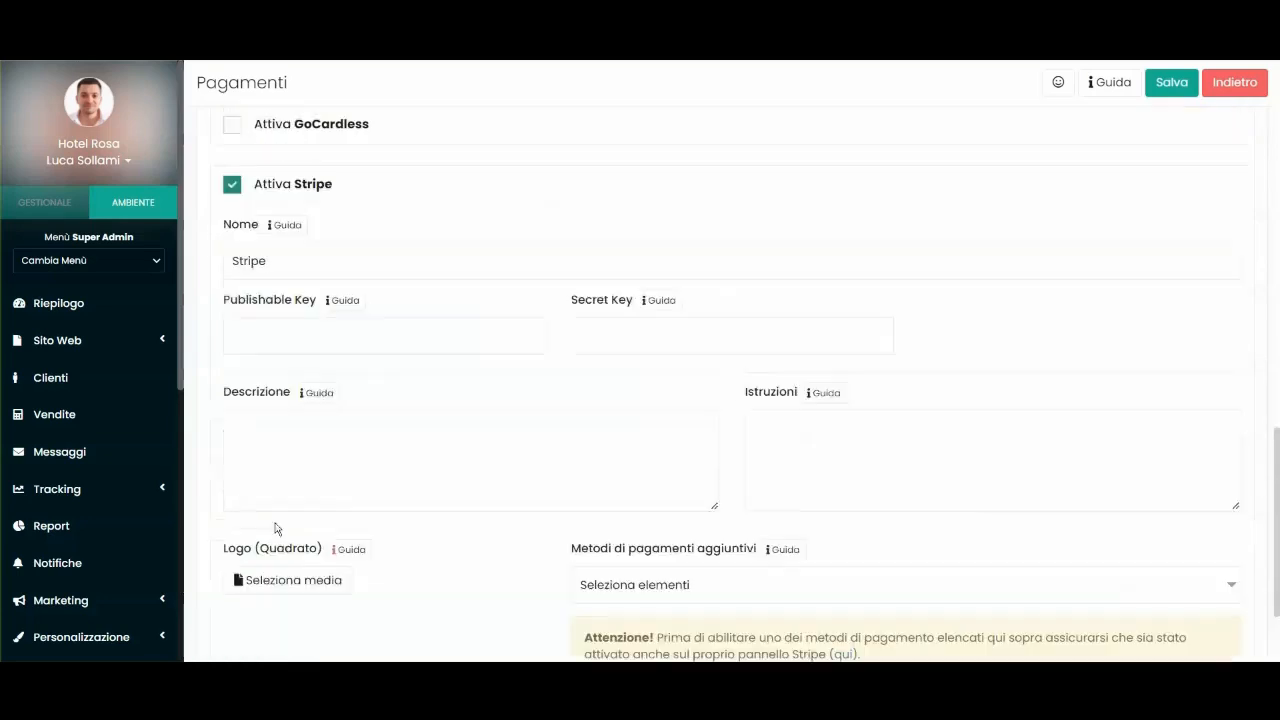
scroll(411, 434, "down", 2)
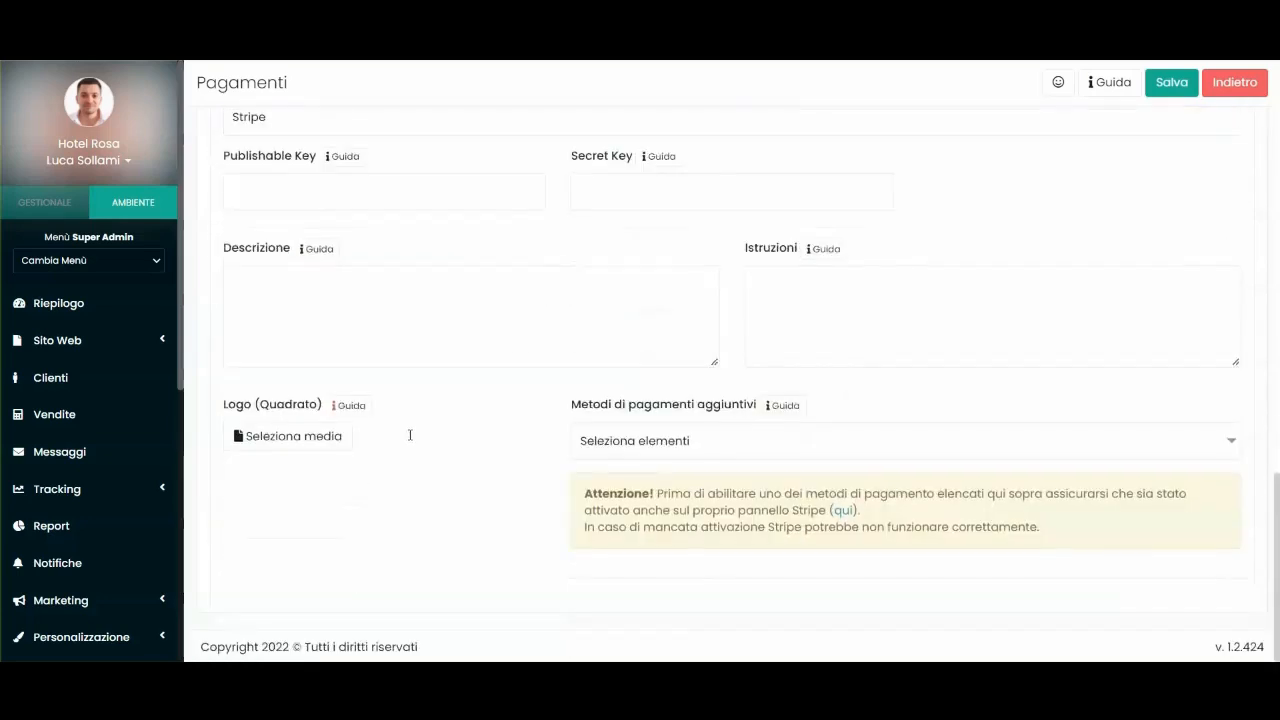
scroll(352, 286, "up", 2)
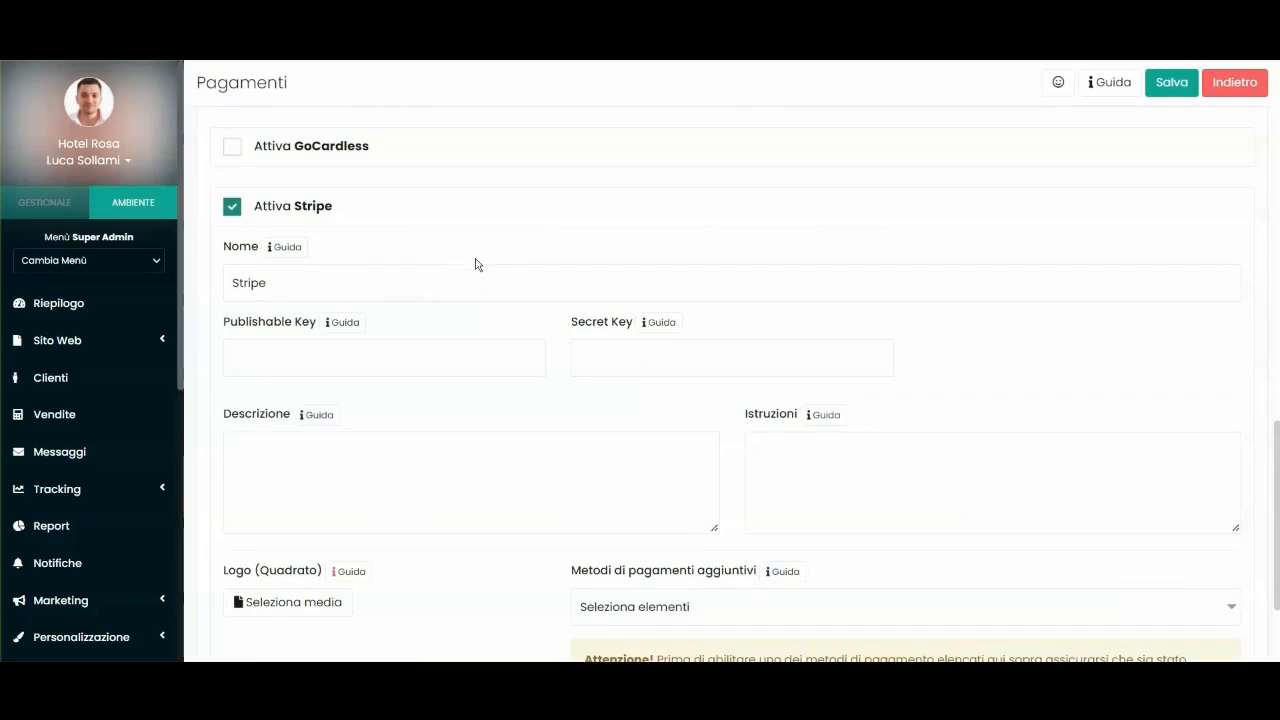
scroll(476, 264, "up", 5)
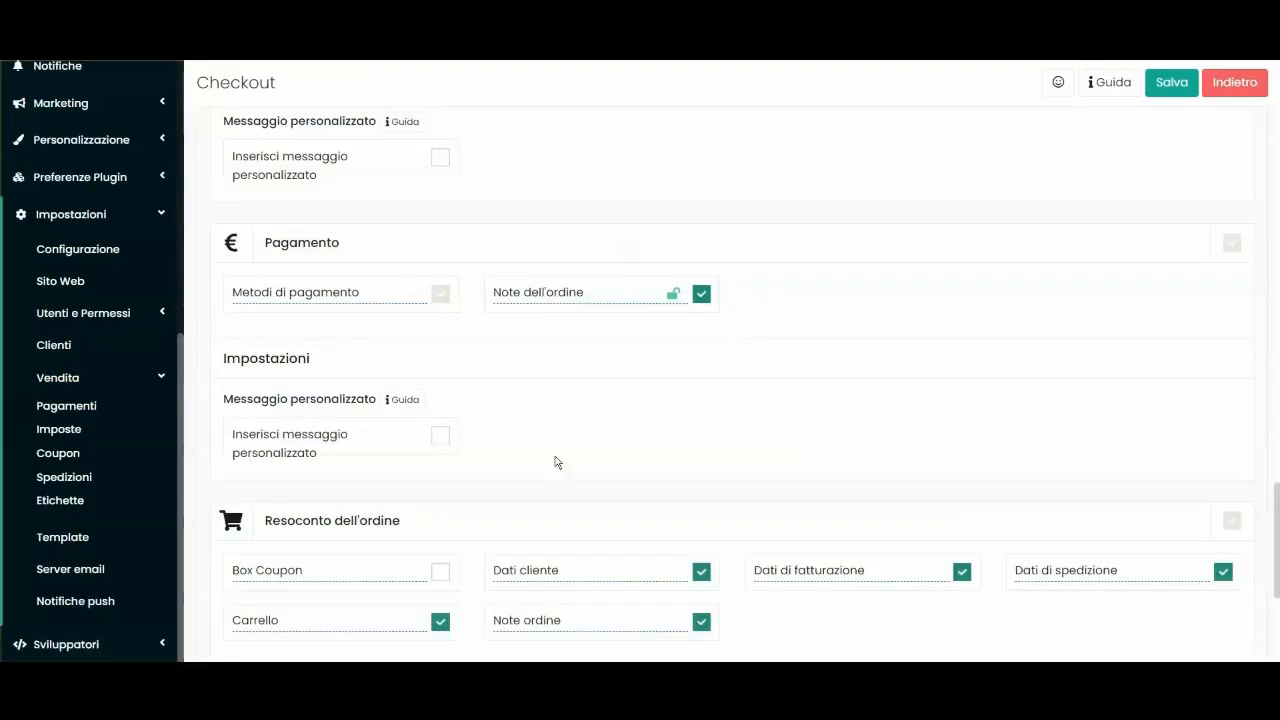
Scroll back up to the top of the Checkout editor's content fields.
scroll(557, 462, "down", 3)
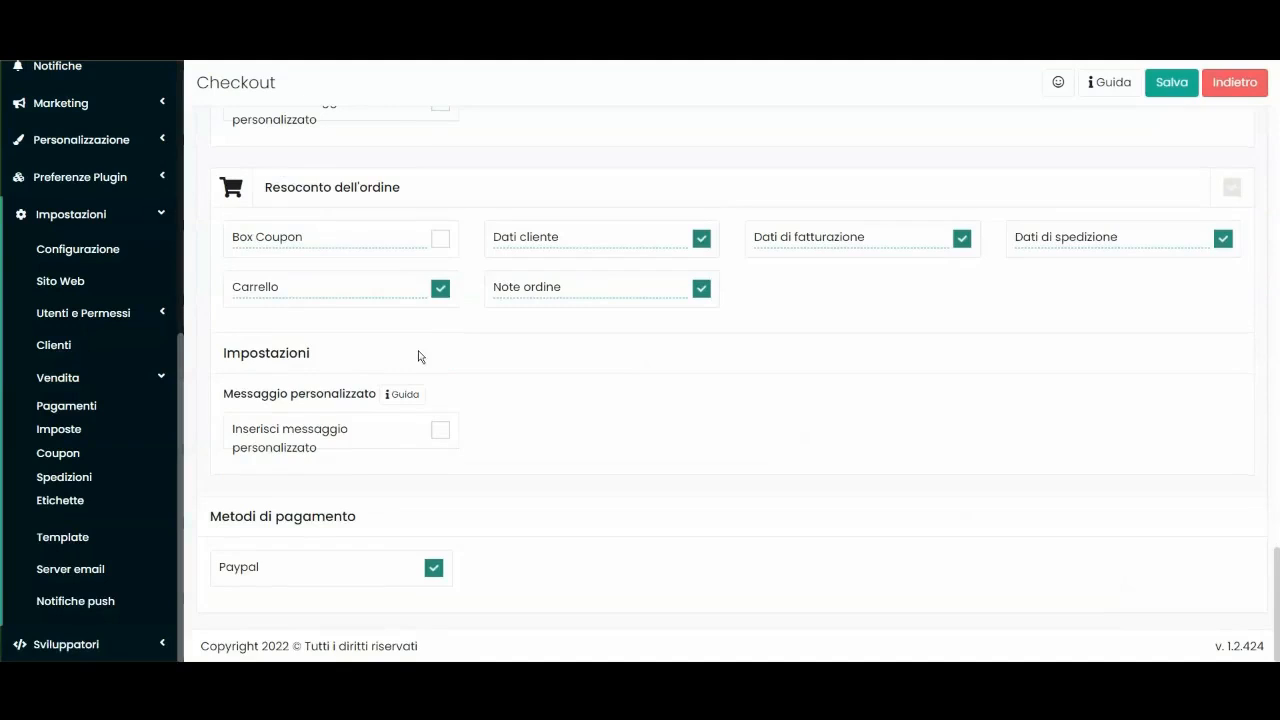
left_click_drag(266, 187, 566, 194)
left_click(566, 194)
scroll(560, 289, "up", 4)
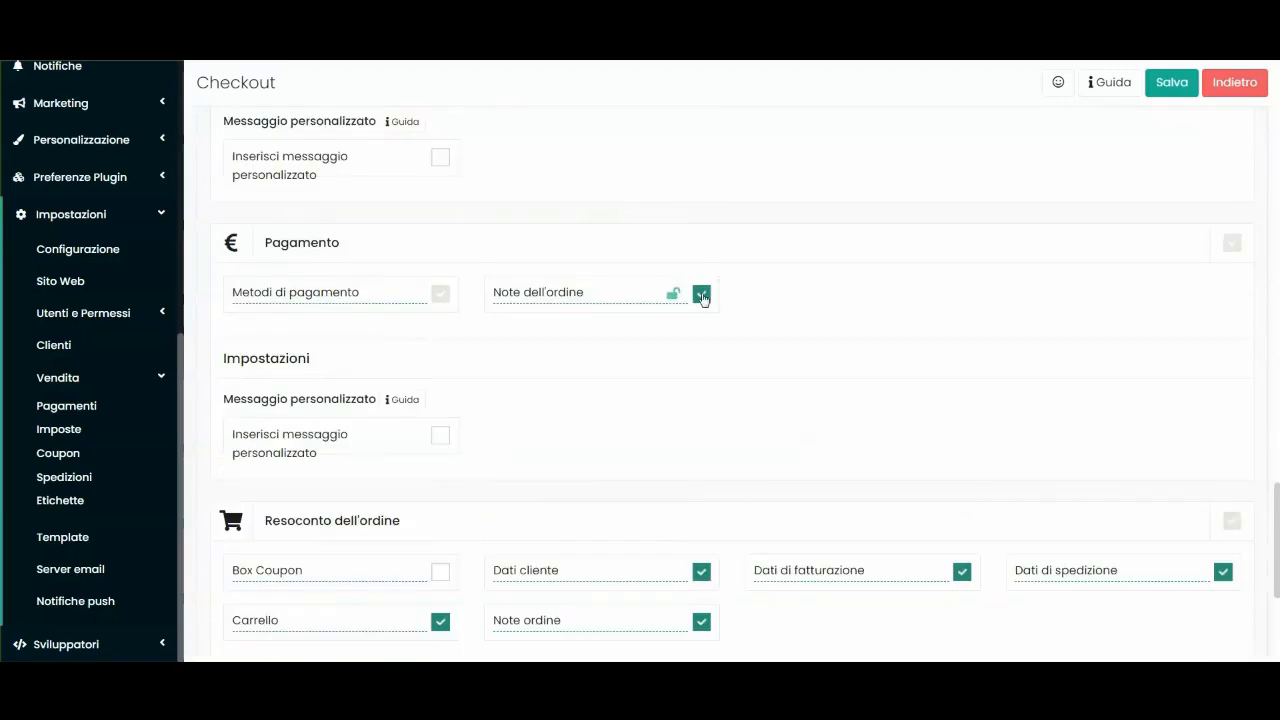
scroll(783, 331, "down", 3)
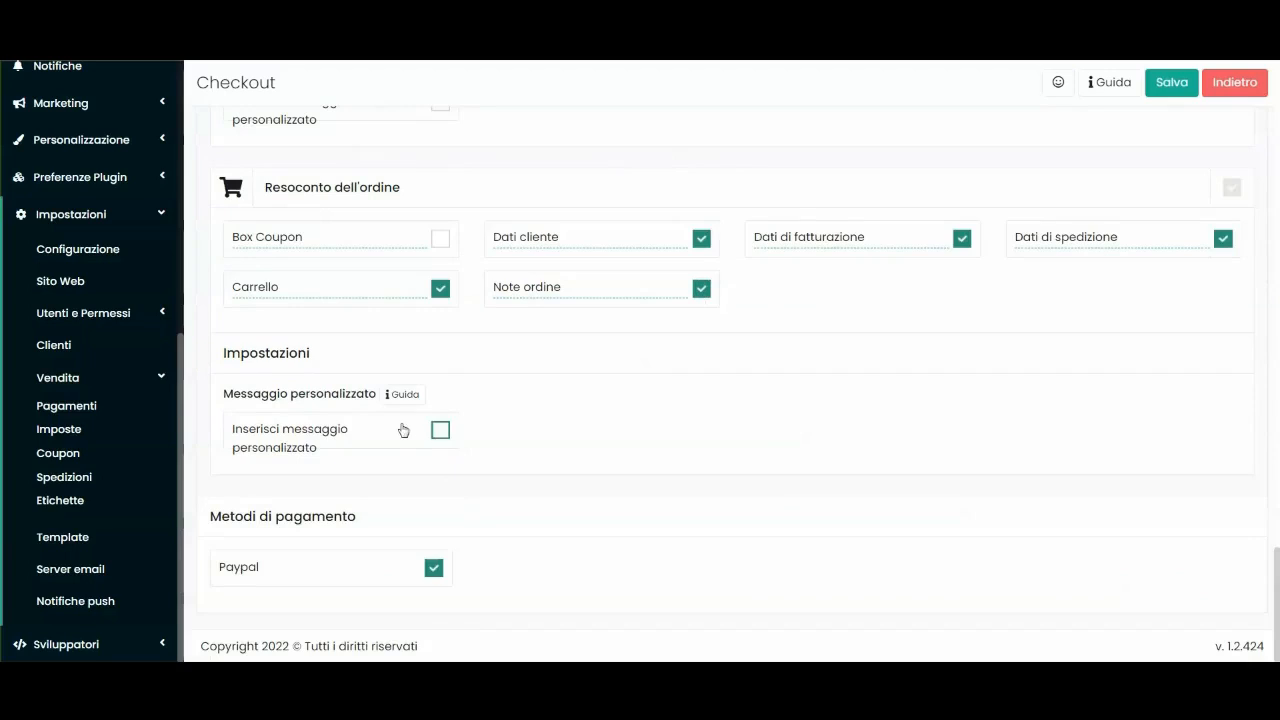
scroll(500, 432, "up", 1)
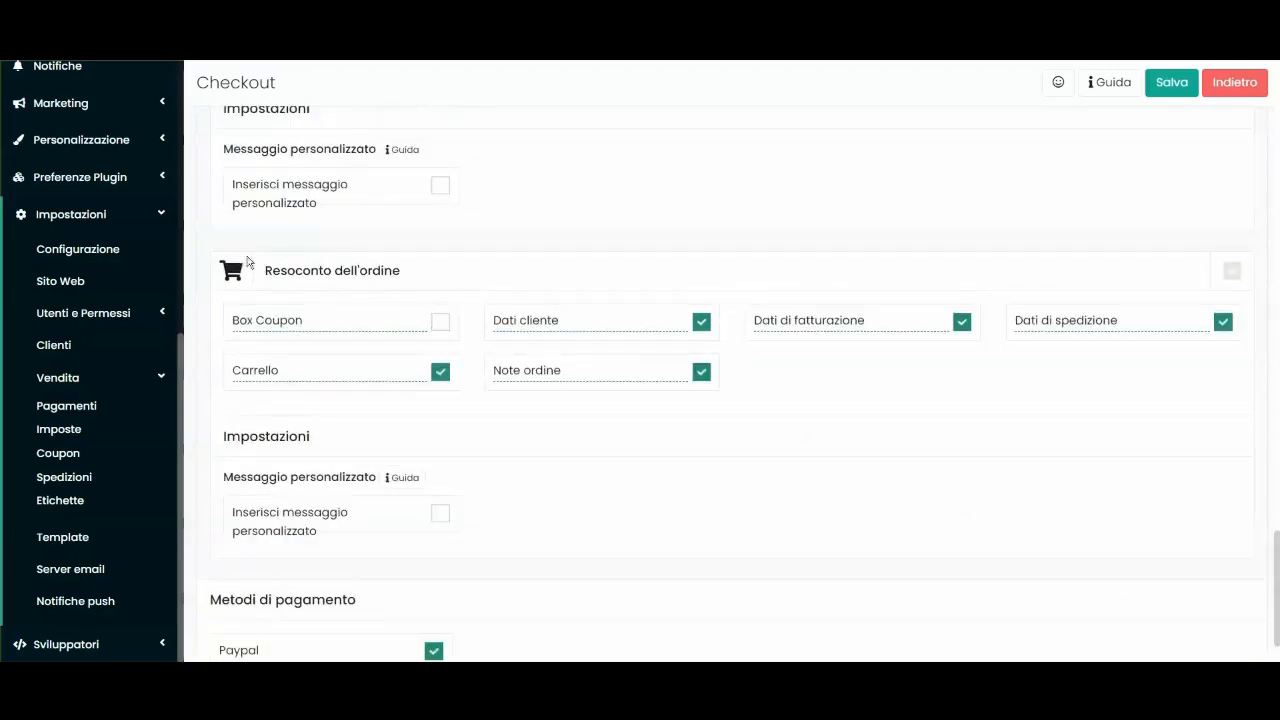
scroll(290, 300, "up", 2)
scroll(305, 440, "up", 1)
scroll(330, 280, "up", 10)
scroll(330, 300, "up", 10)
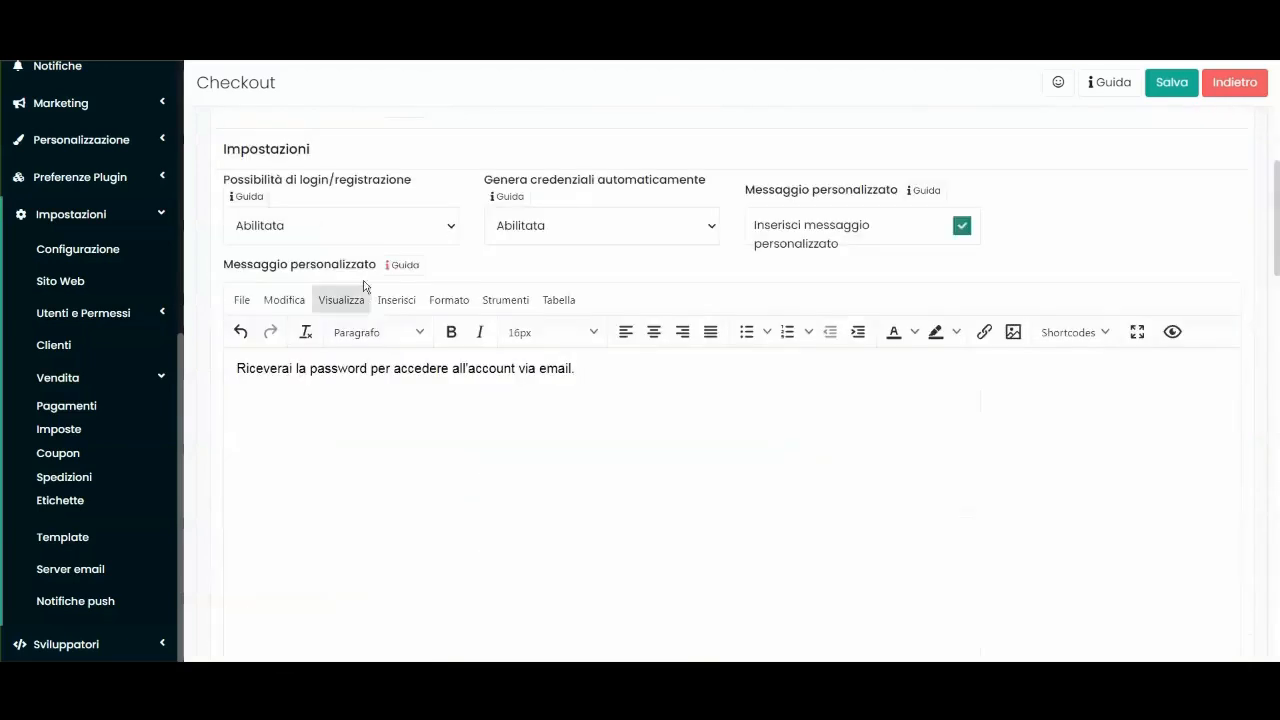
Open the Carrello tab, where Origine carrello is set to 'Prendi da sessione'.
left_click_drag(268, 176, 260, 251)
scroll(274, 330, "down", 12)
scroll(313, 285, "down", 10)
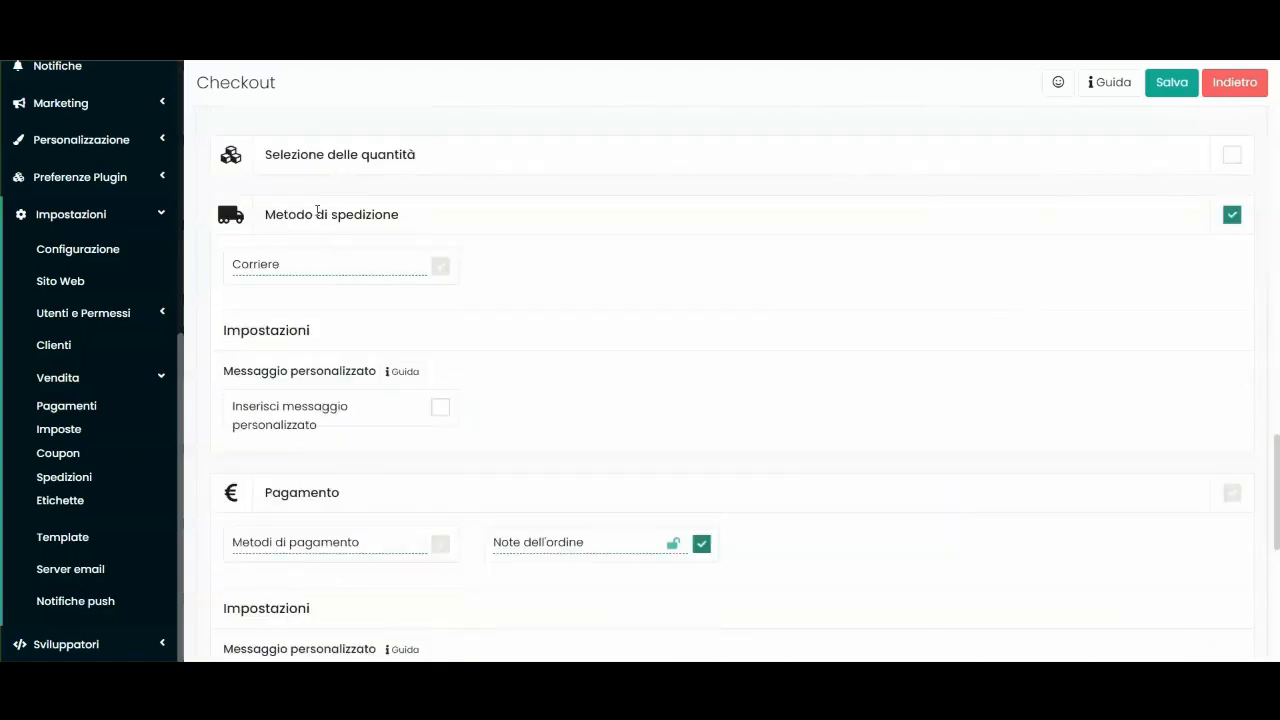
scroll(429, 306, "down", 6)
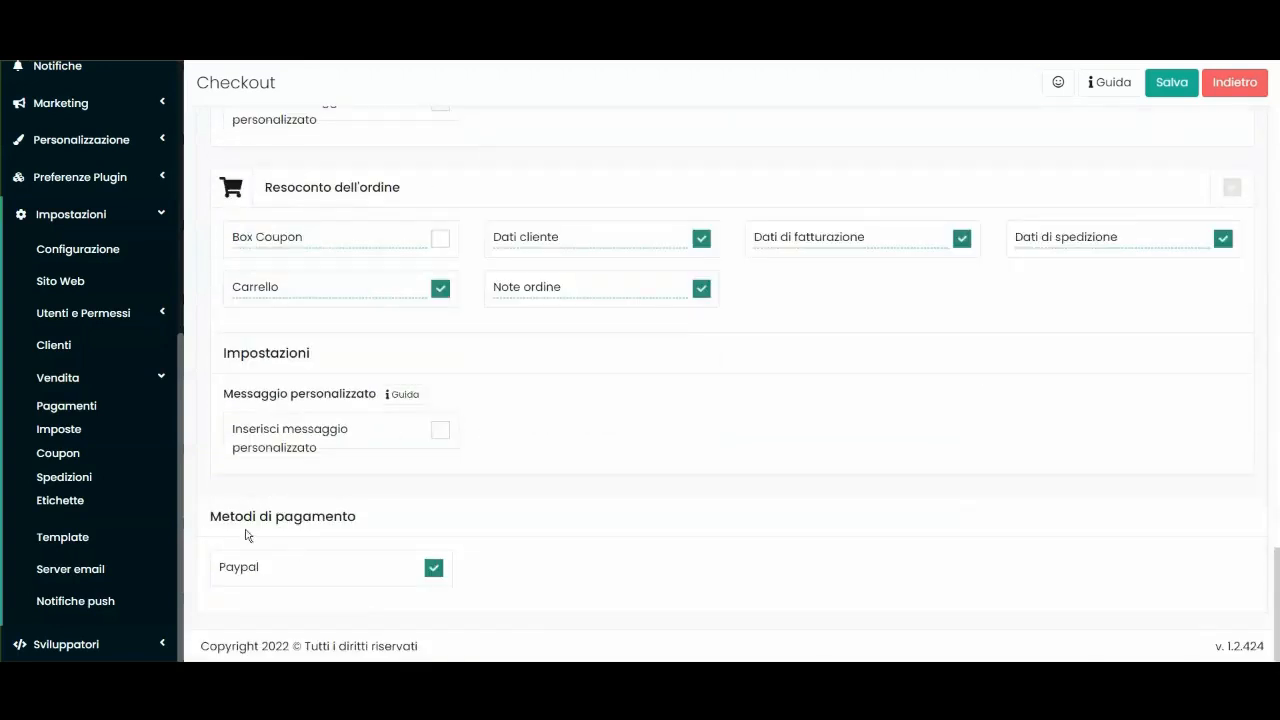
left_click_drag(214, 517, 380, 520)
left_click(395, 521)
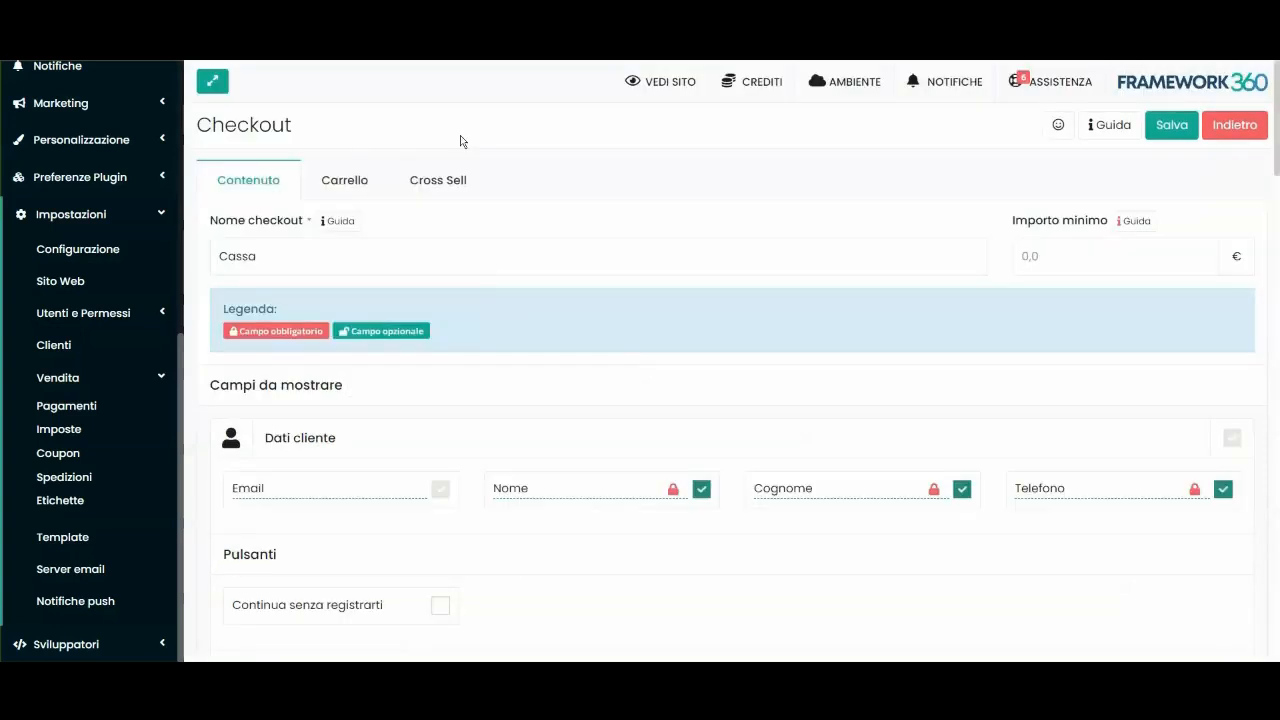
left_click(344, 179)
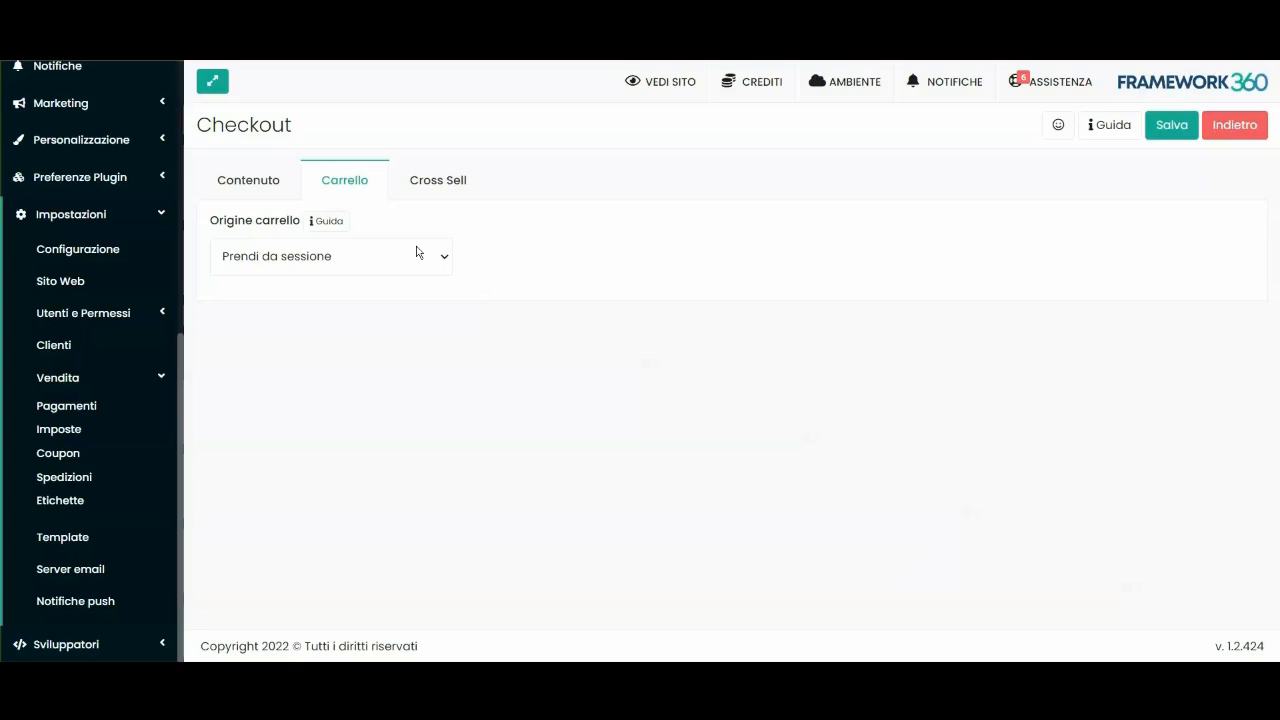
Switch the checkout's cart origin to 'Seleziona manualmente'.
left_click(447, 253)
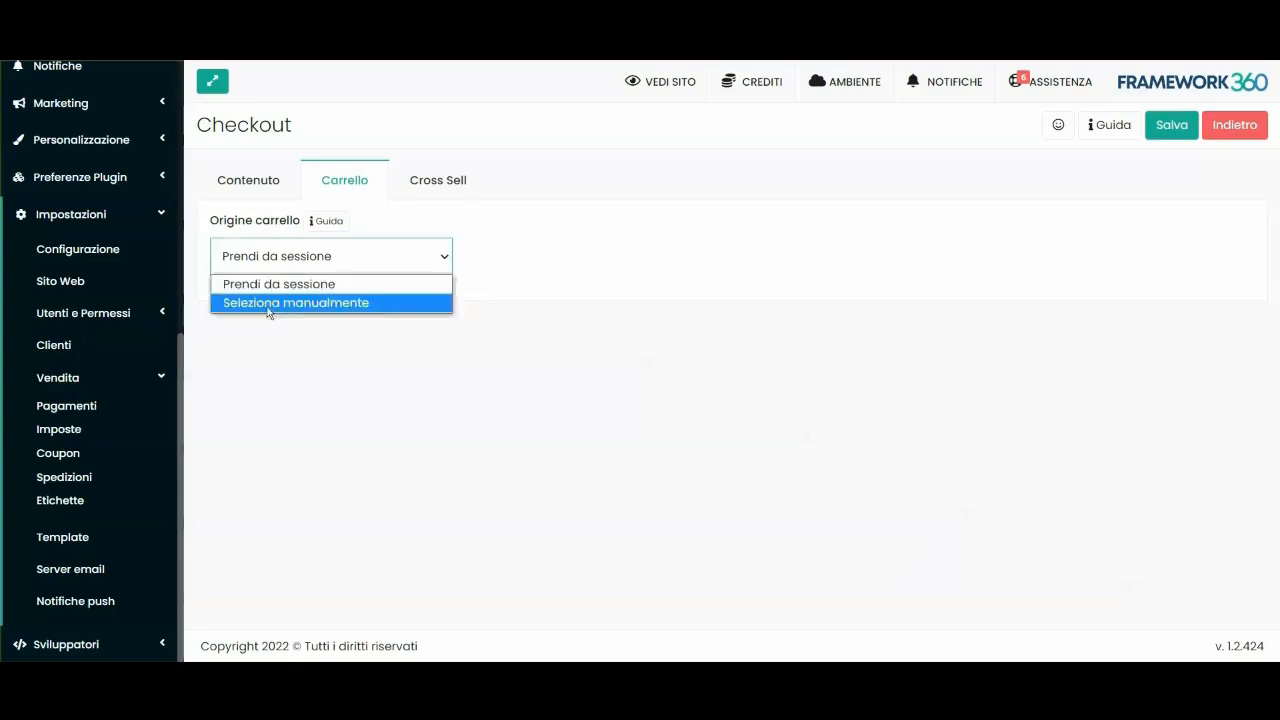
left_click(266, 303)
scroll(606, 300, "down", 3)
scroll(463, 344, "up", 3)
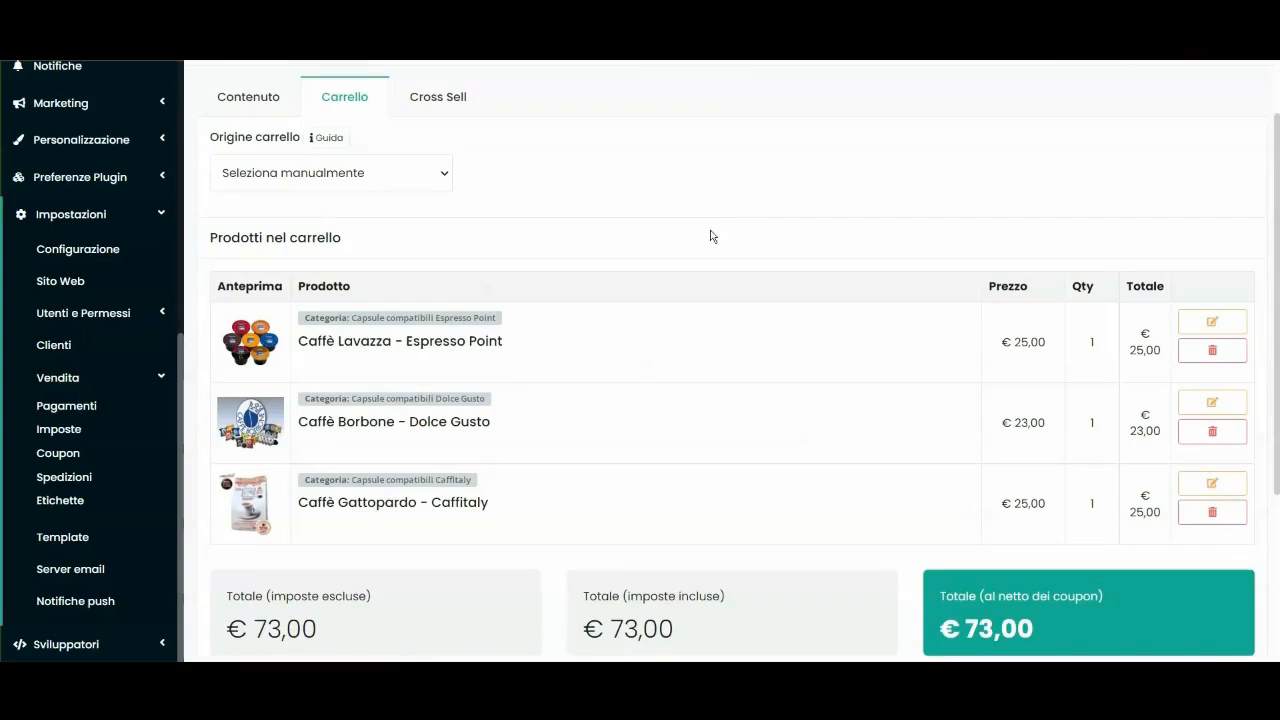
scroll(589, 162, "up", 1)
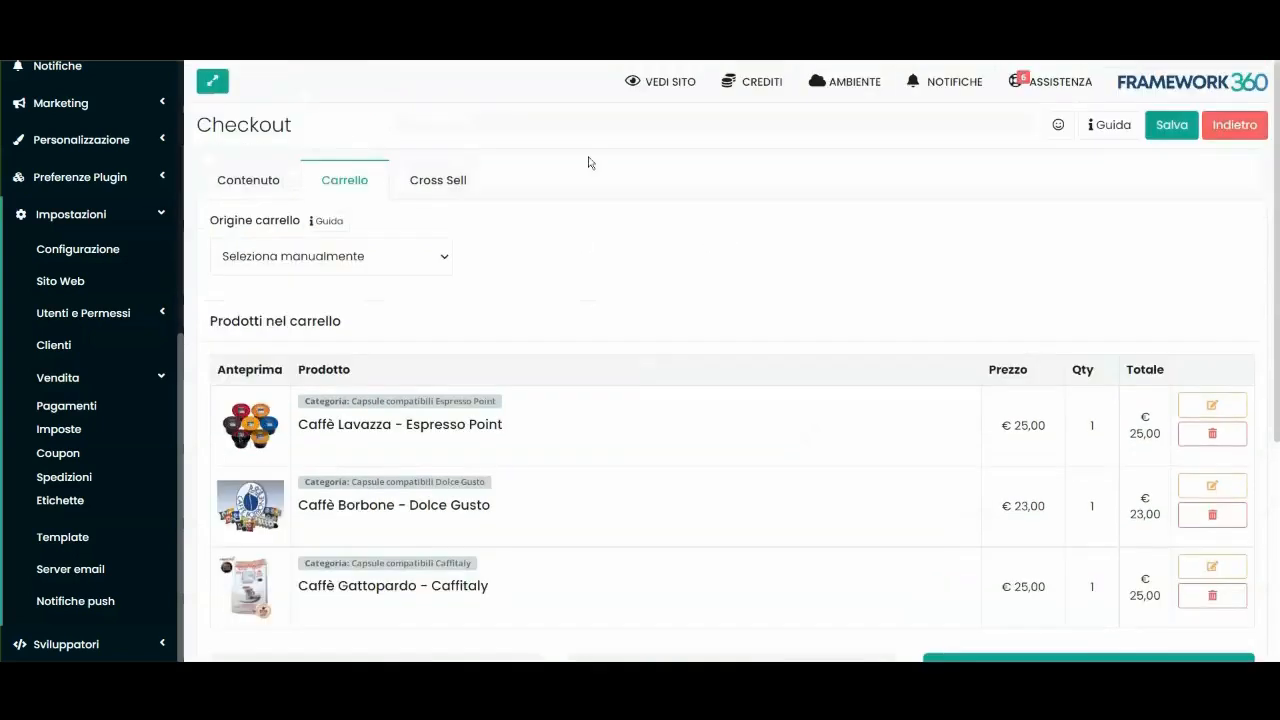
Check the three coffee products in the cart, totalling €73,00, then go to Cross Sell.
left_click(257, 180)
left_click(321, 180)
scroll(576, 268, "down", 2)
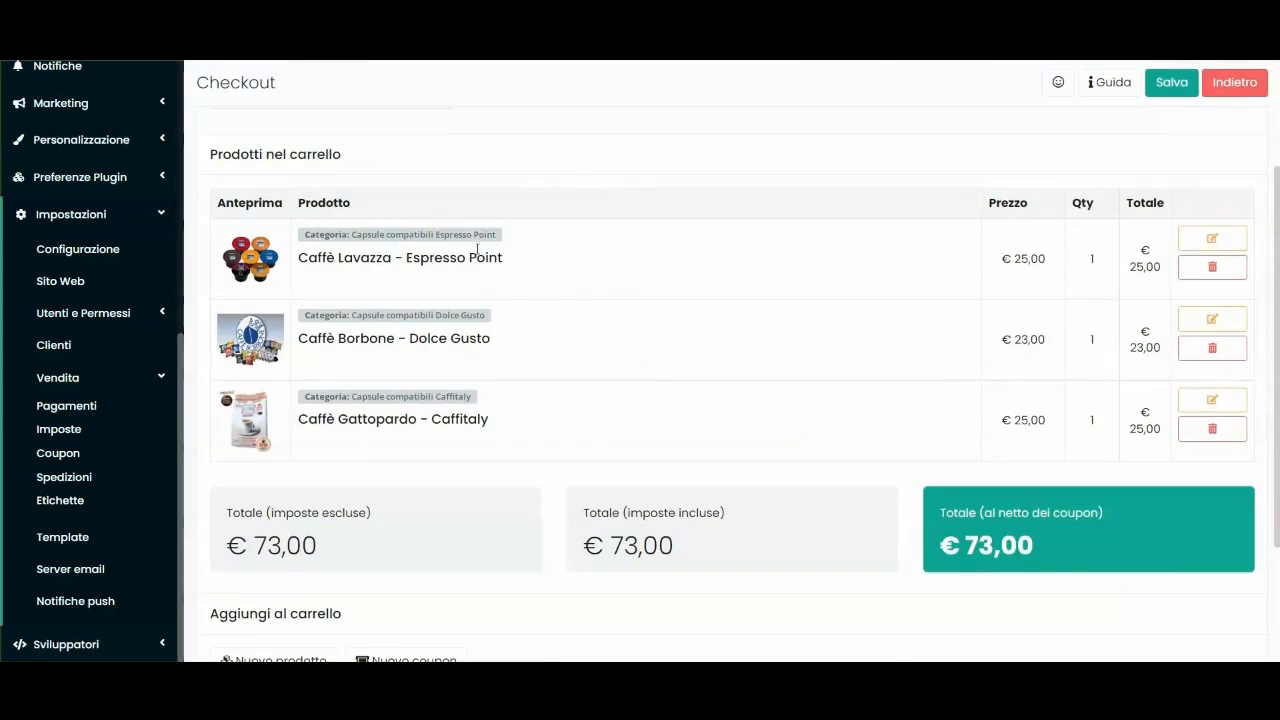
scroll(268, 208, "up", 1)
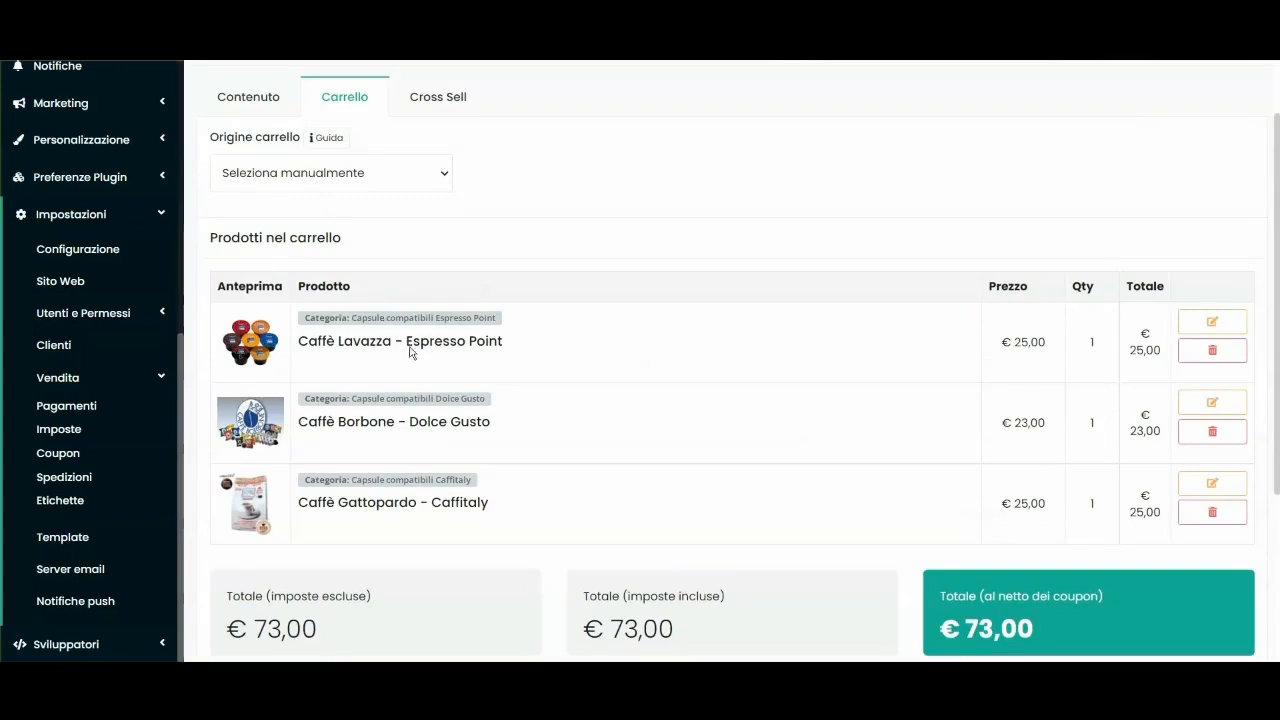
scroll(320, 372, "down", 3)
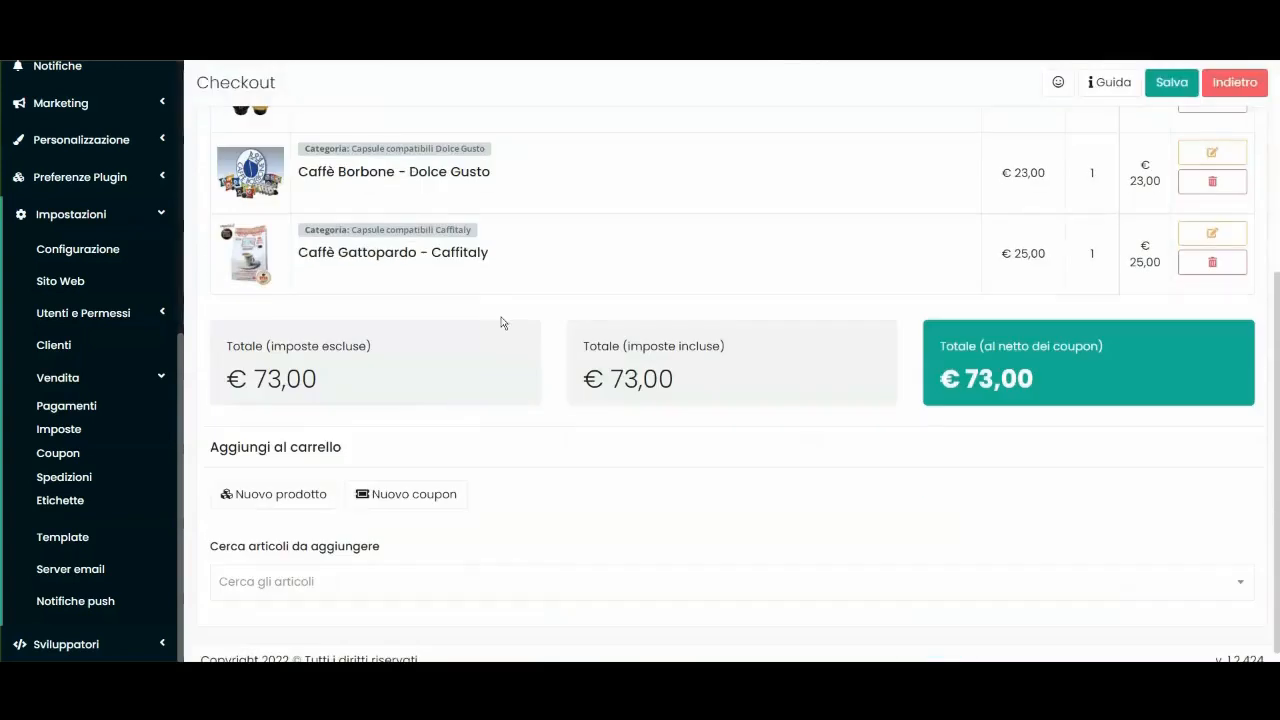
scroll(831, 397, "up", 3)
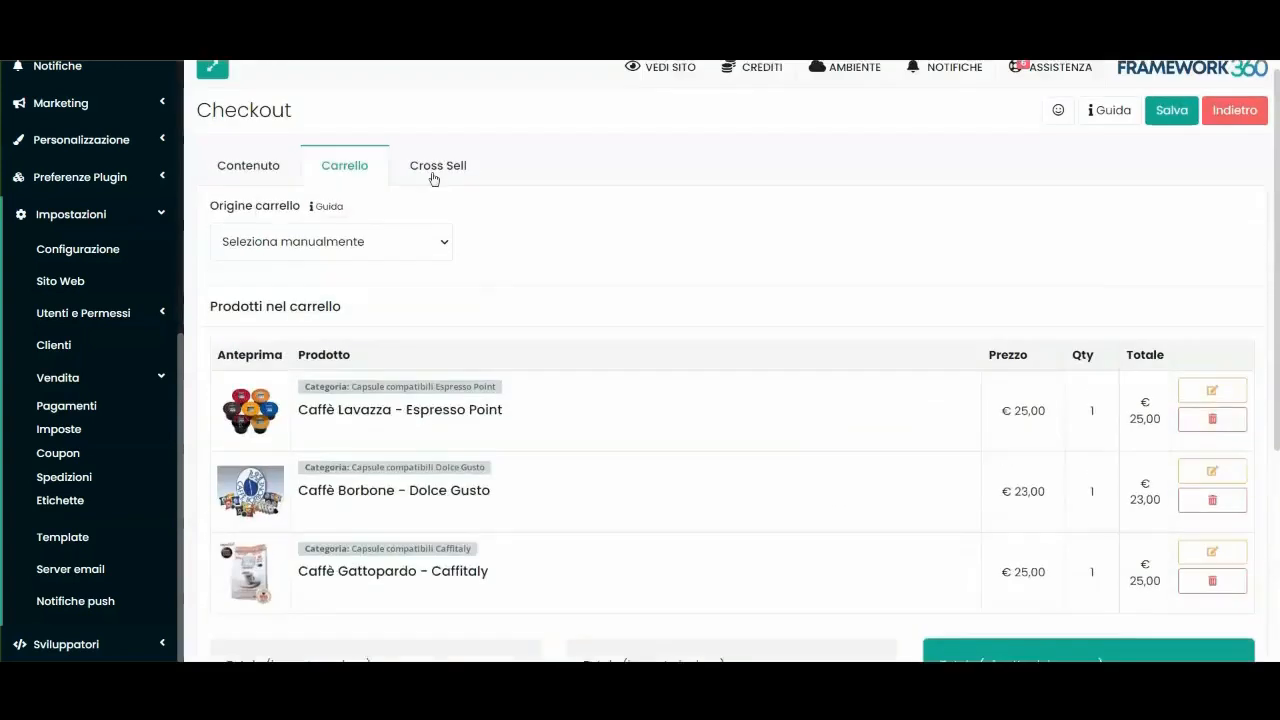
left_click(436, 180)
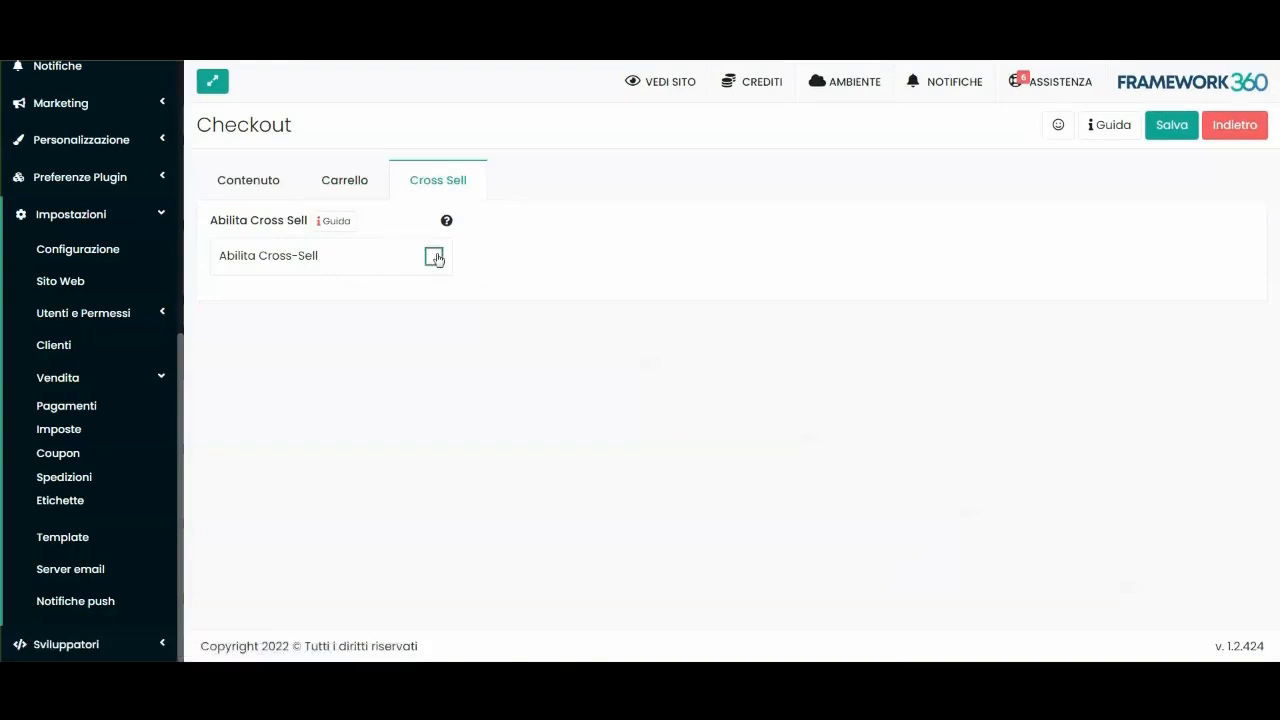
Enable Cross-Sell with 5 products, keeping origin 'Eredita da prodotti nel carrello'.
left_click(434, 256)
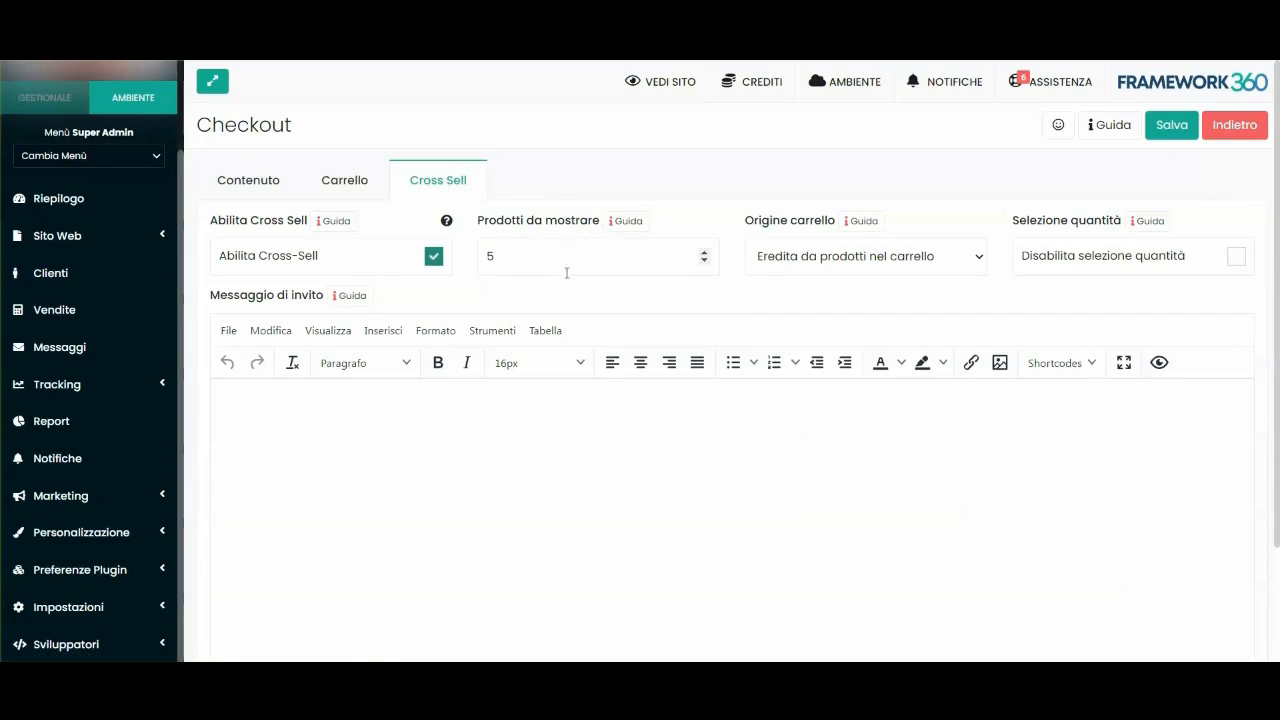
left_click(797, 258)
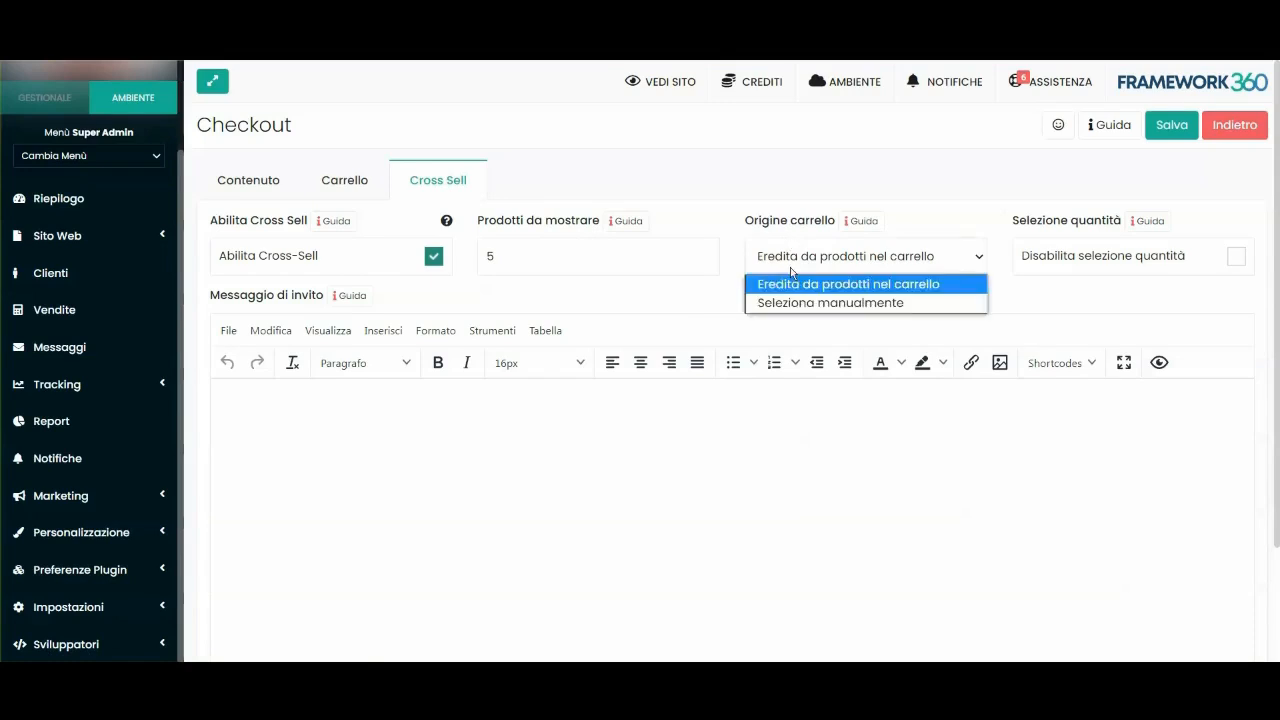
left_click(799, 264)
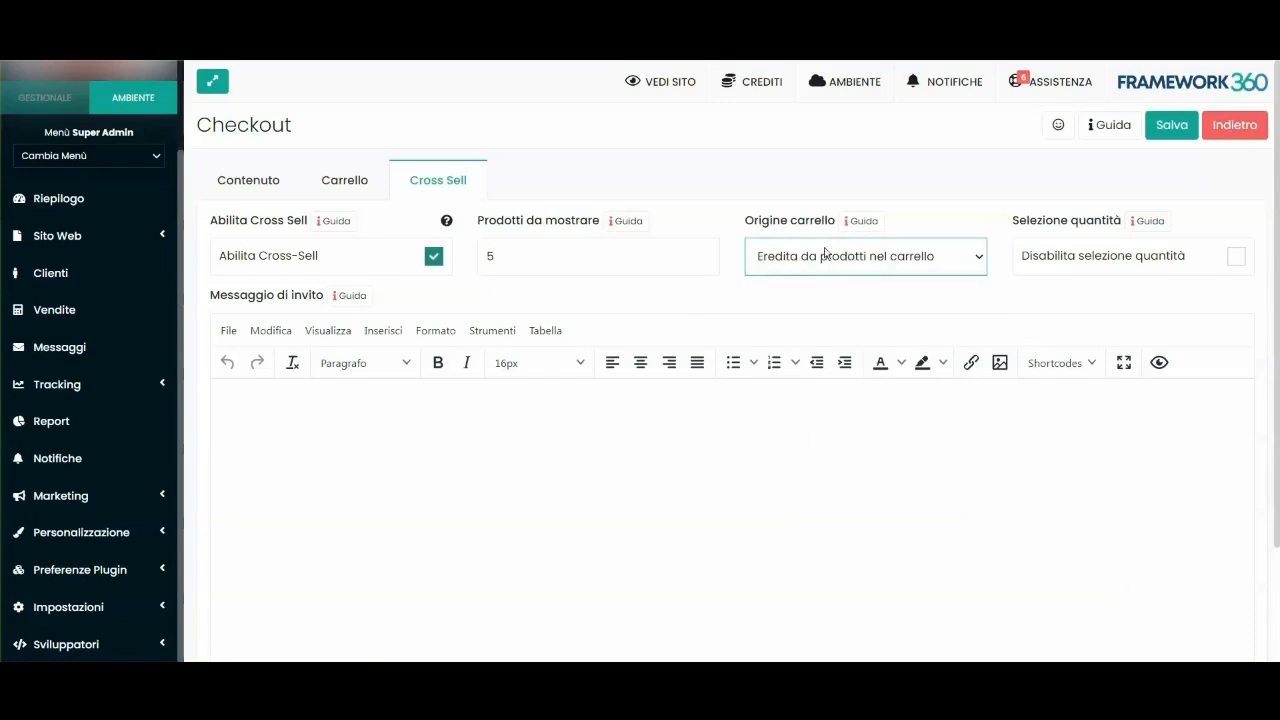
scroll(765, 292, "down", 2)
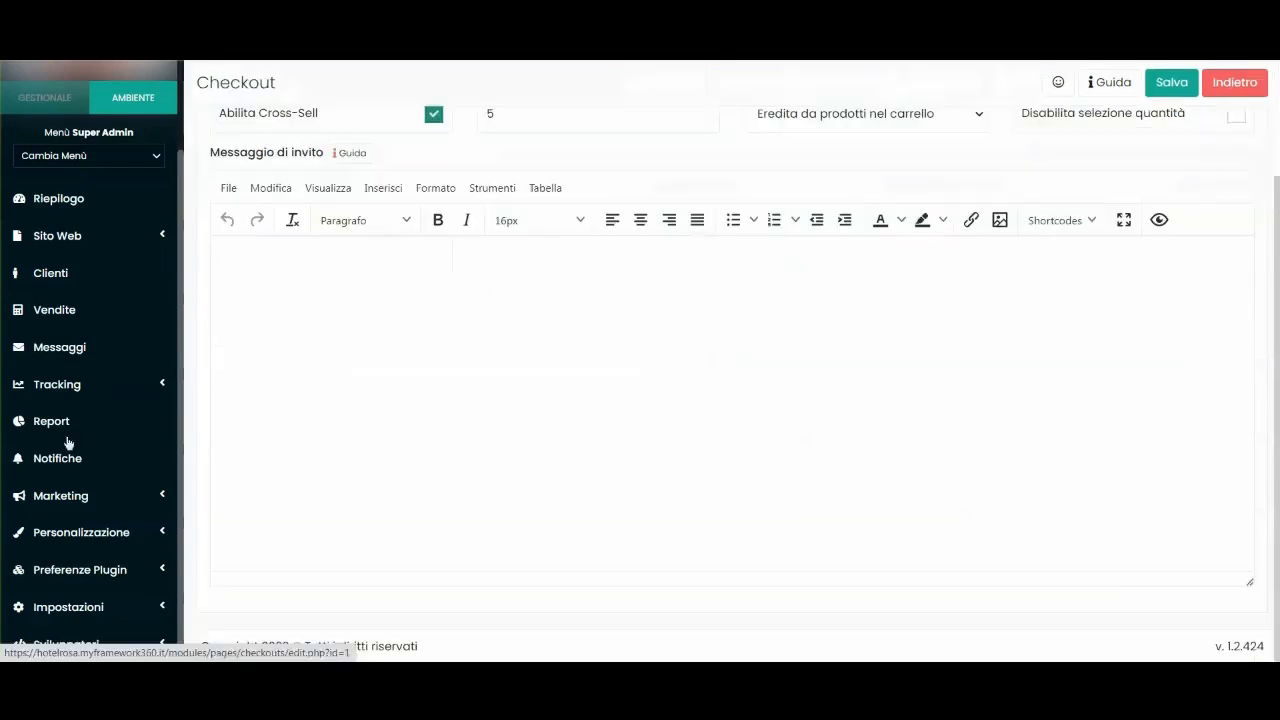
Open the Plugin page in a new tab and search it for 'ecom'.
left_click(76, 540)
right_click(51, 494)
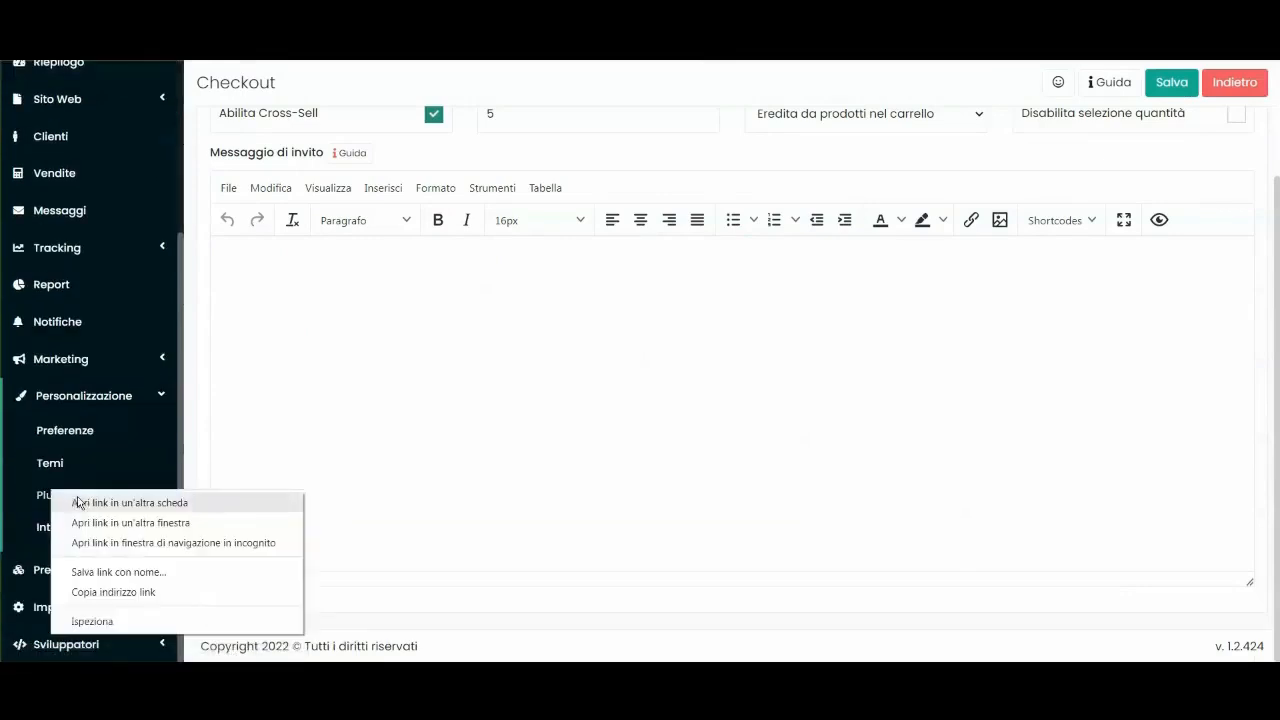
left_click(78, 503)
key("ctrl+Tab")
left_click(429, 191)
type("ecom")
View the Ecommerce plugin and its Prodotti list, which has no products yet.
left_click(390, 380)
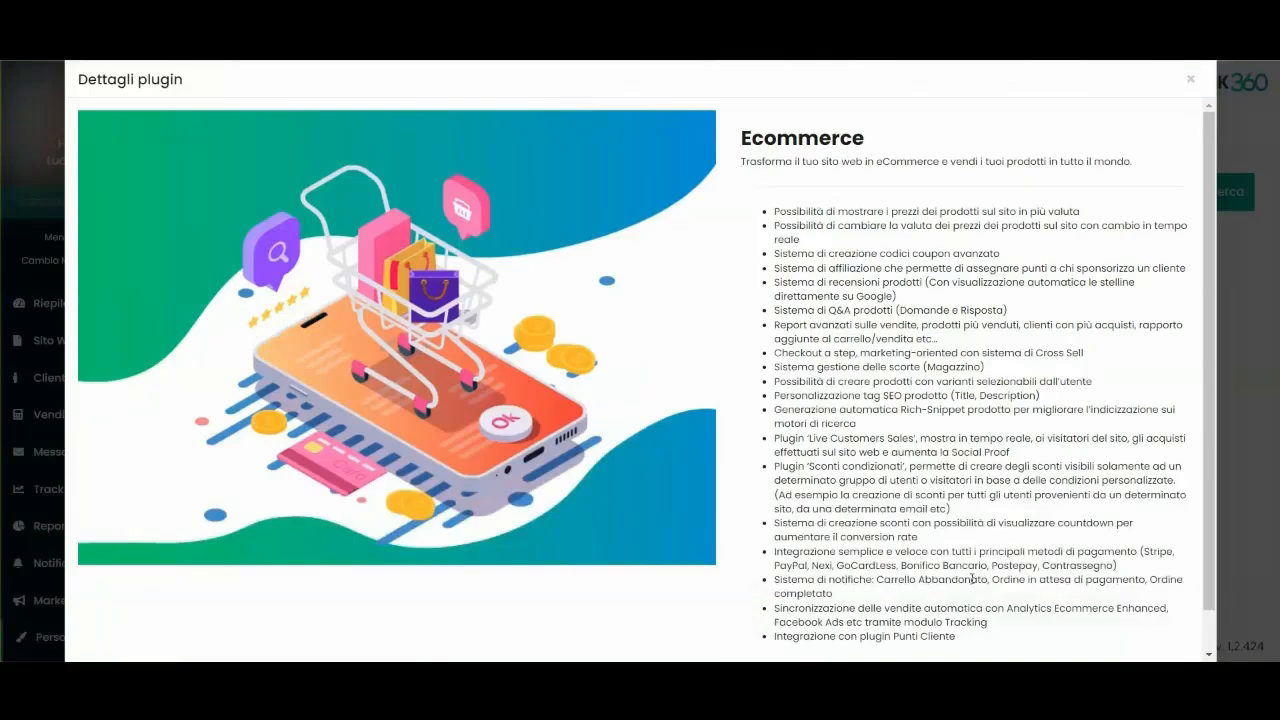
scroll(972, 578, "down", 1)
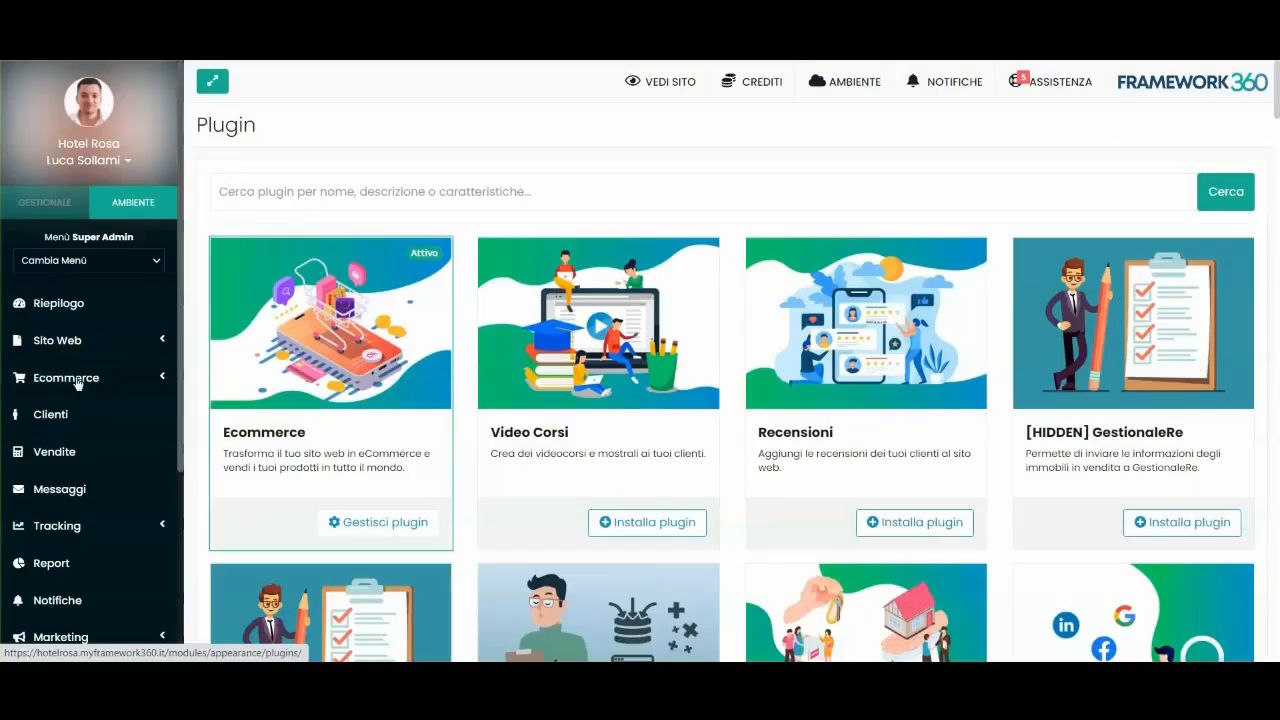
left_click(78, 378)
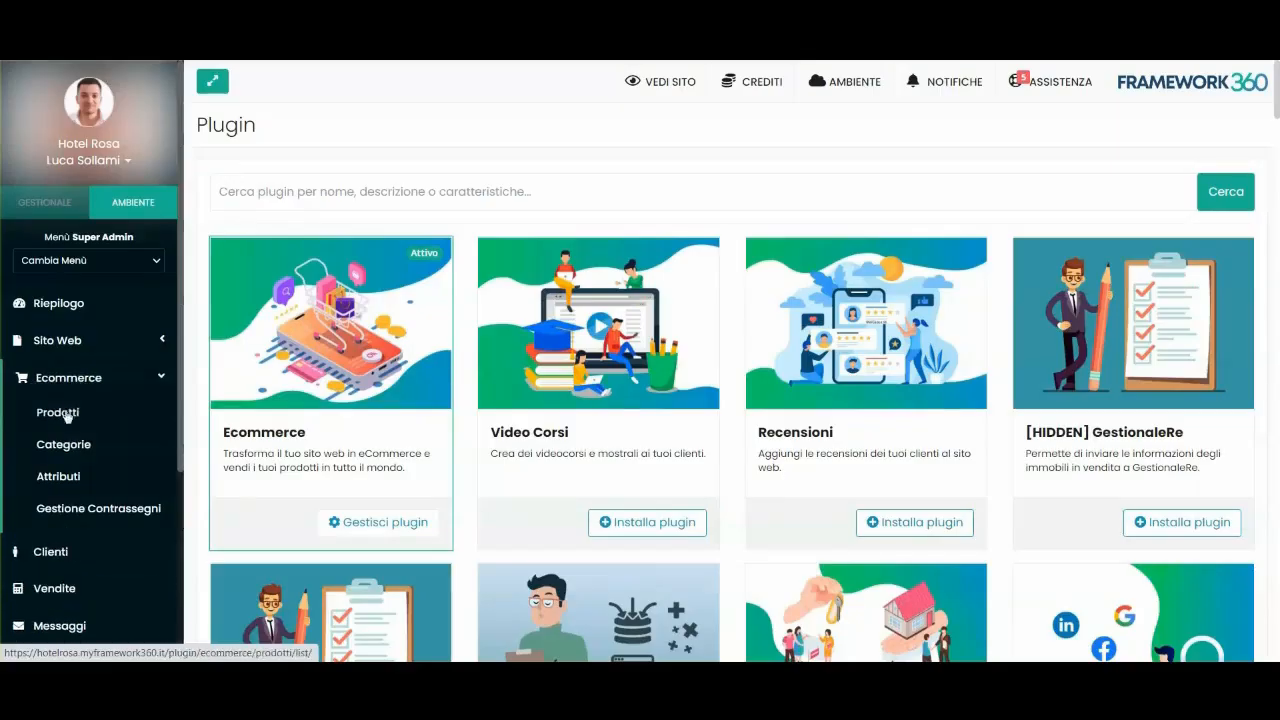
left_click(60, 415)
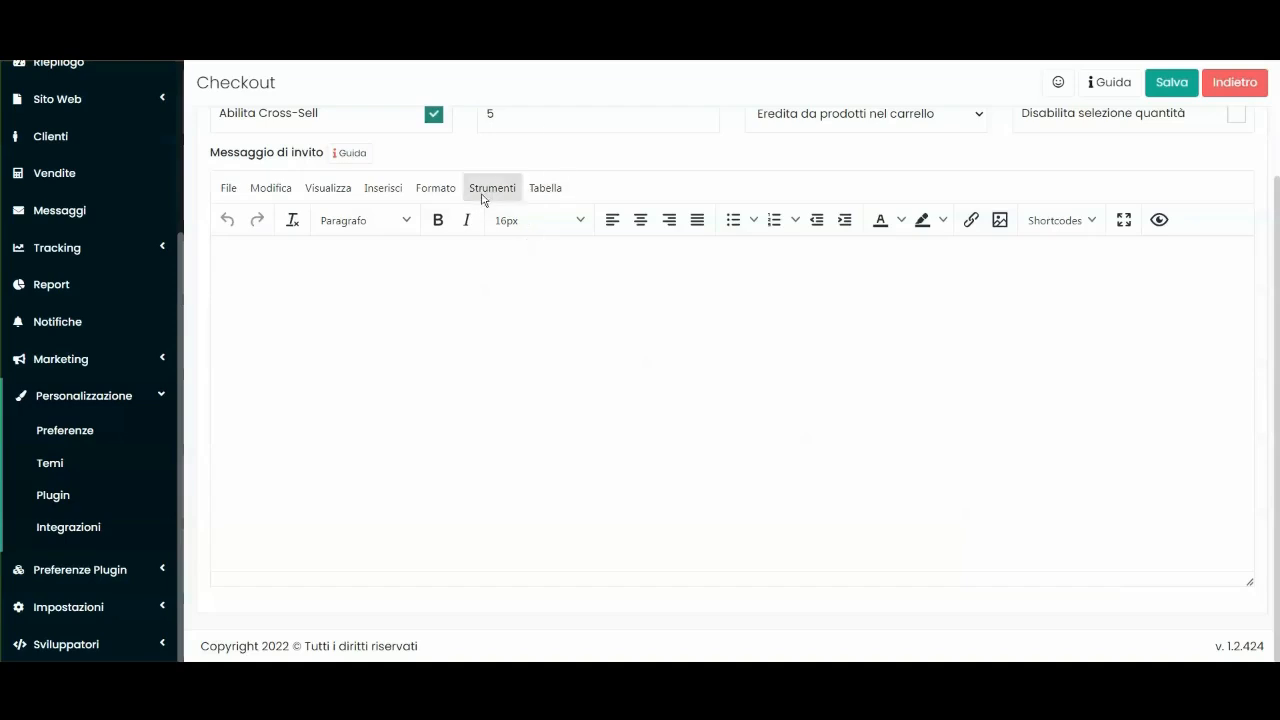
scroll(480, 194, "up", 3)
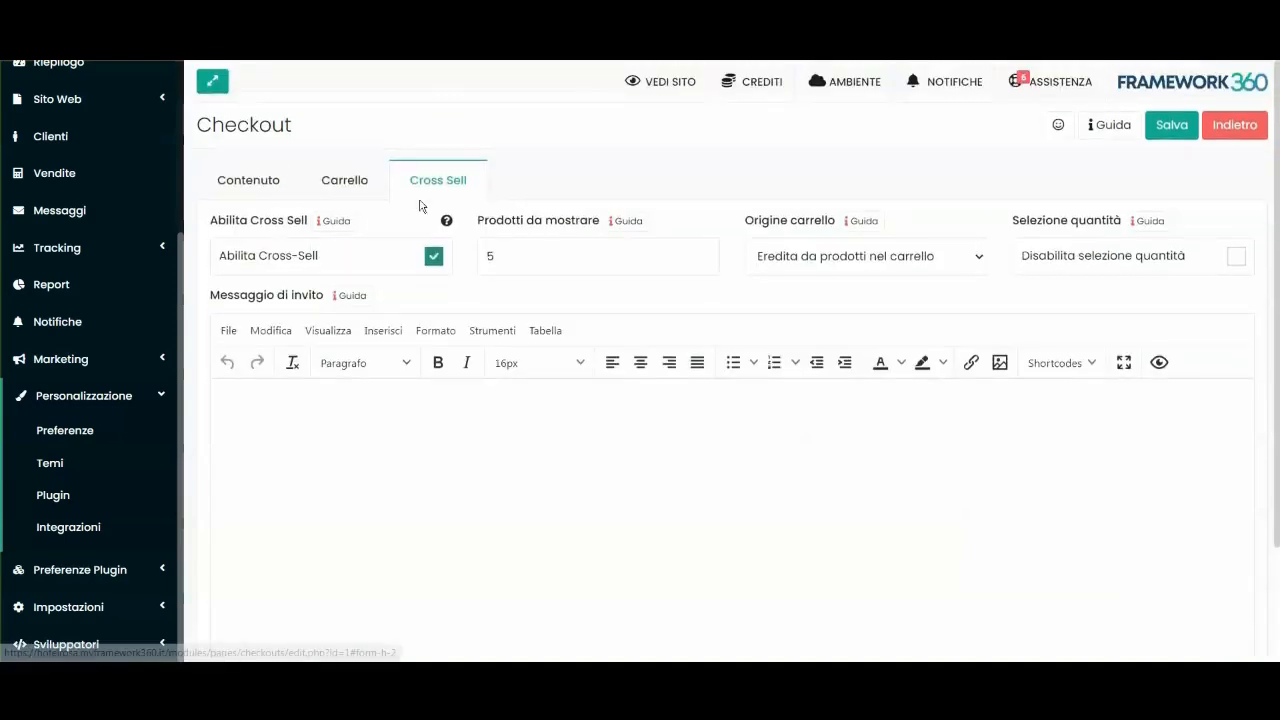
Back on the Carrello tab, start a Nuovo prodotto under Aggiungi al carrello.
left_click(352, 200)
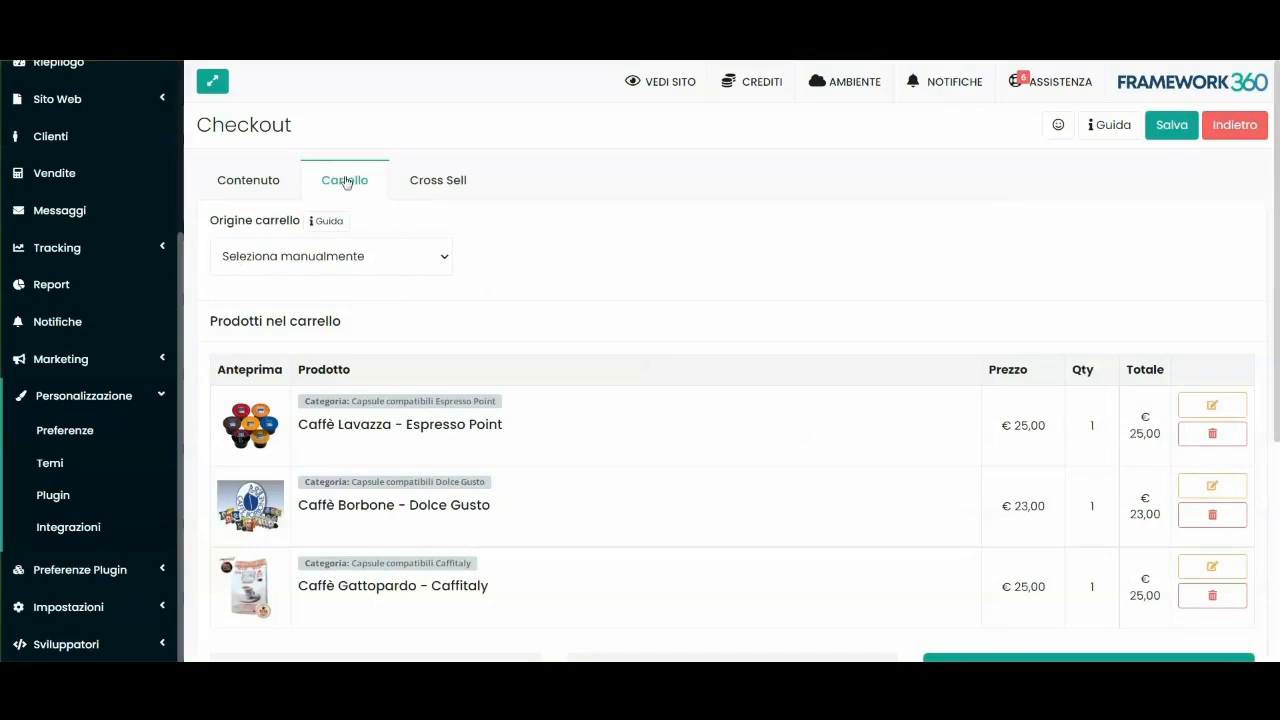
scroll(616, 317, "down", 1)
scroll(616, 317, "down", 3)
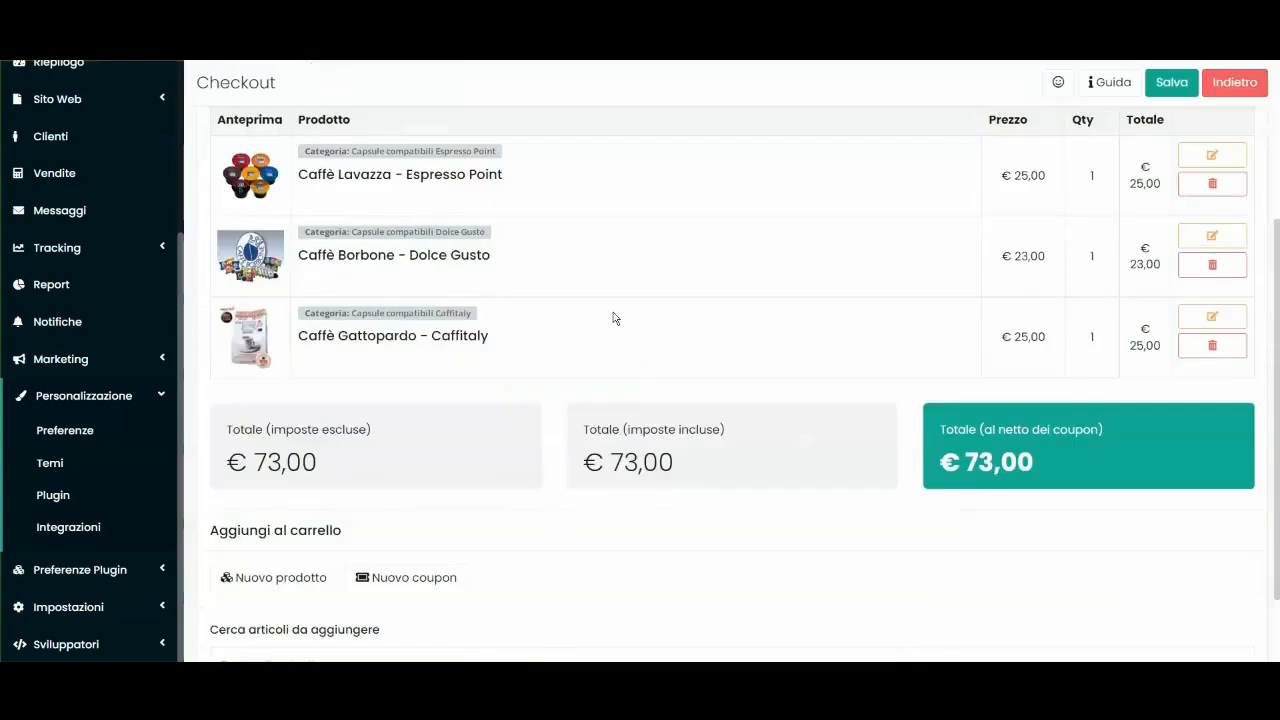
scroll(611, 317, "up", 2)
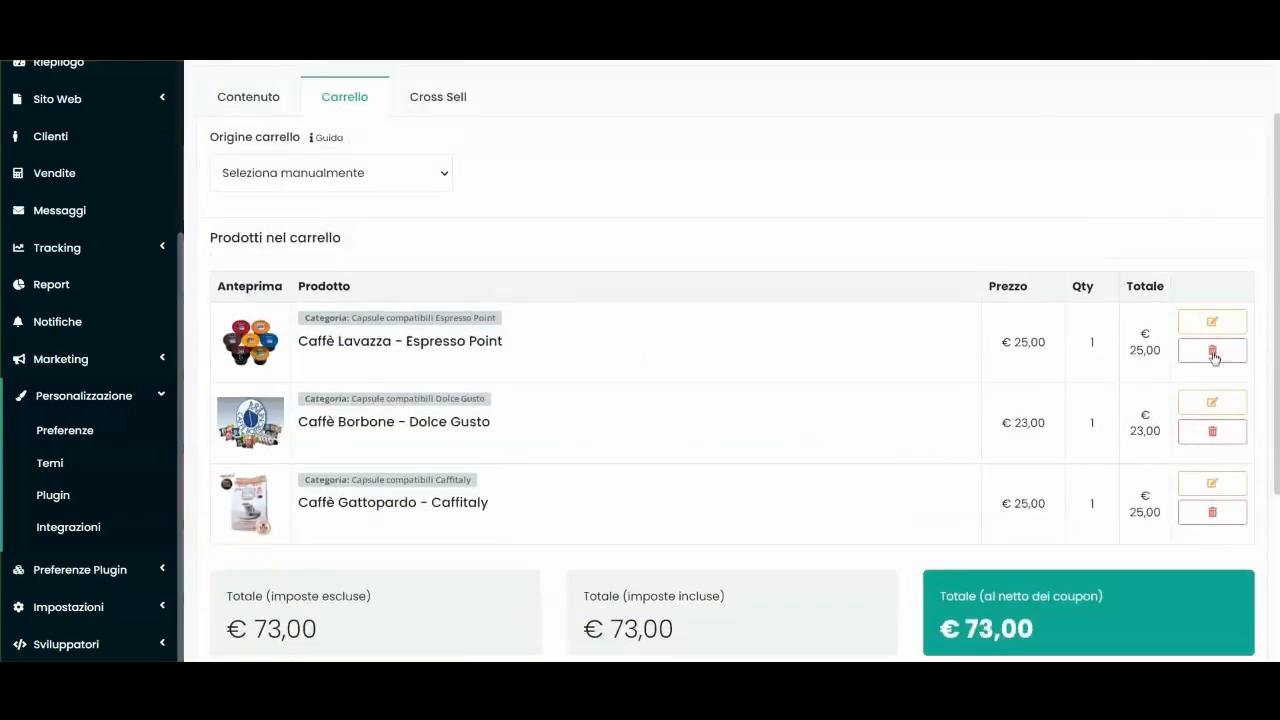
scroll(811, 331, "down", 4)
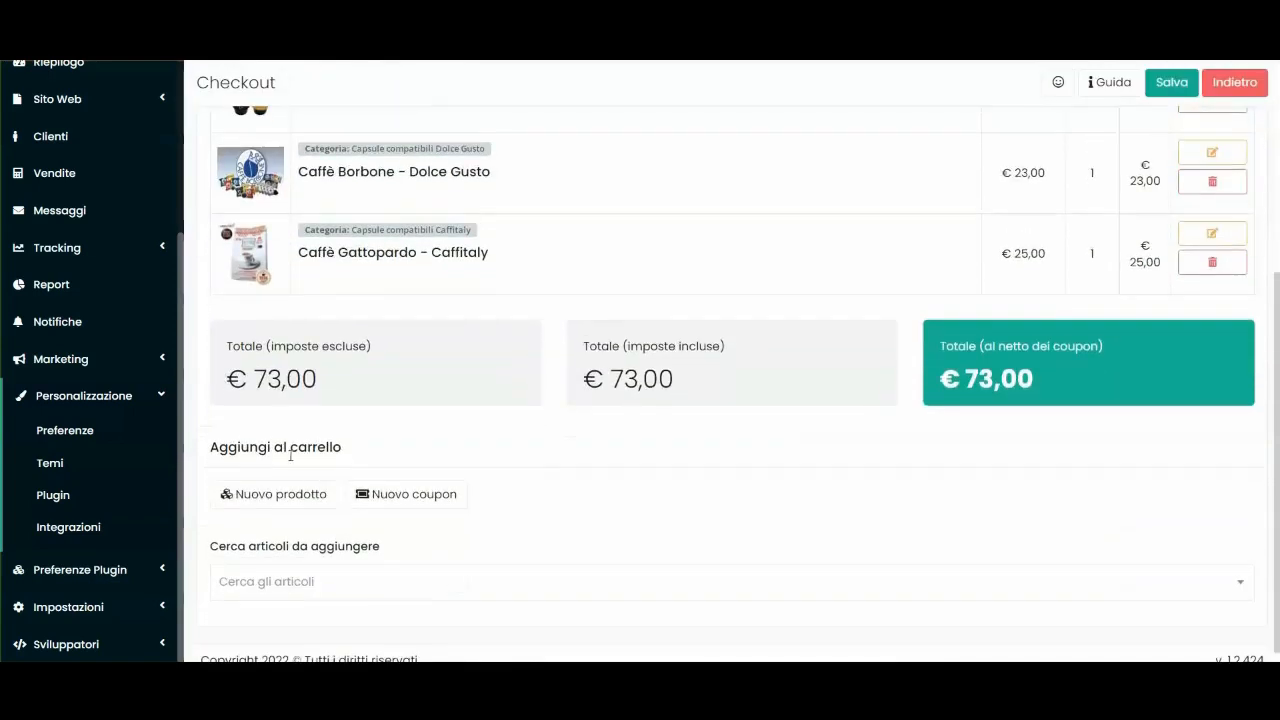
left_click(278, 496)
left_click(455, 181)
type("Prodotto demo")
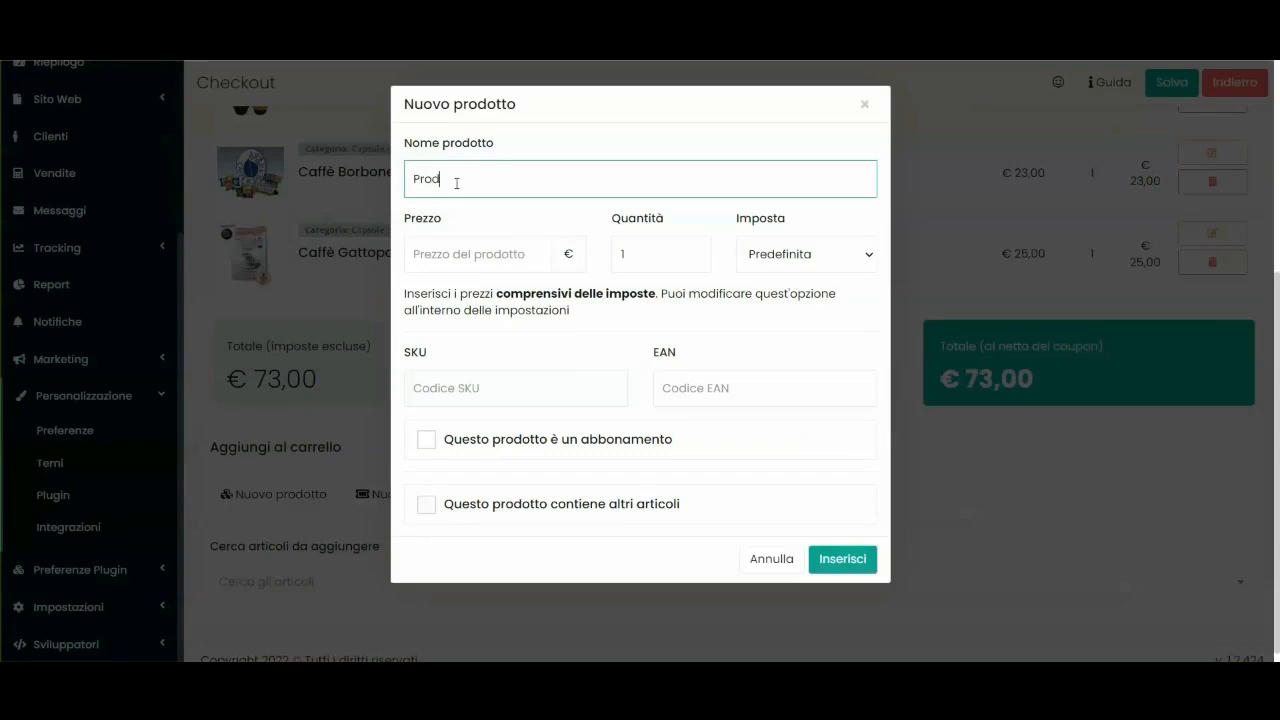
left_click(450, 255)
type("10")
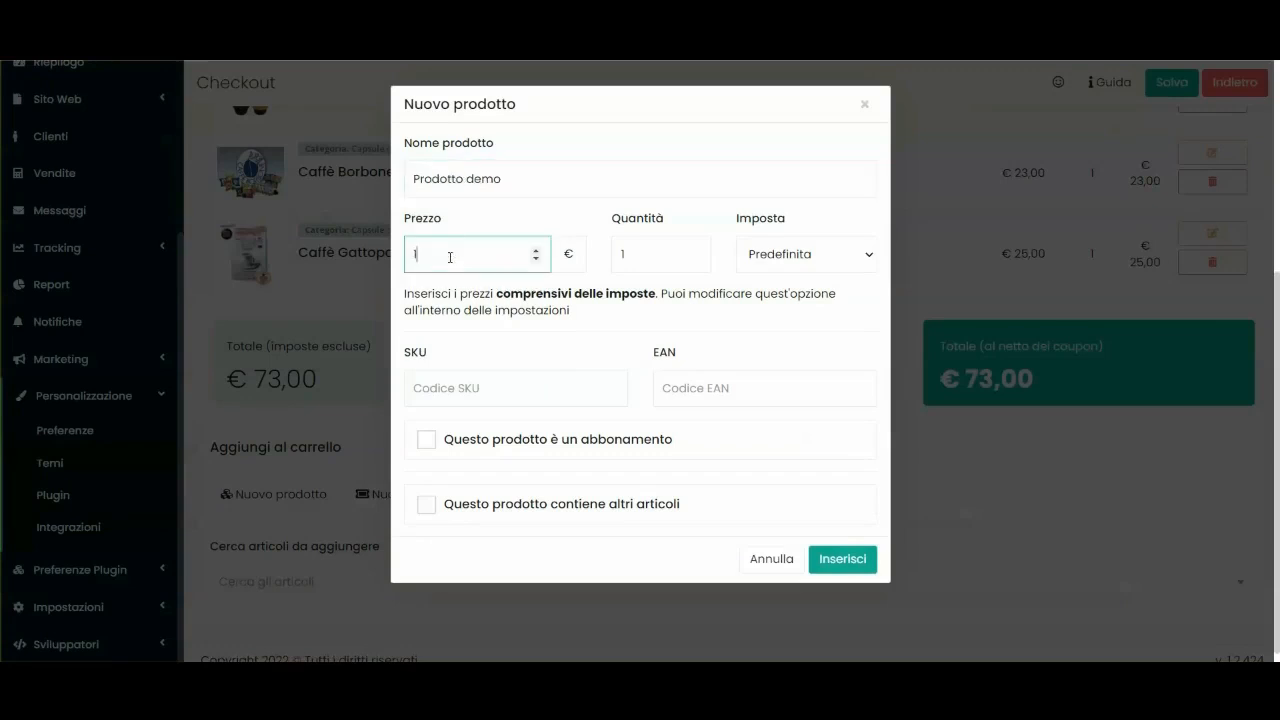
left_click(773, 260)
left_click(779, 258)
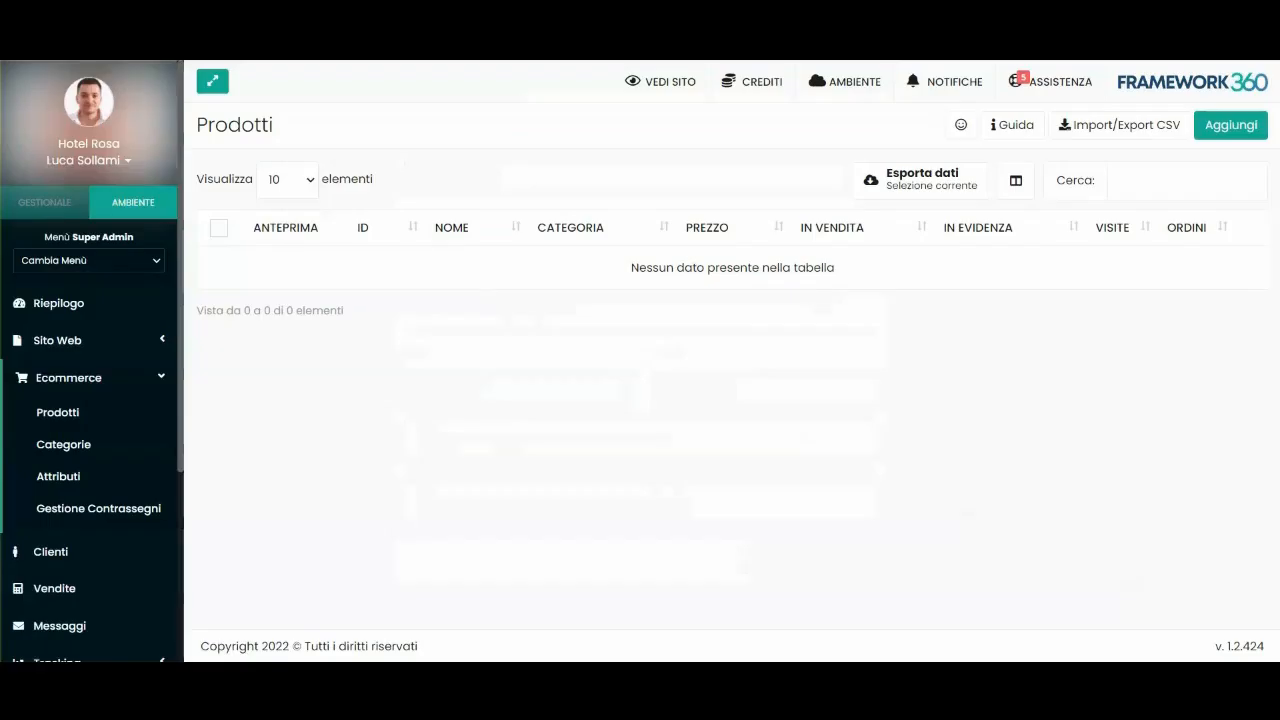
Check the IVA tax rates under Impostazioni > Vendita > Imposte.
scroll(100, 449, "down", 3)
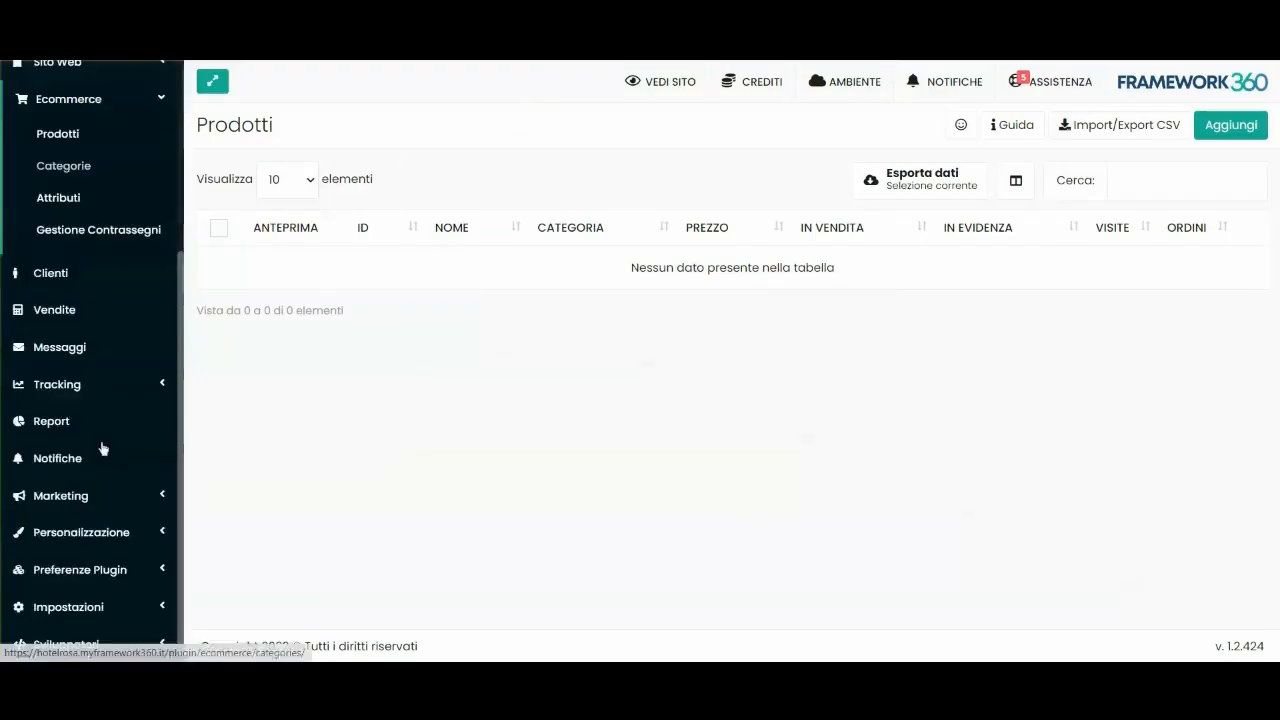
left_click(69, 603)
scroll(95, 520, "down", 2)
scroll(95, 520, "down", 1)
left_click(63, 508)
scroll(66, 507, "down", 3)
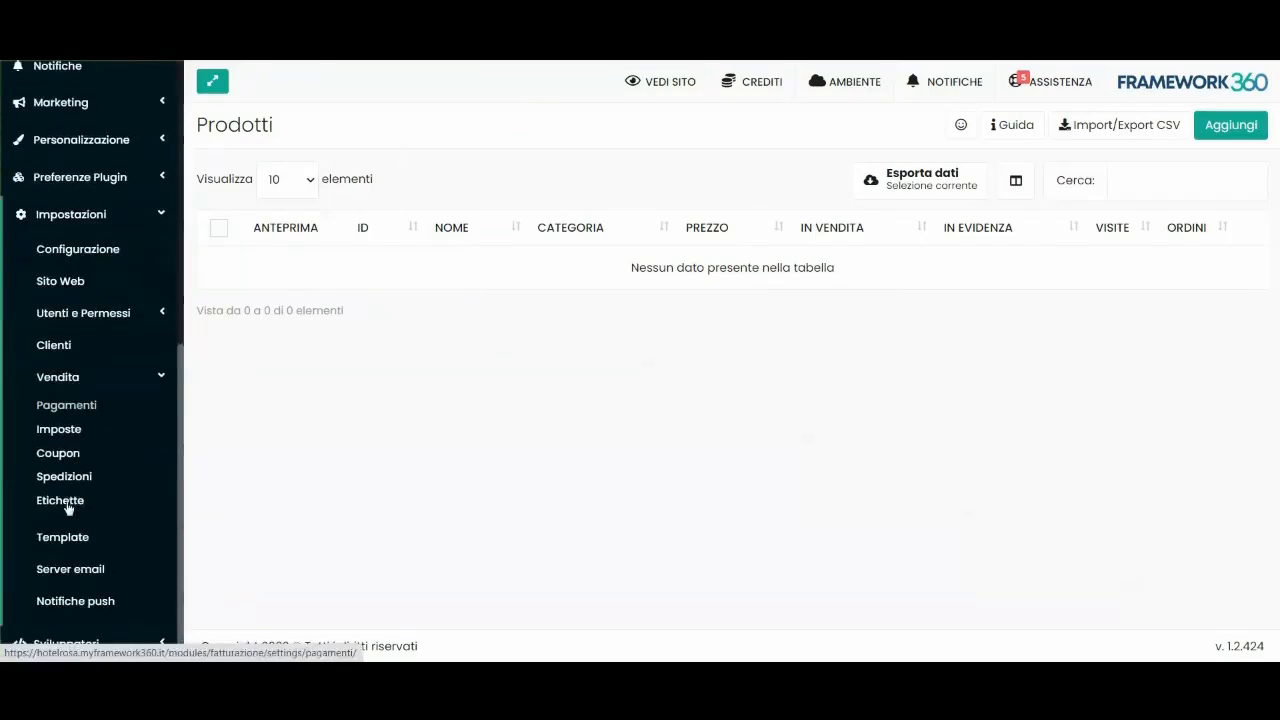
left_click(59, 429)
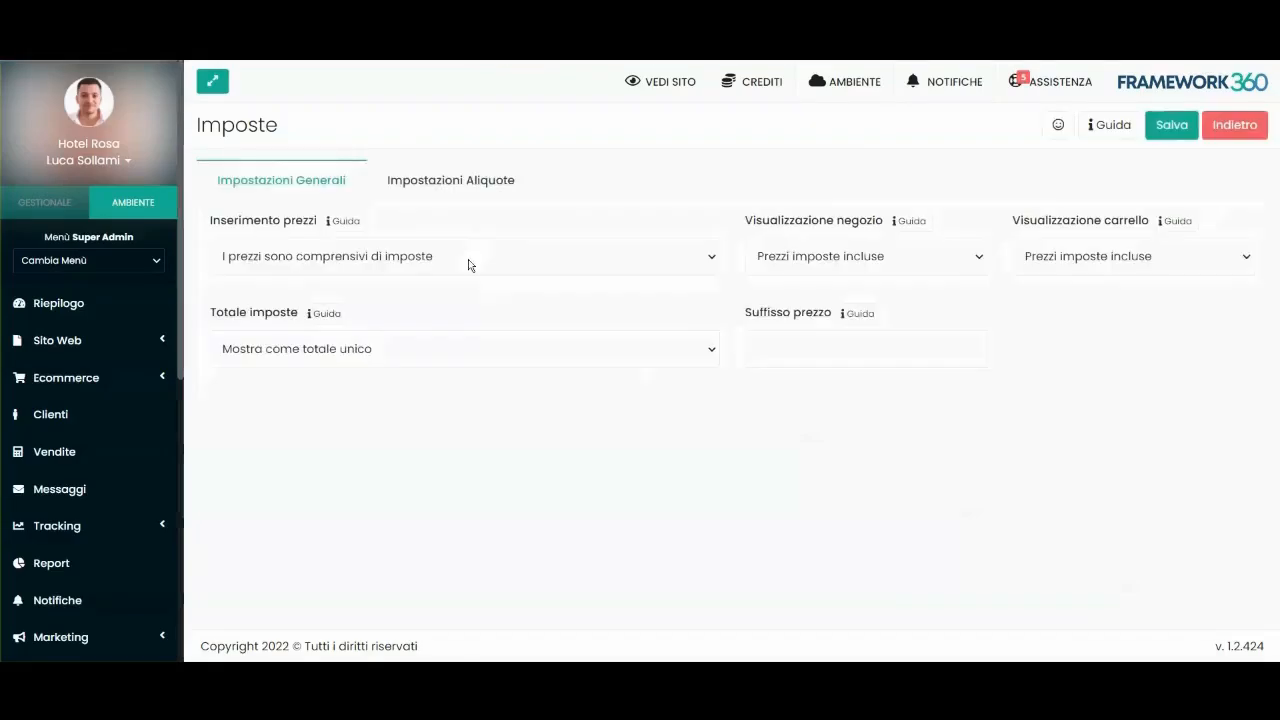
left_click(451, 181)
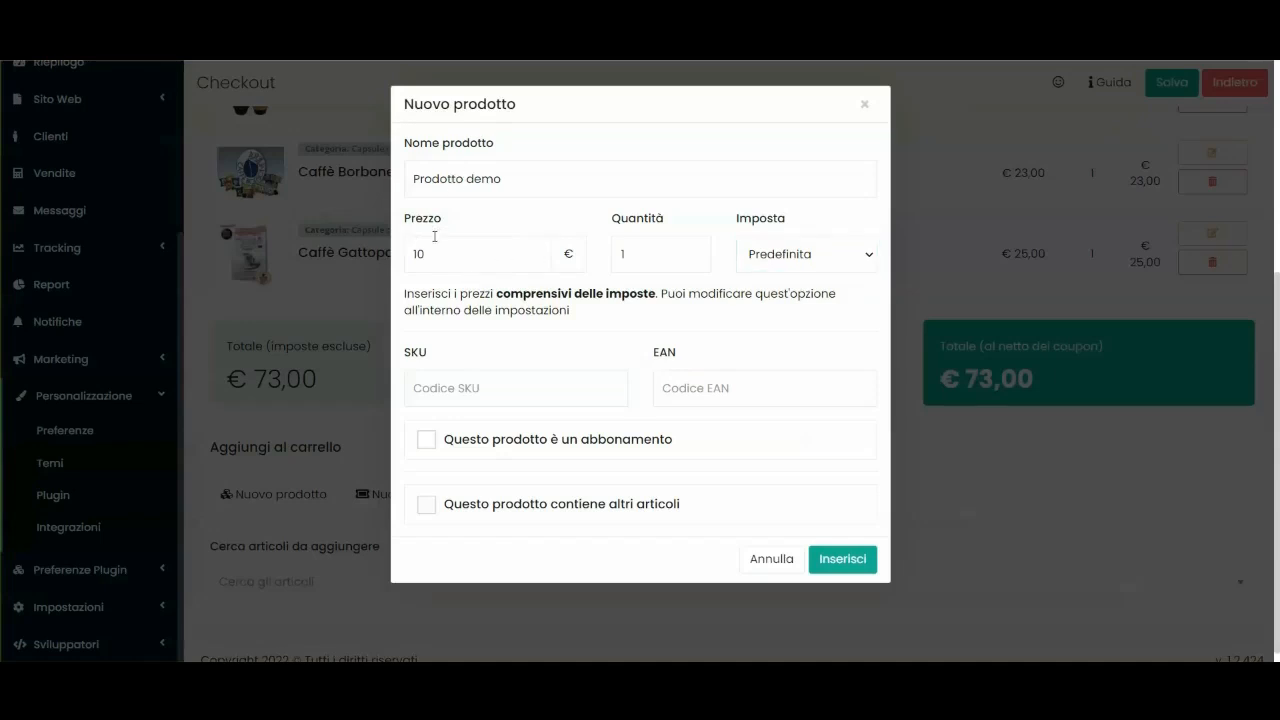
Review the new product's tax, SKU and EAN fields, then close the dialog without adding it.
left_click(800, 255)
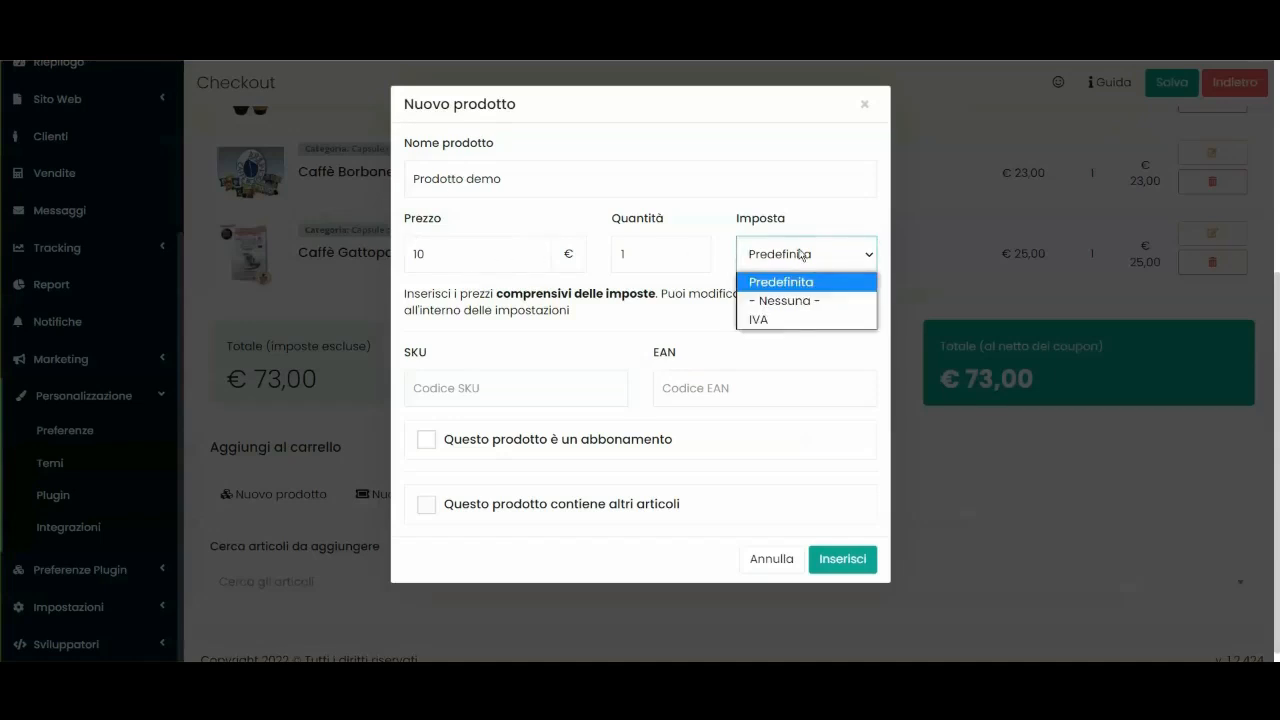
left_click(485, 385)
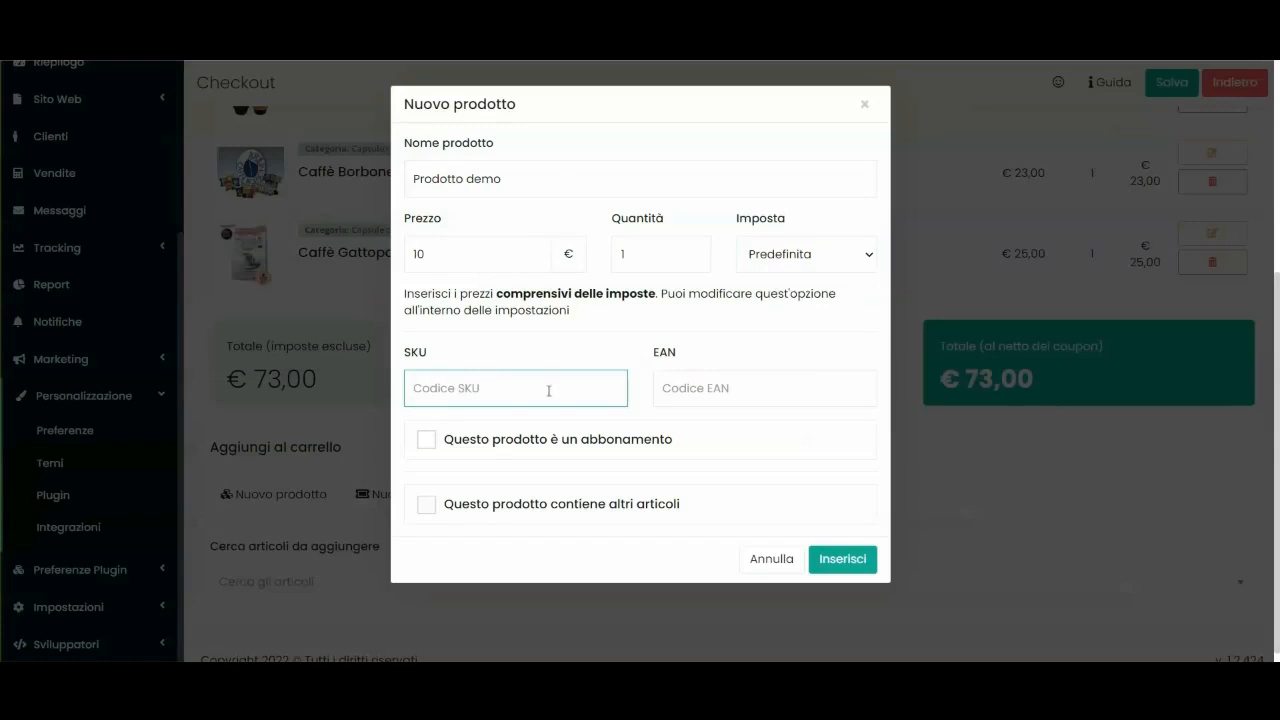
left_click(678, 388)
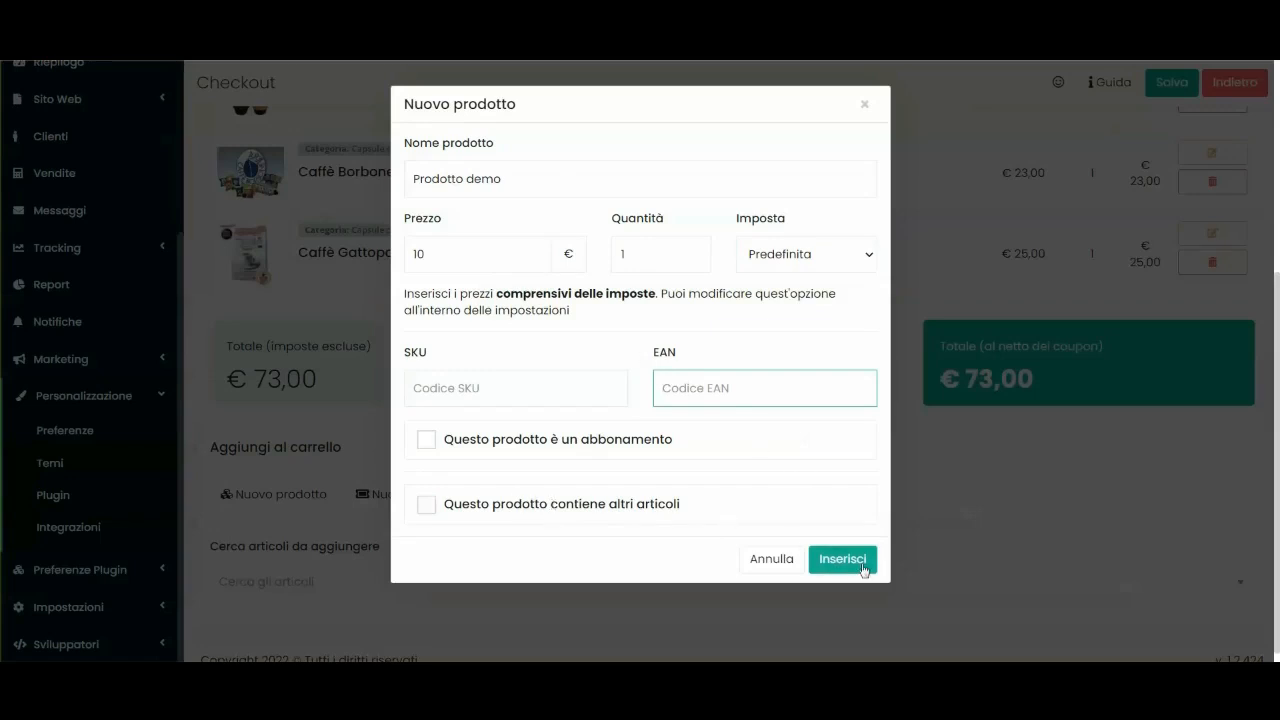
left_click(864, 104)
scroll(428, 158, "up", 3)
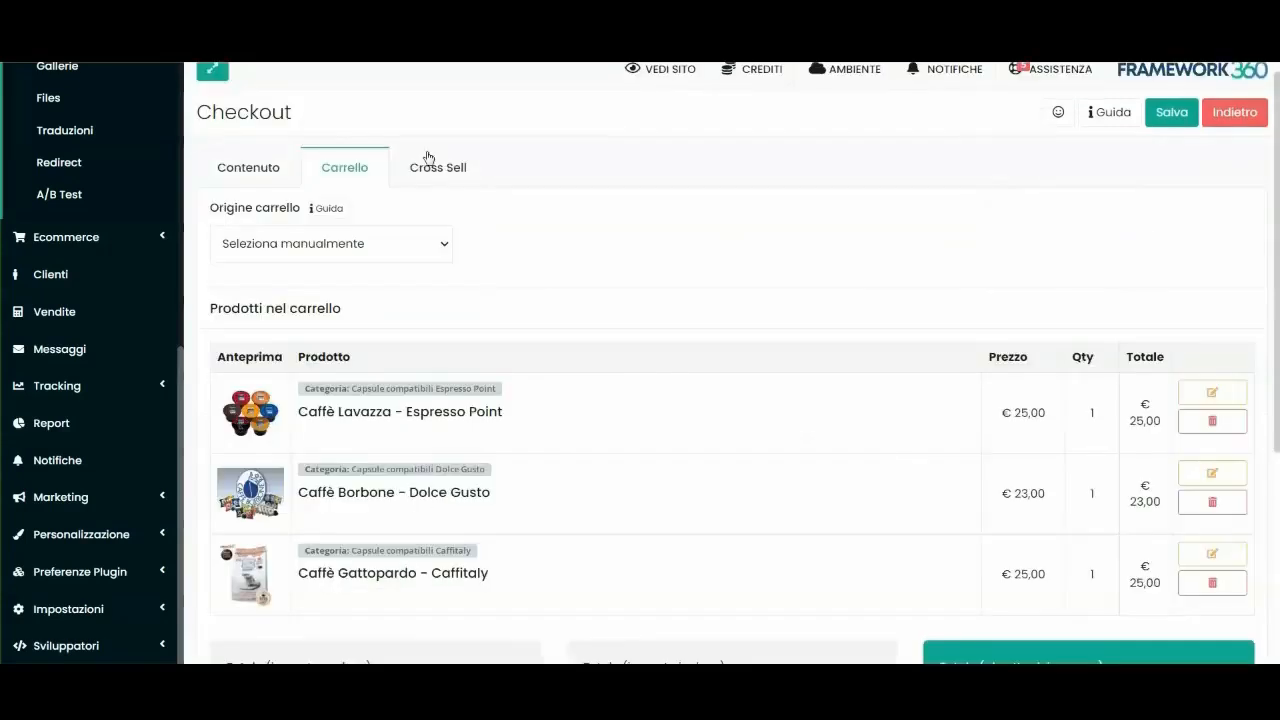
Re-enable Cross-Sell inheriting from the cart, and look at the up-sell product search.
left_click(428, 160)
left_click(434, 262)
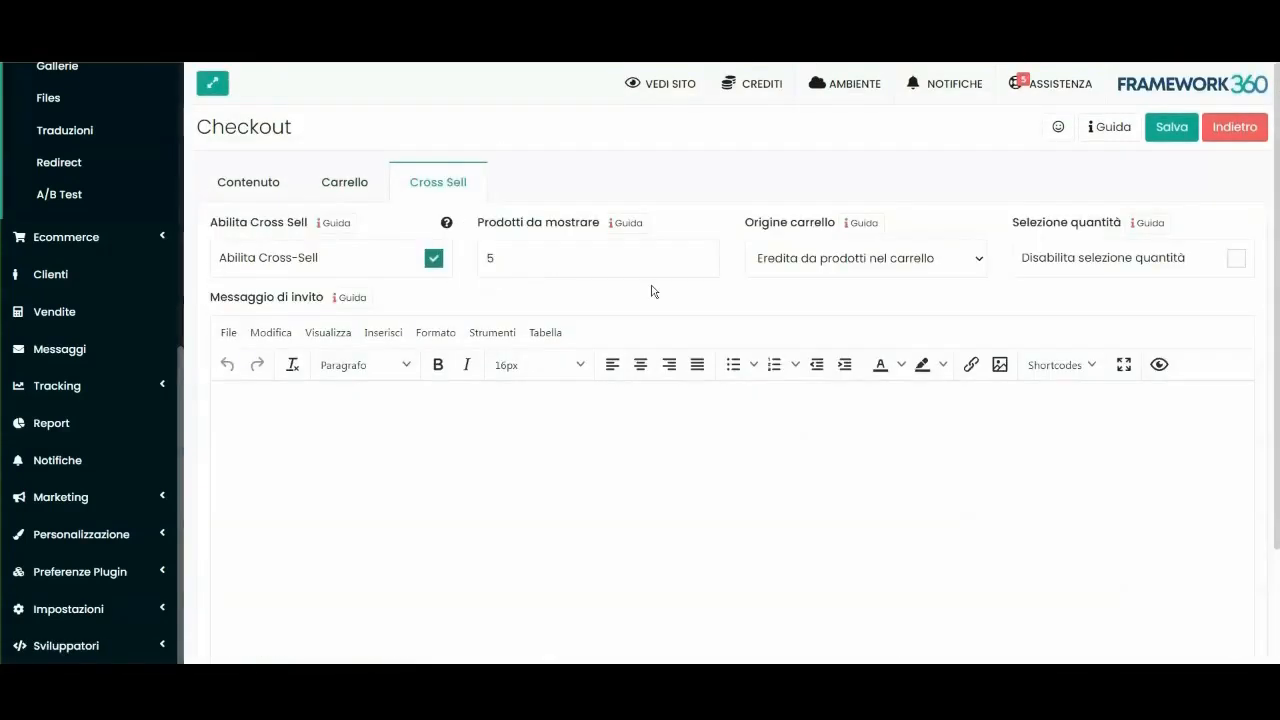
left_click(797, 264)
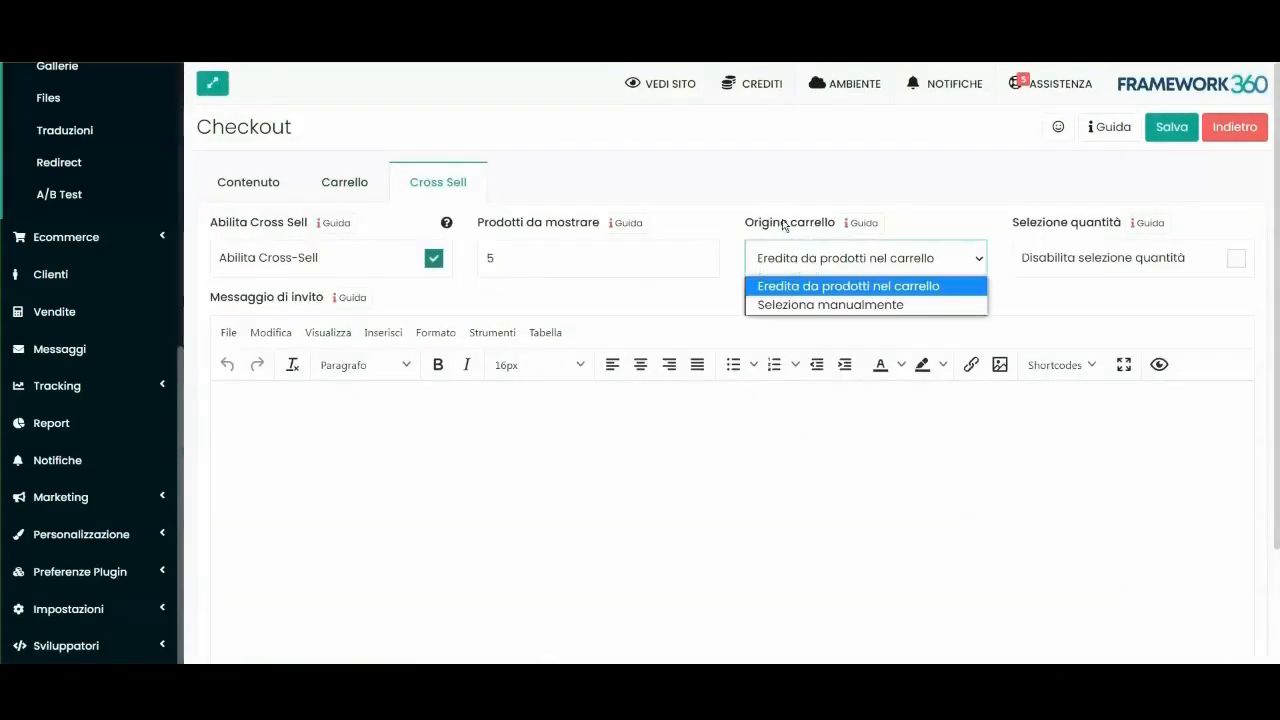
left_click(898, 289)
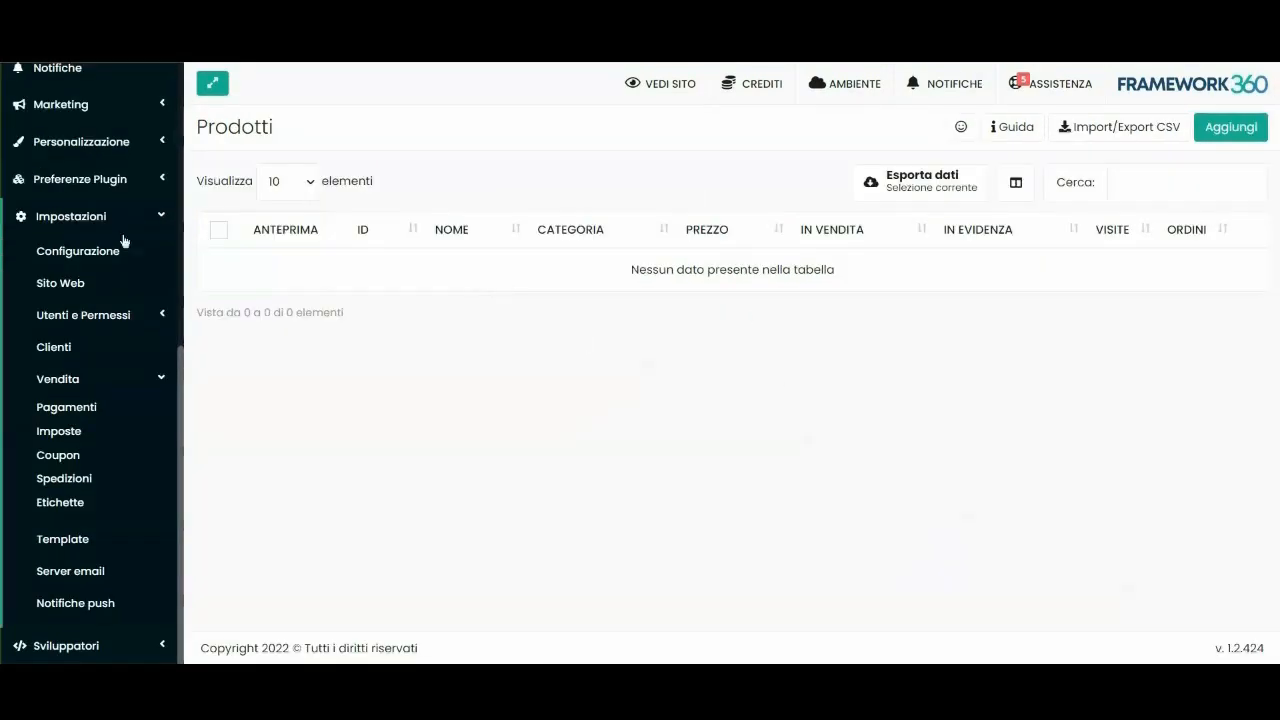
scroll(147, 228, "up", 3)
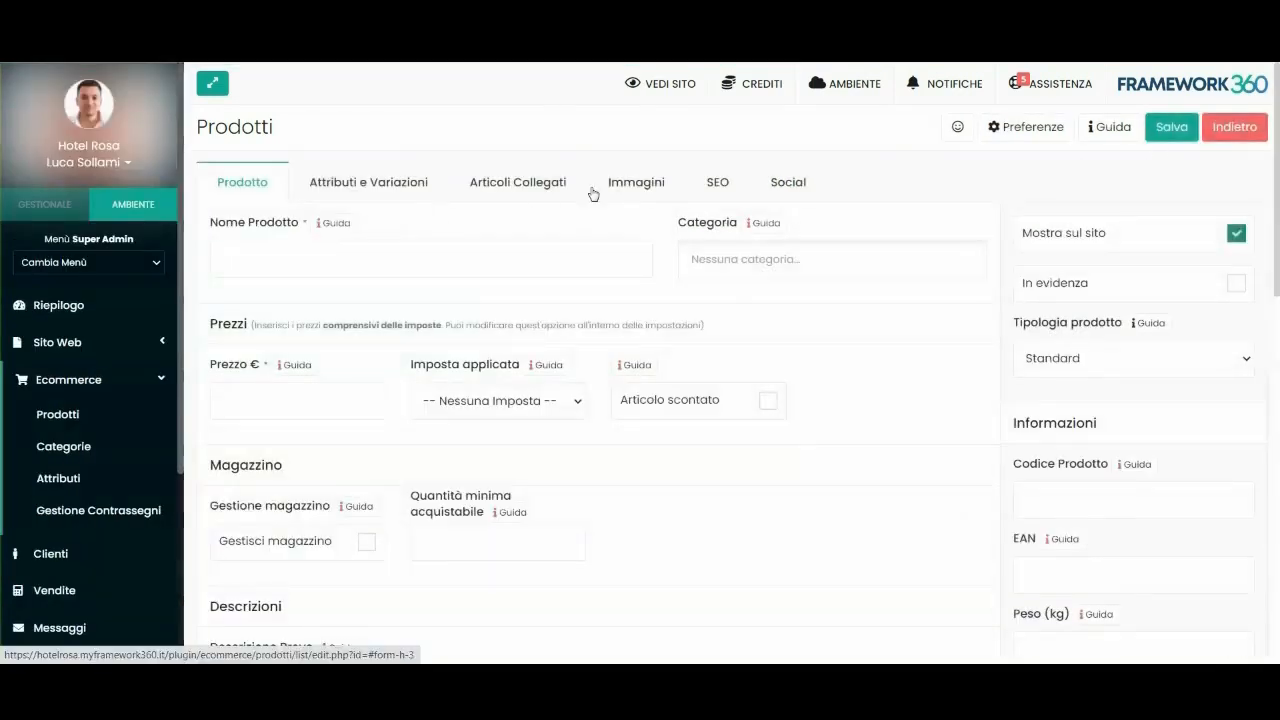
left_click(510, 182)
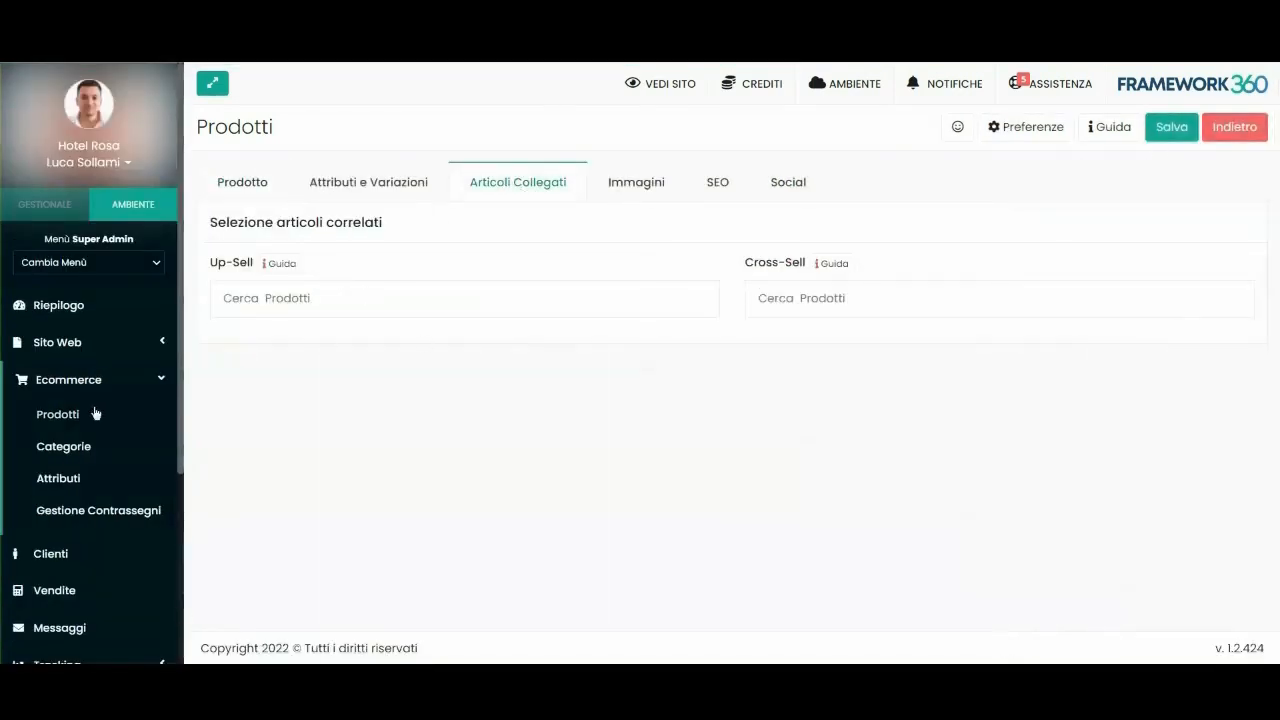
left_click(253, 310)
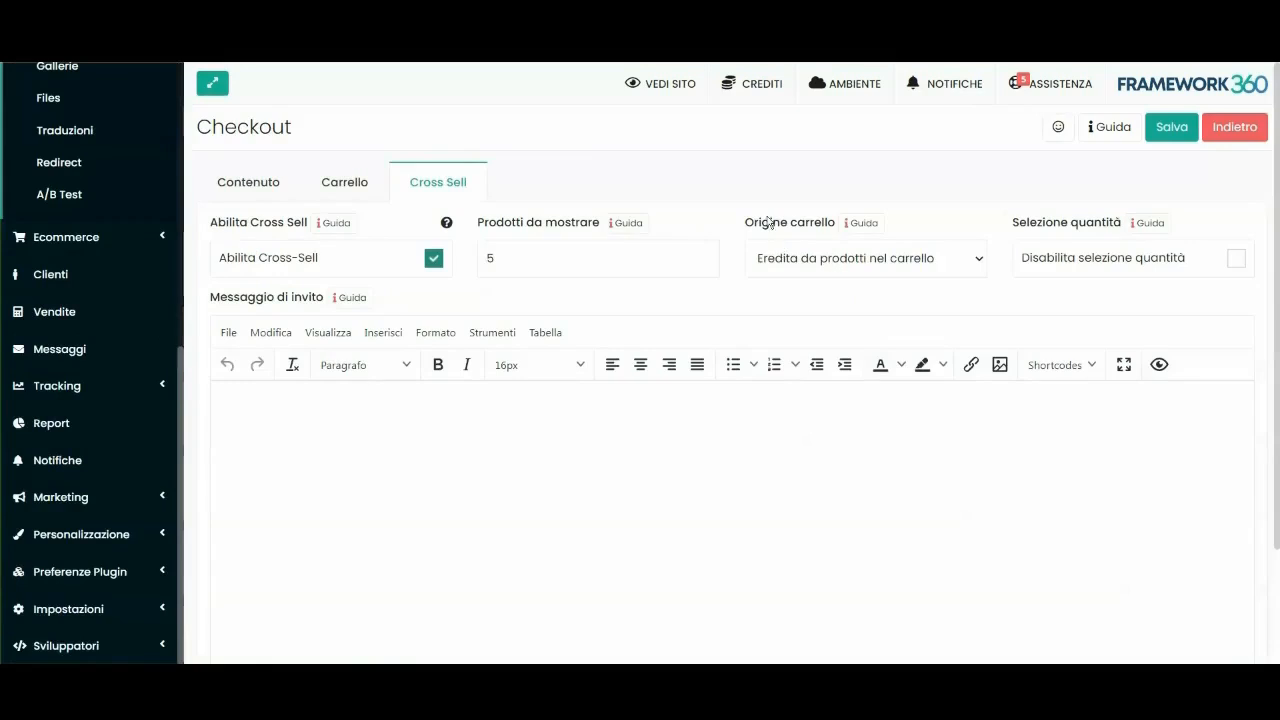
Set the cross-sell origin to manual selection and close the new-product dialog unused.
left_click(810, 258)
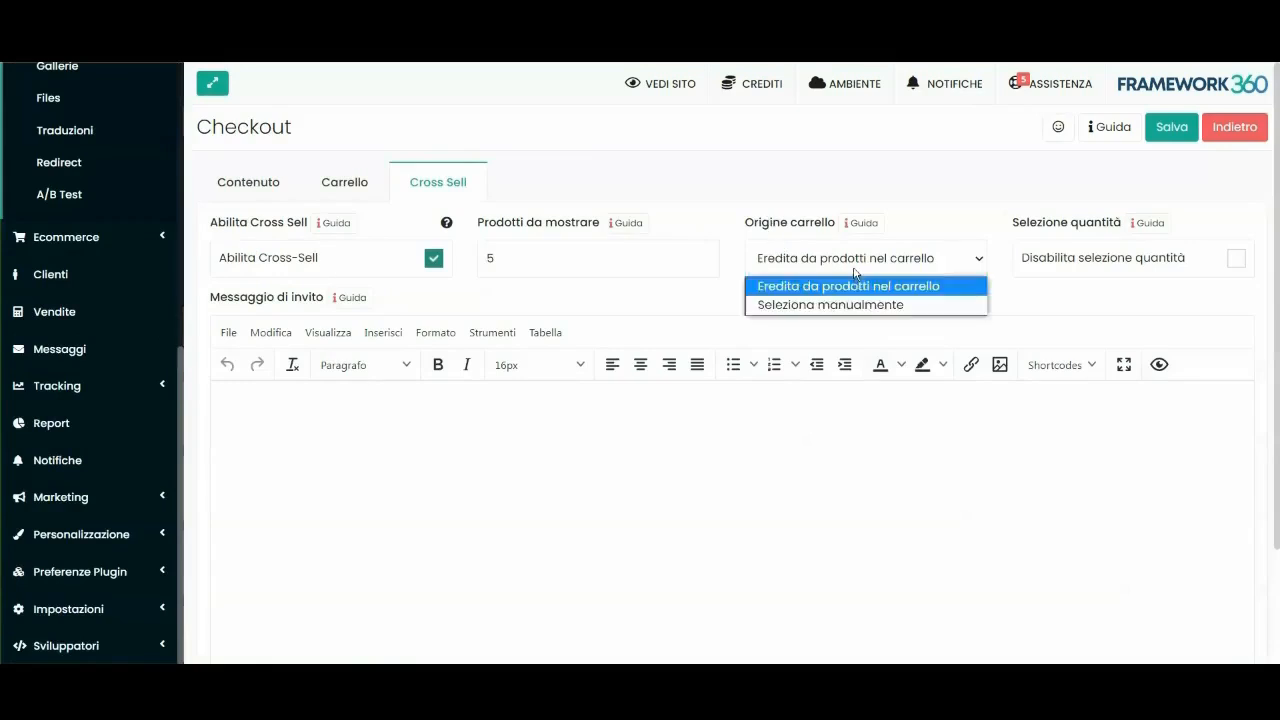
left_click(805, 305)
scroll(790, 310, "down", 5)
scroll(773, 308, "down", 3)
scroll(943, 289, "up", 2)
scroll(394, 477, "down", 2)
left_click(298, 481)
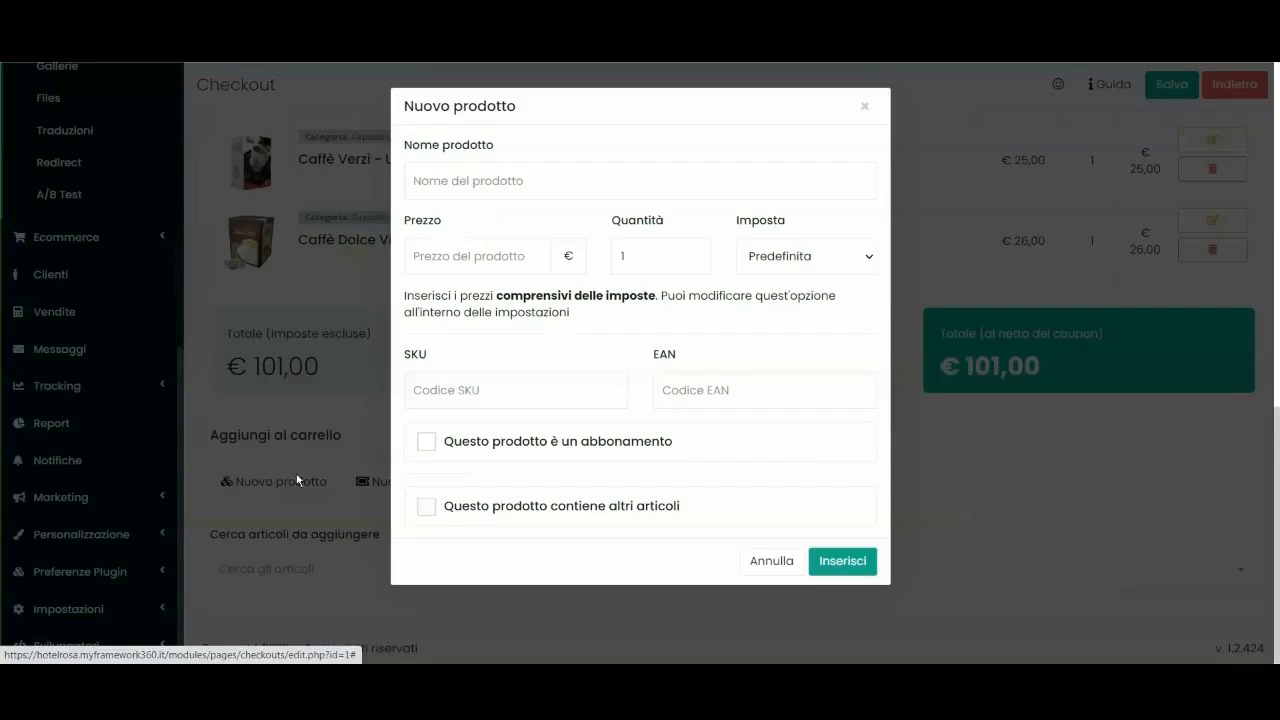
left_click(865, 108)
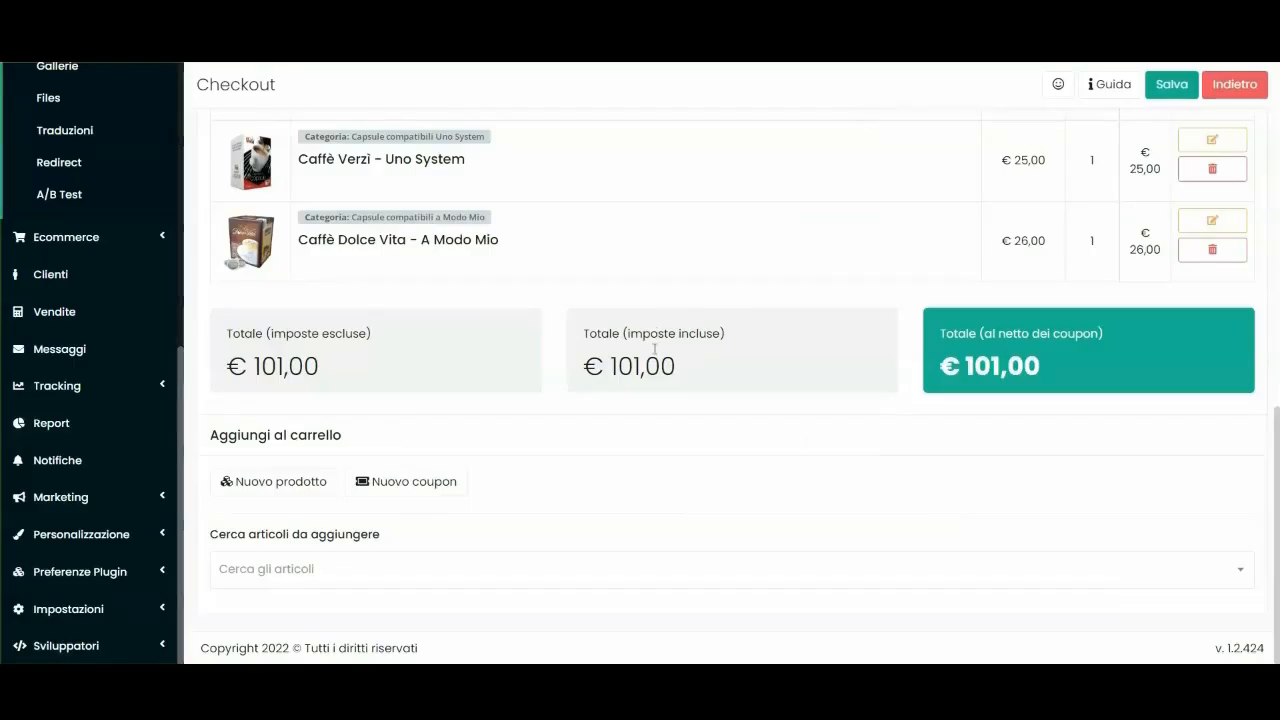
scroll(655, 349, "up", 10)
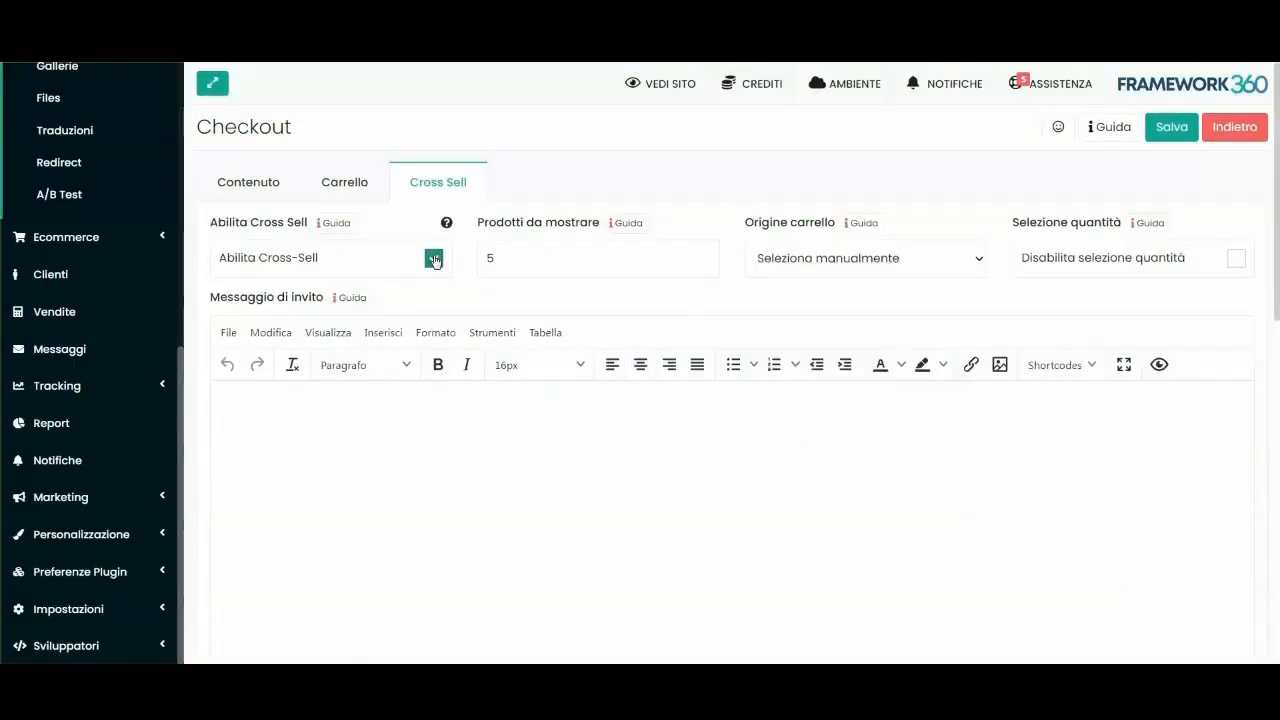
Disable Cross-Sell, save the Checkout, and review the cart's products.
left_click(434, 259)
left_click(1167, 132)
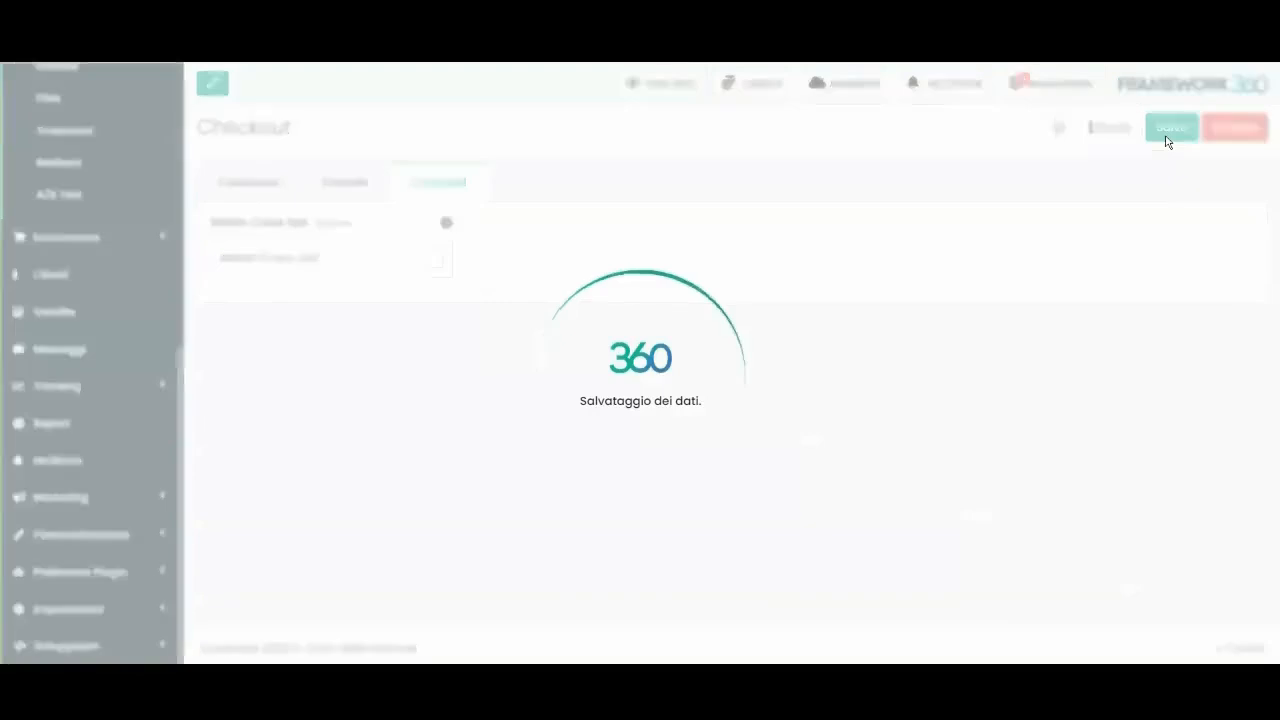
left_click(345, 184)
scroll(494, 337, "down", 4)
scroll(314, 220, "up", 4)
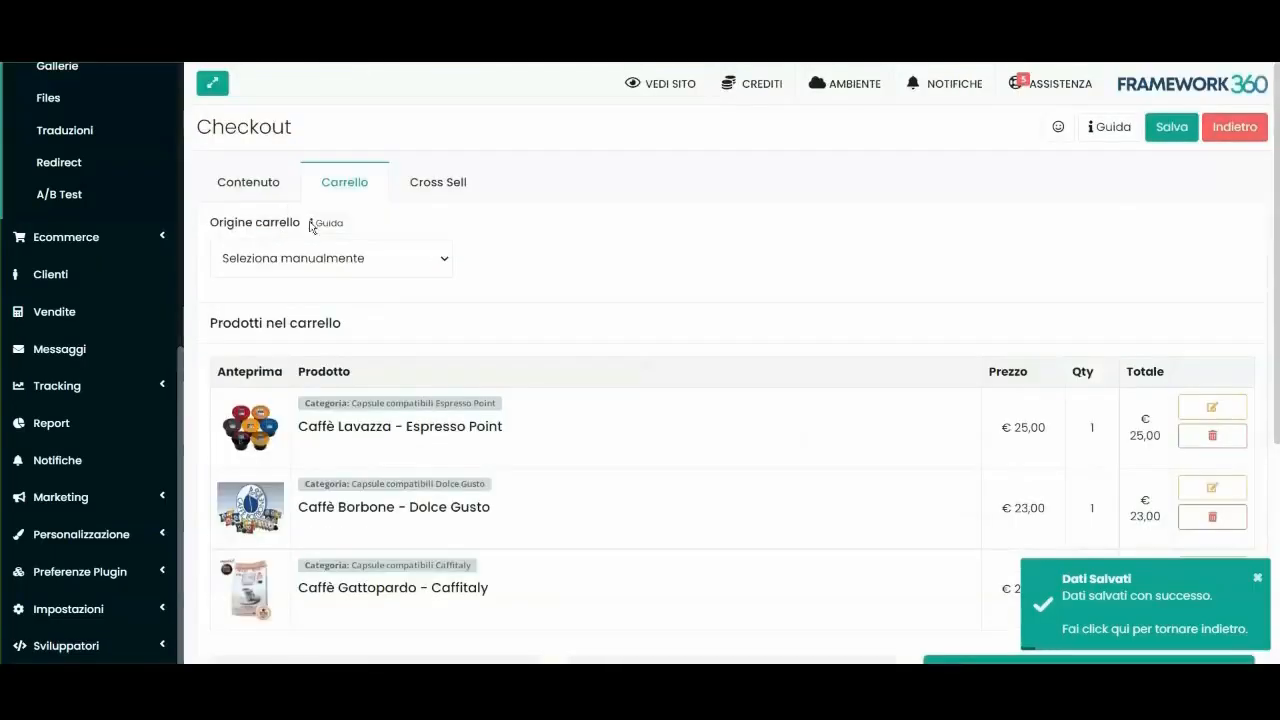
scroll(1017, 388, "down", 2)
scroll(886, 337, "up", 3)
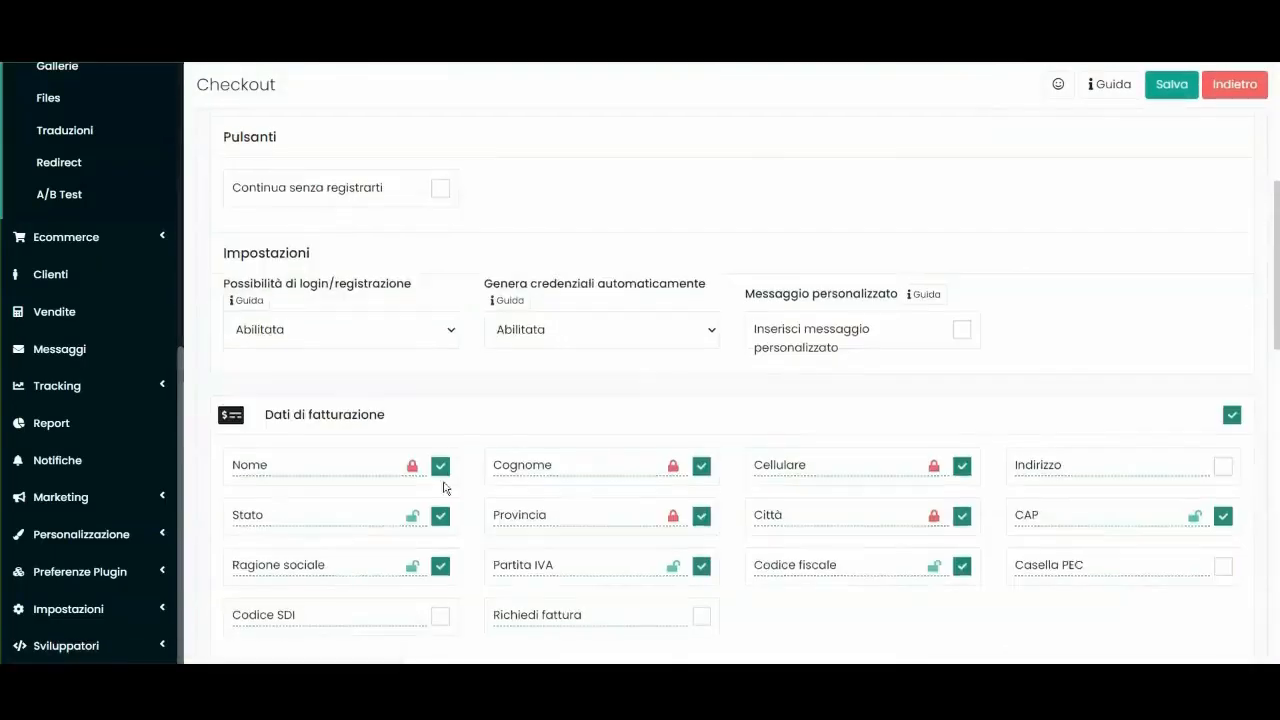
Go to the website's Pagine list.
scroll(623, 354, "down", 10)
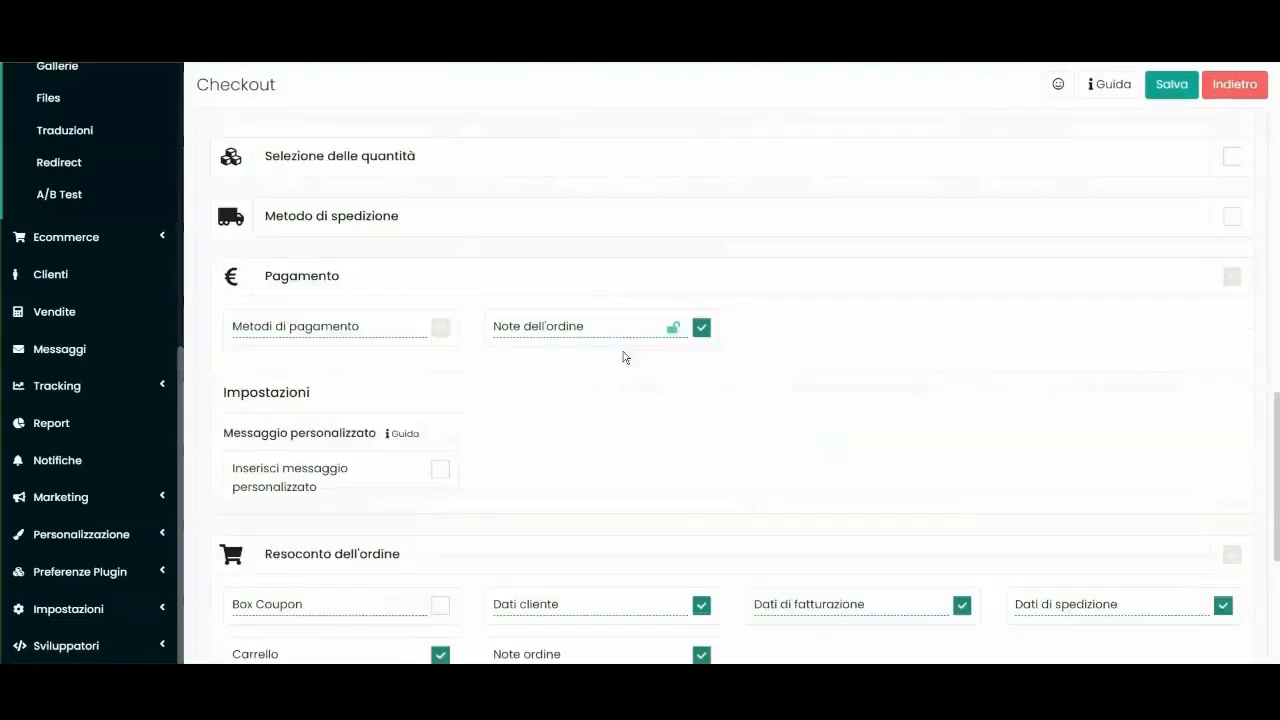
scroll(610, 391, "up", 10)
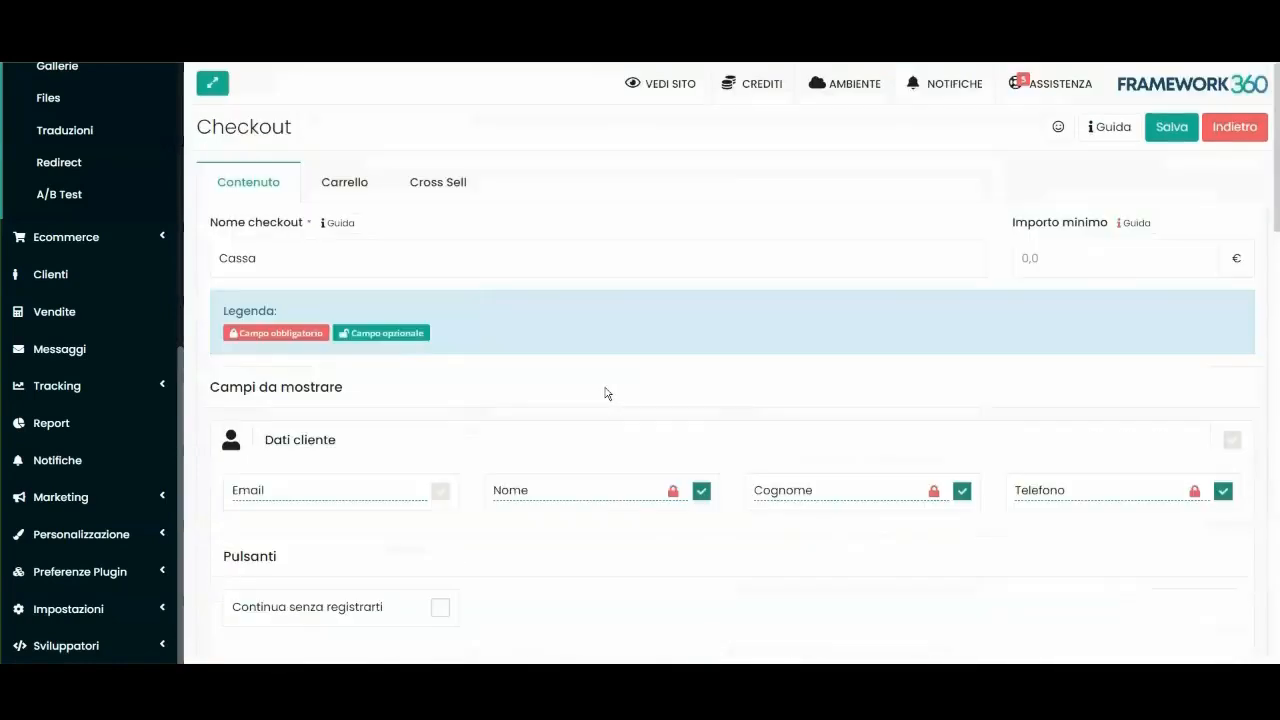
scroll(155, 331, "up", 5)
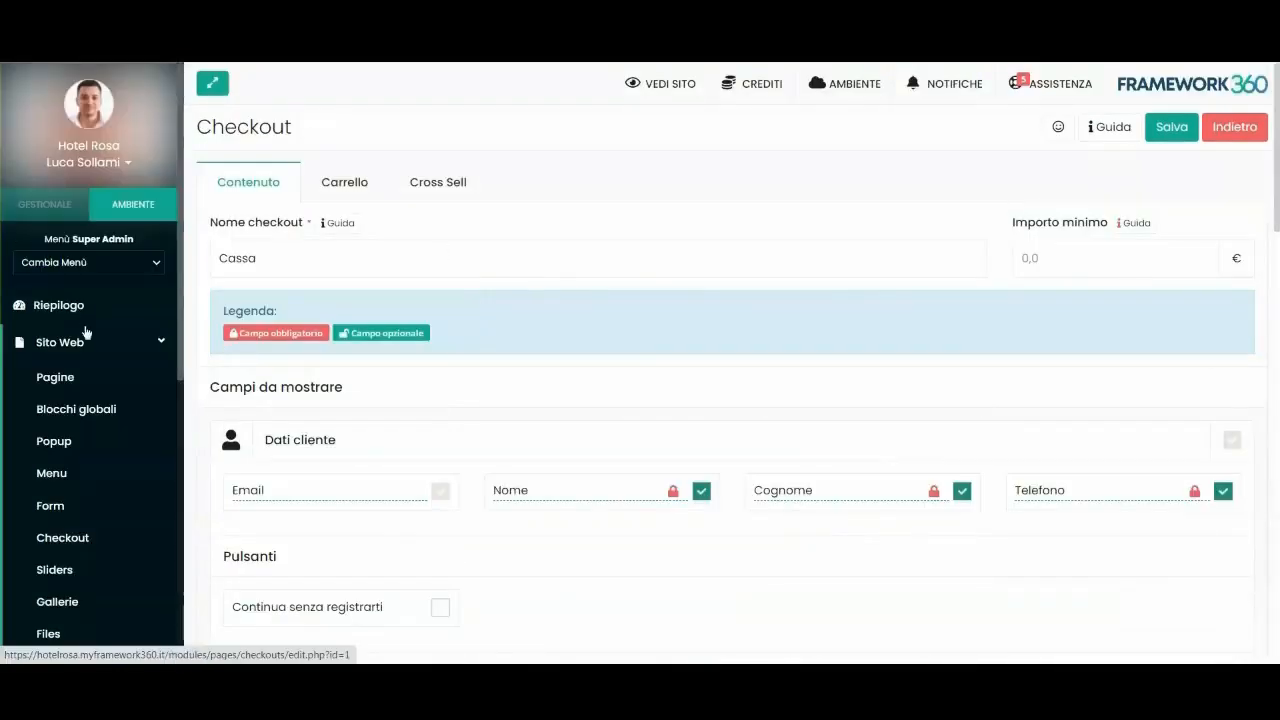
double_click(222, 128)
left_click(423, 134)
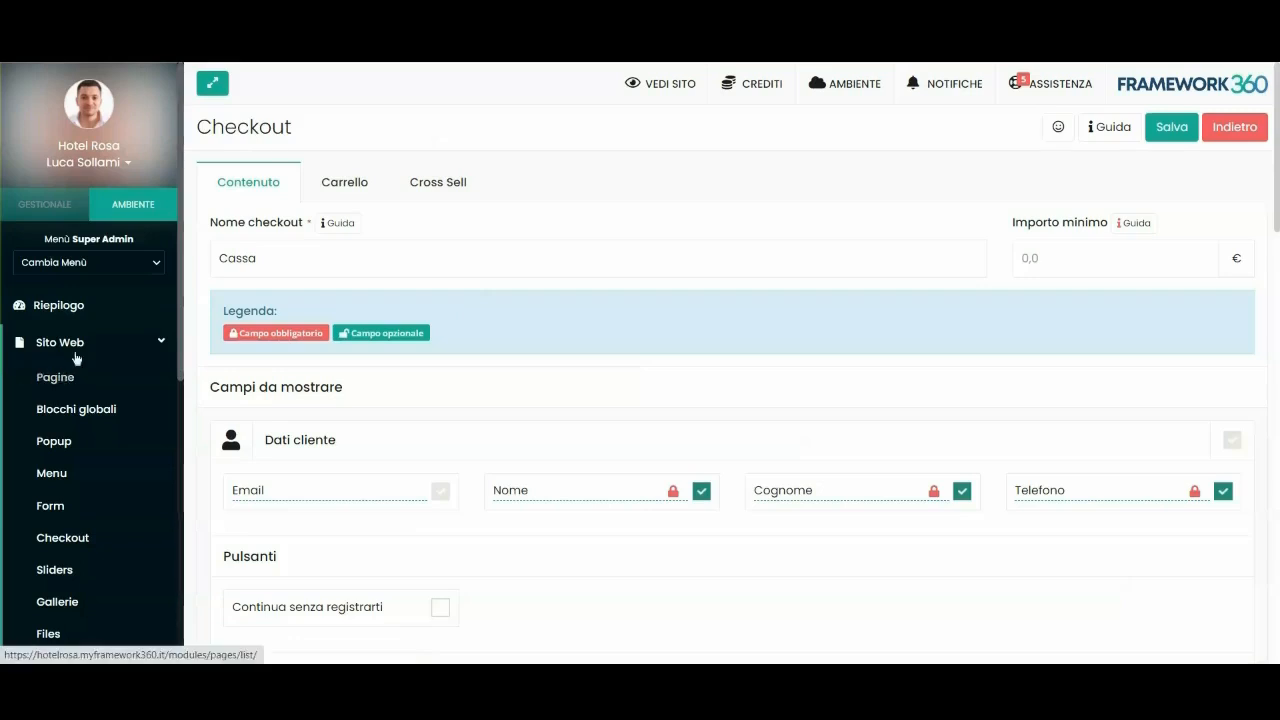
left_click(53, 382)
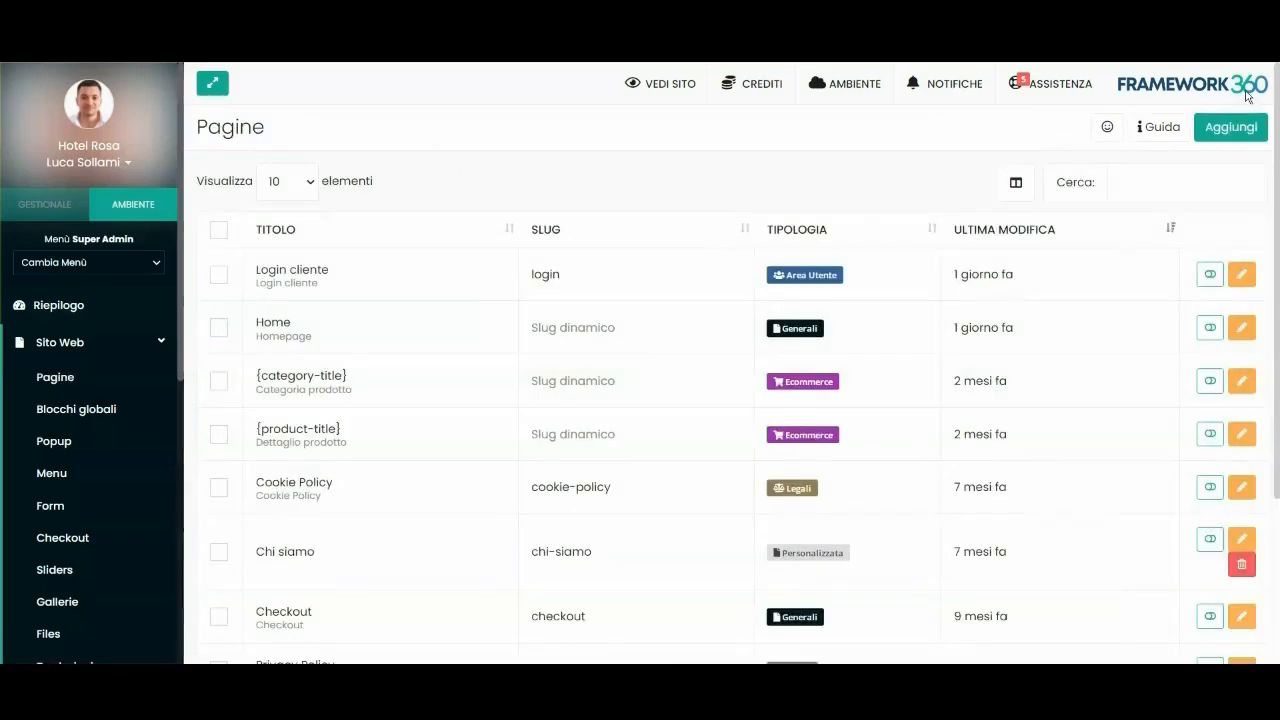
Create a new page titled 'Pagina esempio checkout'.
left_click(1228, 126)
left_click(289, 260)
type("Pagina esempio checkout")
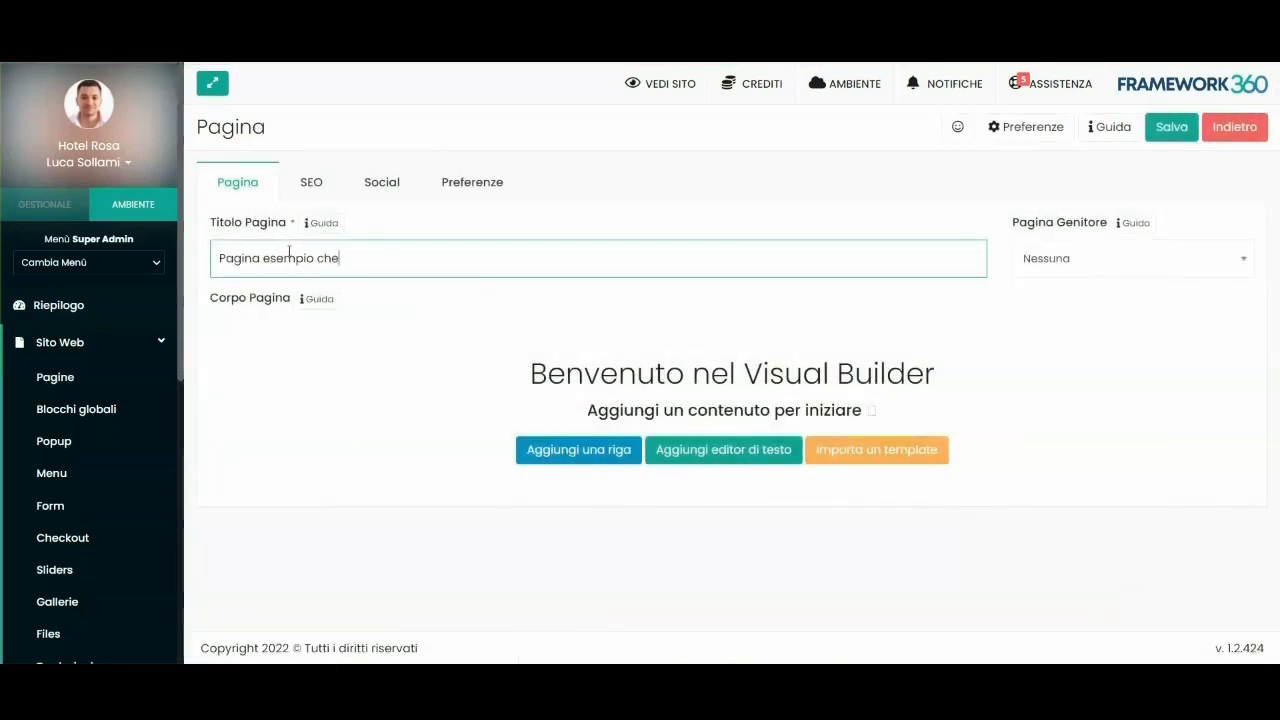
left_click(449, 323)
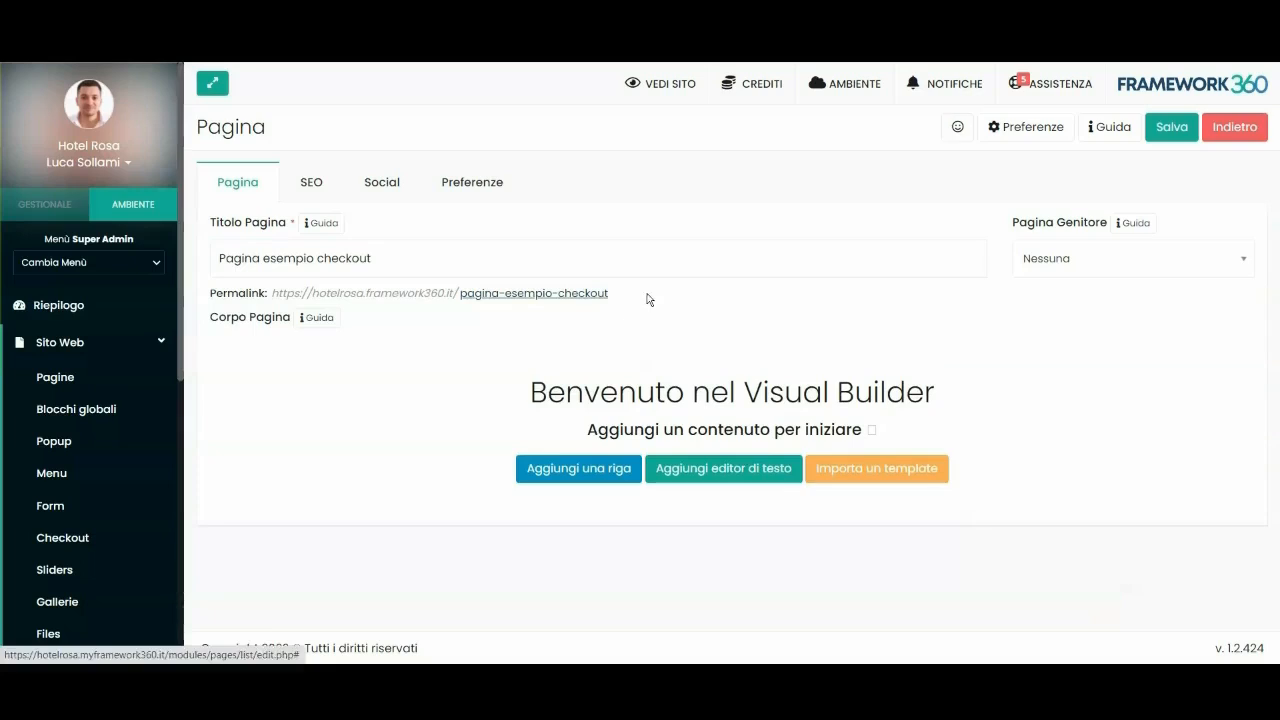
Add a row and drop a Form checkout block into it.
left_click(601, 470)
left_click(139, 181)
type("check")
key("BackSpace")
key("BackSpace")
key("BackSpace")
key("BackSpace")
key("BackSpace")
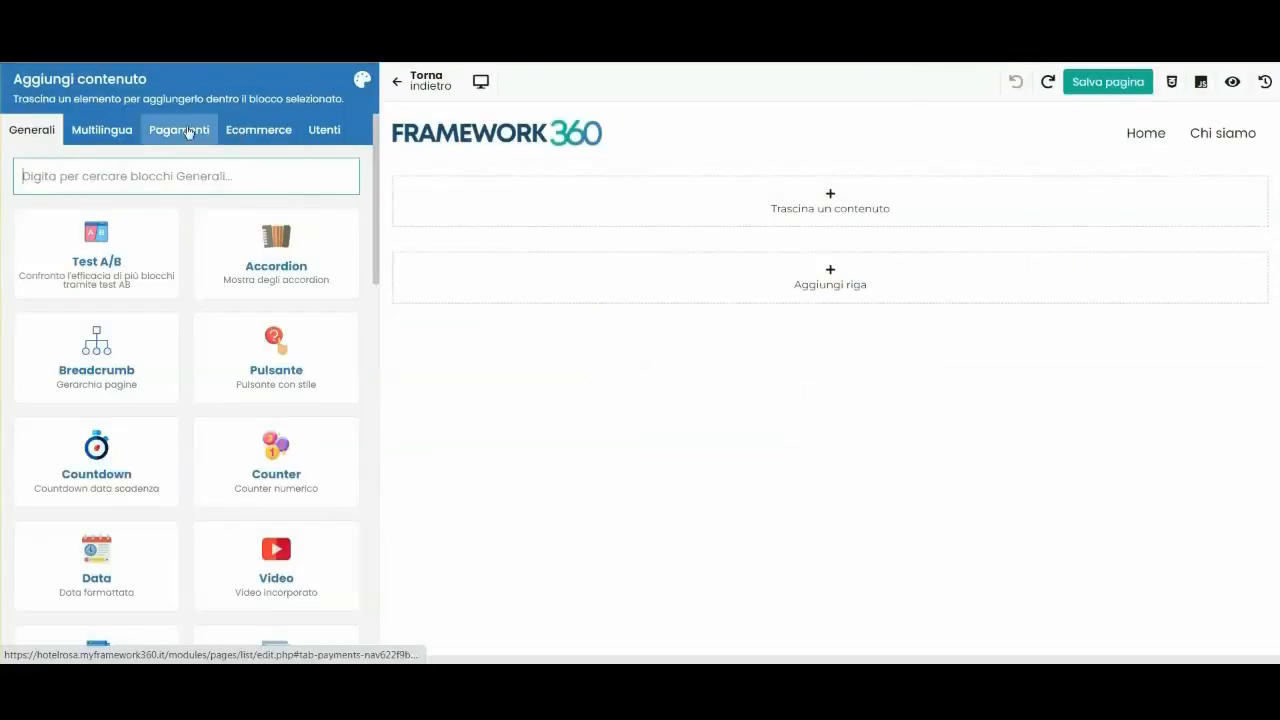
left_click(184, 134)
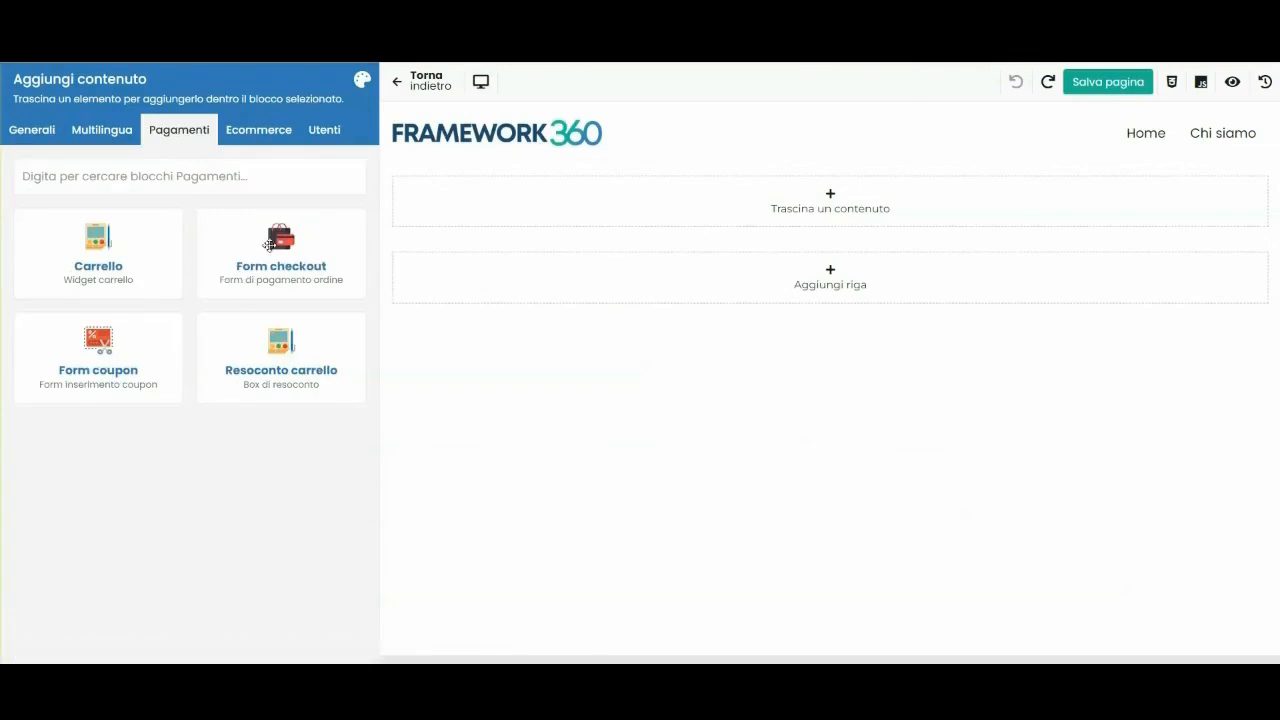
left_click_drag(252, 254, 531, 203)
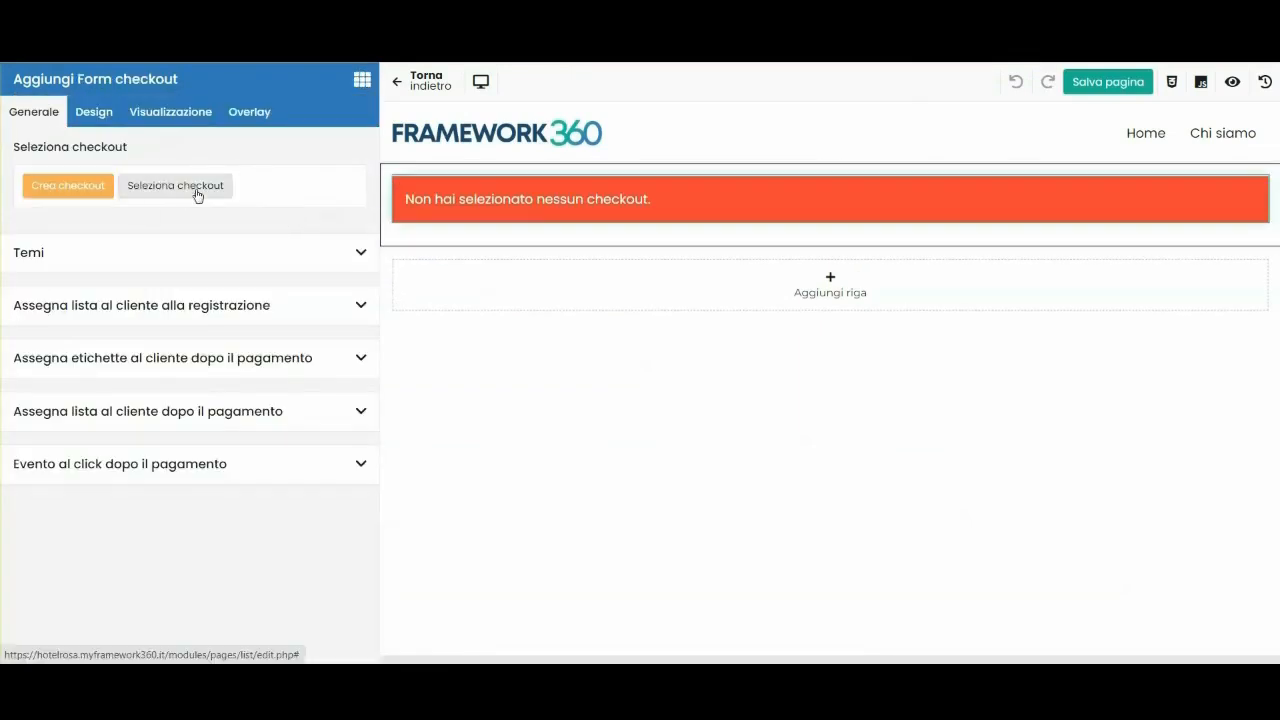
Link the form to the Cassa checkout, save the page and return to its settings.
left_click(181, 196)
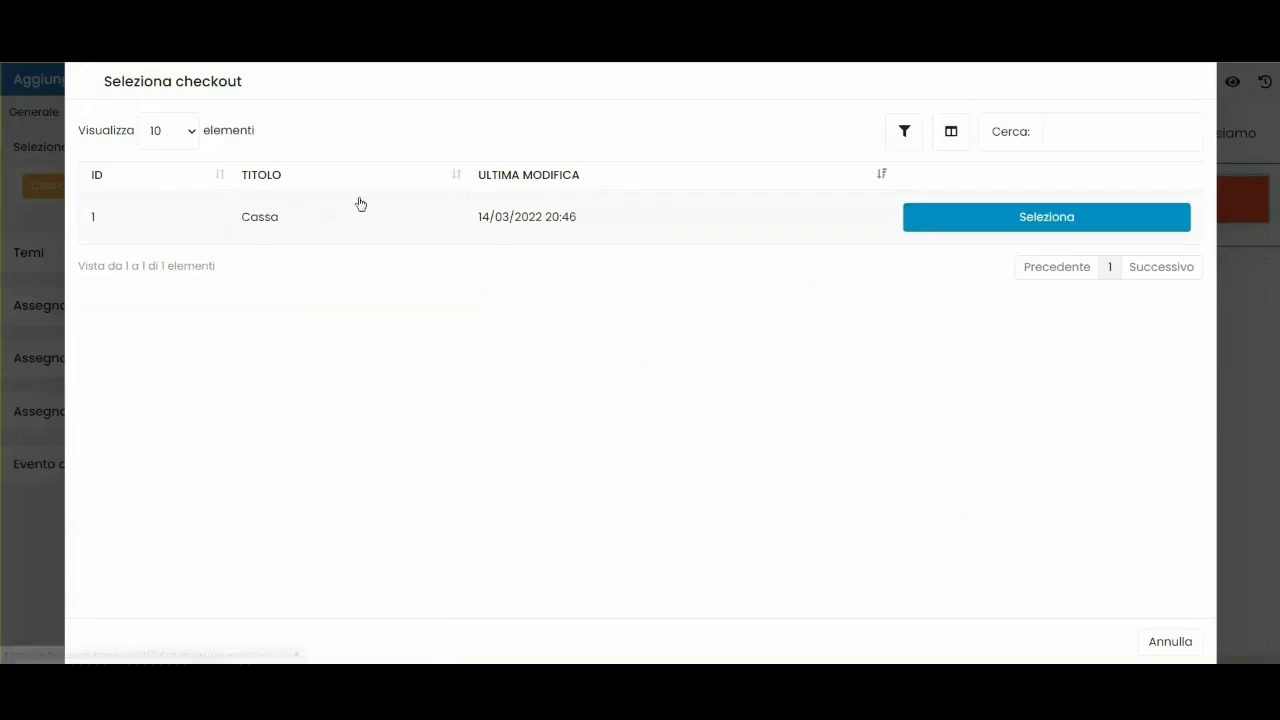
left_click(960, 218)
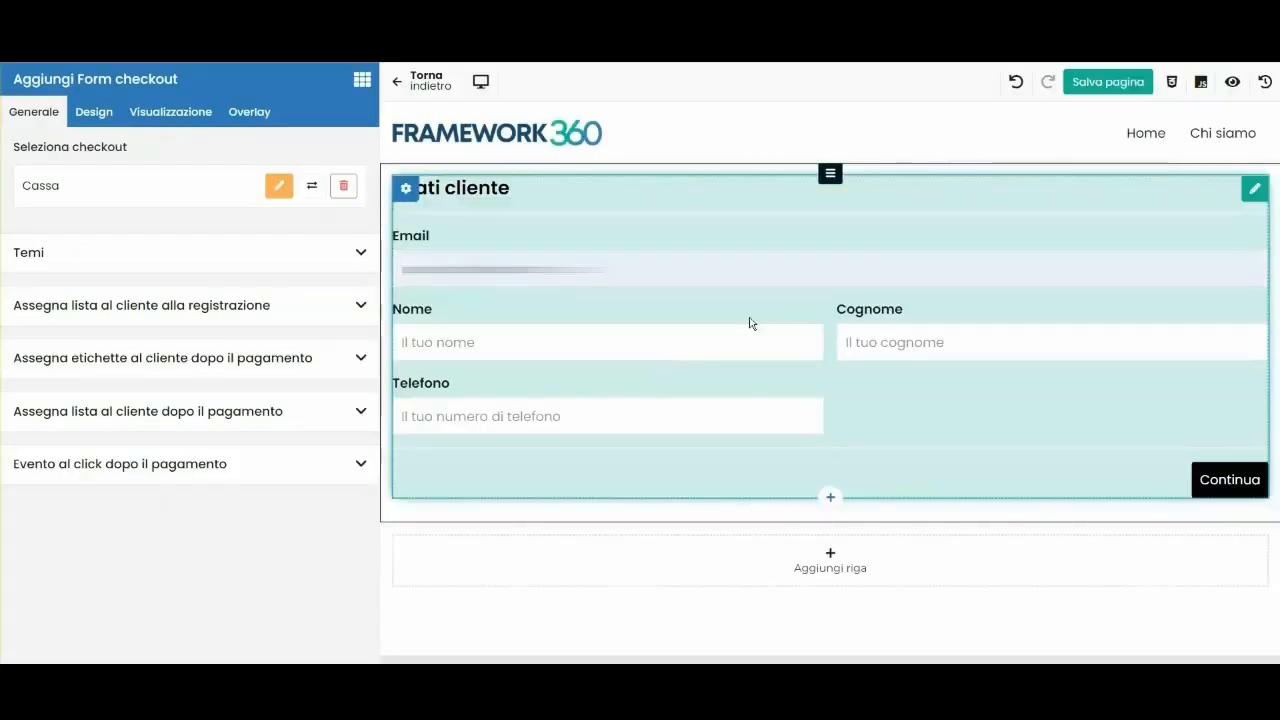
left_click(1088, 86)
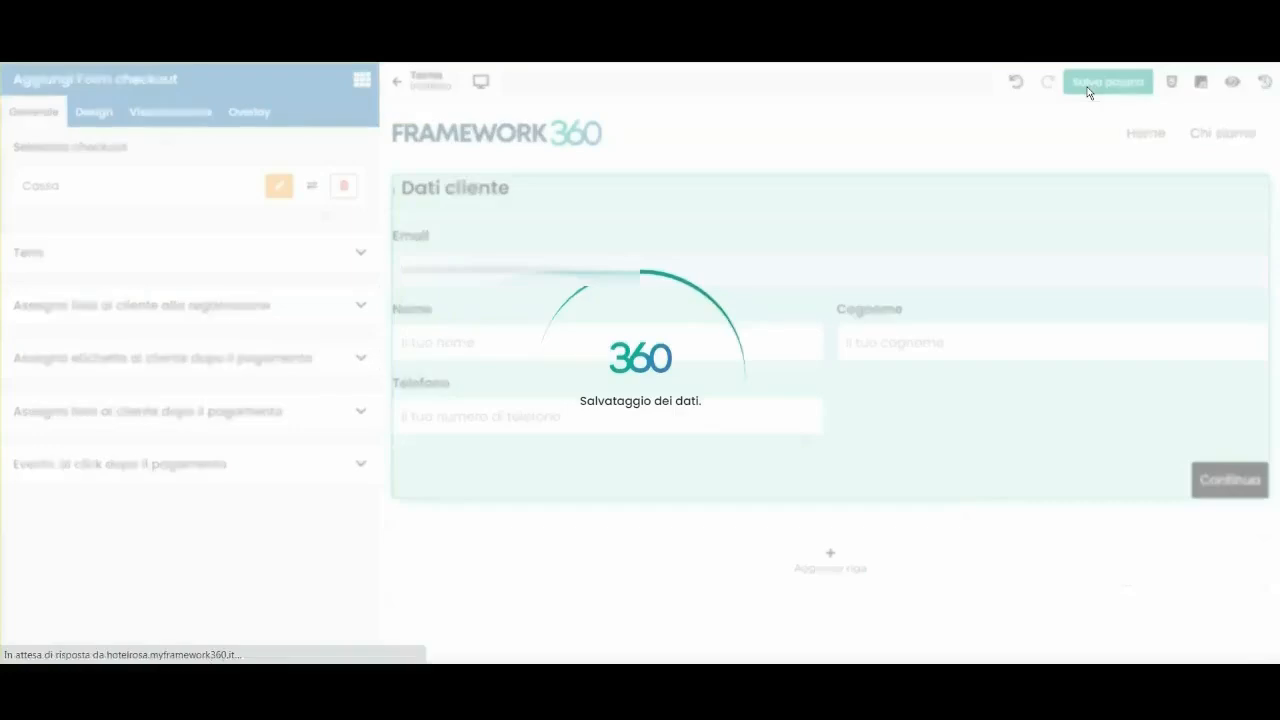
left_click(440, 86)
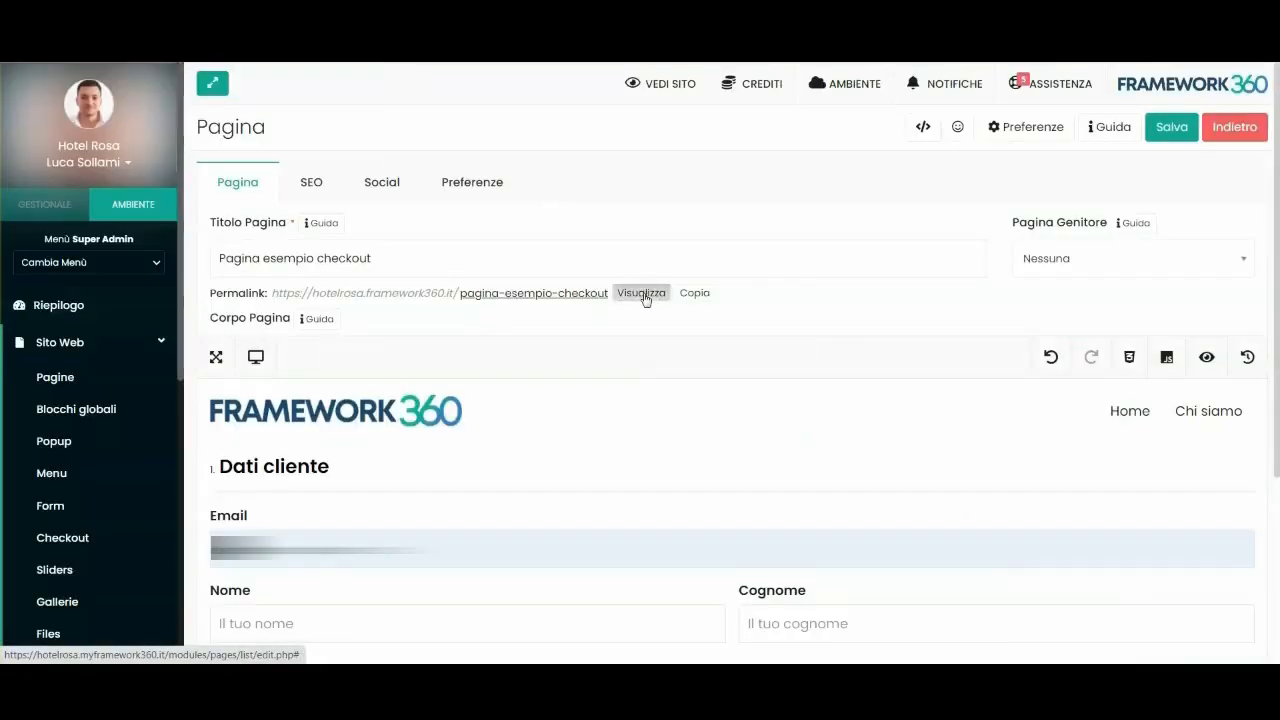
Open the live checkout page, then the Cassa checkout for editing in another tab.
left_click(632, 289)
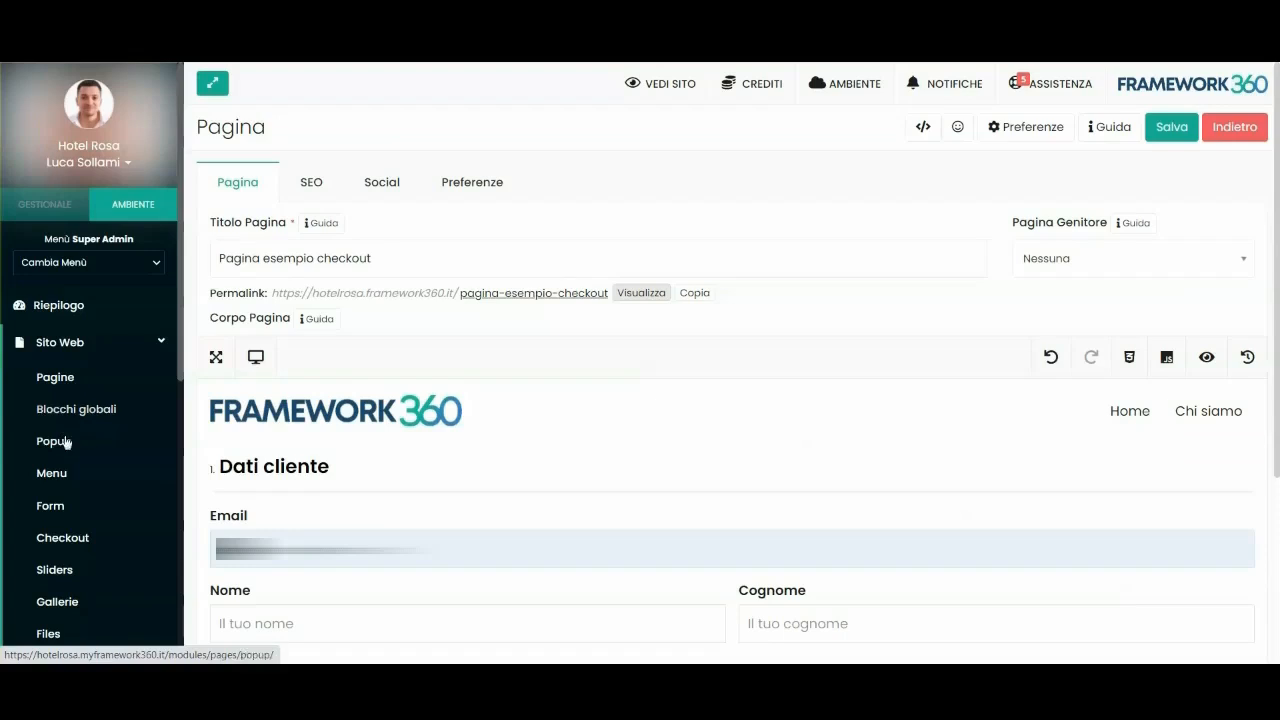
right_click(57, 537)
left_click(57, 537)
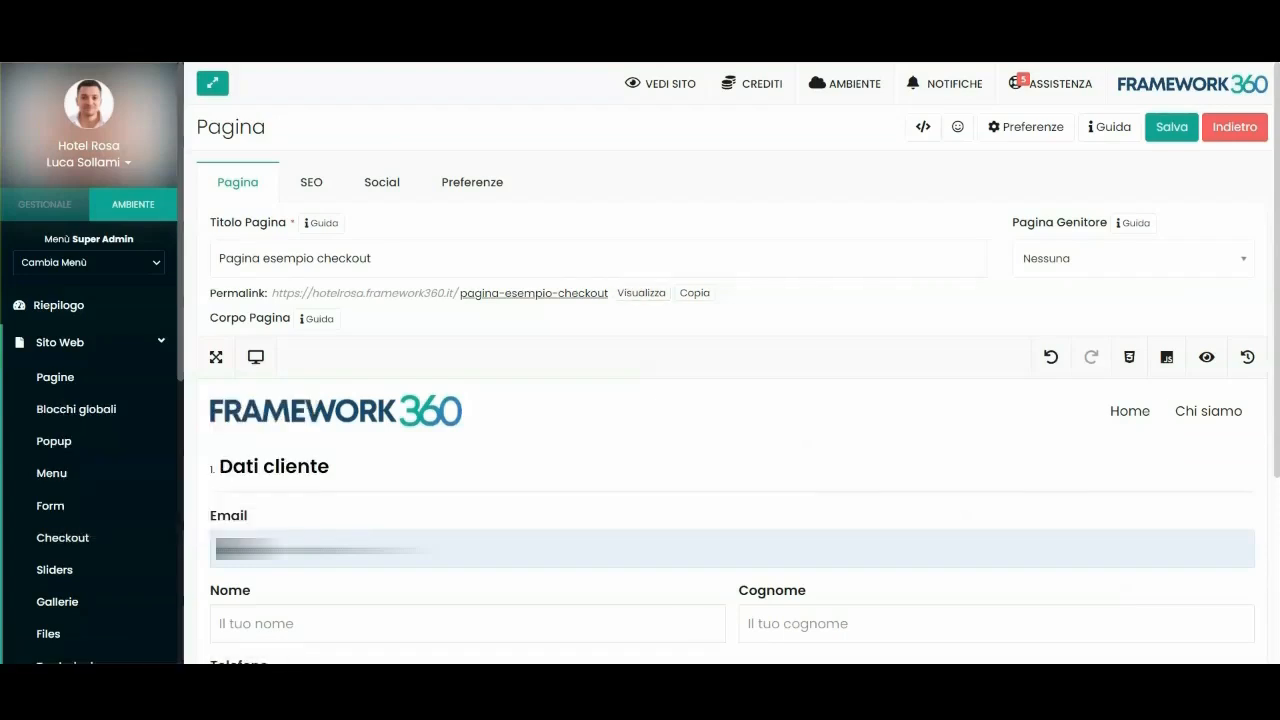
left_click(380, 278)
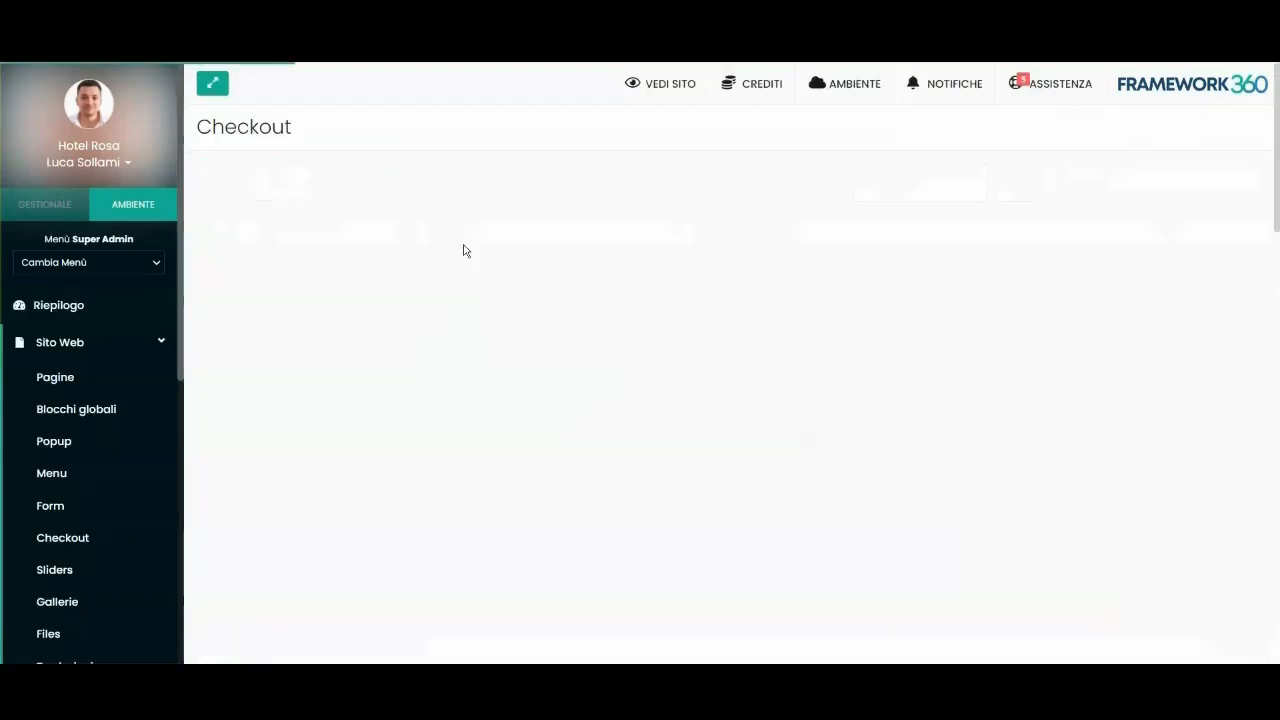
scroll(257, 211, "down", 2)
left_click_drag(263, 190, 336, 190)
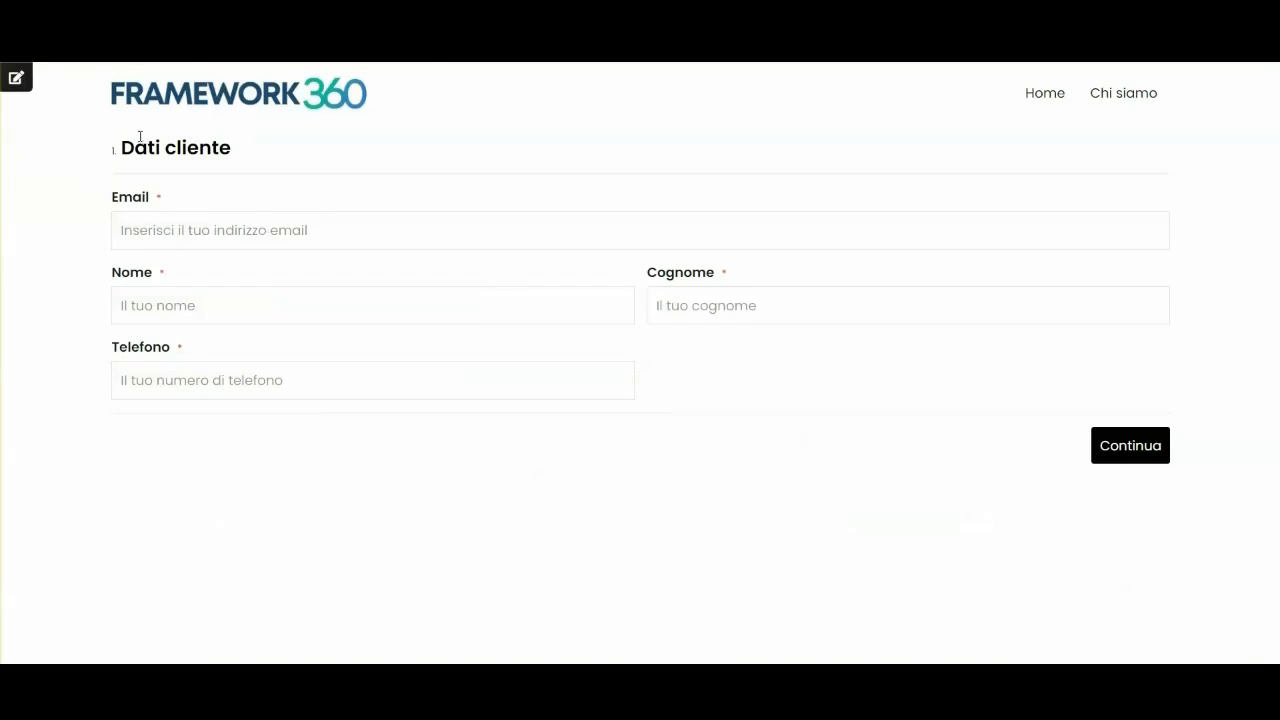
left_click_drag(120, 148, 232, 148)
left_click(251, 154)
Enter the customer's e-mail and a test name, then try to continue.
left_click(182, 312)
type("Luca")
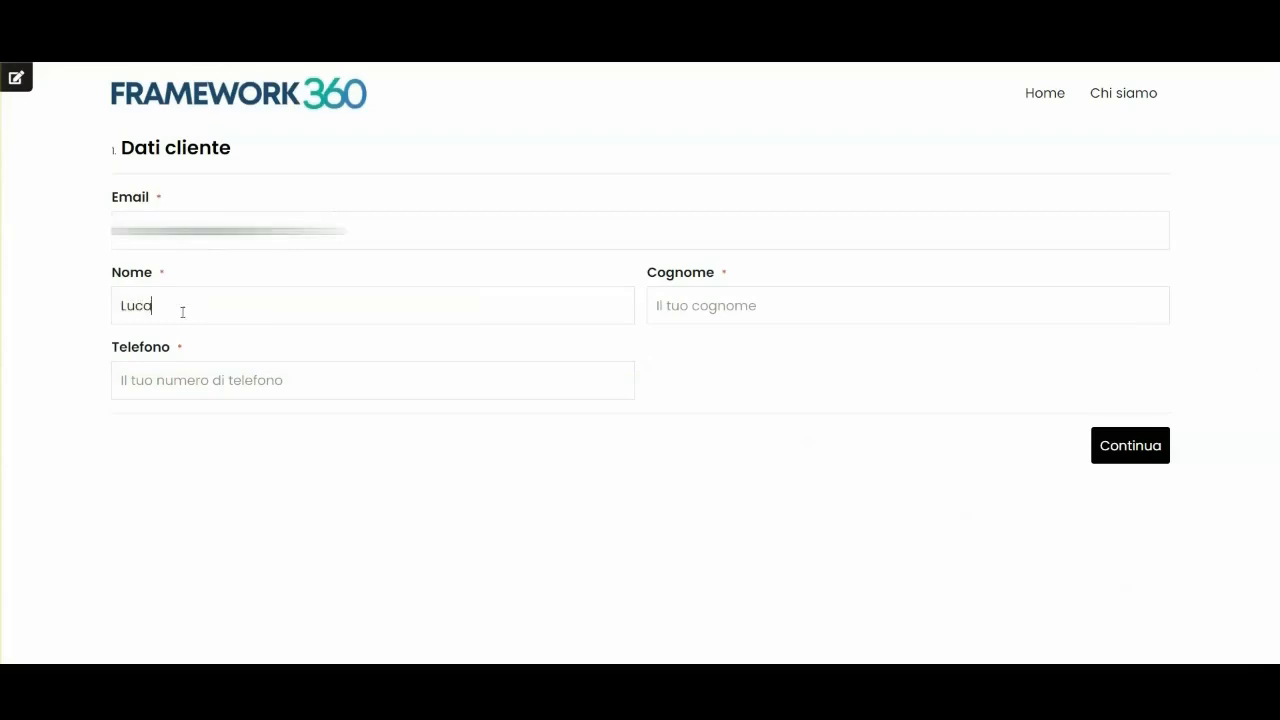
key("Tab")
type("Test")
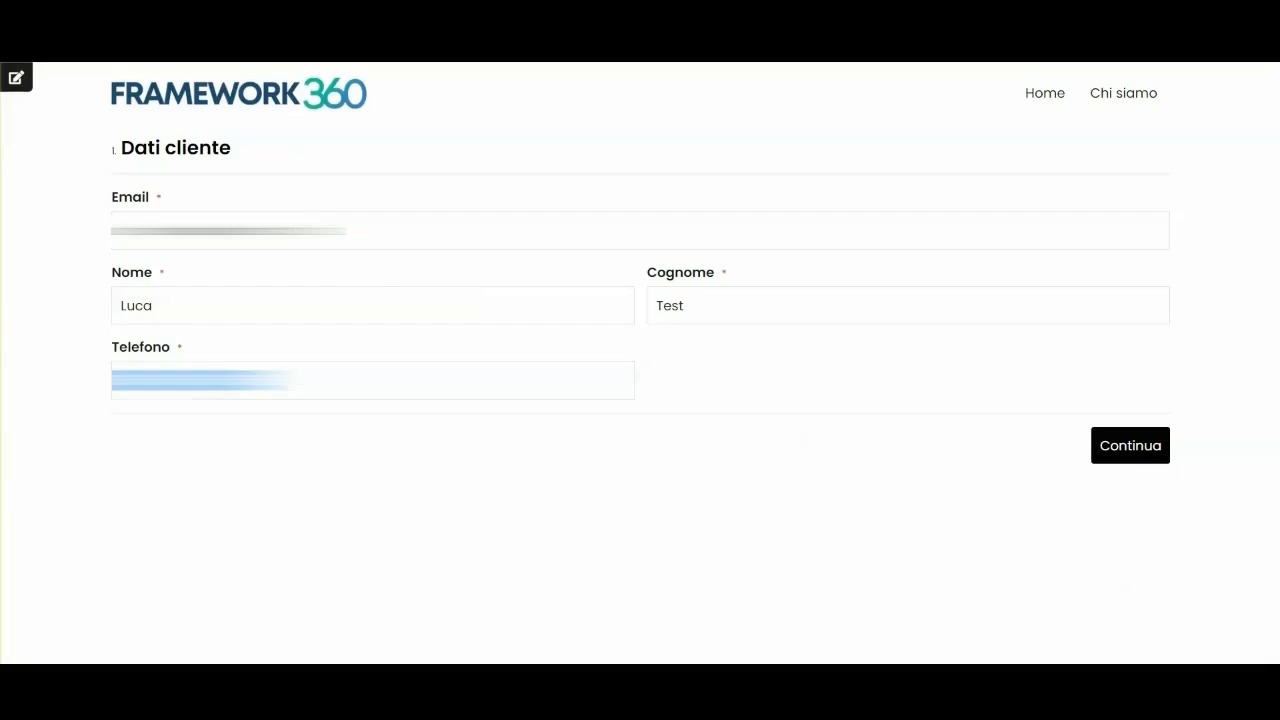
left_click(1095, 445)
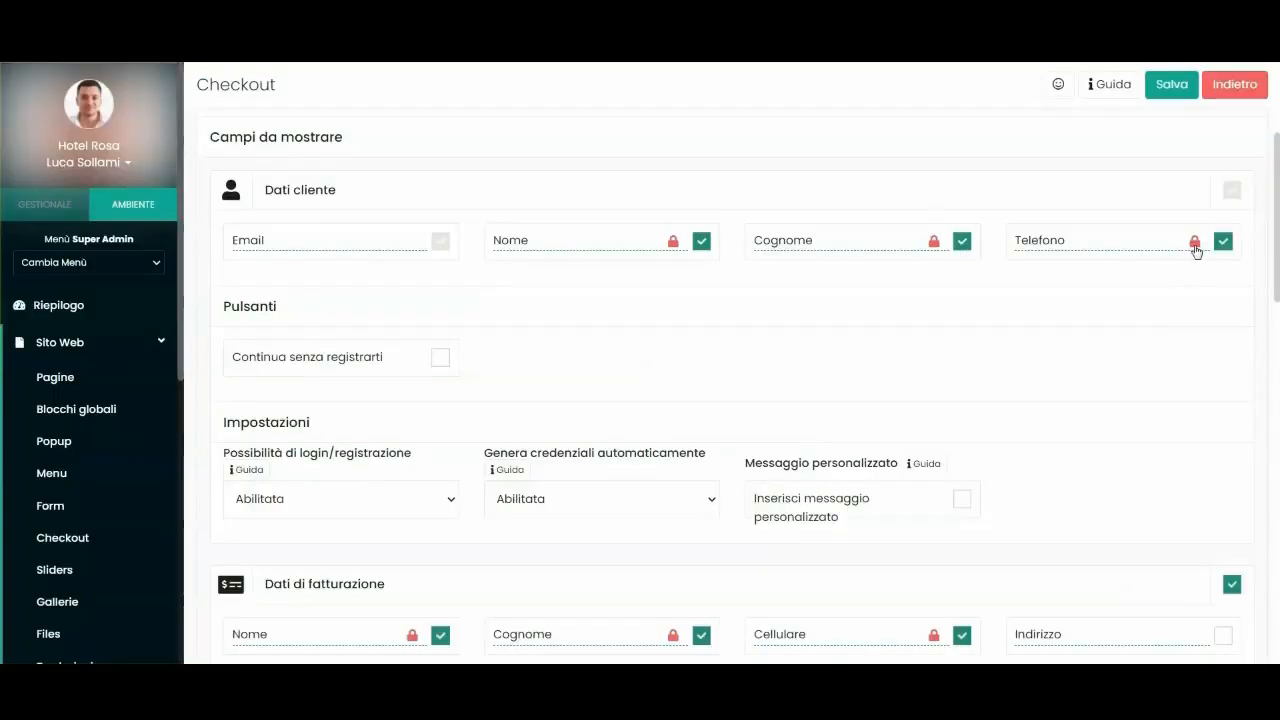
Make Telefono optional in the Cassa checkout, save, and confirm 'Telefono (Opzionale)' on the live page.
left_click(1195, 243)
left_click(1171, 84)
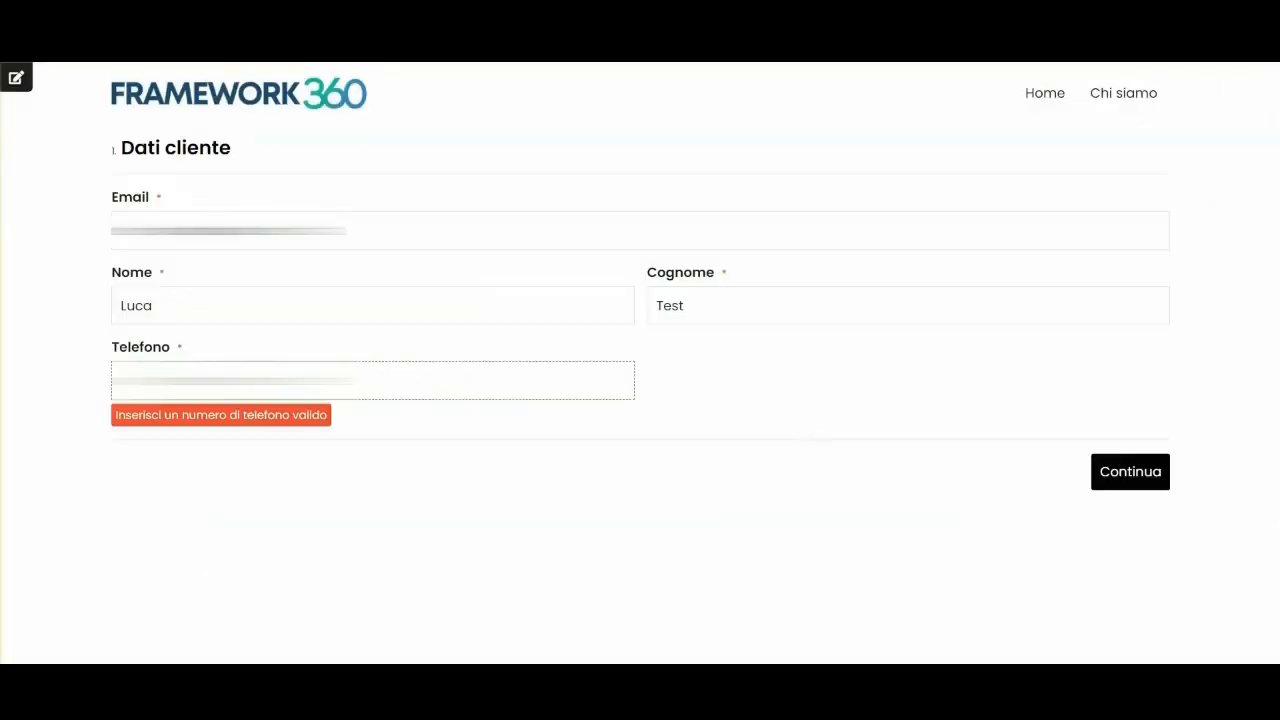
key("F5")
double_click(182, 350)
left_click_drag(109, 350, 303, 357)
left_click(303, 357)
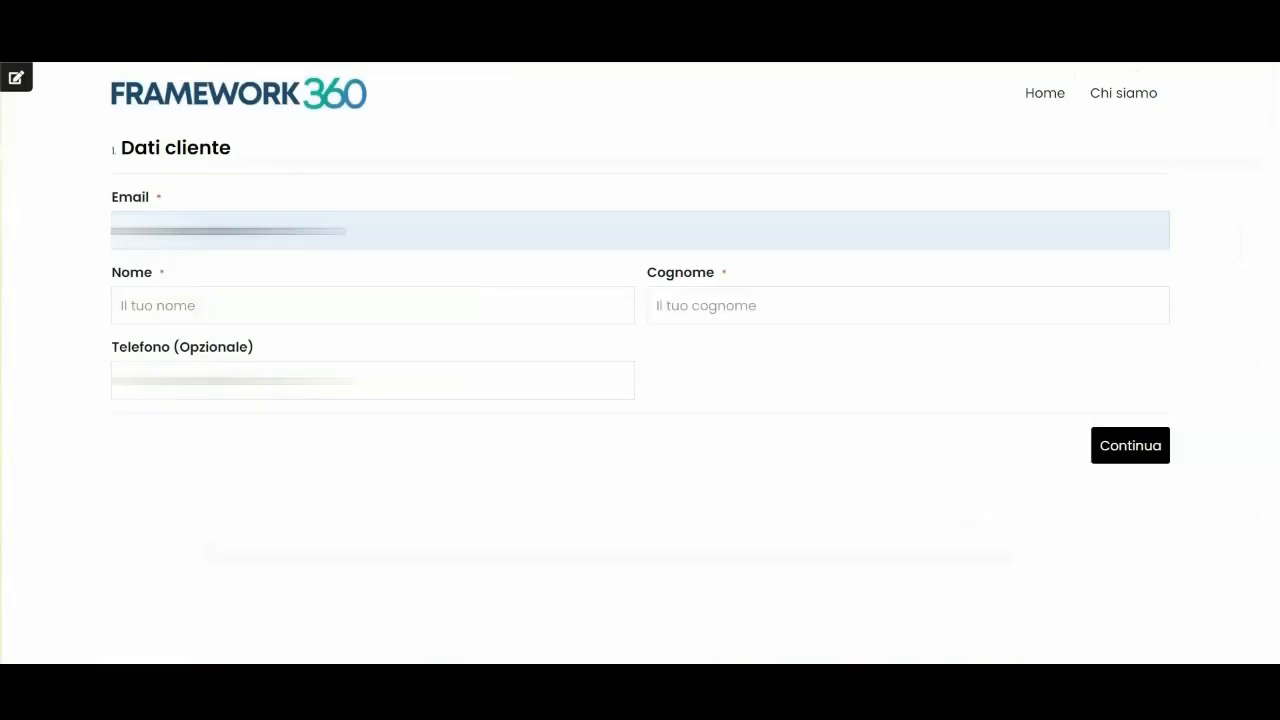
key("F5")
Enter the customer's first name and test surname, then proceed to billing details.
left_click(169, 294)
type("Luca")
key("Tab")
type("Test")
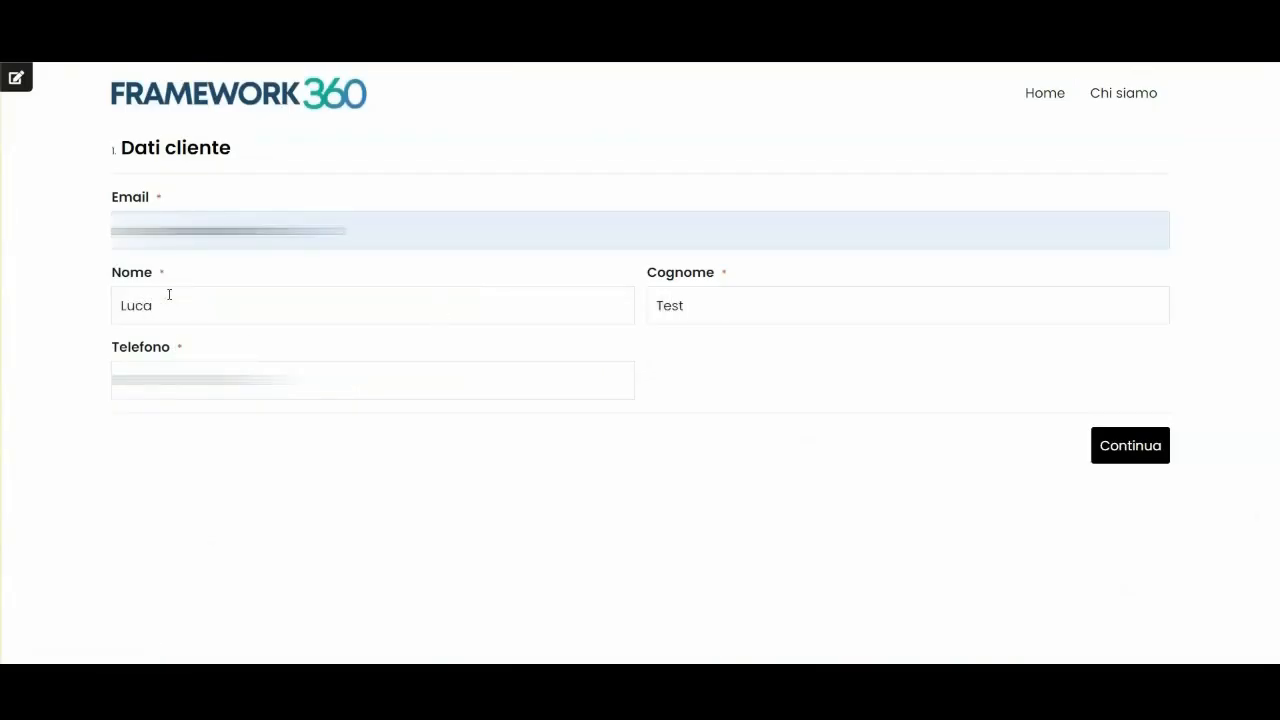
left_click(1108, 446)
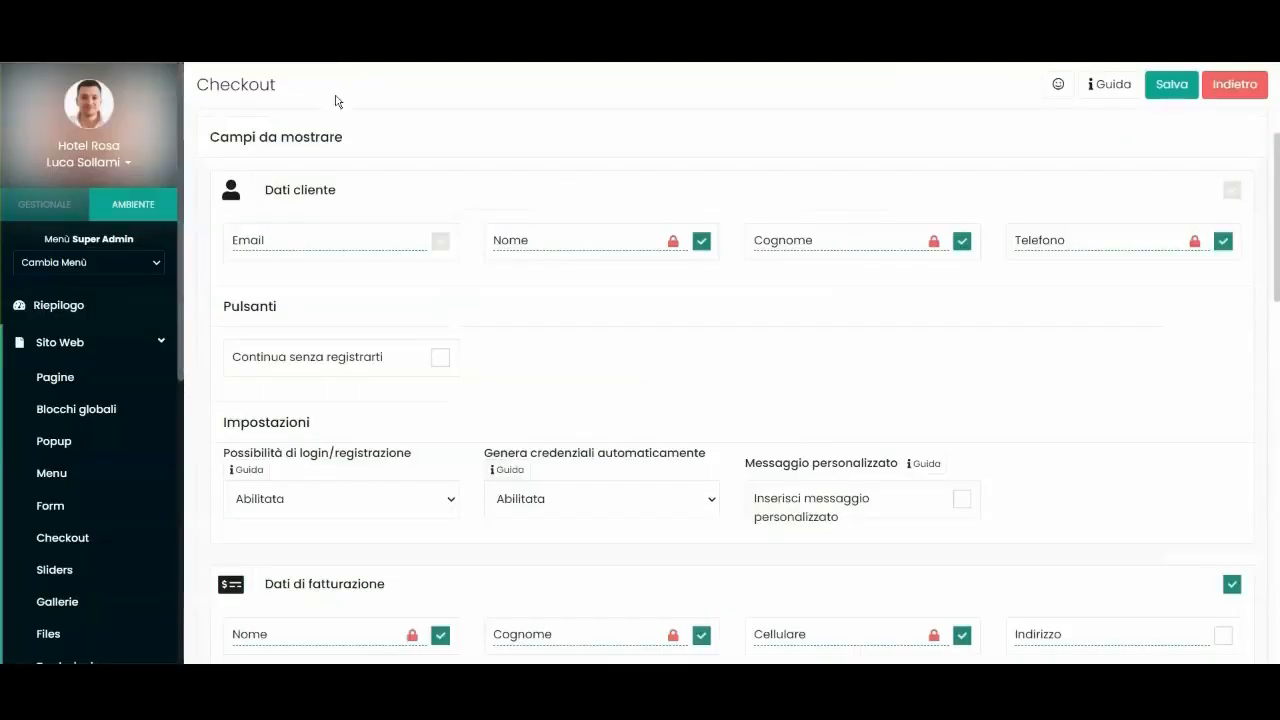
Add Indirizzo to the billing details as a required field and save.
scroll(360, 320, "down", 6)
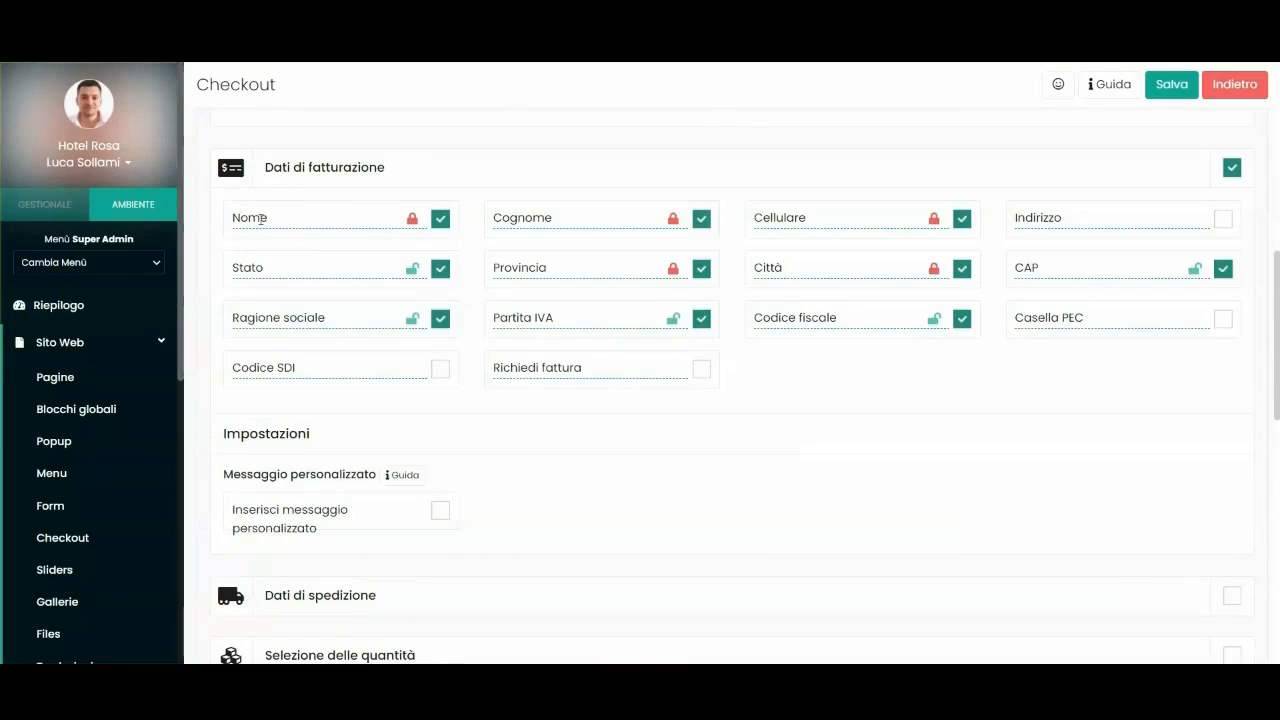
left_click(1223, 218)
left_click(1195, 220)
left_click(1178, 92)
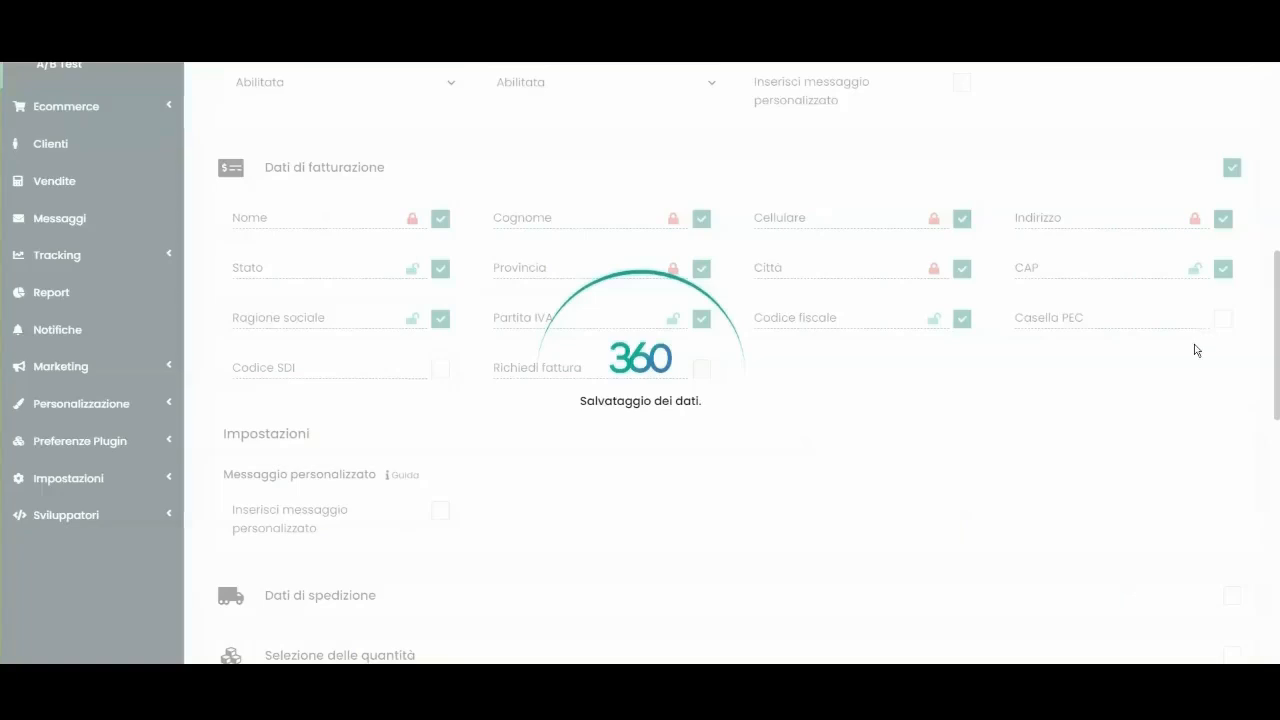
Require Stato and CAP, save, and add the Codice SDI field.
left_click(412, 268)
left_click(1194, 270)
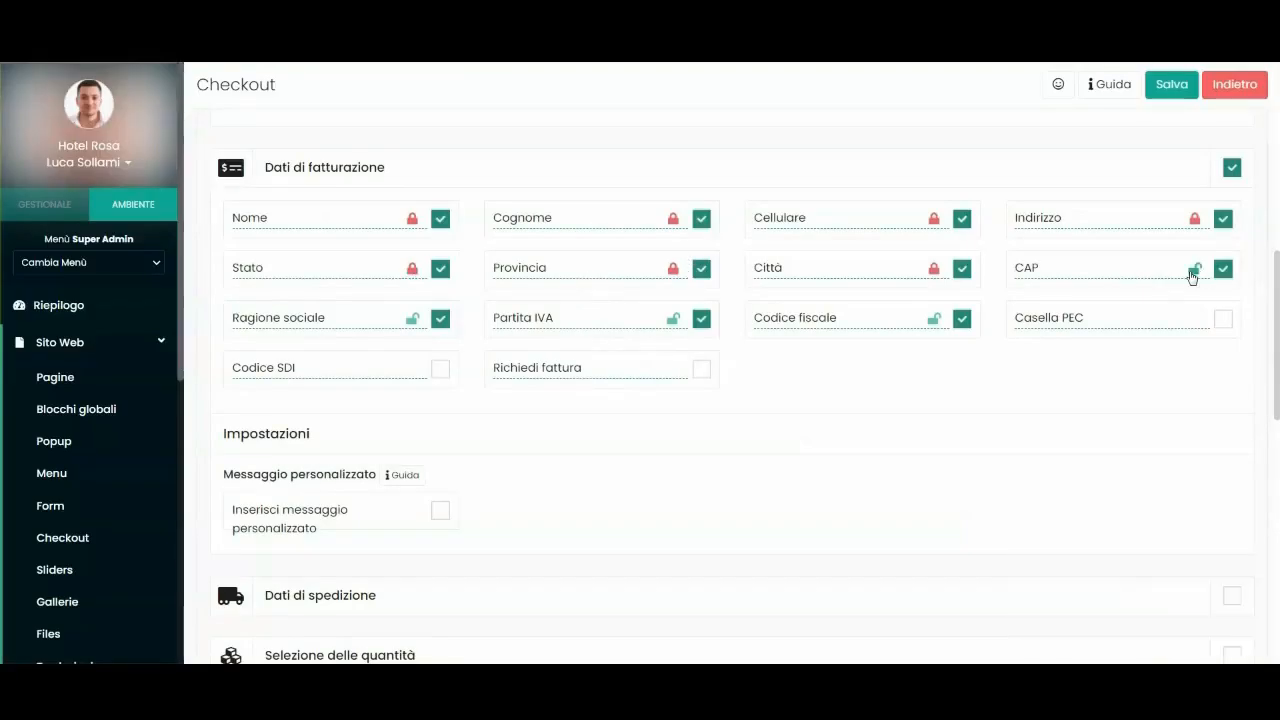
left_click(1171, 84)
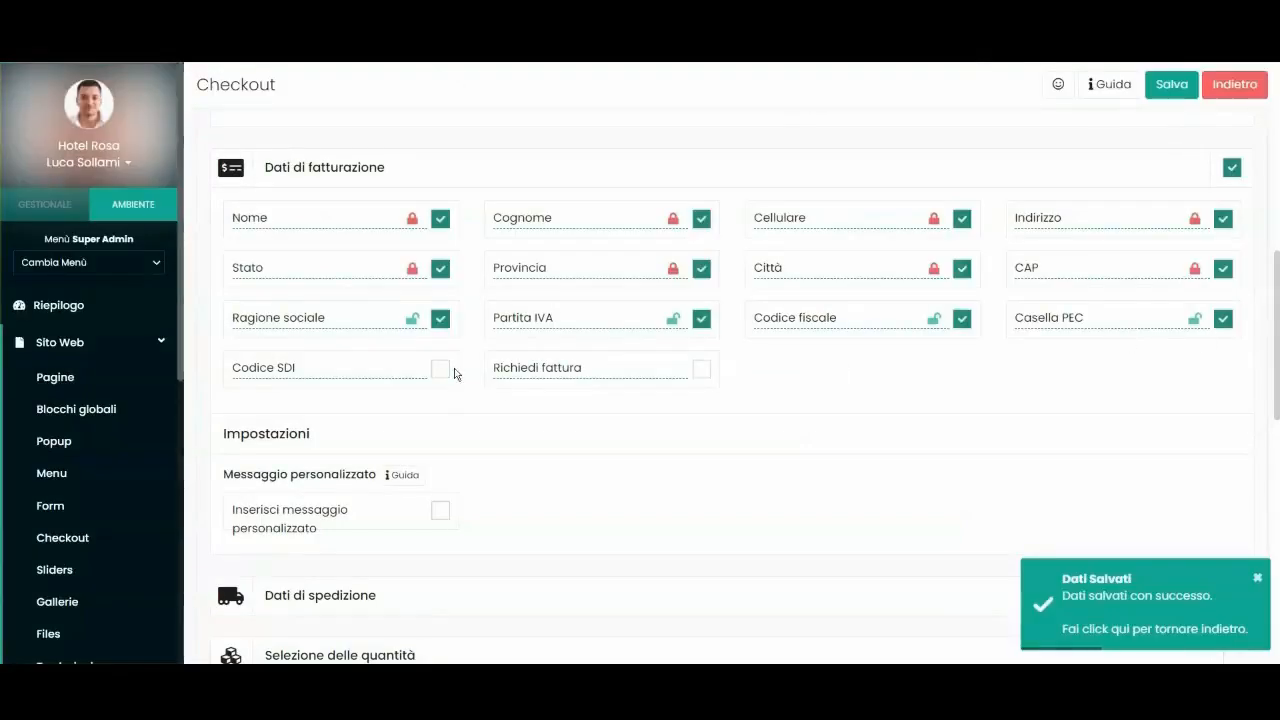
left_click(441, 370)
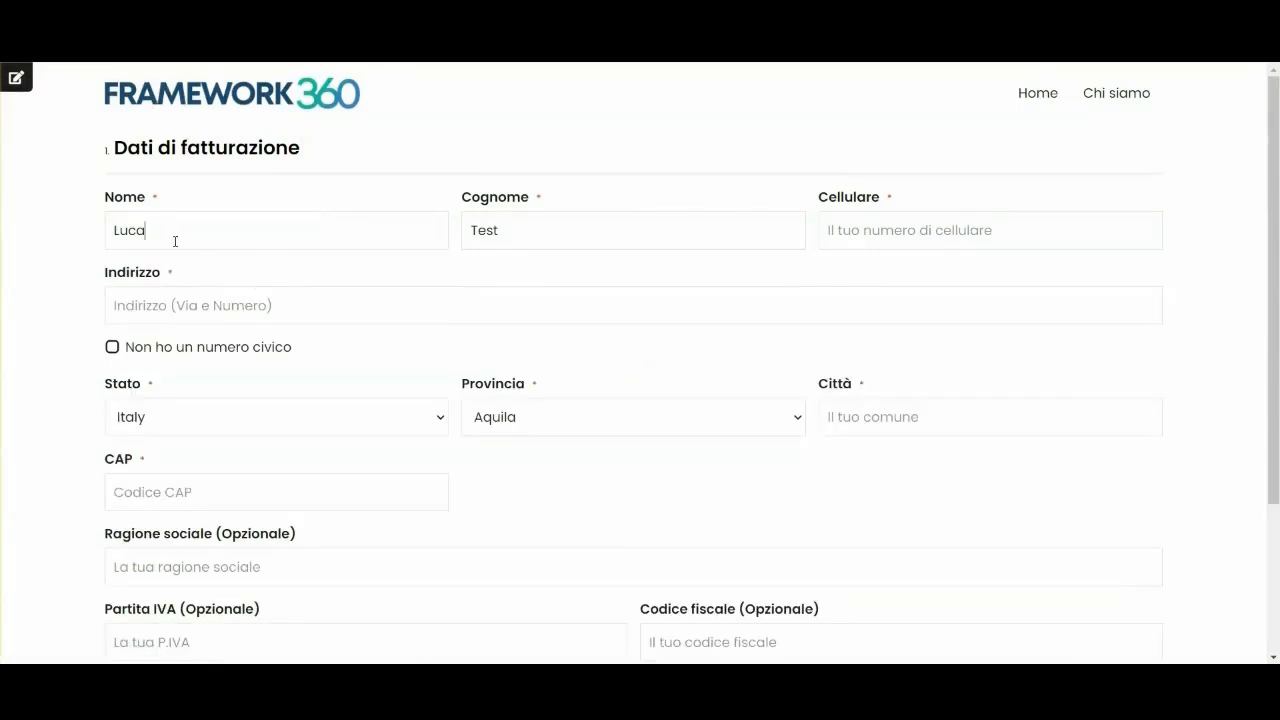
Enter a test billing street address and keep Italy as the country.
left_click_drag(167, 212, 175, 203)
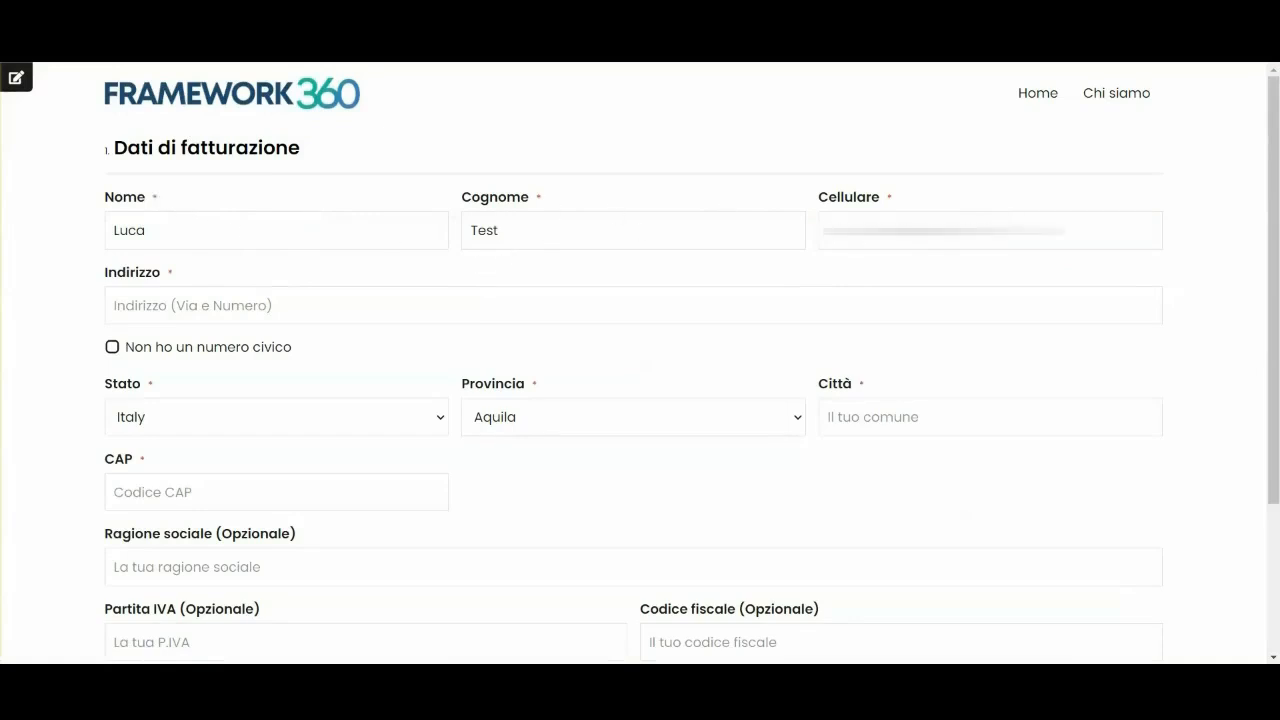
left_click(245, 315)
type("Via")
type("roma 45")
scroll(245, 316, "down", 2)
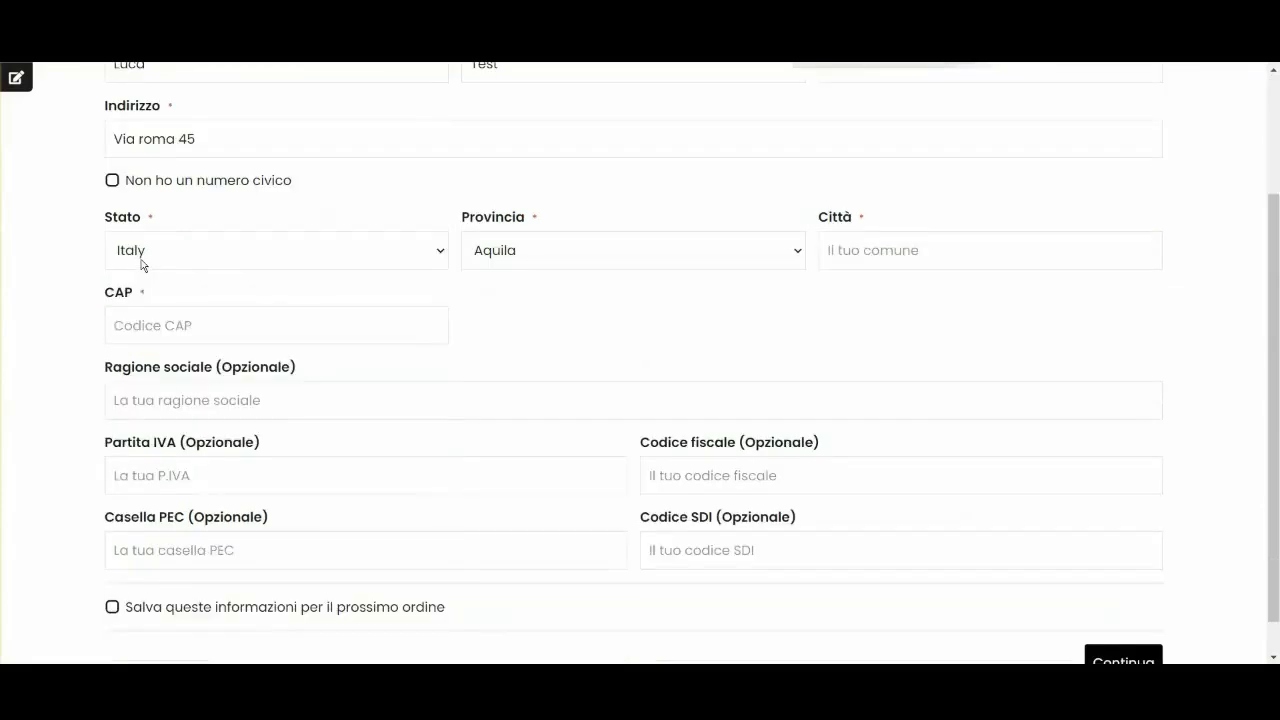
left_click(143, 260)
scroll(206, 486, "down", 5)
scroll(207, 492, "up", 5)
left_click(3, 313)
Choose Torino as the province and fill in the city and postcode.
left_click(513, 252)
scroll(520, 400, "down", 15)
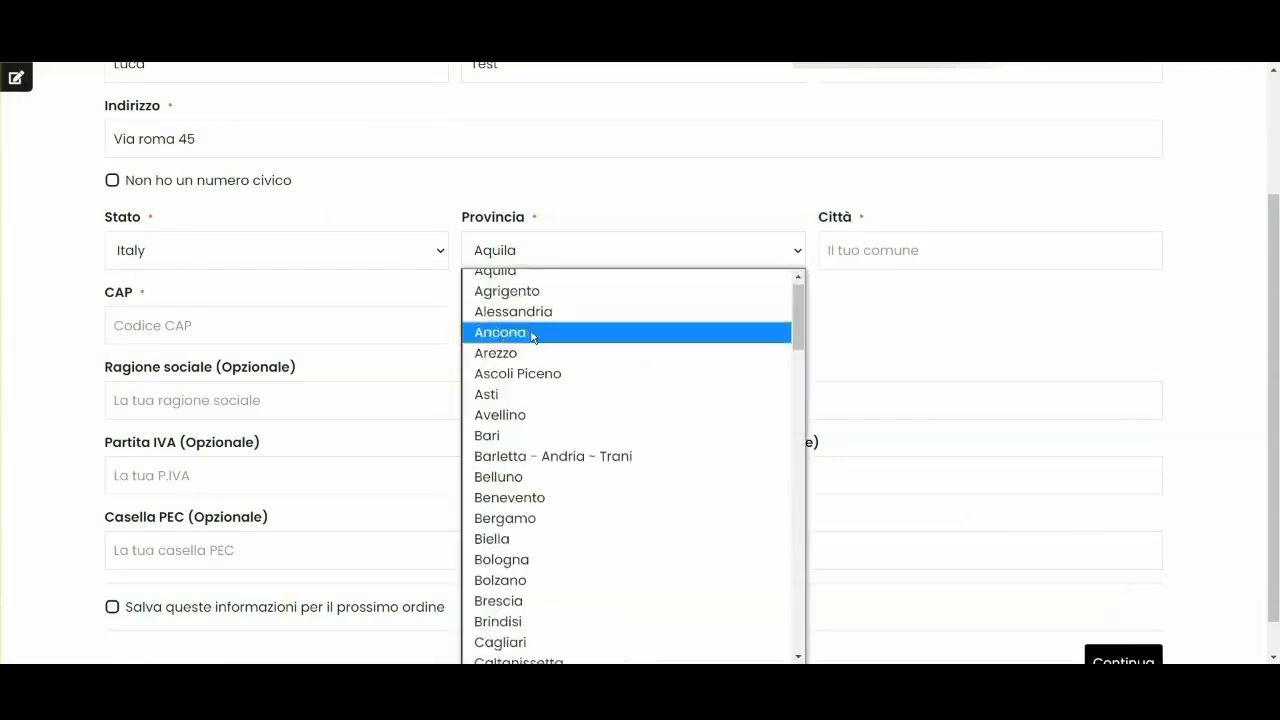
left_click(527, 364)
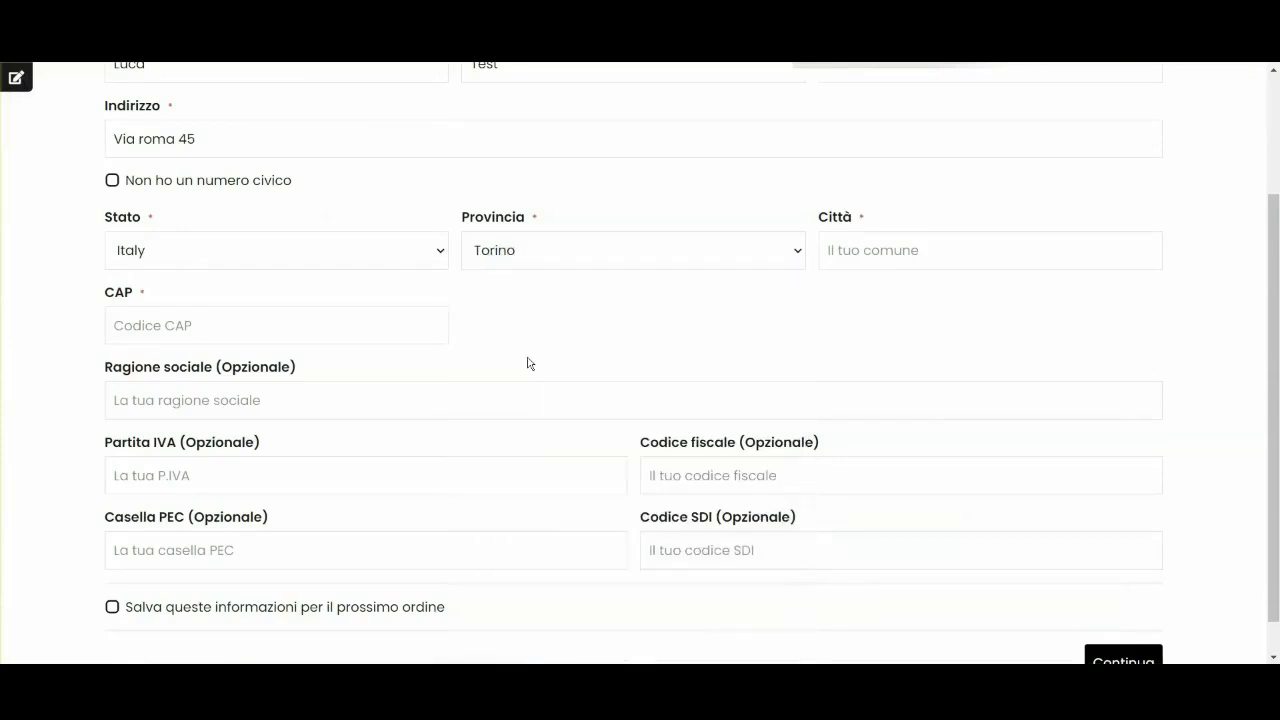
left_click(860, 247)
type("Torino")
key("Tab")
type("10100")
Move past the optional billing fields and continue to the next checkout step.
scroll(338, 351, "down", 1)
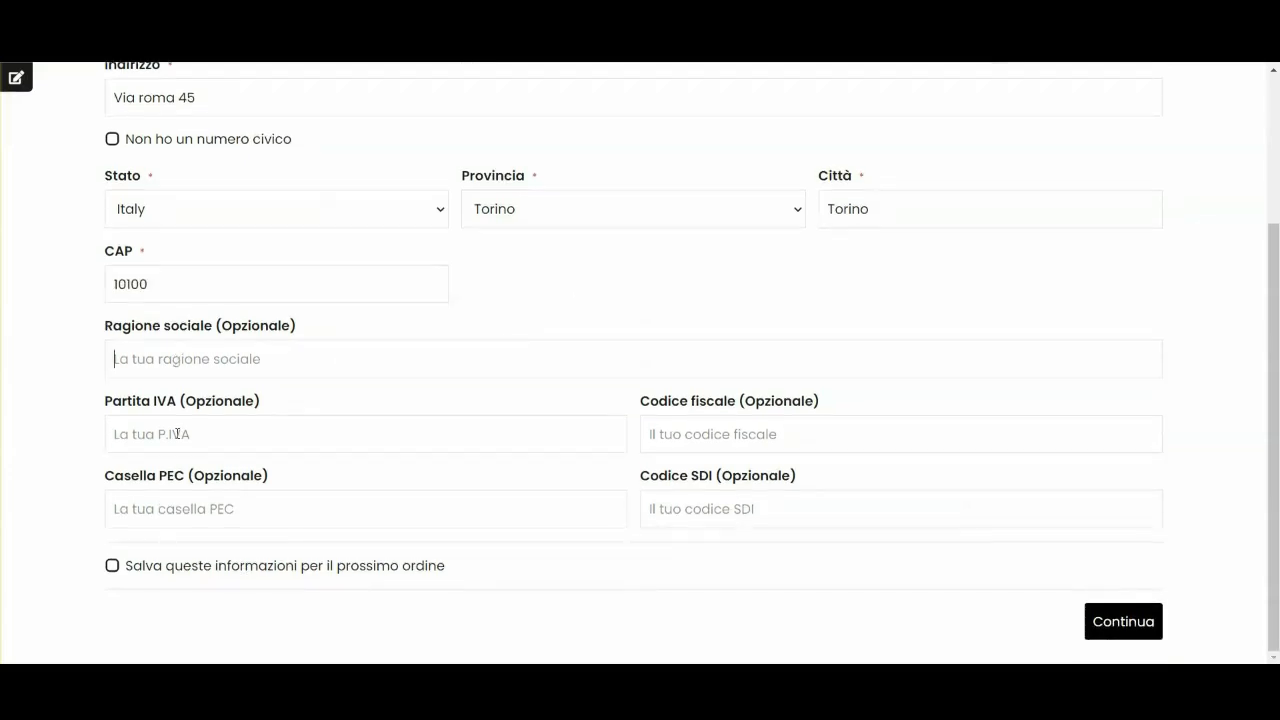
left_click(724, 427)
left_click(1105, 621)
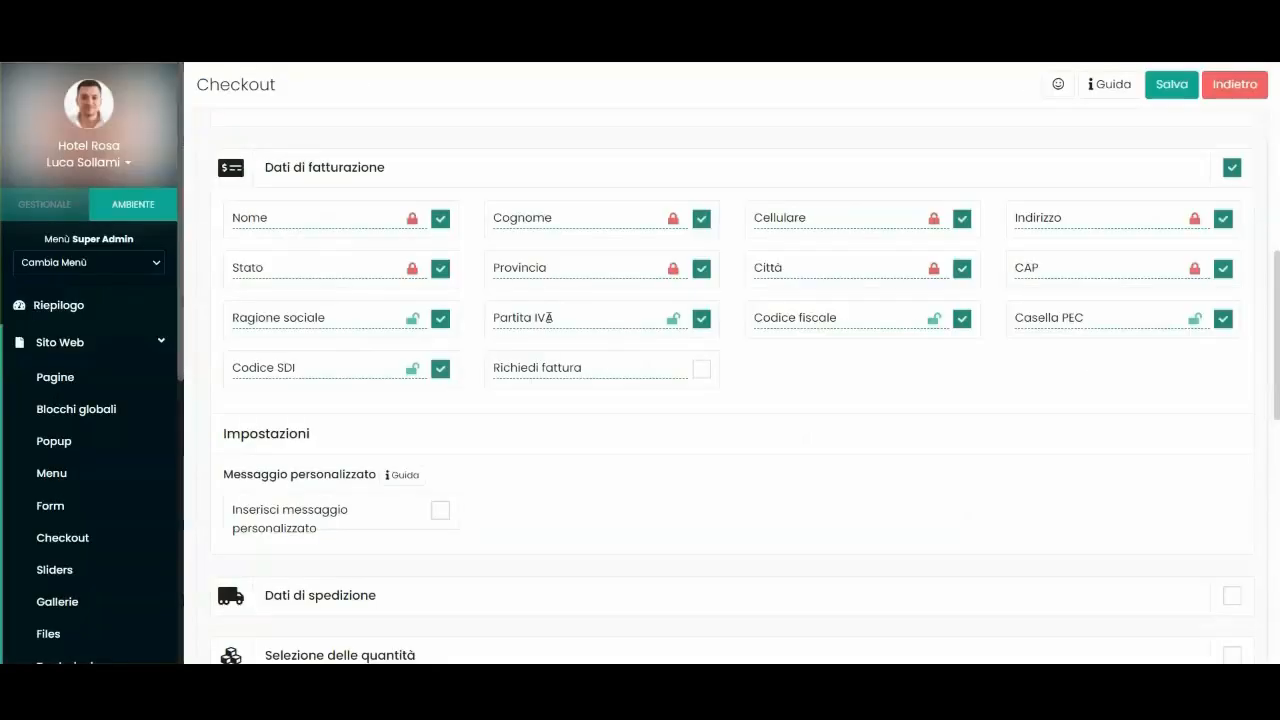
Add the shipping details and shipping method steps to the checkout settings and save.
scroll(543, 446, "down", 3)
scroll(803, 397, "up", 7)
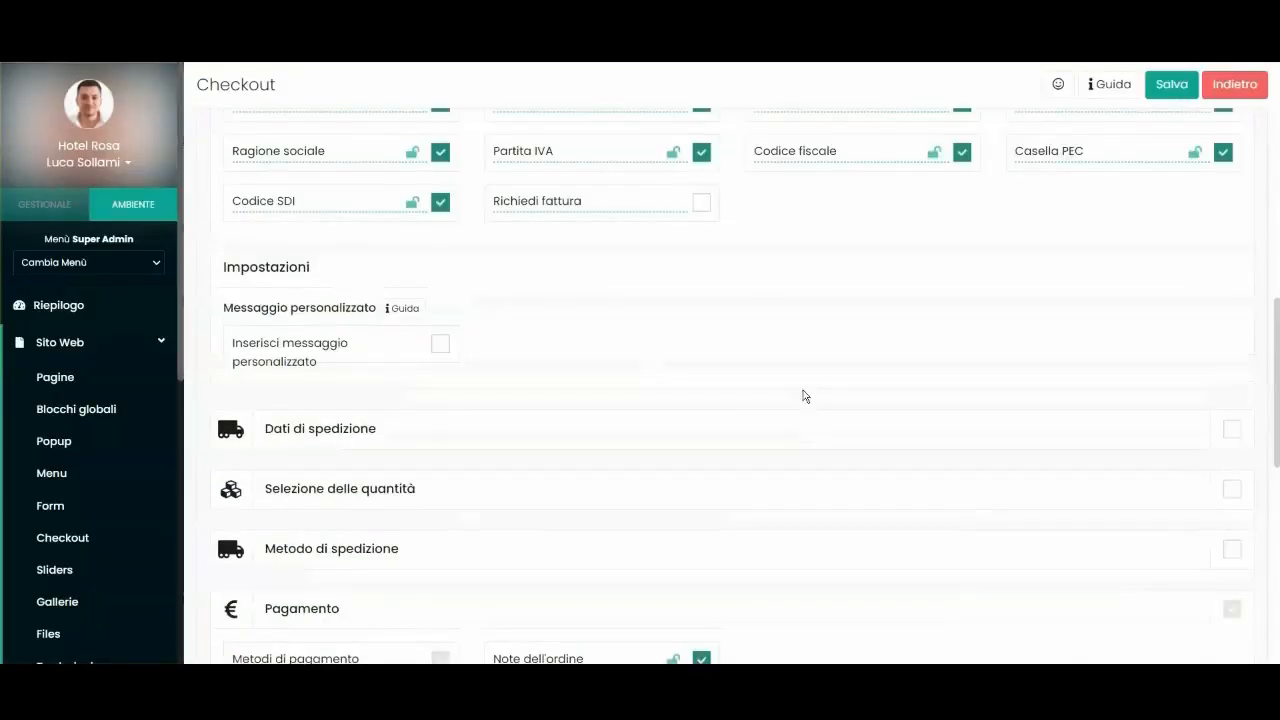
scroll(1269, 390, "down", 8)
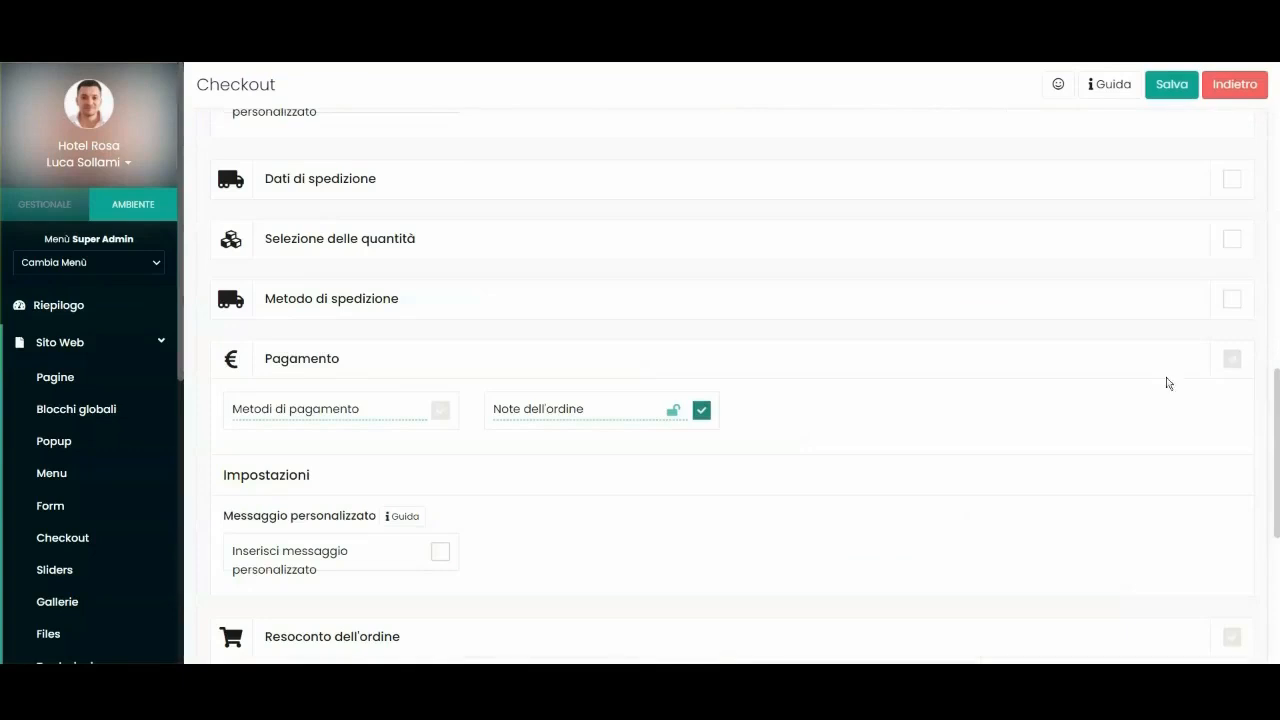
left_click(1230, 181)
scroll(669, 314, "down", 1)
scroll(386, 286, "up", 2)
scroll(510, 334, "down", 4)
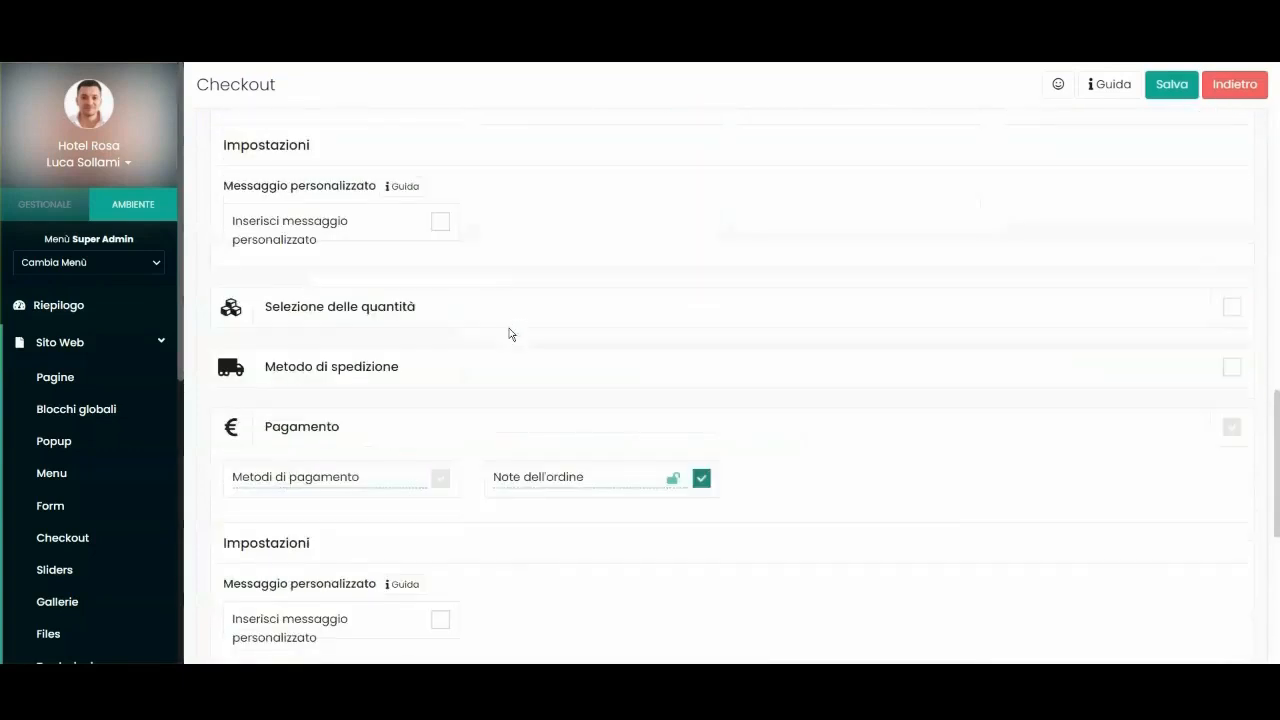
left_click(1232, 366)
left_click(1171, 88)
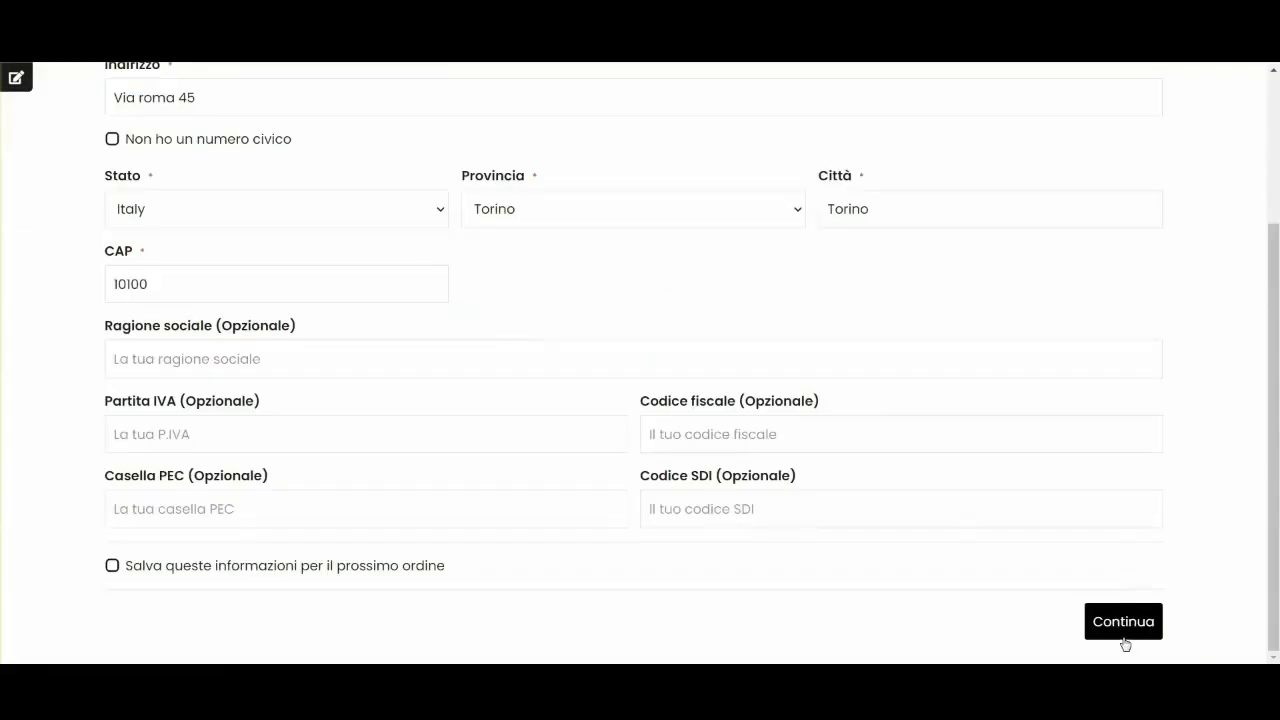
In the shipping details step, keep shipping to the billing address and continue.
left_click(1124, 619)
left_click(152, 201)
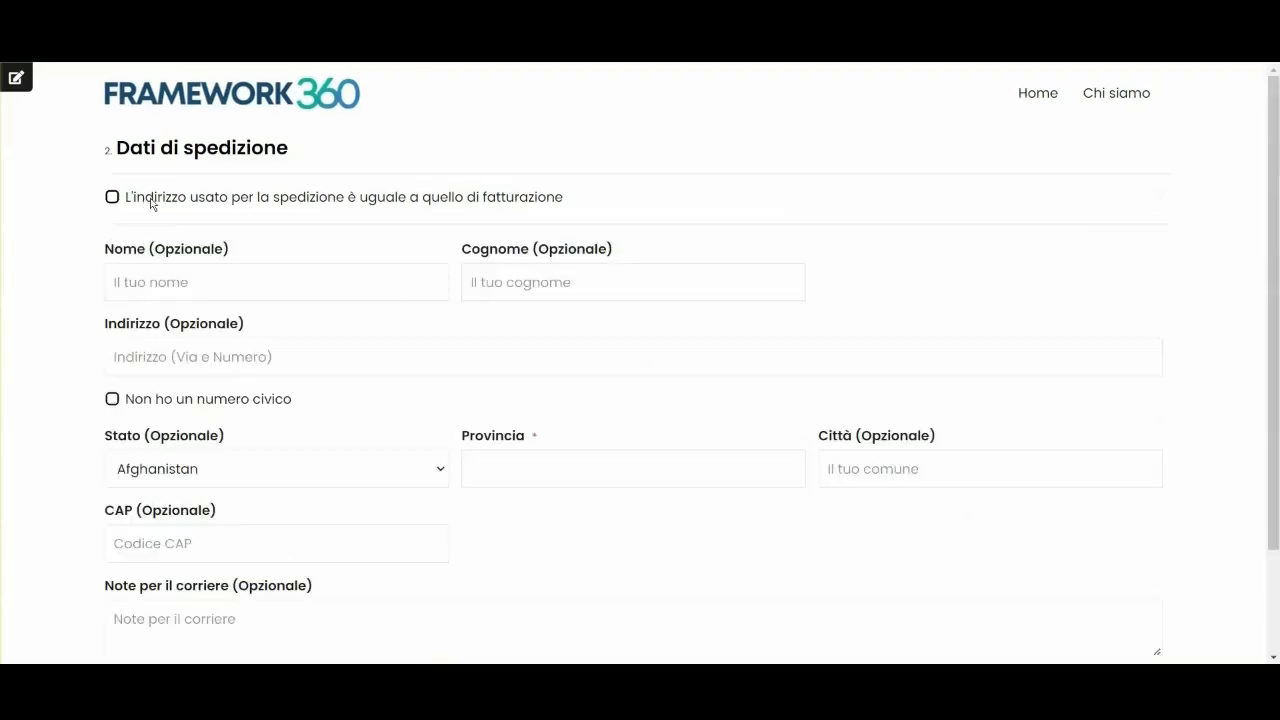
left_click(152, 201)
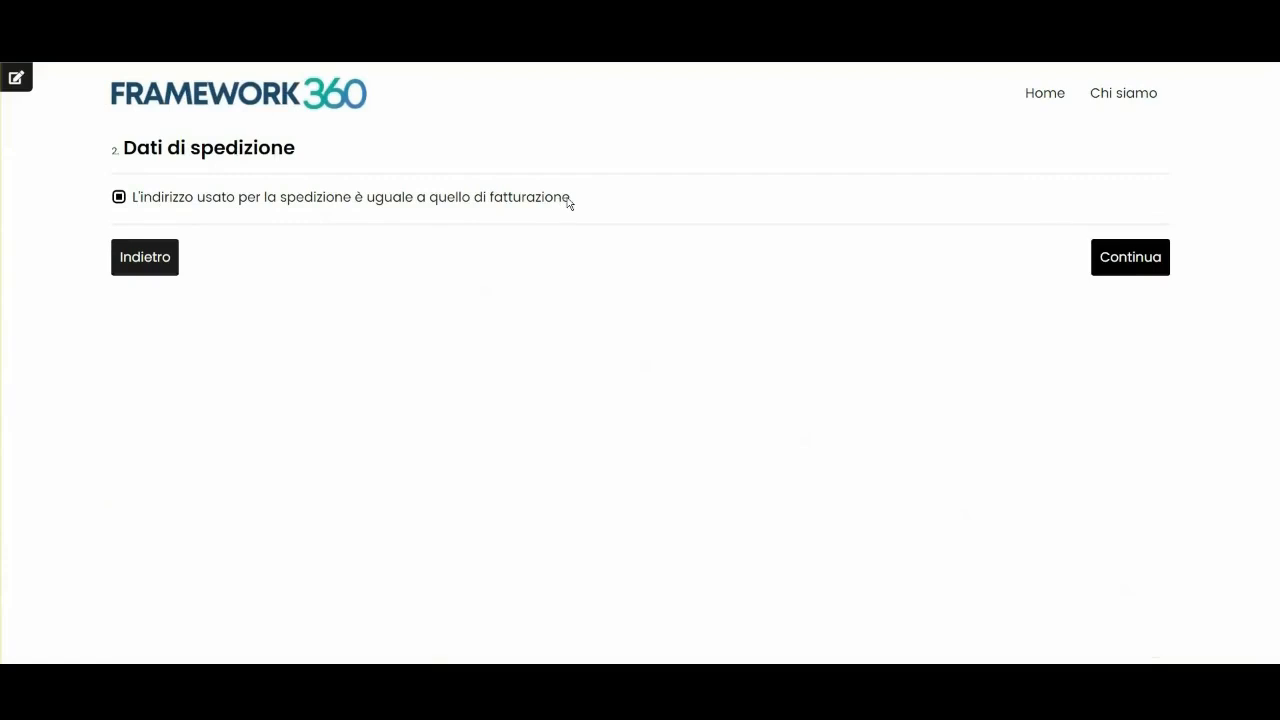
left_click(118, 199)
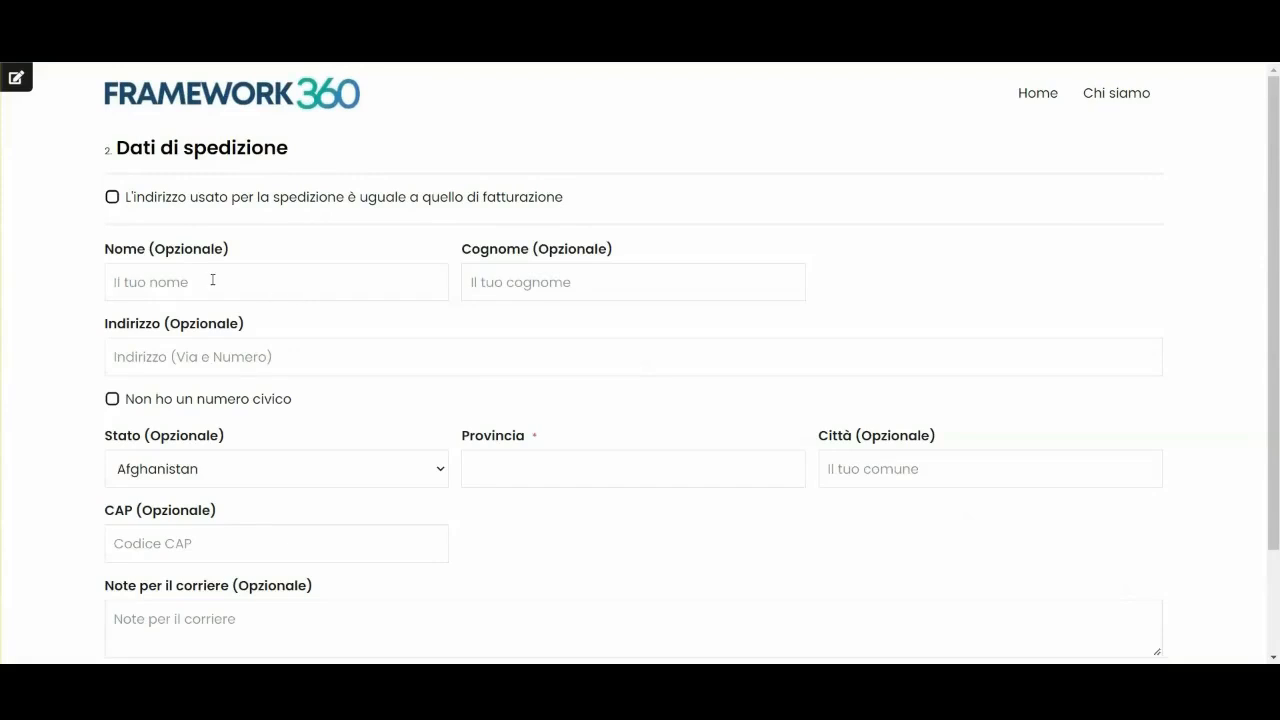
scroll(218, 282, "down", 1)
type("Luca")
left_click(112, 114)
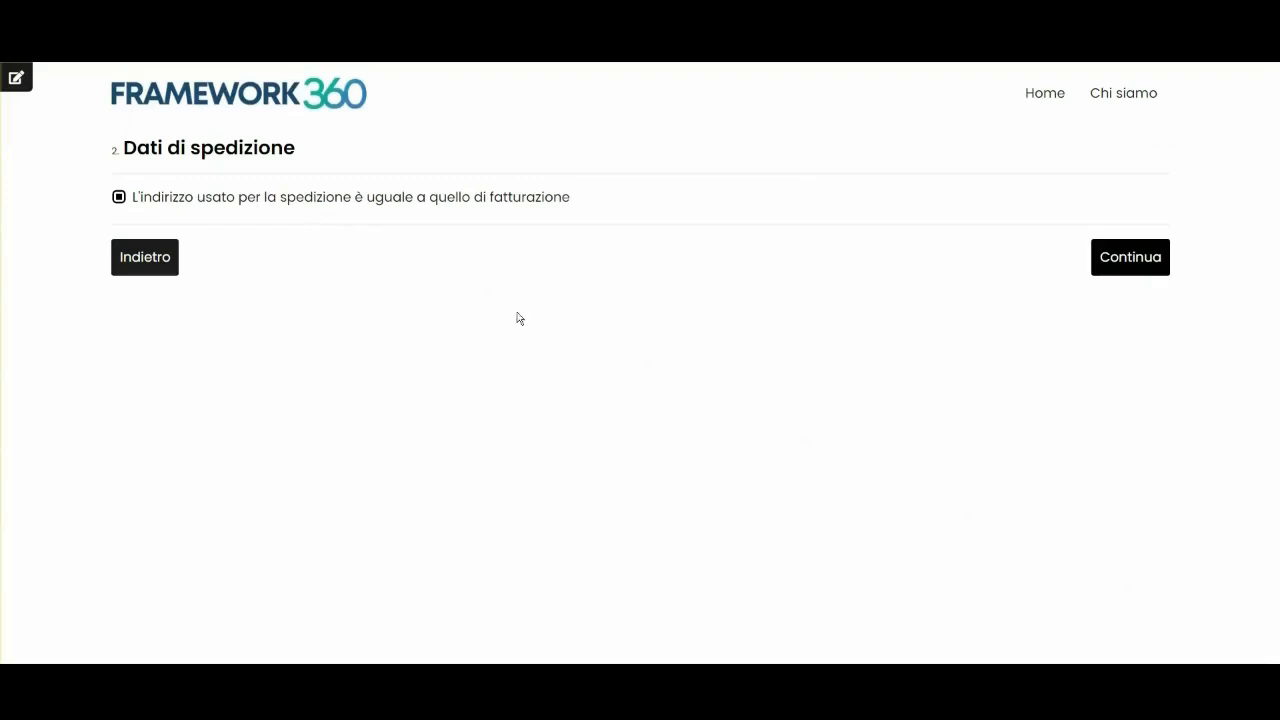
left_click(1143, 260)
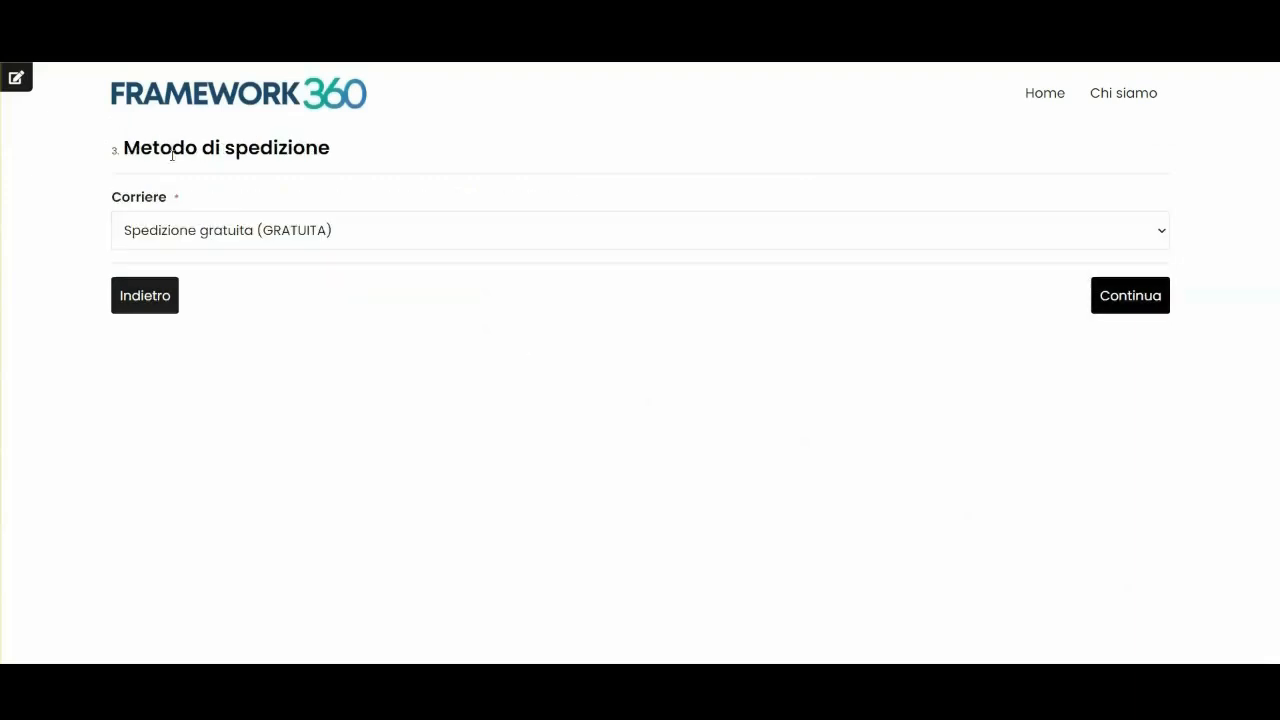
Check the Corriere dropdown, which offers only free shipping.
left_click_drag(116, 148, 351, 154)
left_click(353, 155)
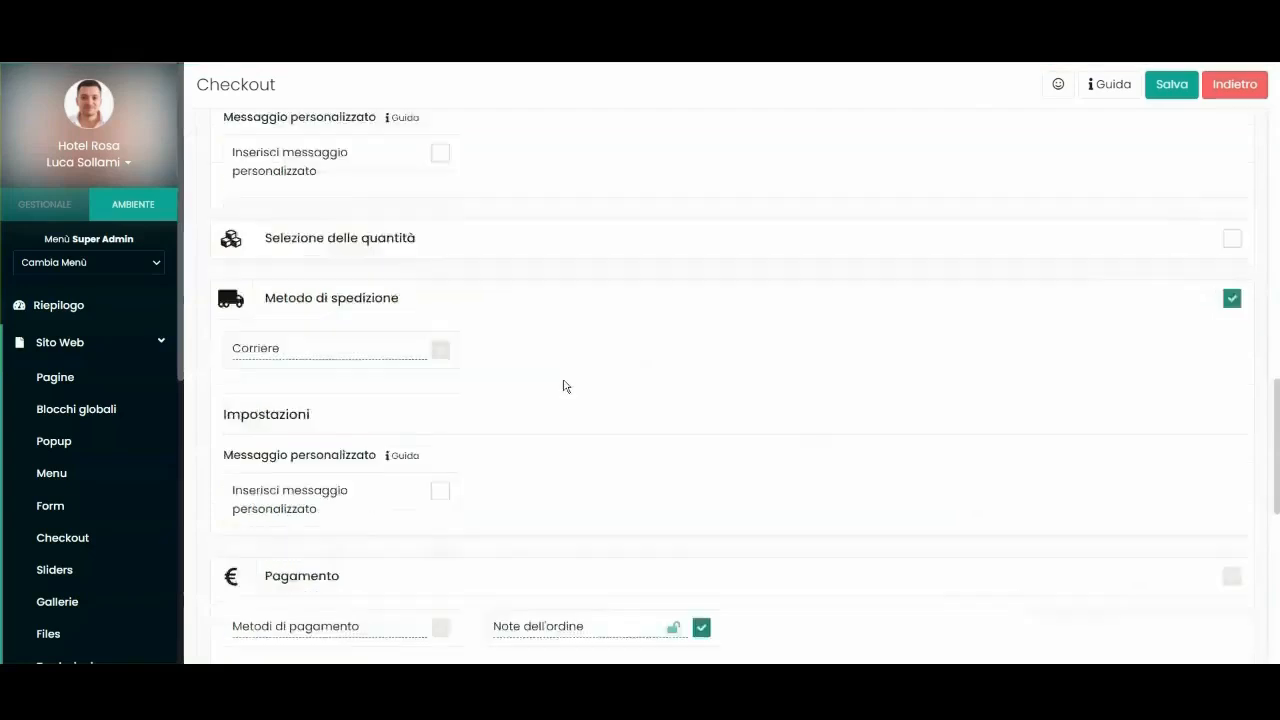
scroll(563, 386, "down", 1)
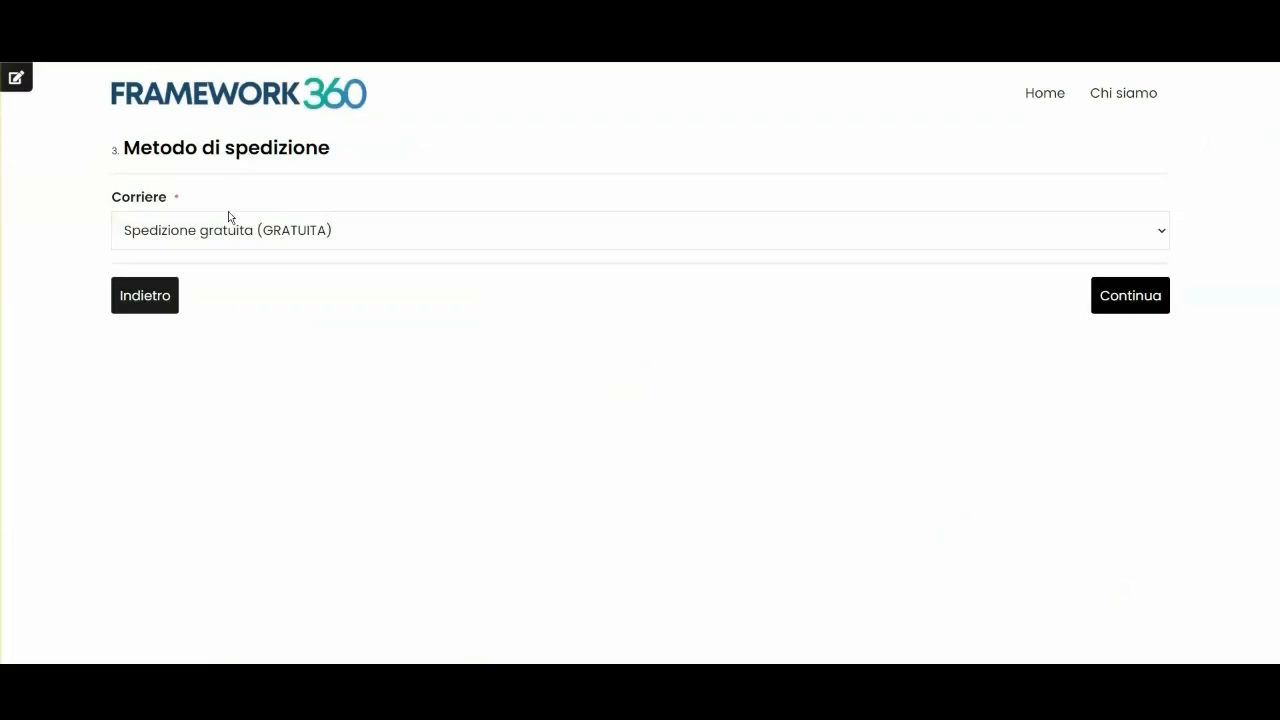
left_click(224, 232)
left_click(205, 241)
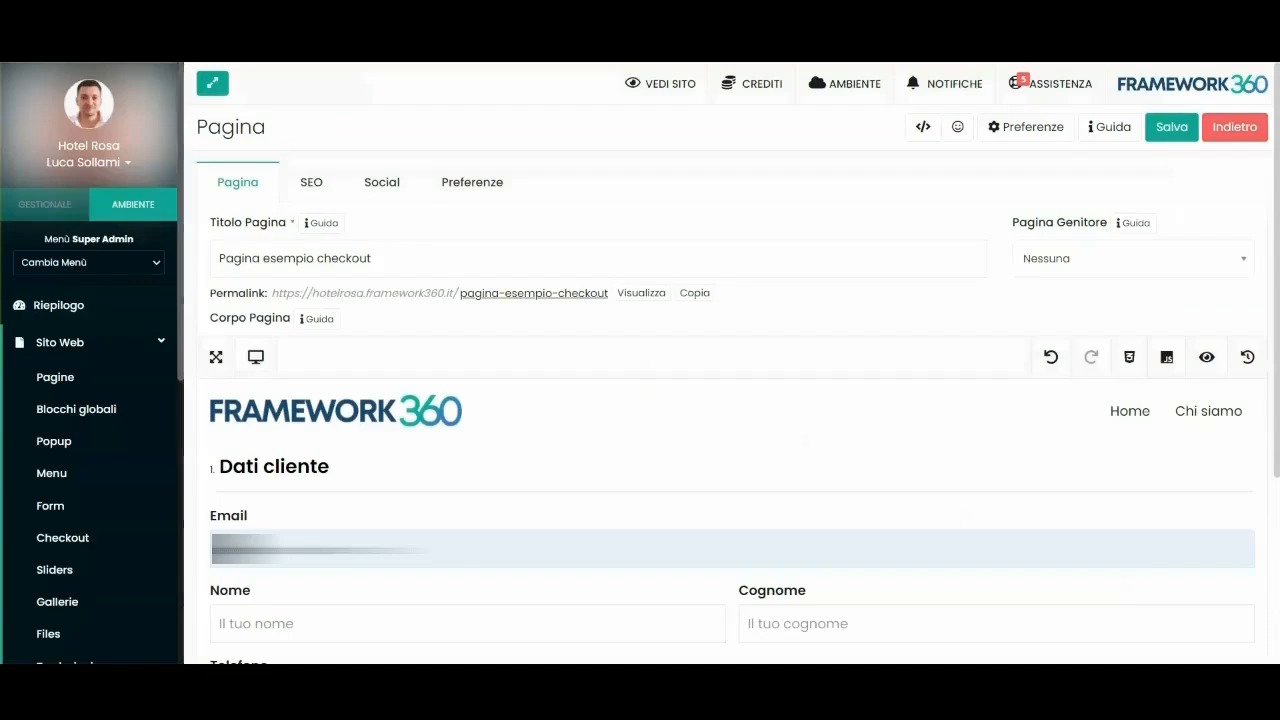
scroll(103, 377, "down", 5)
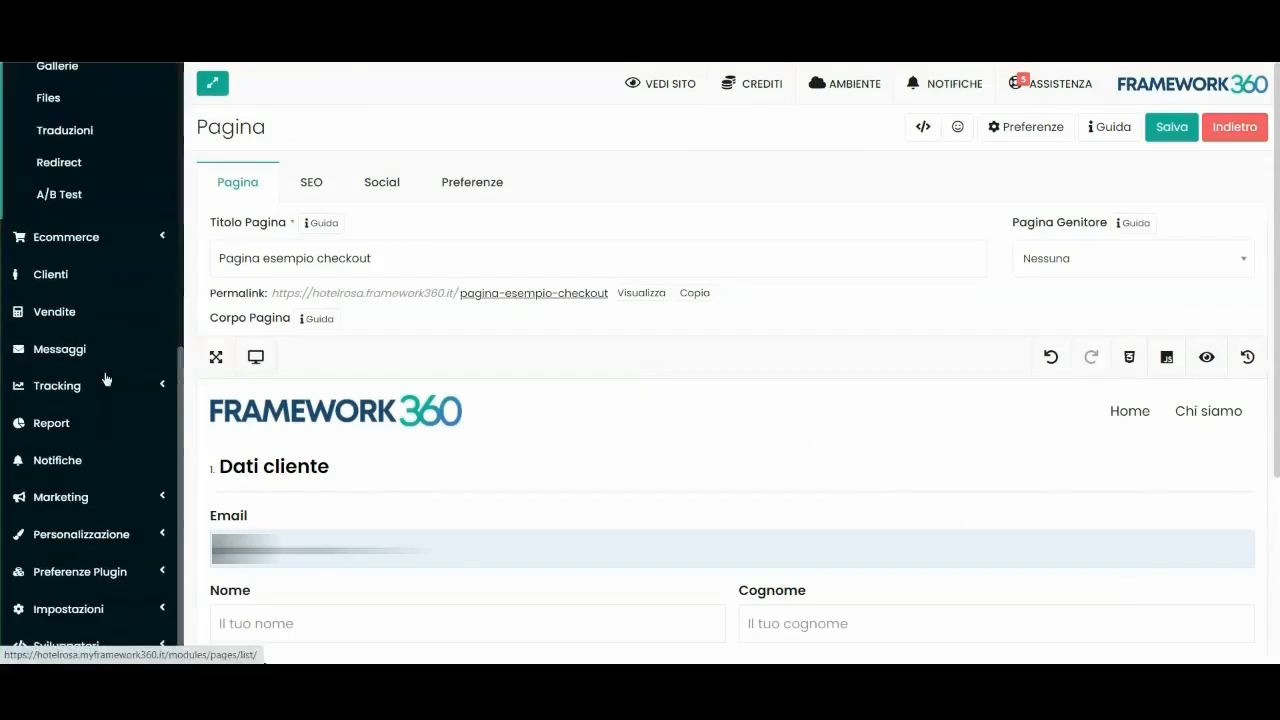
Under Impostazioni > Vendita > Spedizioni, add Corriere SDA with price 12.
left_click(68, 609)
left_click(80, 505)
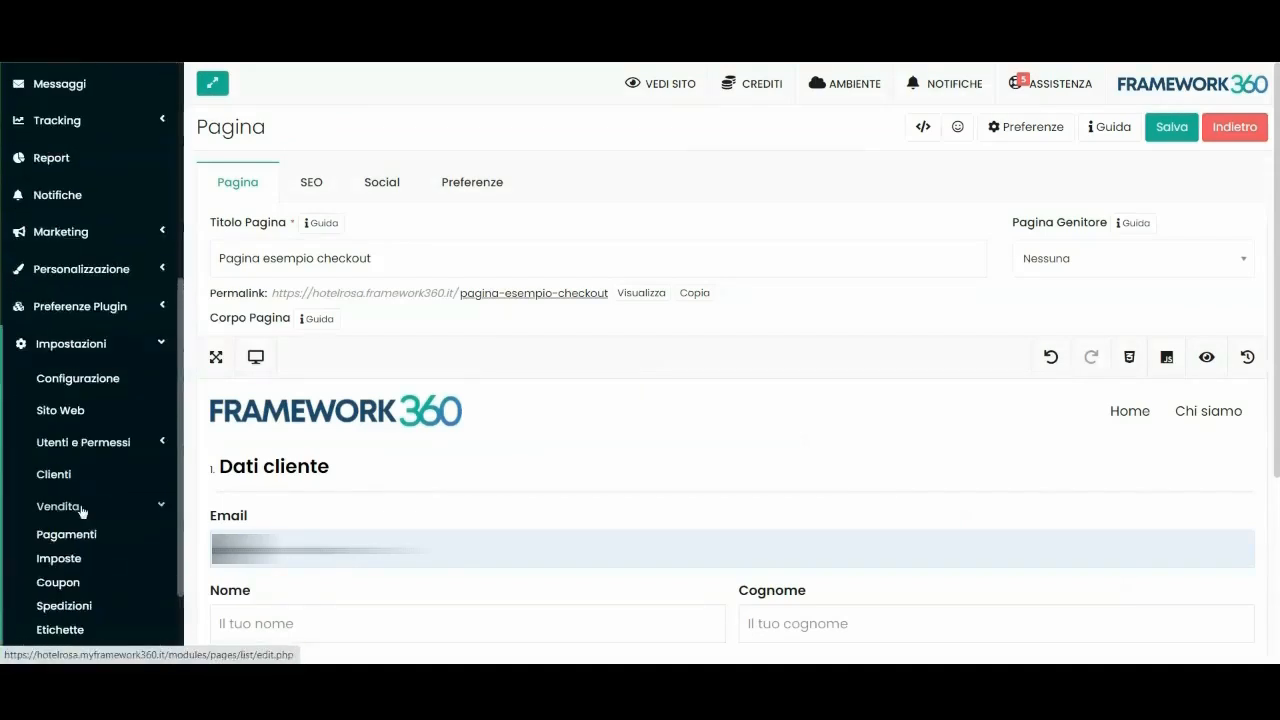
left_click(67, 482)
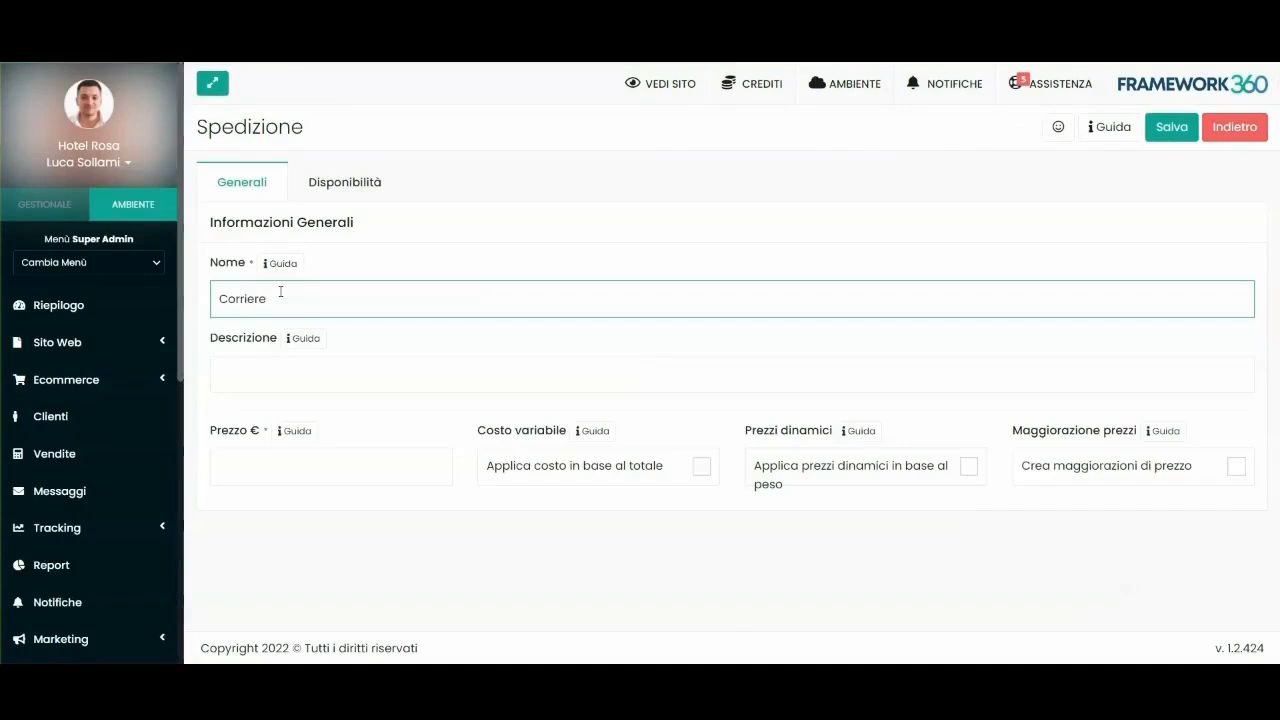
type("SDA")
left_click(308, 465)
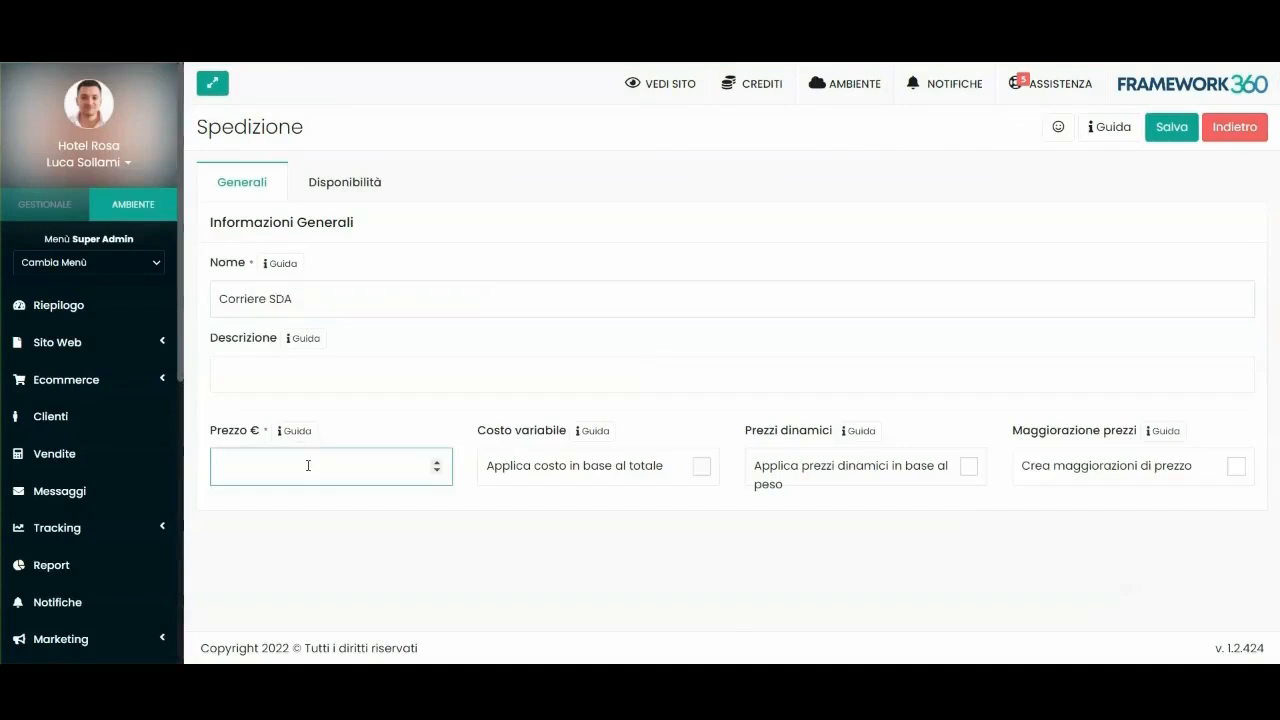
type("12")
Restrict the method's availability to Italy, leaving the minimum and maximum spend empty.
left_click(343, 182)
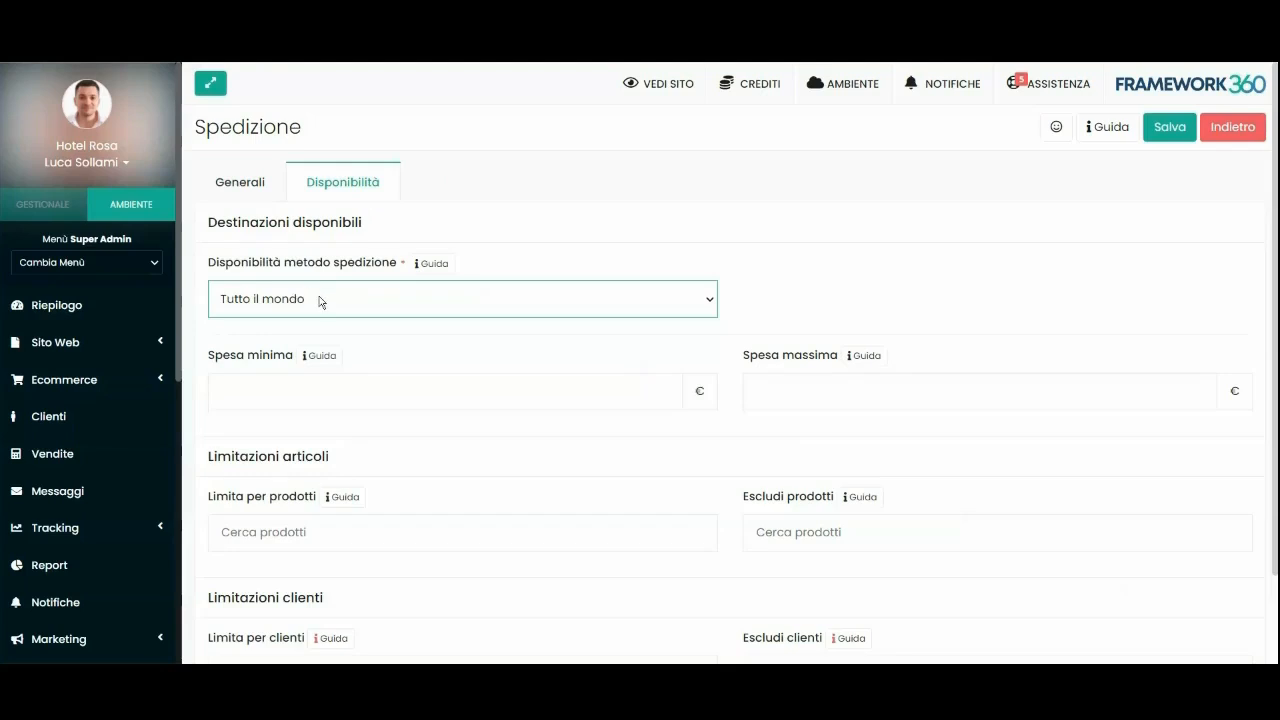
left_click(320, 302)
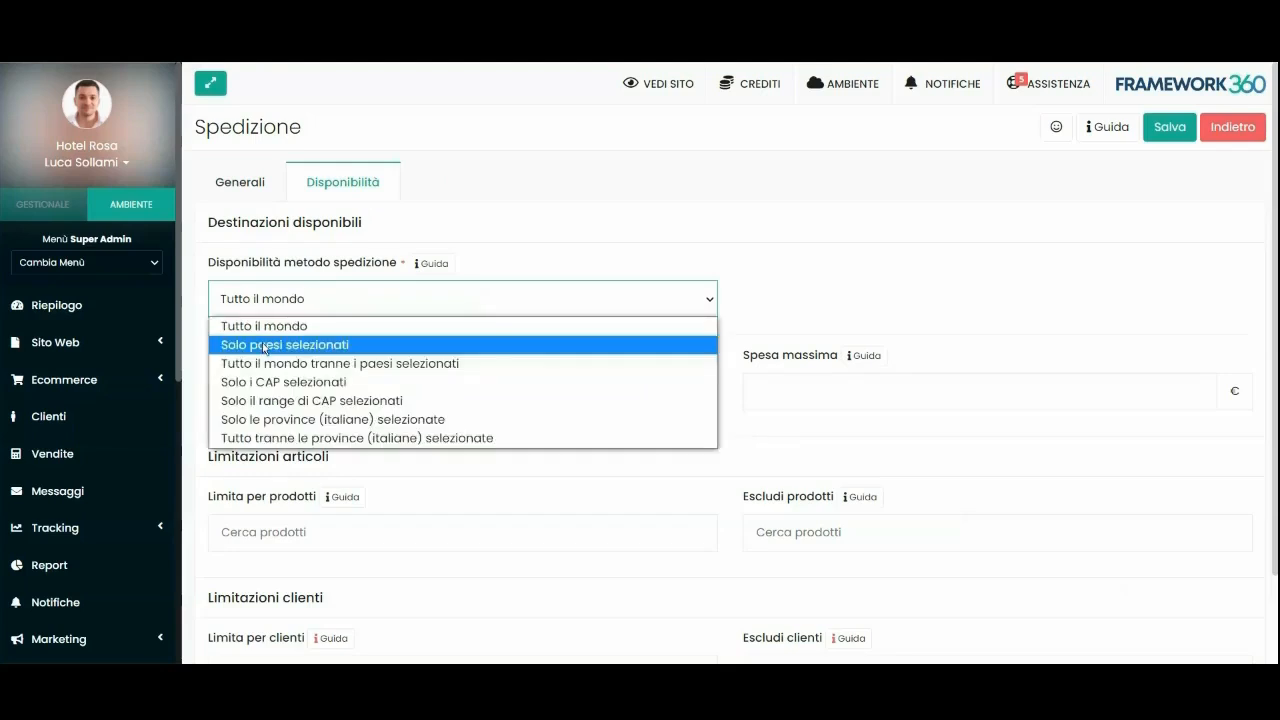
left_click(325, 345)
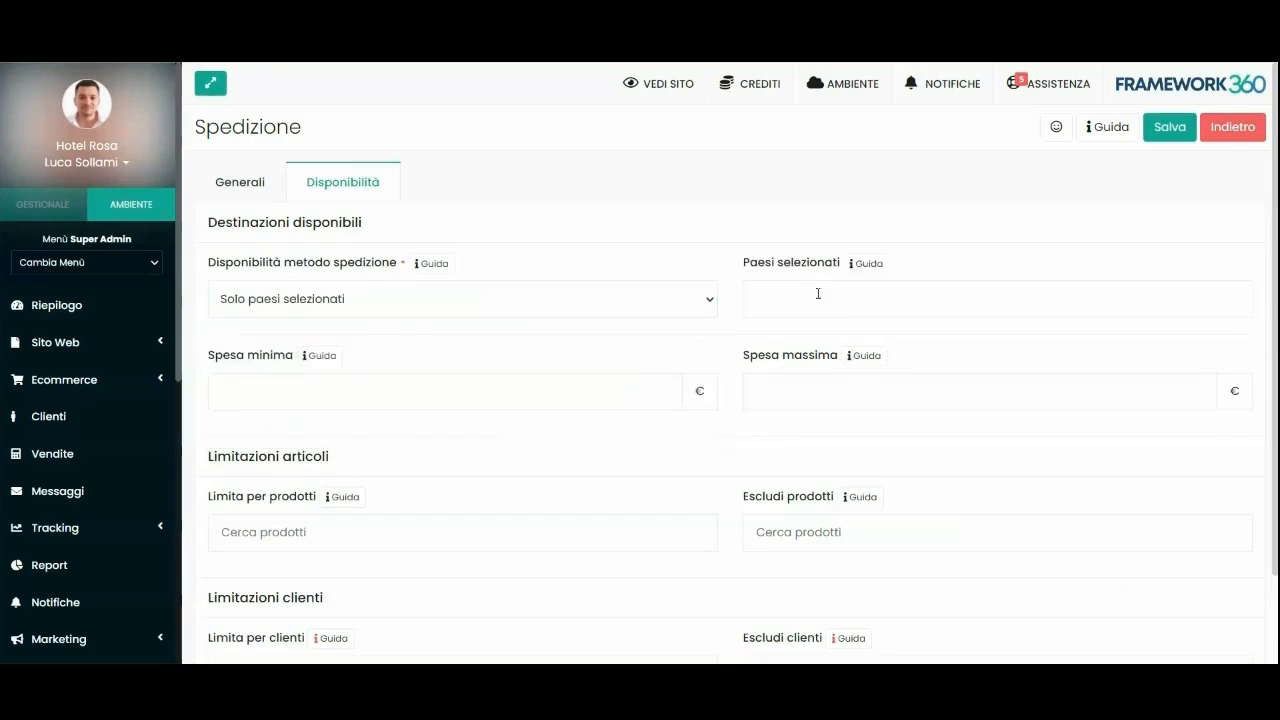
left_click(817, 298)
type("ita")
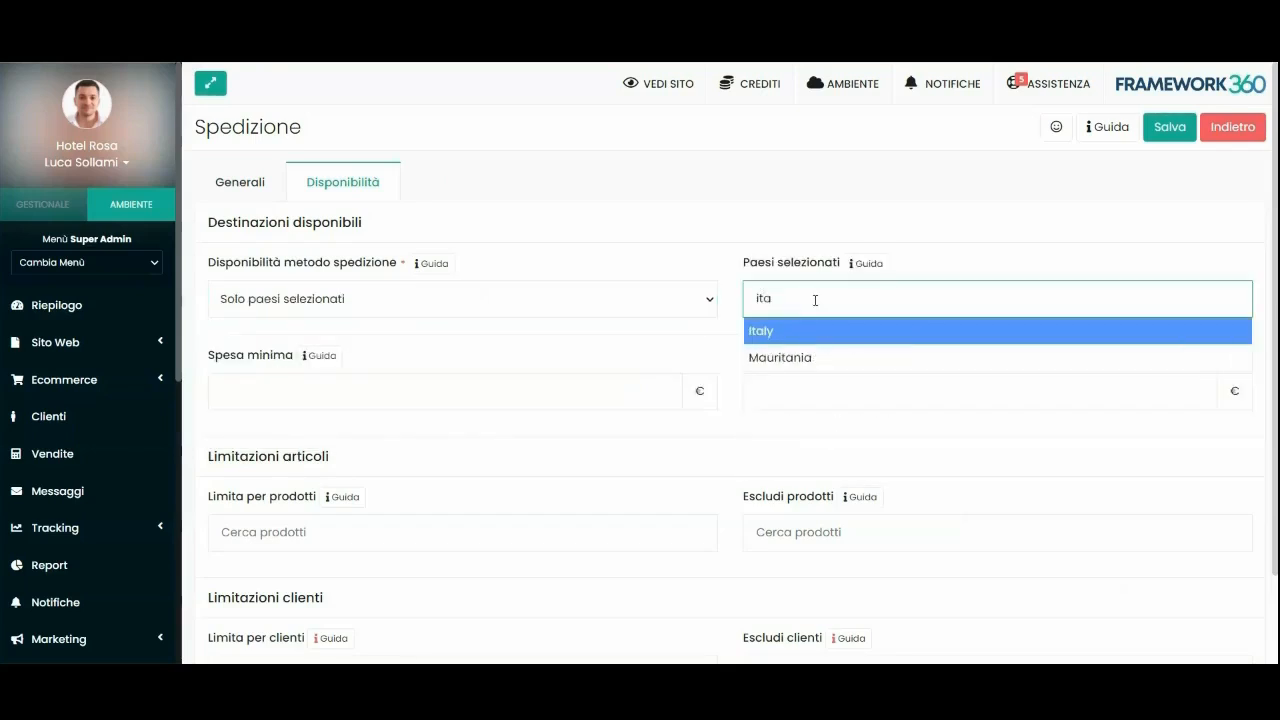
key("Return")
scroll(302, 291, "down", 1)
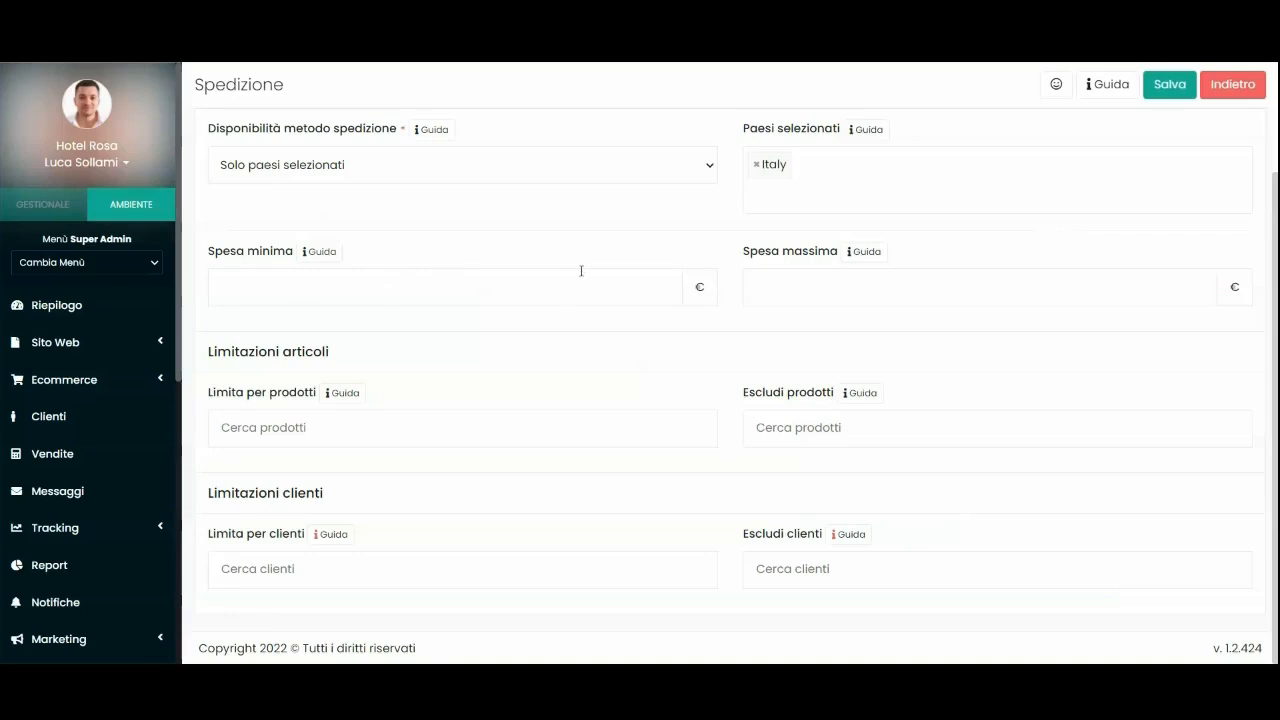
left_click(792, 287)
left_click(326, 295)
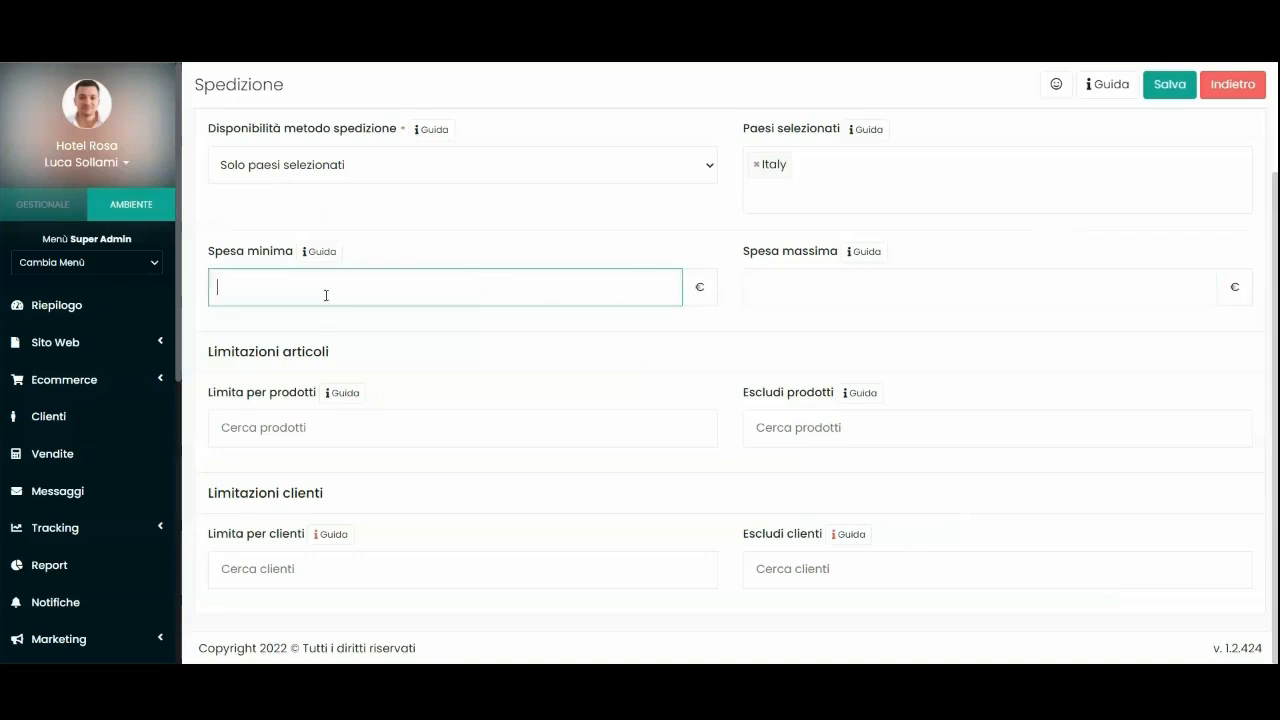
left_click(421, 245)
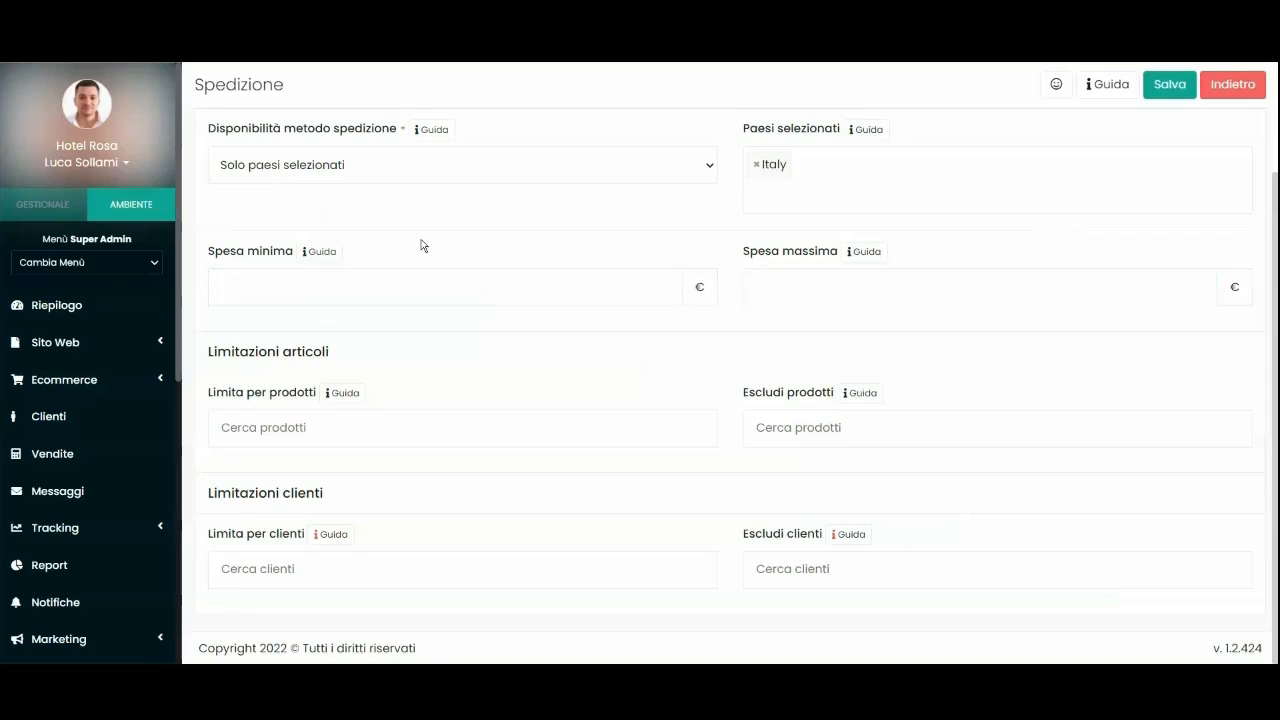
Recheck the 12 € price and switch availability back to Tutto il mondo.
scroll(540, 260, "up", 1)
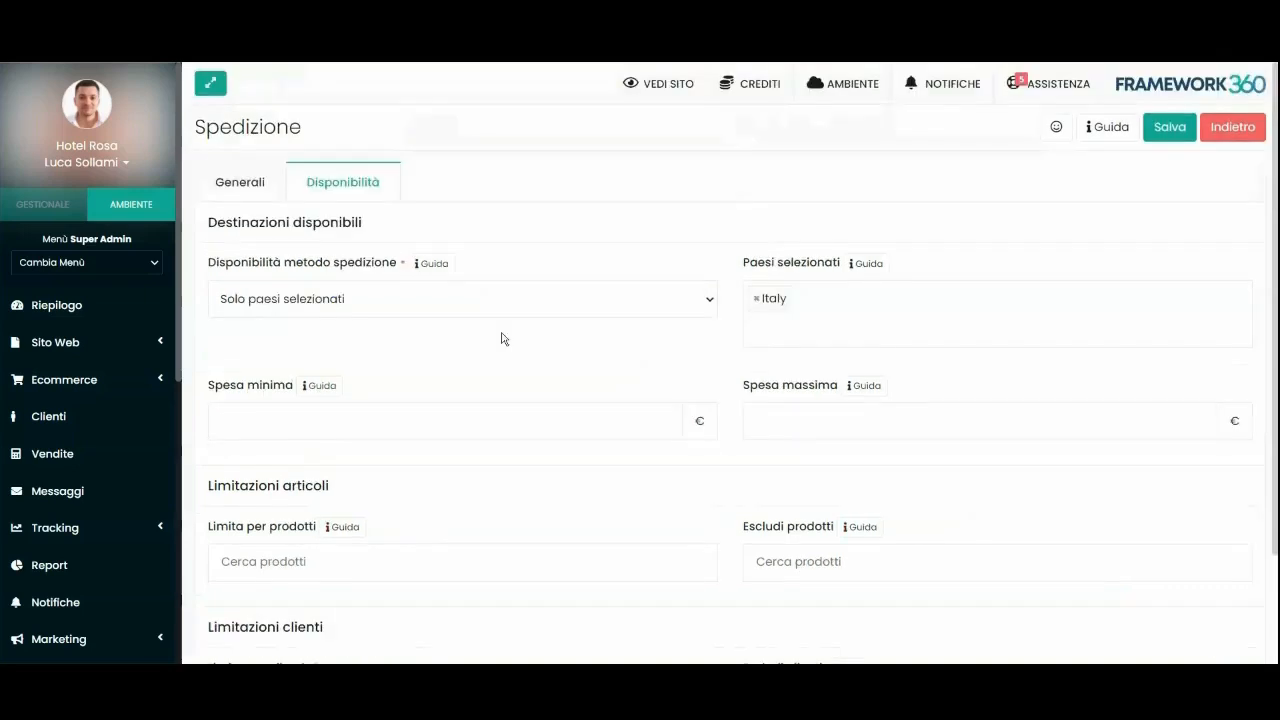
left_click(237, 181)
left_click(256, 468)
left_click(336, 175)
scroll(463, 423, "down", 1)
scroll(469, 370, "up", 1)
left_click(345, 298)
left_click(270, 323)
Save Corriere SDA, then in the checkout choose Corriere SDA at 12.00€ as carrier.
left_click(1178, 131)
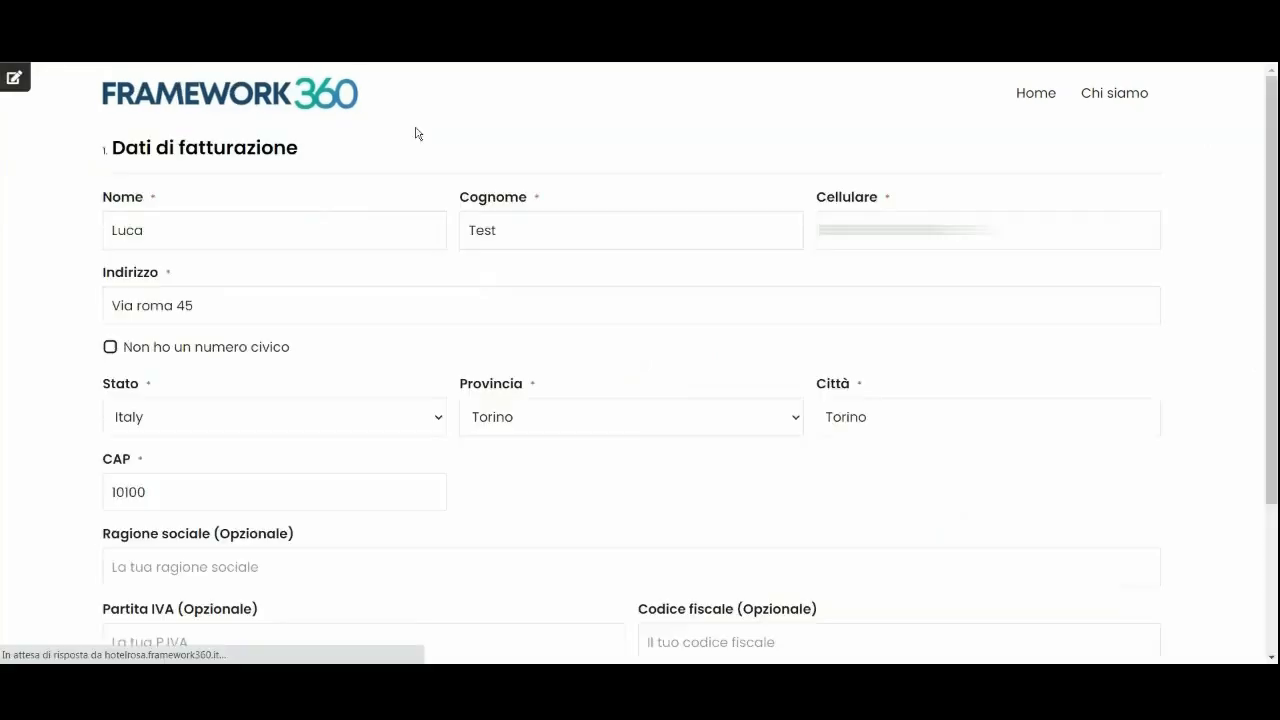
scroll(406, 363, "down", 2)
left_click(1148, 622)
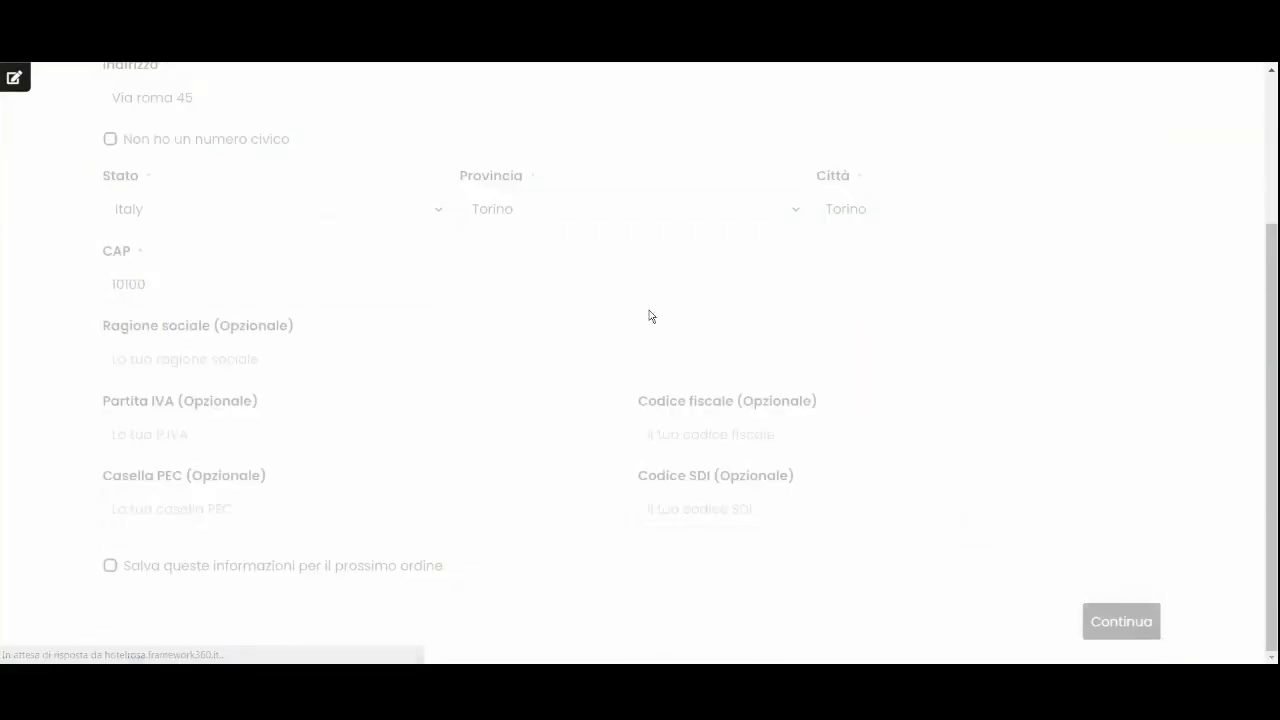
left_click(1120, 251)
left_click(210, 229)
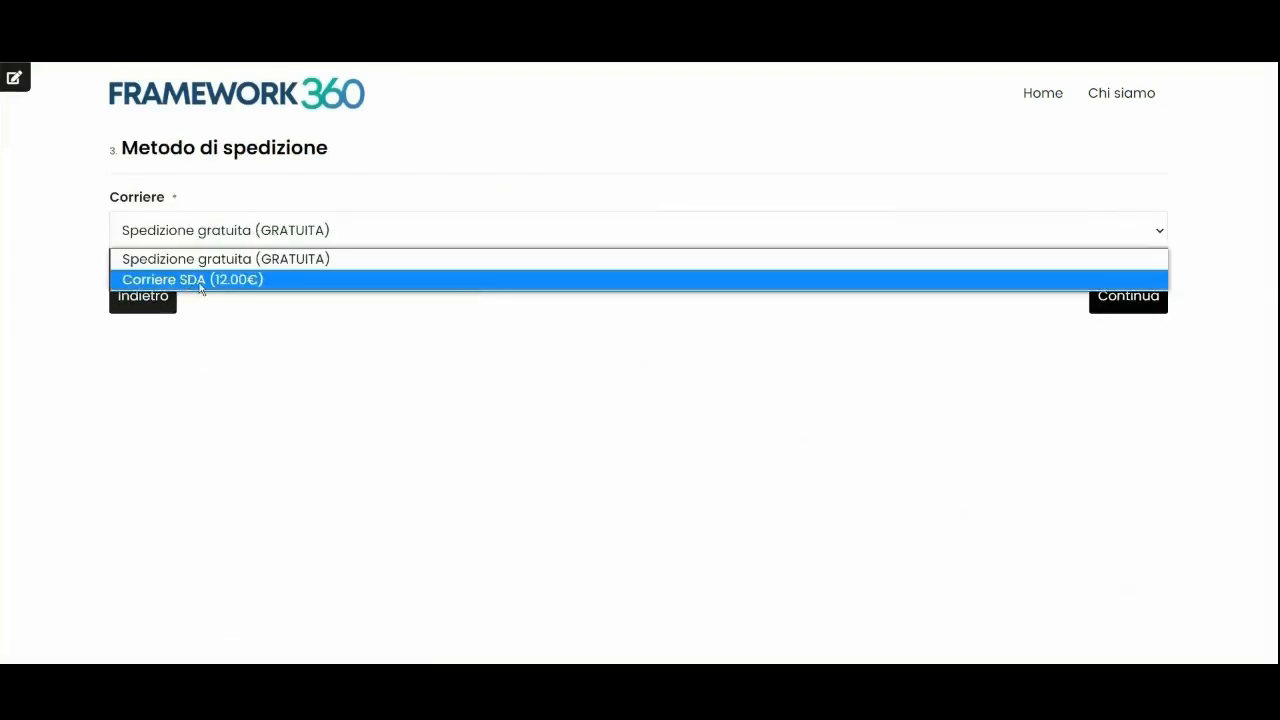
left_click(185, 280)
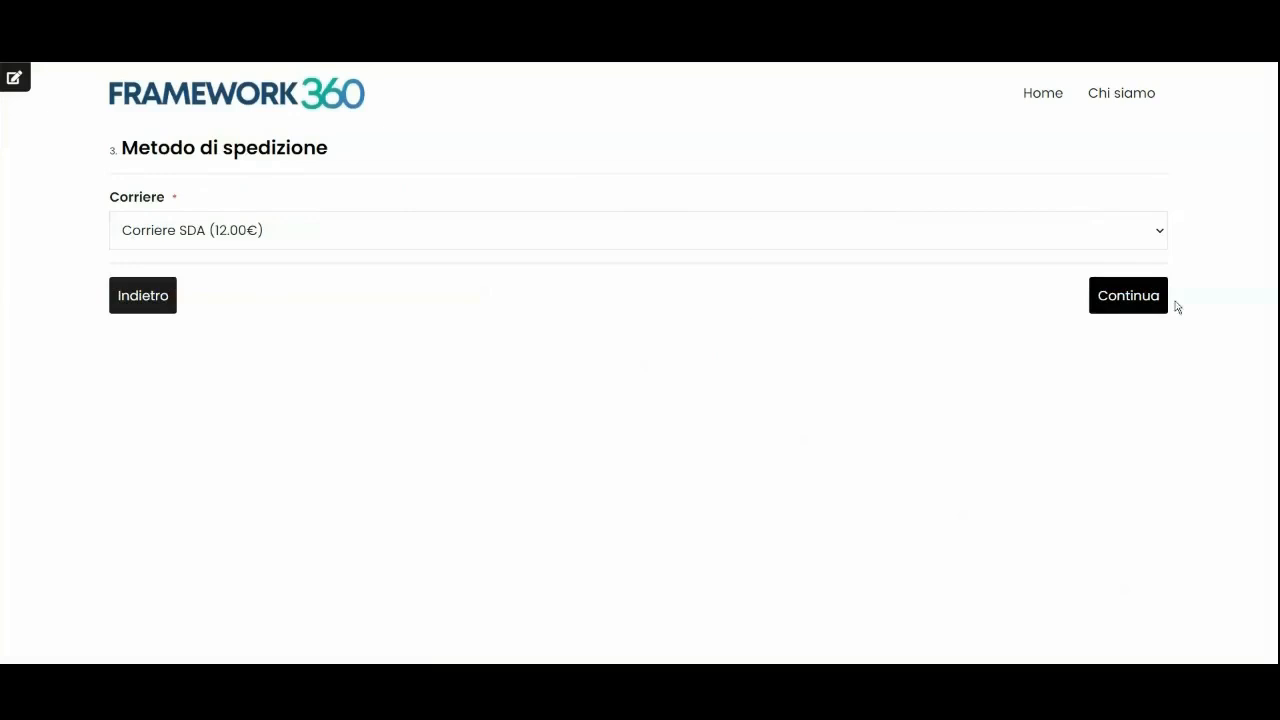
left_click(1140, 298)
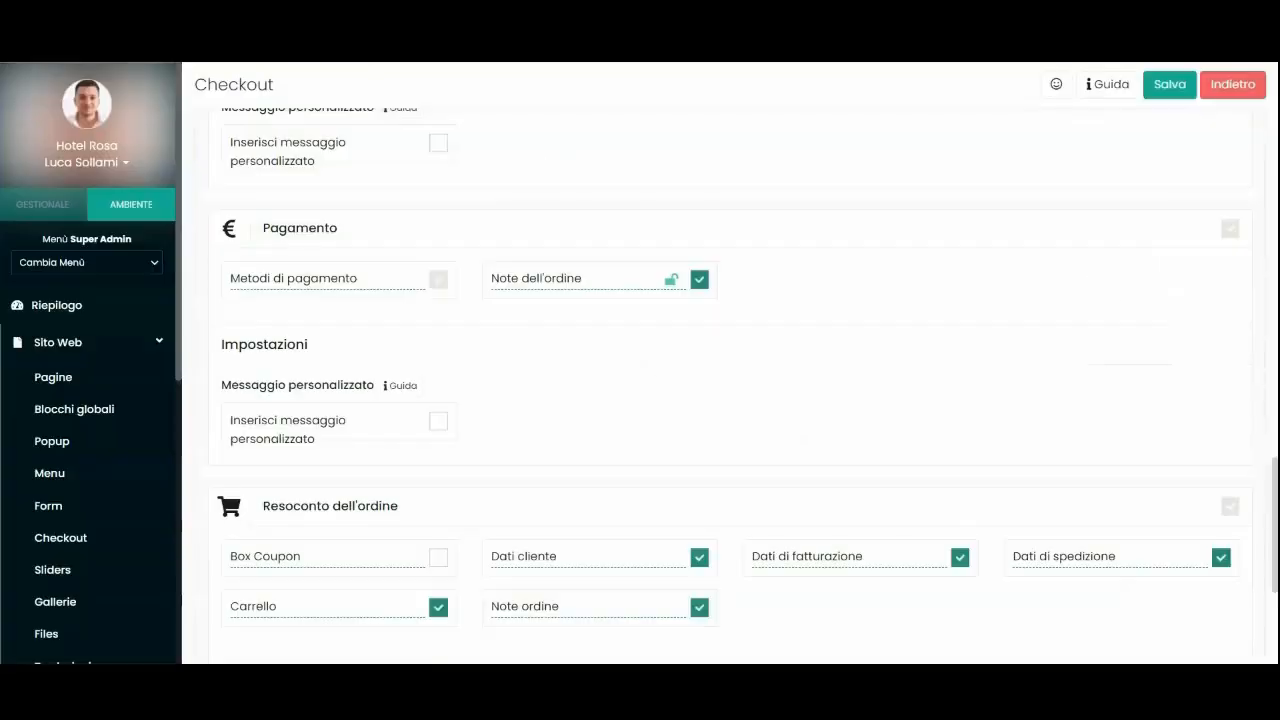
Look over the payment step details and the order notes box.
scroll(497, 346, "down", 1)
scroll(463, 320, "up", 1)
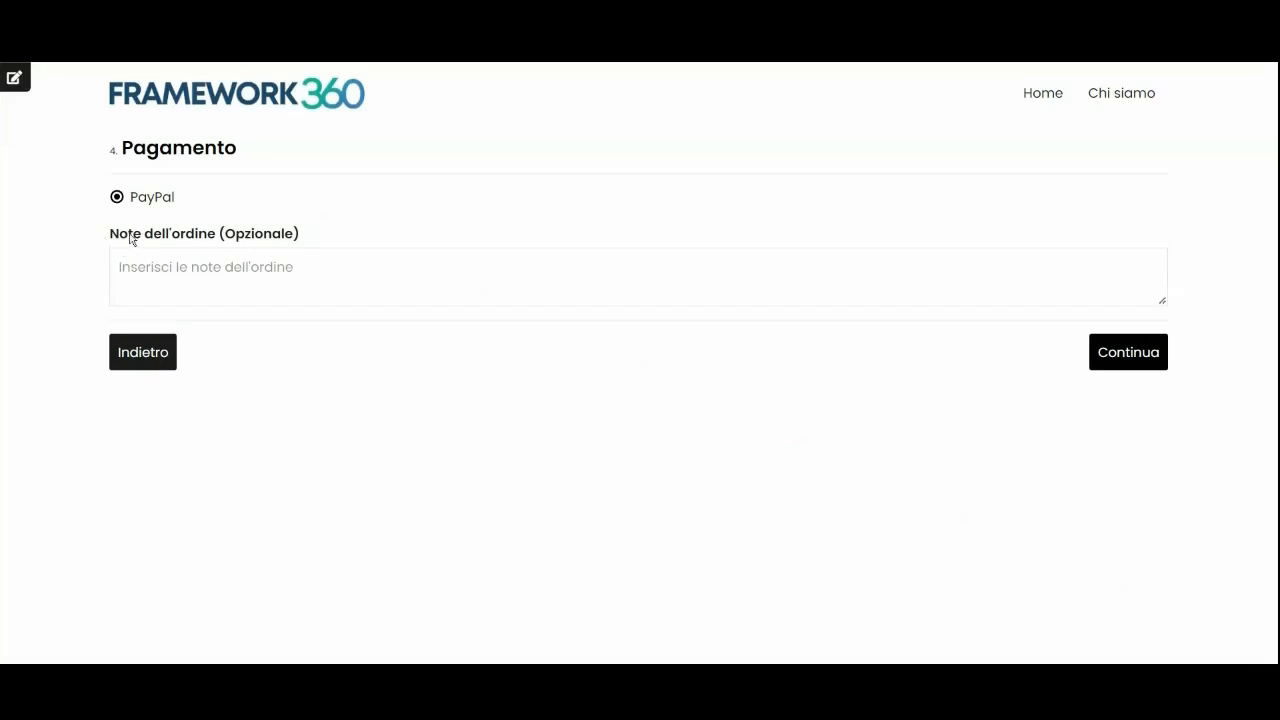
left_click_drag(130, 240, 320, 231)
left_click(302, 259)
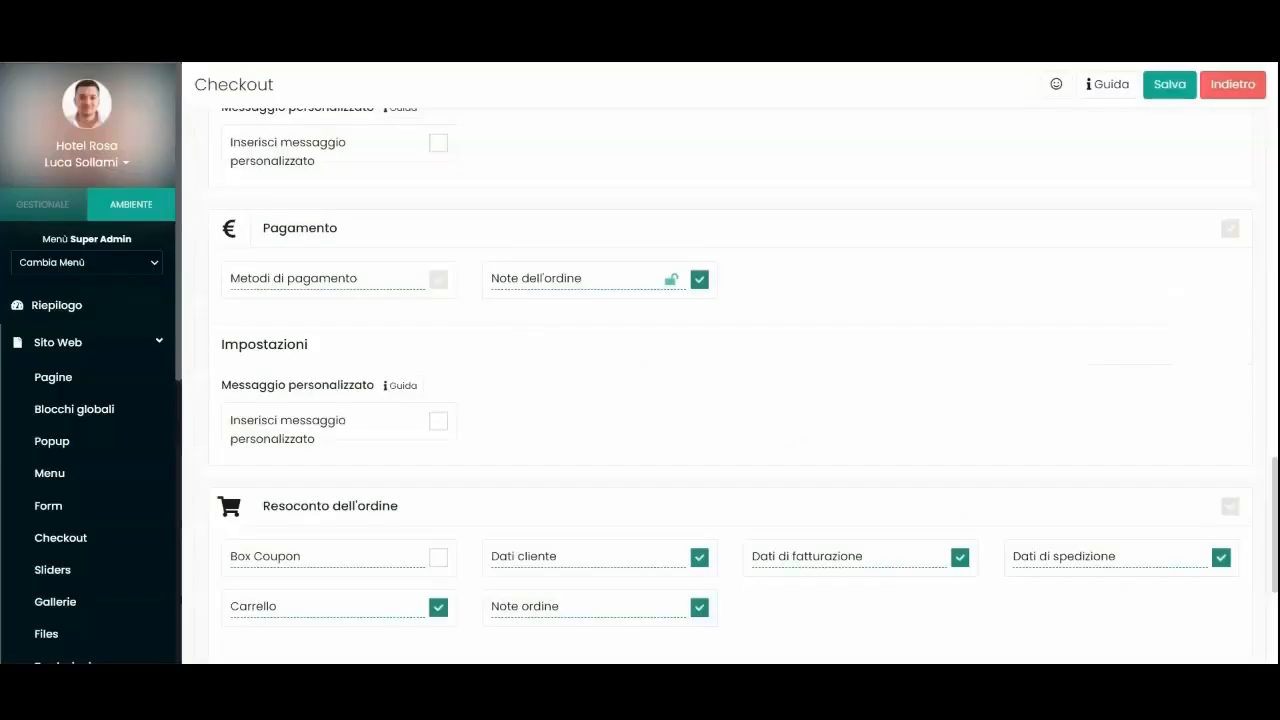
scroll(500, 371, "down", 3)
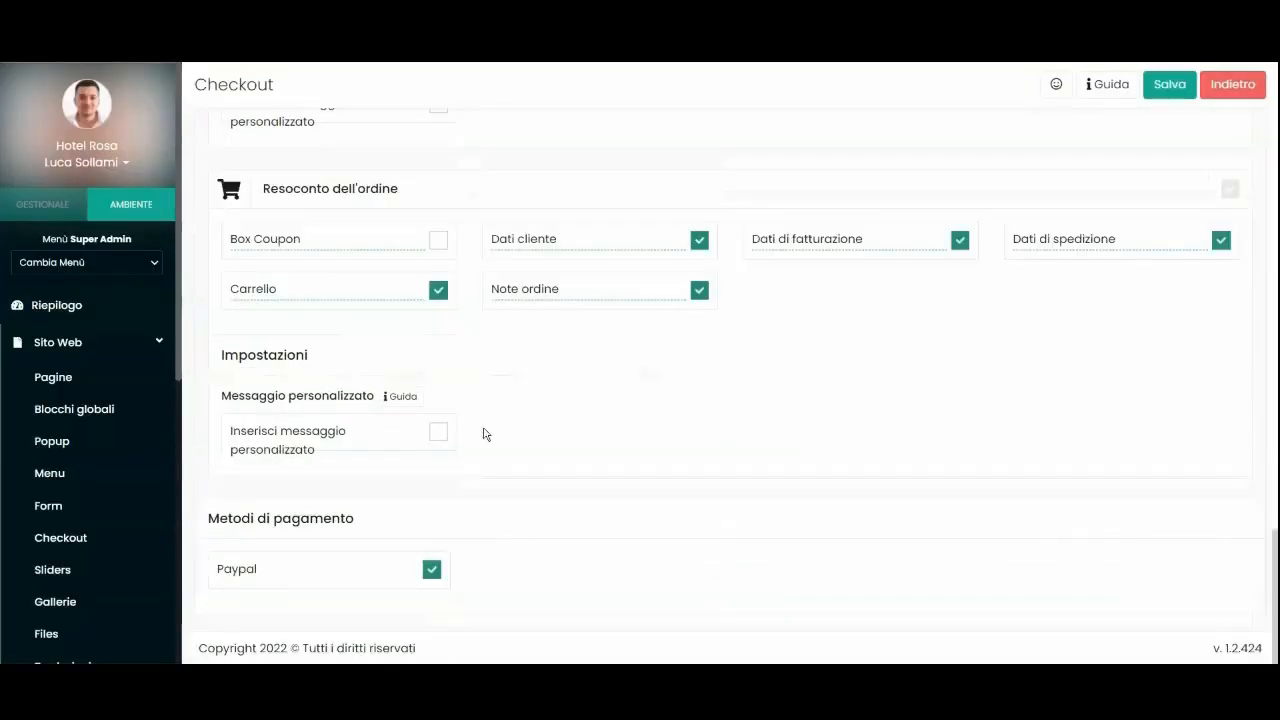
scroll(371, 576, "up", 5)
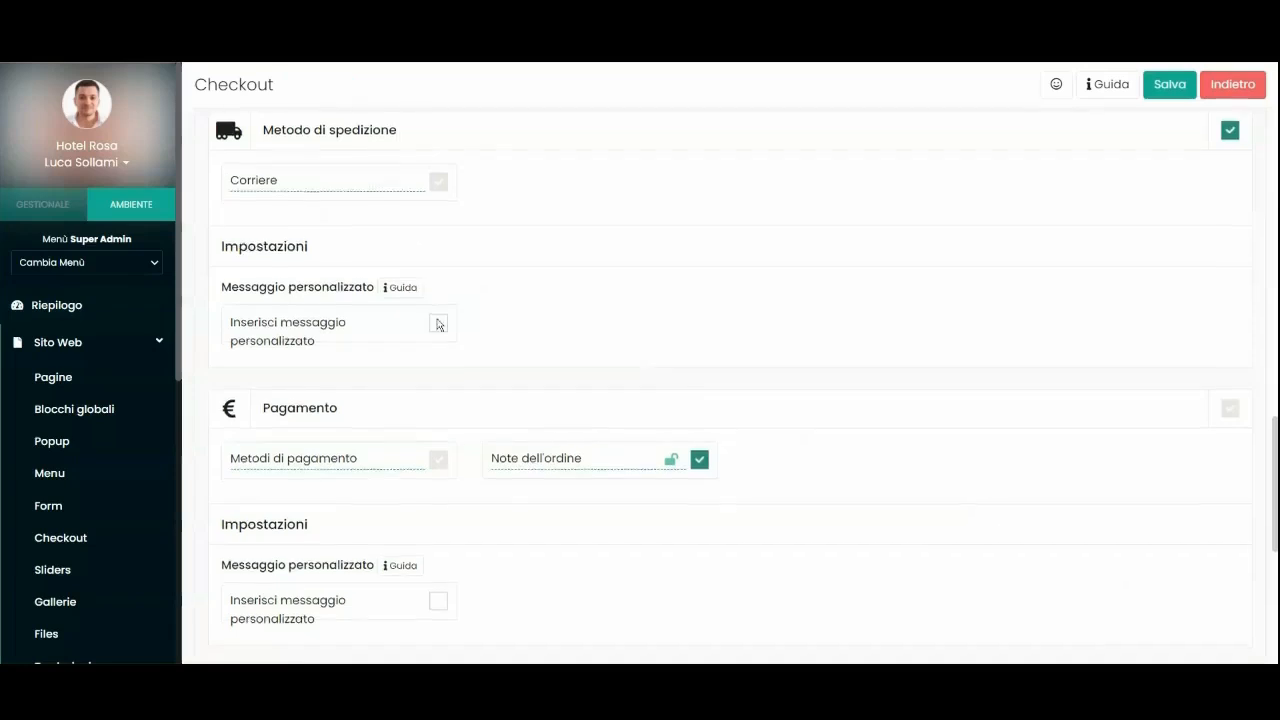
scroll(714, 385, "down", 5)
left_click_drag(263, 188, 405, 185)
left_click(409, 234)
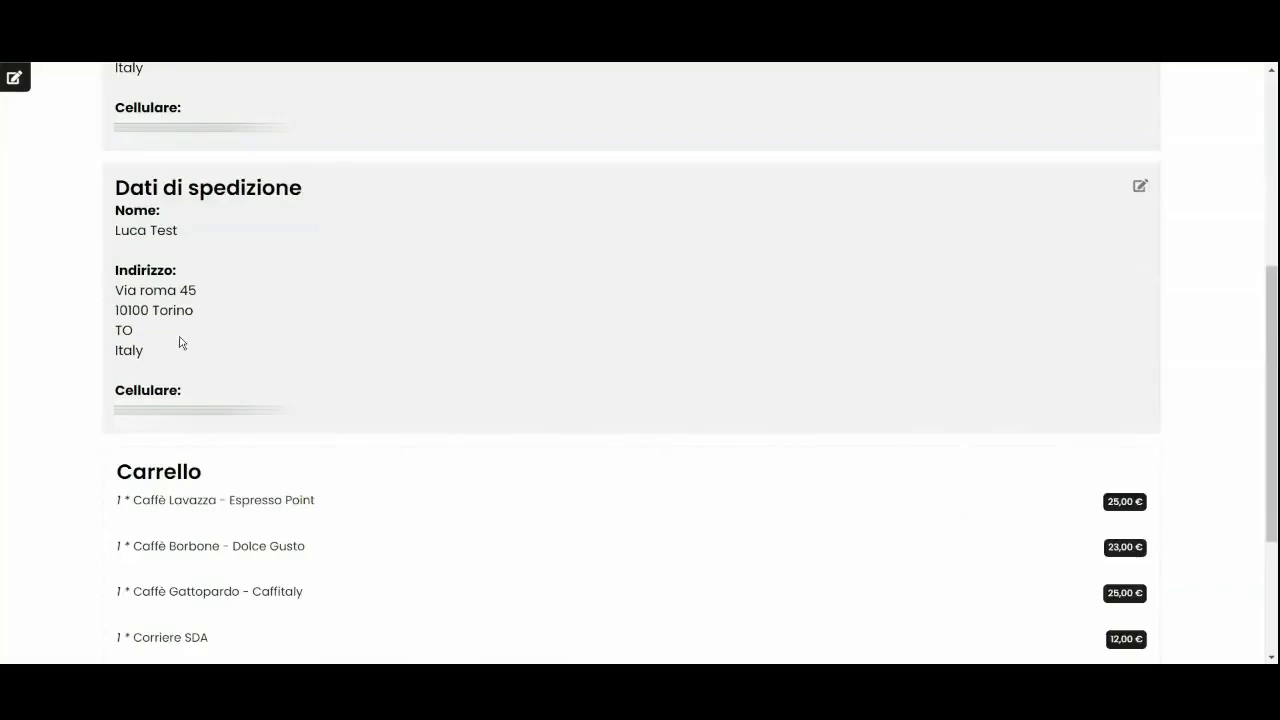
scroll(371, 211, "down", 3)
left_click_drag(116, 399, 210, 400)
left_click_drag(130, 263, 341, 269)
left_click(307, 284)
left_click_drag(132, 307, 341, 315)
left_click(307, 331)
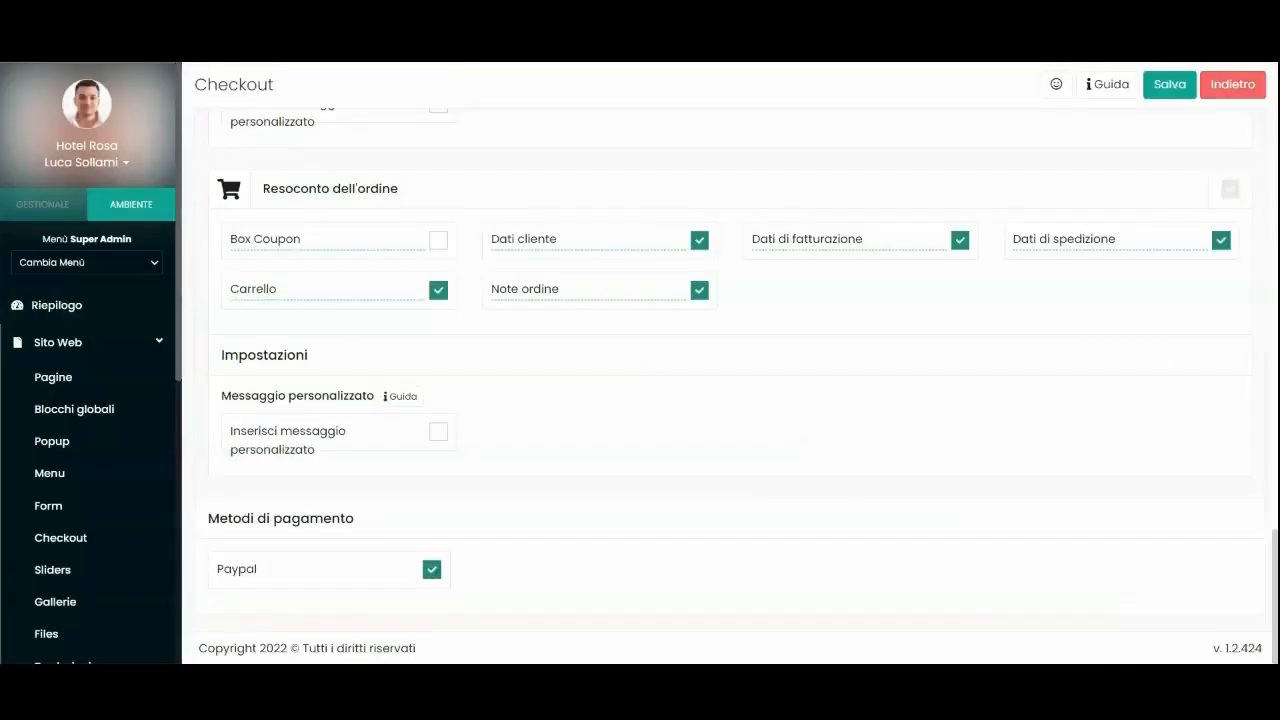
Review the 85,00 € summary with PayPal payment and place the order.
scroll(455, 183, "up", 10)
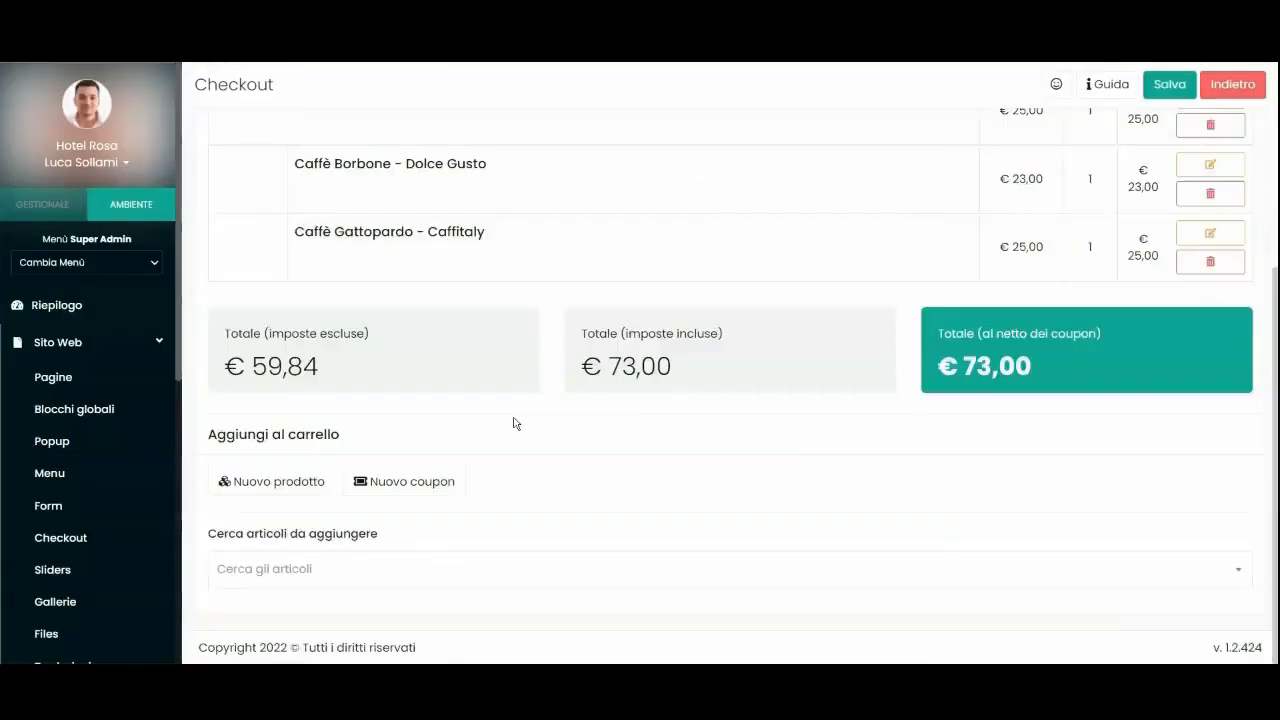
scroll(514, 423, "up", 10)
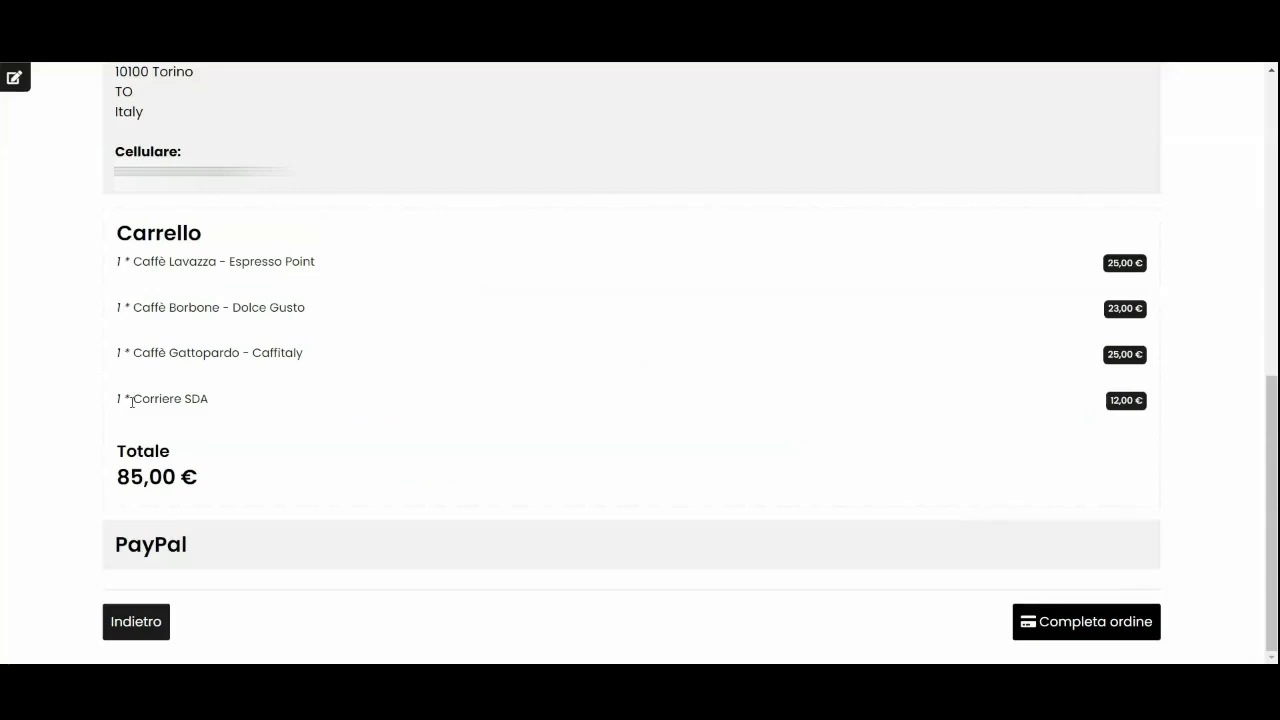
left_click_drag(131, 401, 380, 396)
left_click(452, 395)
left_click_drag(155, 477, 317, 534)
double_click(150, 544)
left_click(940, 535)
left_click(1103, 634)
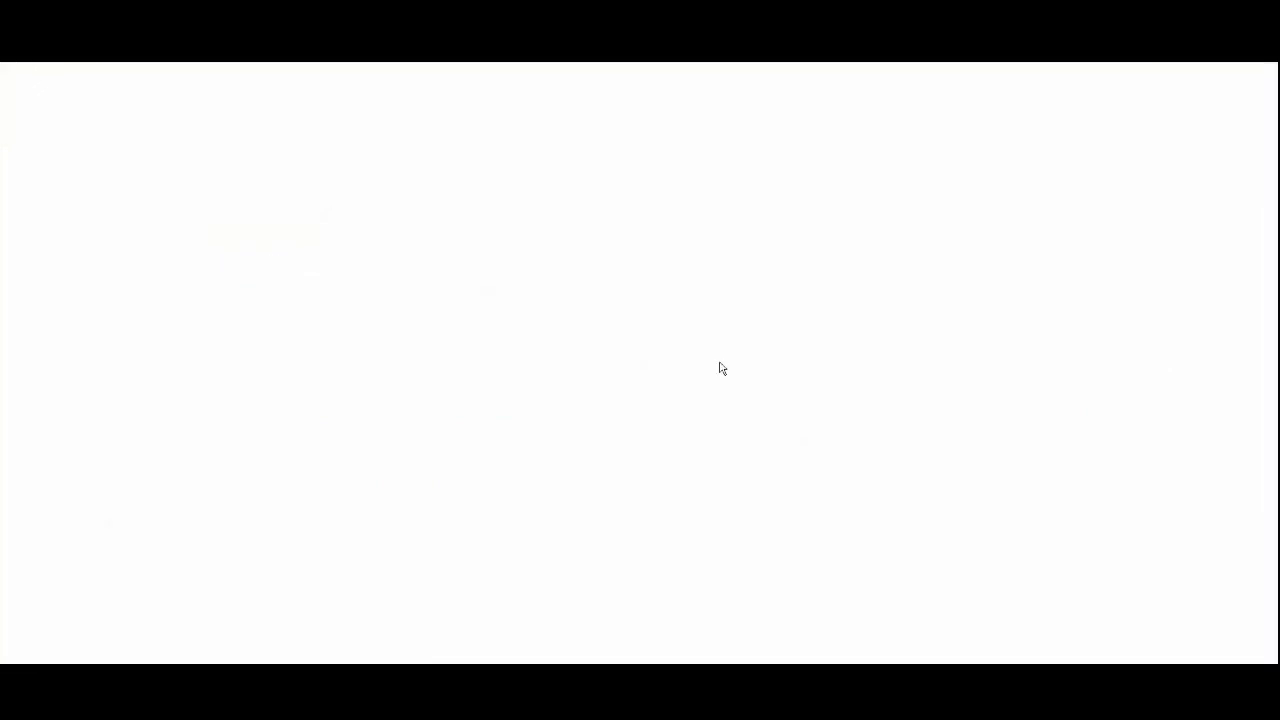
Review the order page's 85,00 € cart total, then return to the admin dashboard.
scroll(766, 434, "down", 2)
scroll(851, 411, "up", 2)
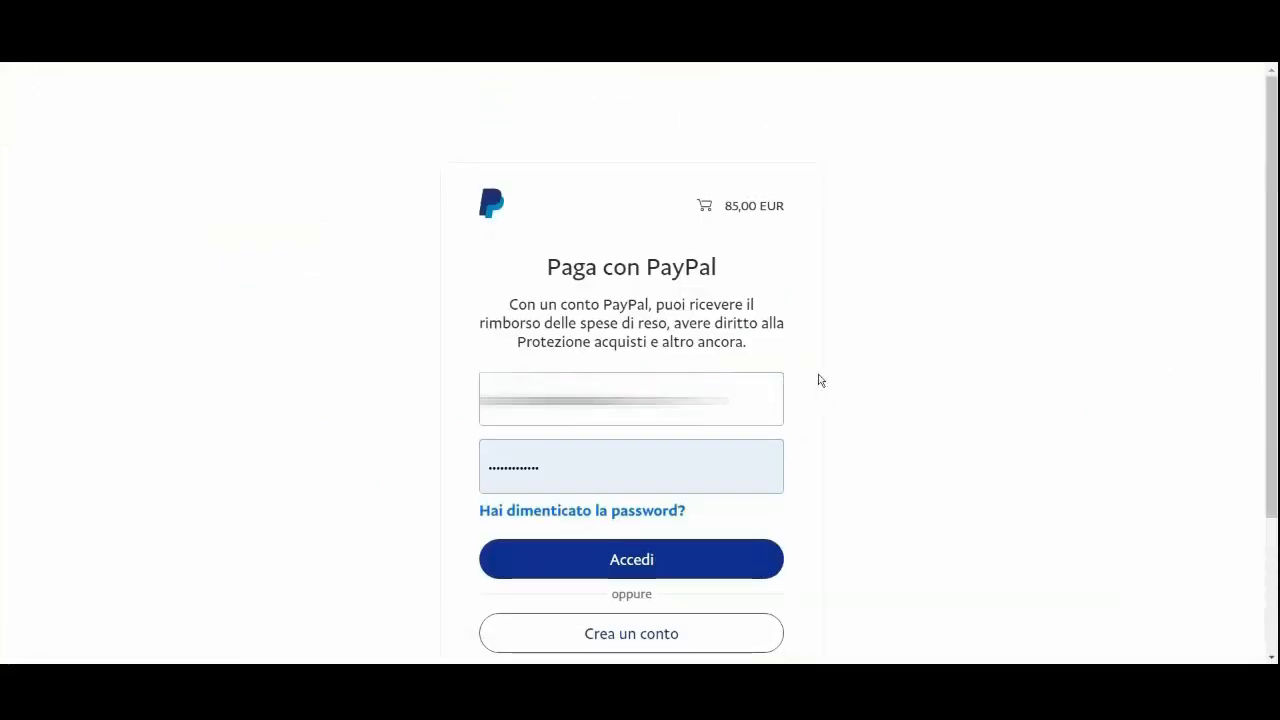
scroll(803, 392, "down", 2)
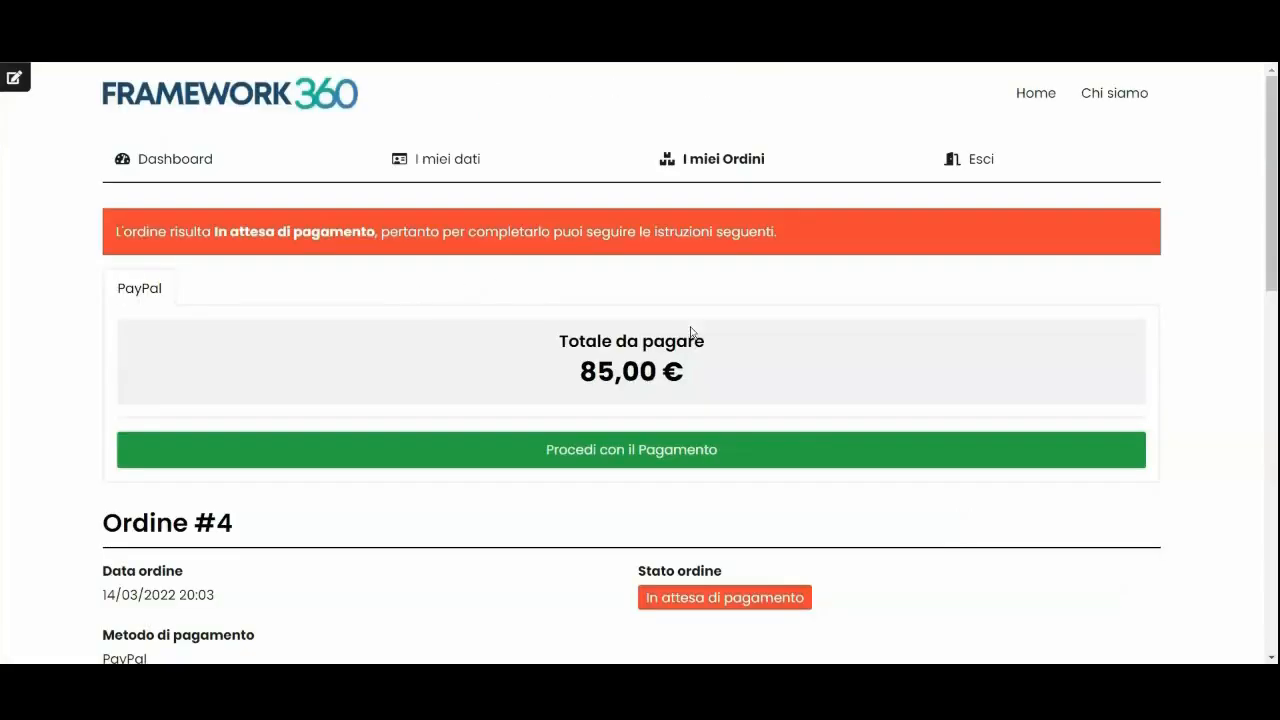
left_click_drag(121, 231, 398, 232)
left_click(263, 350)
scroll(263, 360, "down", 10)
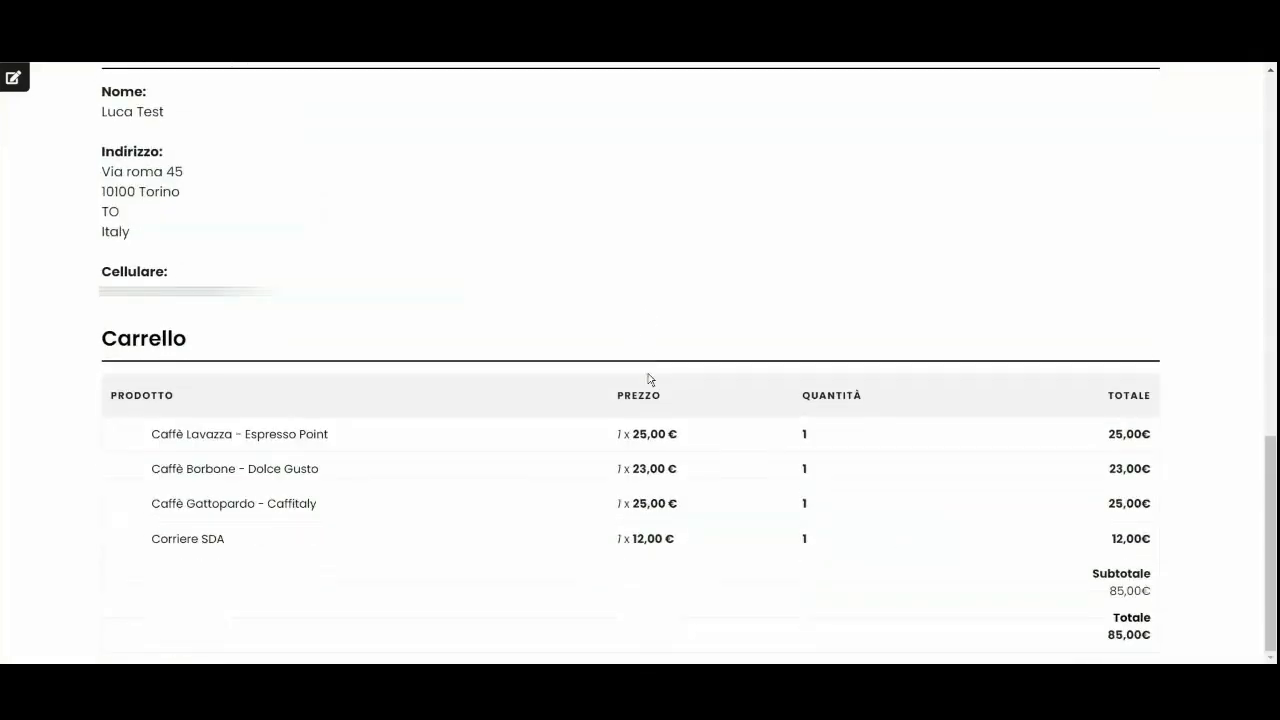
left_click_drag(1101, 632, 1150, 634)
left_click(1231, 608)
scroll(1231, 608, "up", 10)
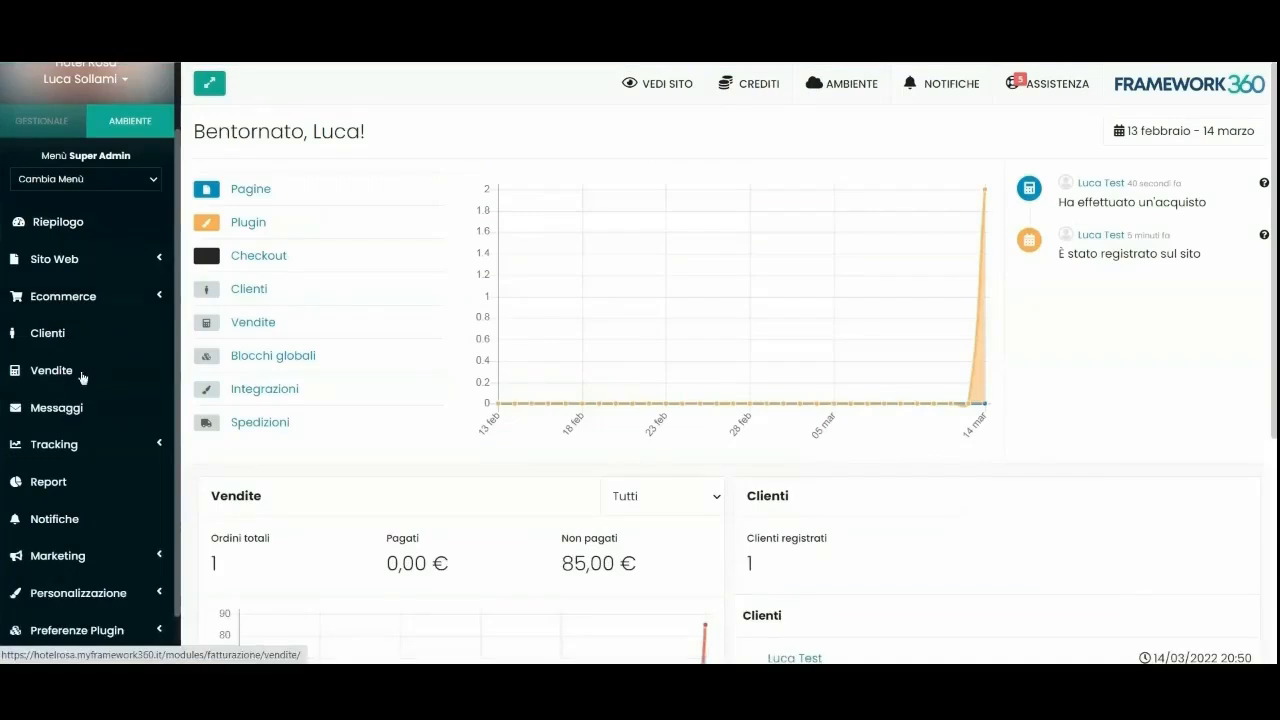
Set the test order's payment to Riscosso and status to In elaborazione, without emailing the customer.
left_click(64, 378)
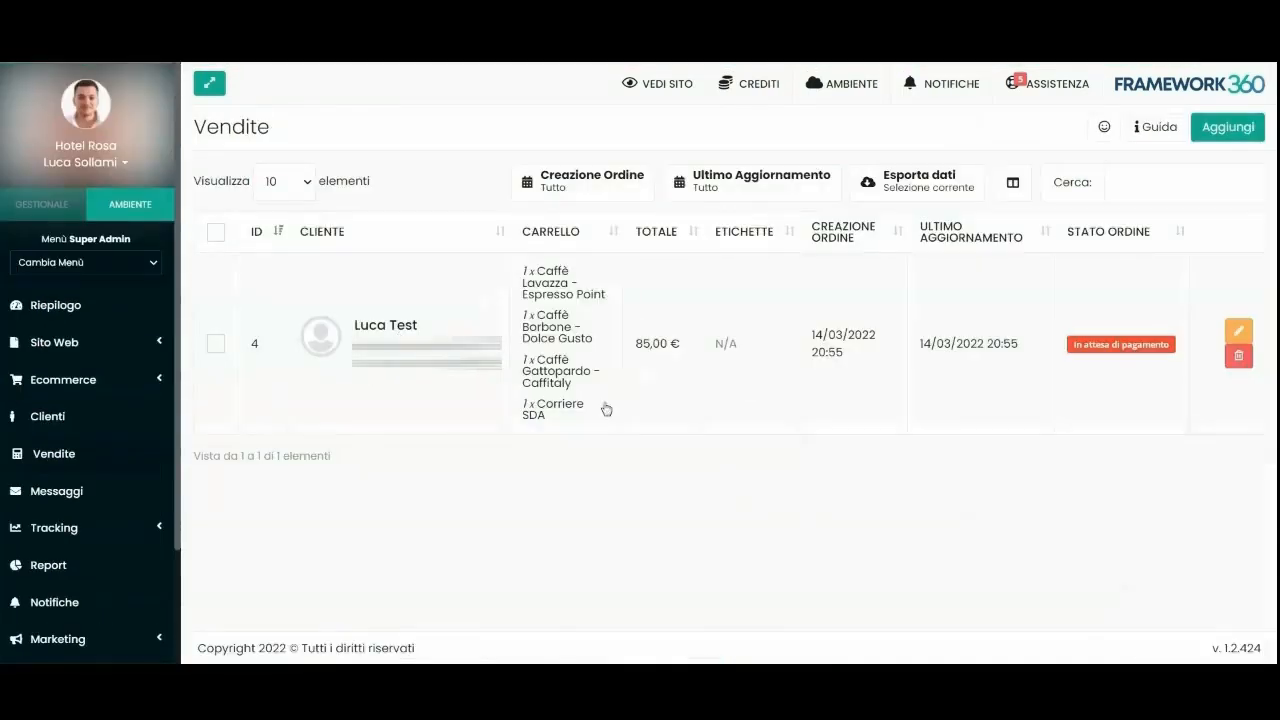
left_click(505, 338)
scroll(1080, 311, "down", 2)
left_click(1083, 388)
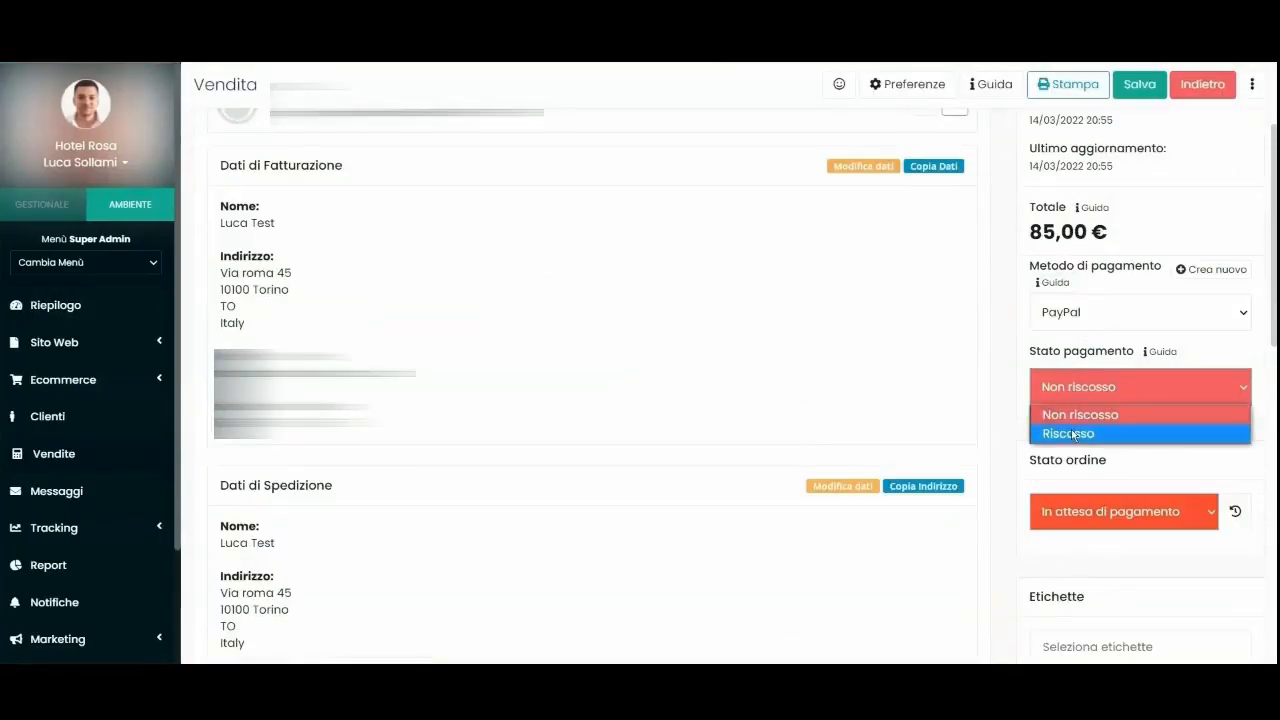
left_click(1068, 433)
left_click(1075, 510)
scroll(1075, 510, "down", 3)
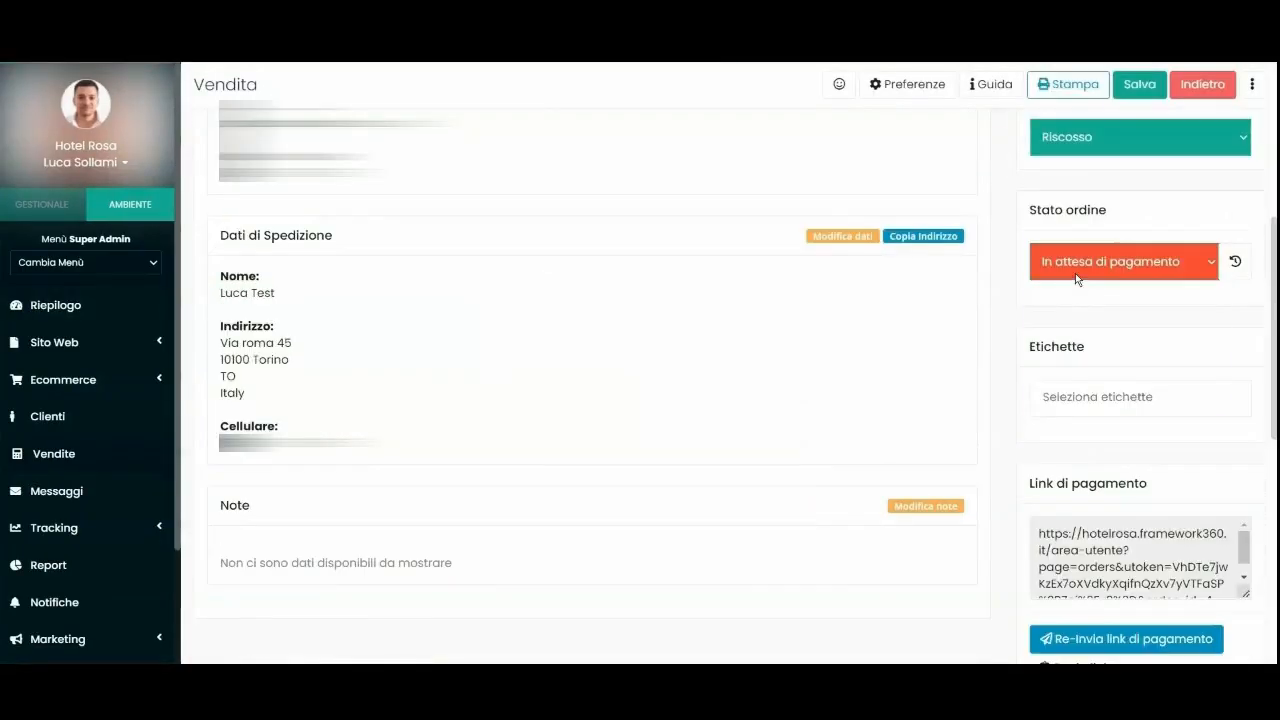
left_click(1076, 274)
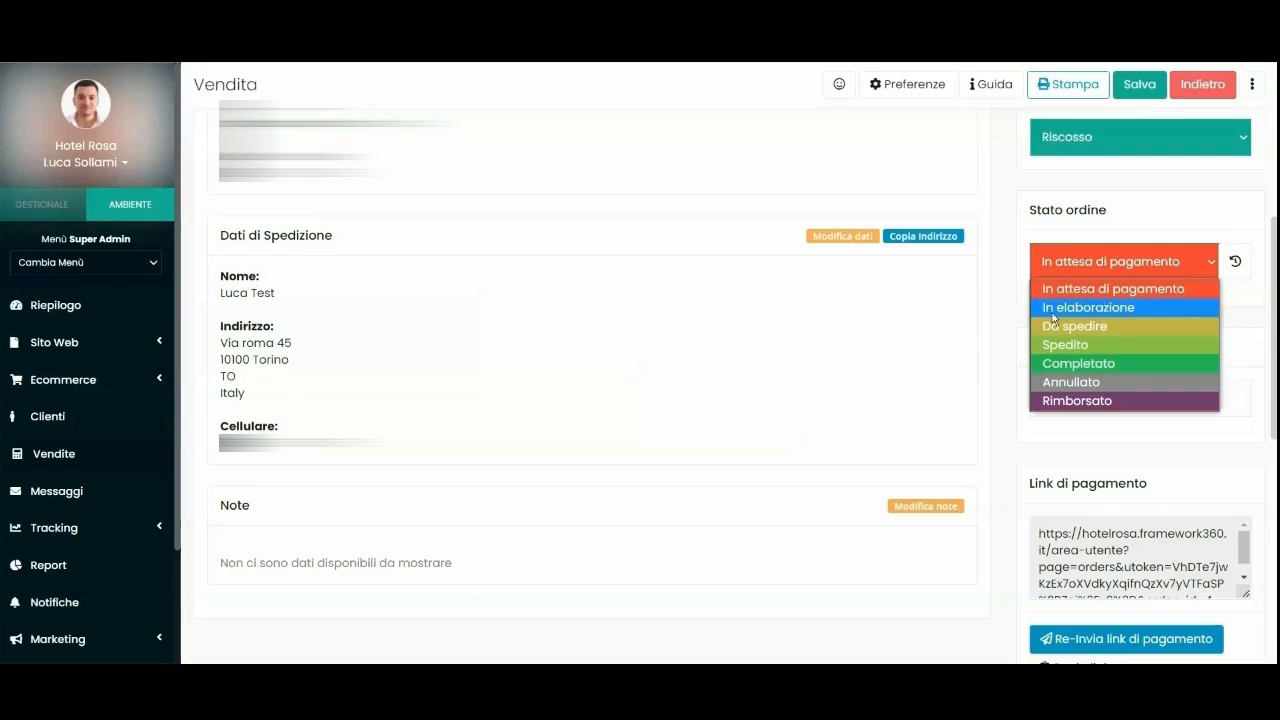
left_click(1078, 310)
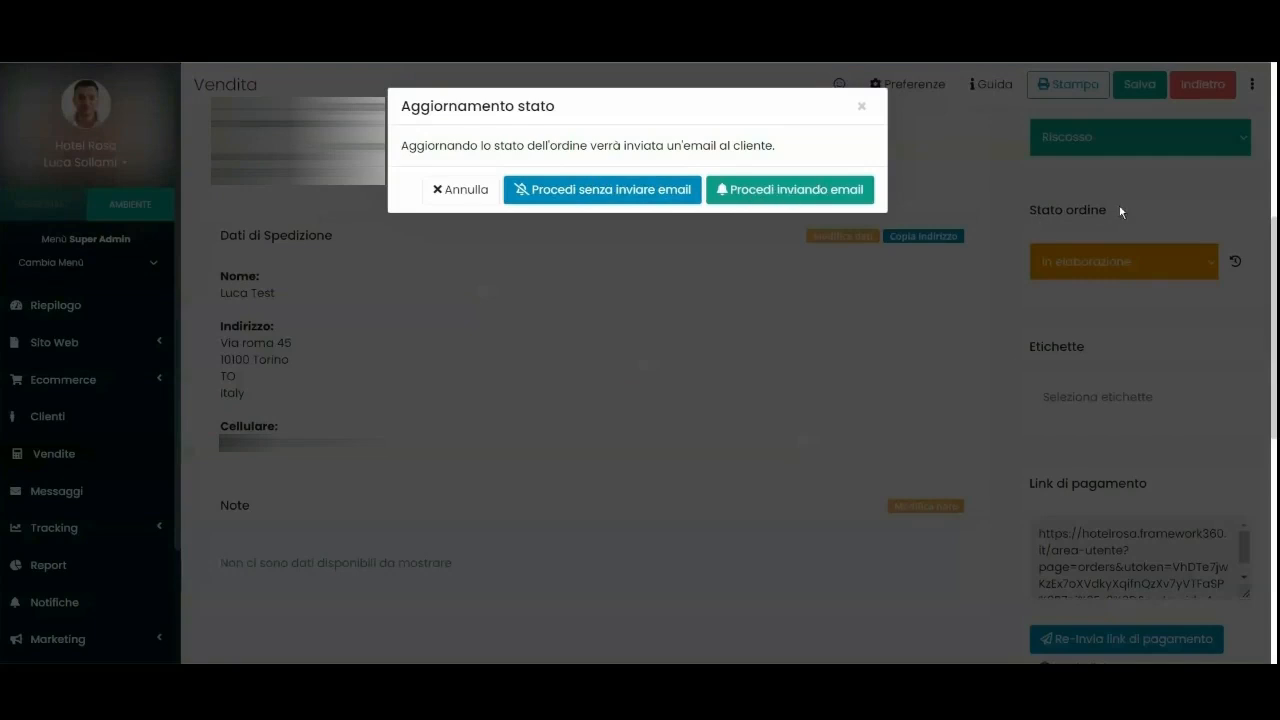
left_click(566, 202)
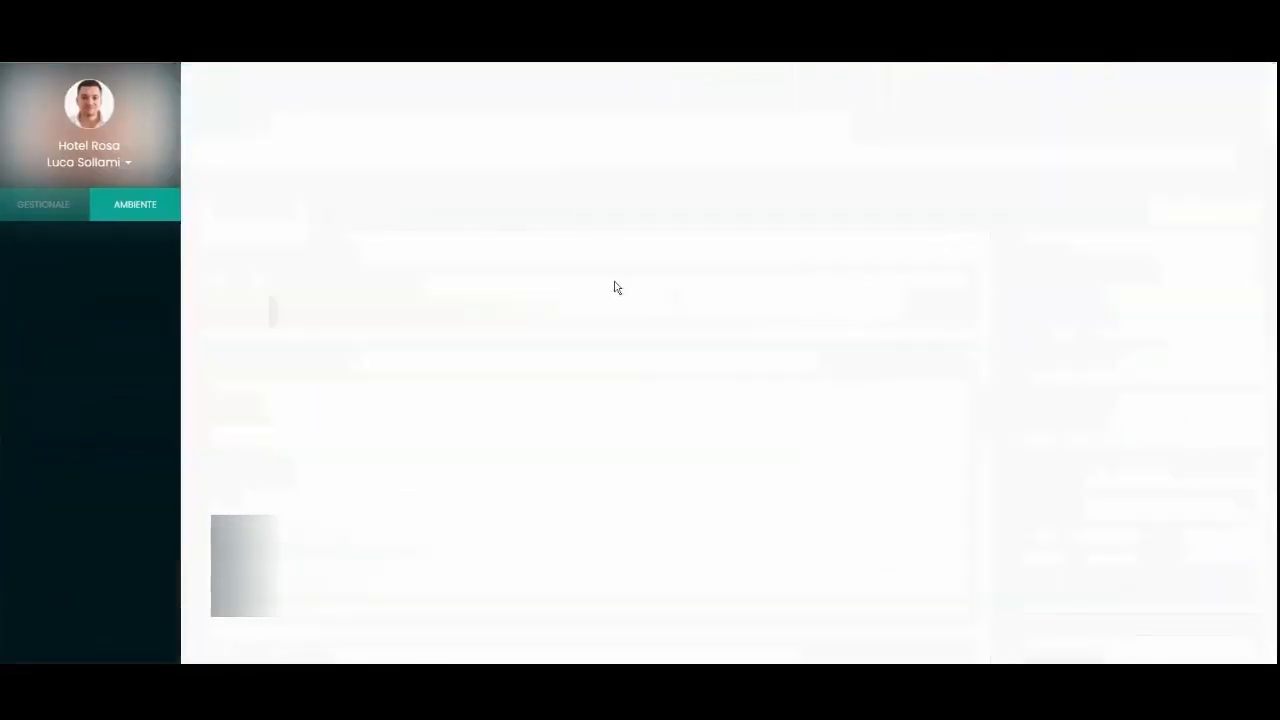
Confirm the dashboard now counts the 85,00 € as paid.
double_click(413, 230)
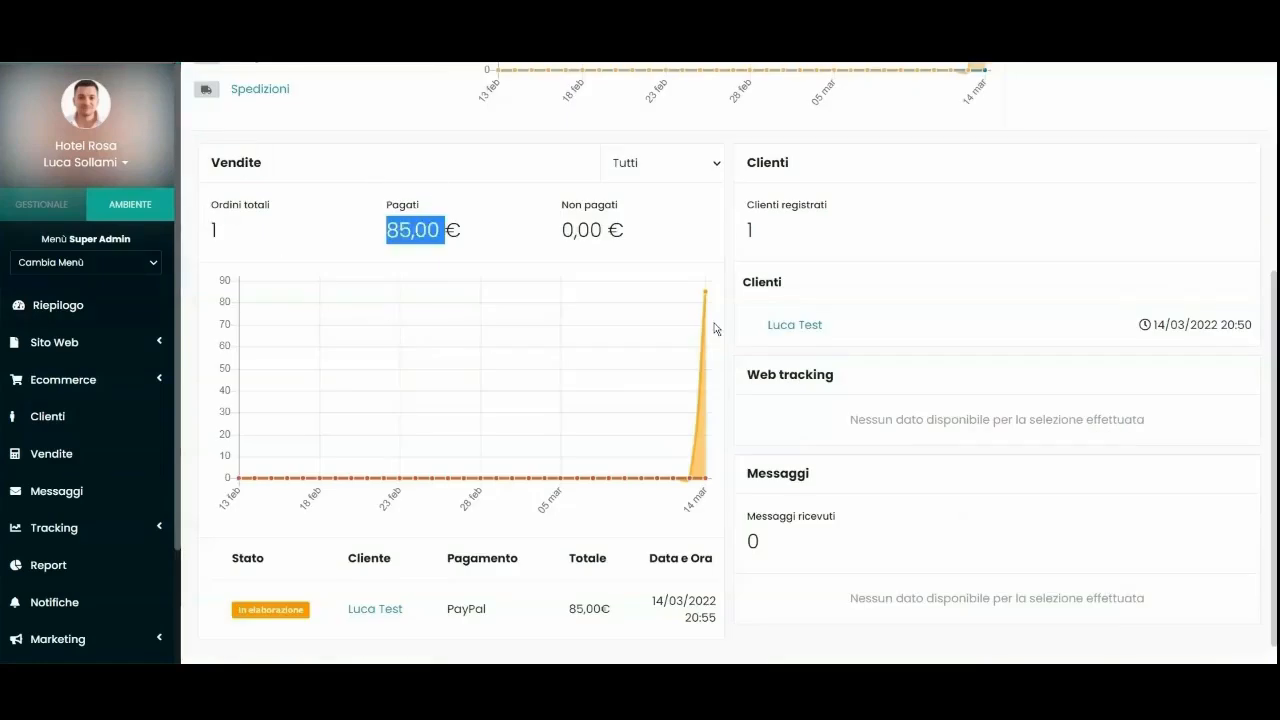
scroll(712, 330, "down", 1)
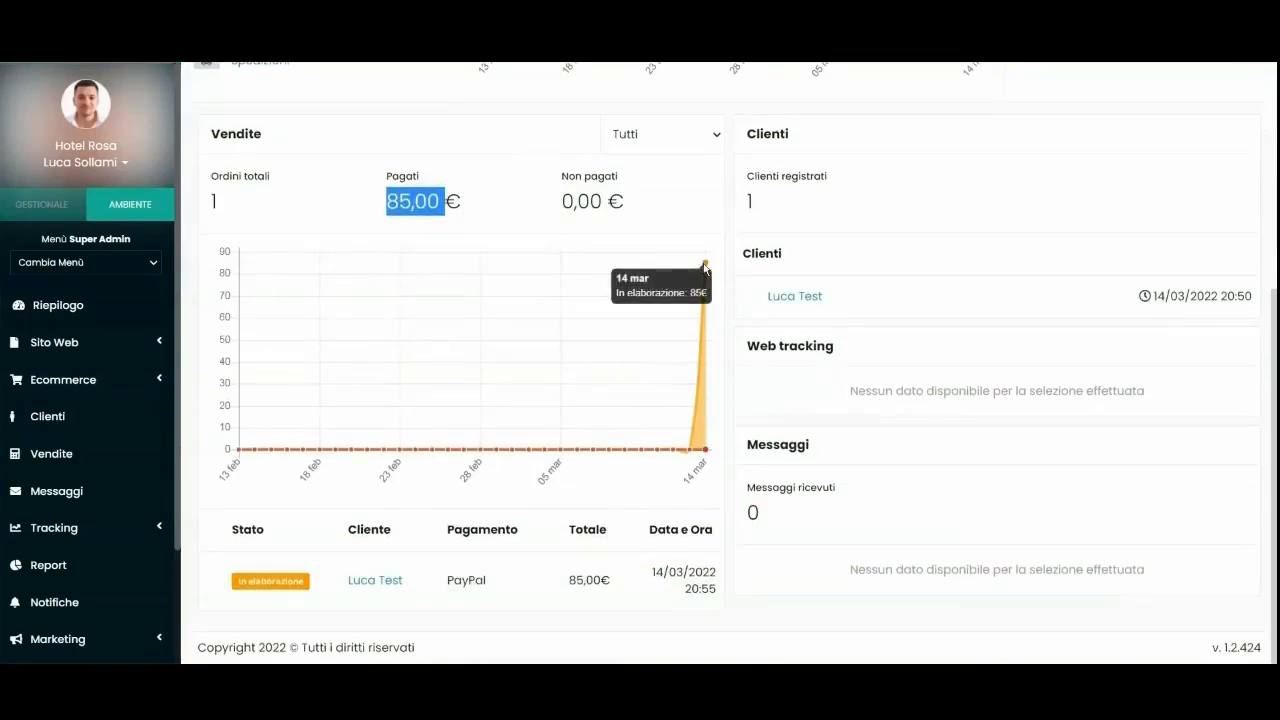
left_click(466, 193)
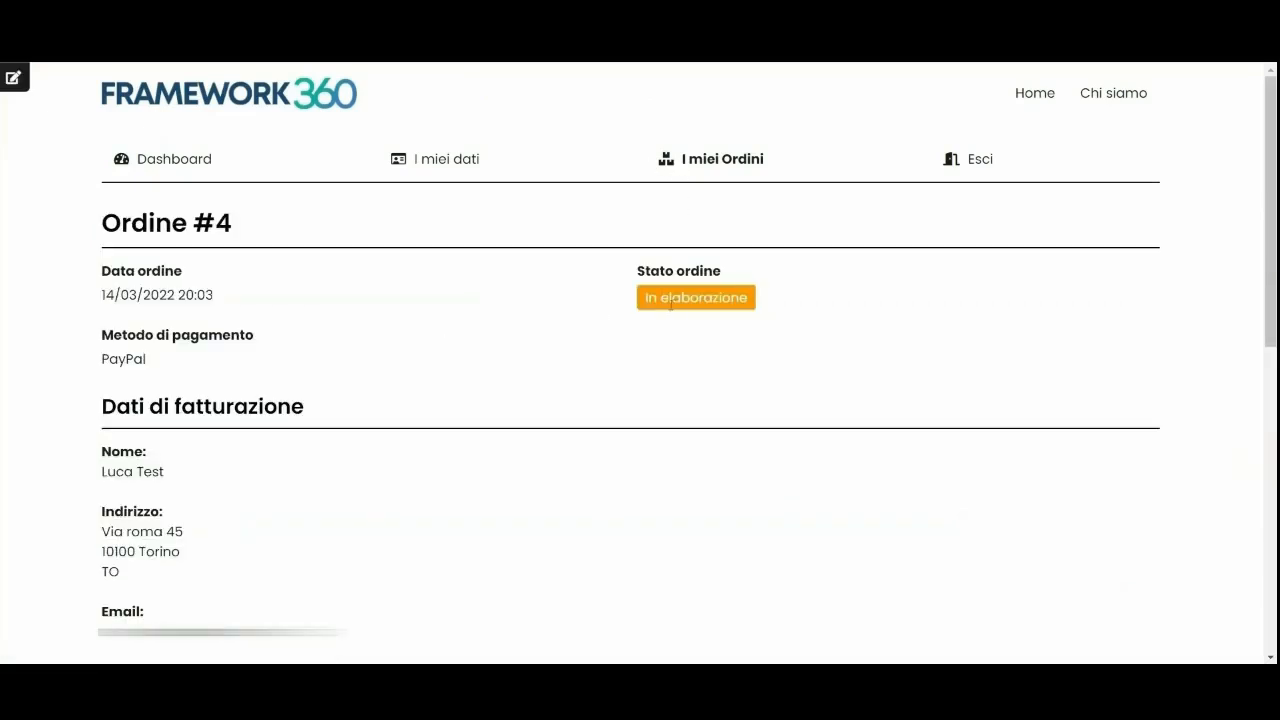
Check order #4 shows In elaborazione with PayPal under I miei Ordini, then log out.
double_click(123, 359)
left_click(297, 437)
scroll(297, 437, "down", 7)
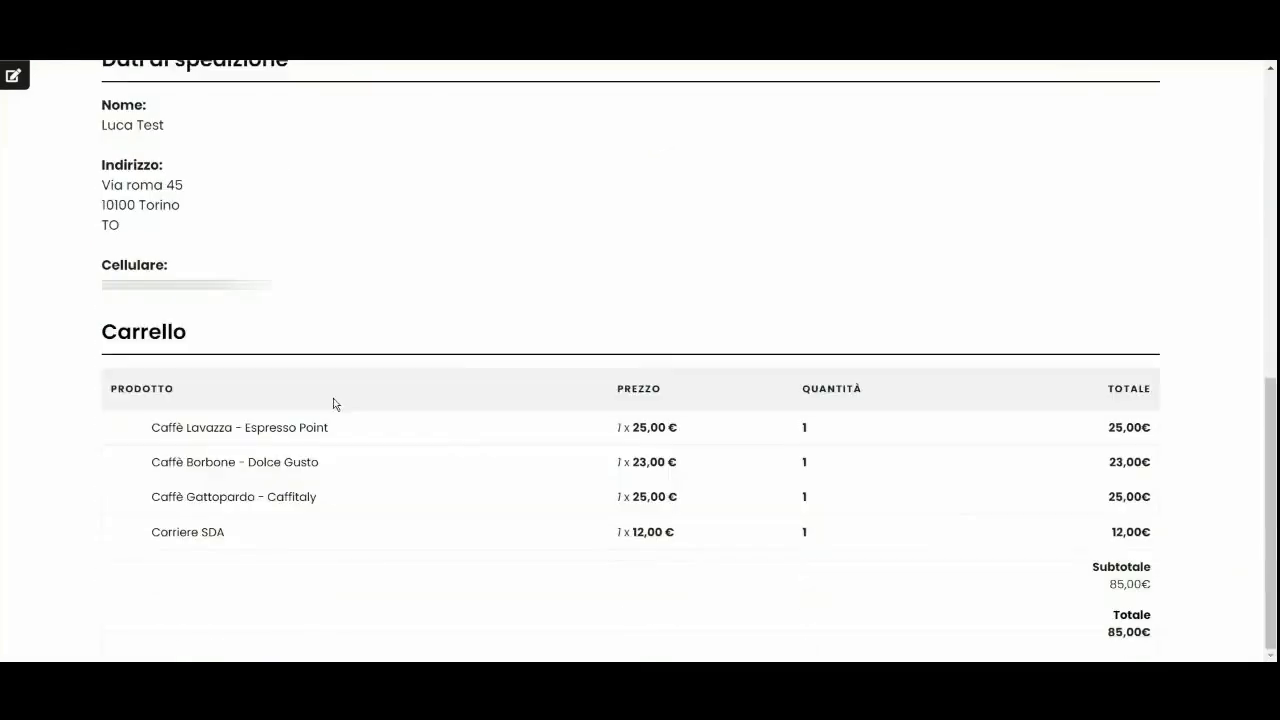
scroll(848, 424, "up", 7)
left_click(735, 155)
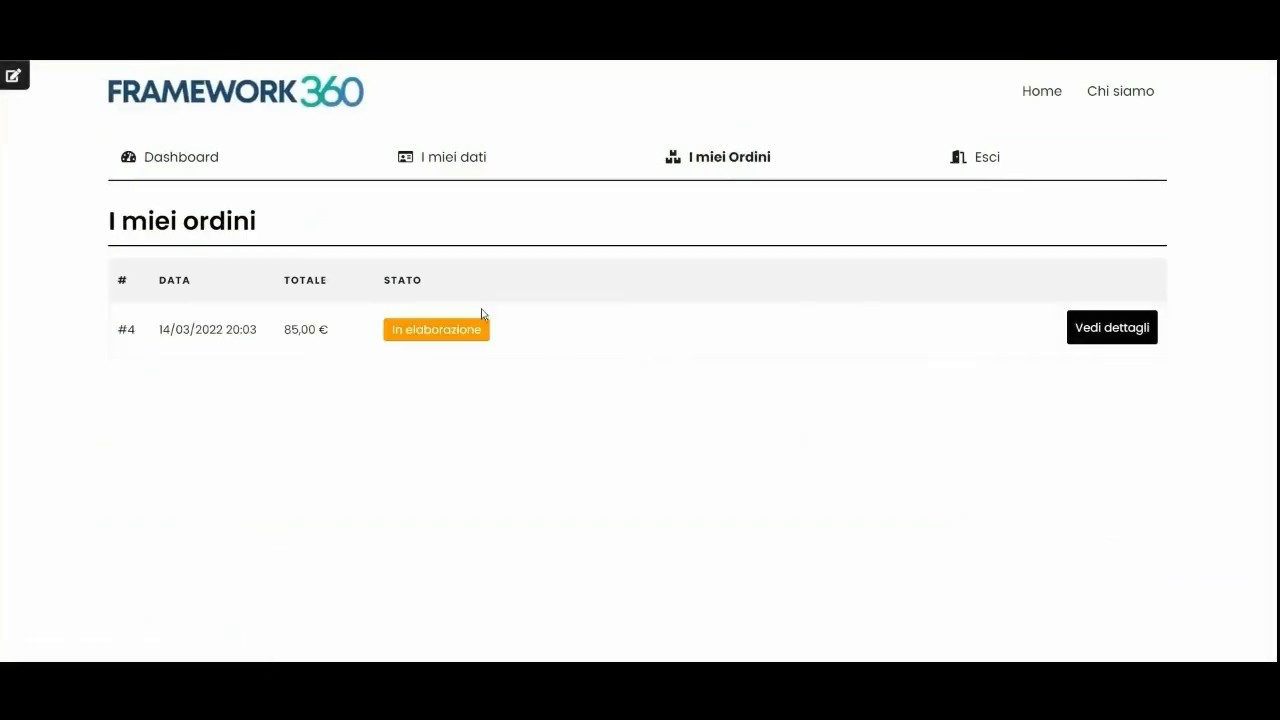
left_click(985, 160)
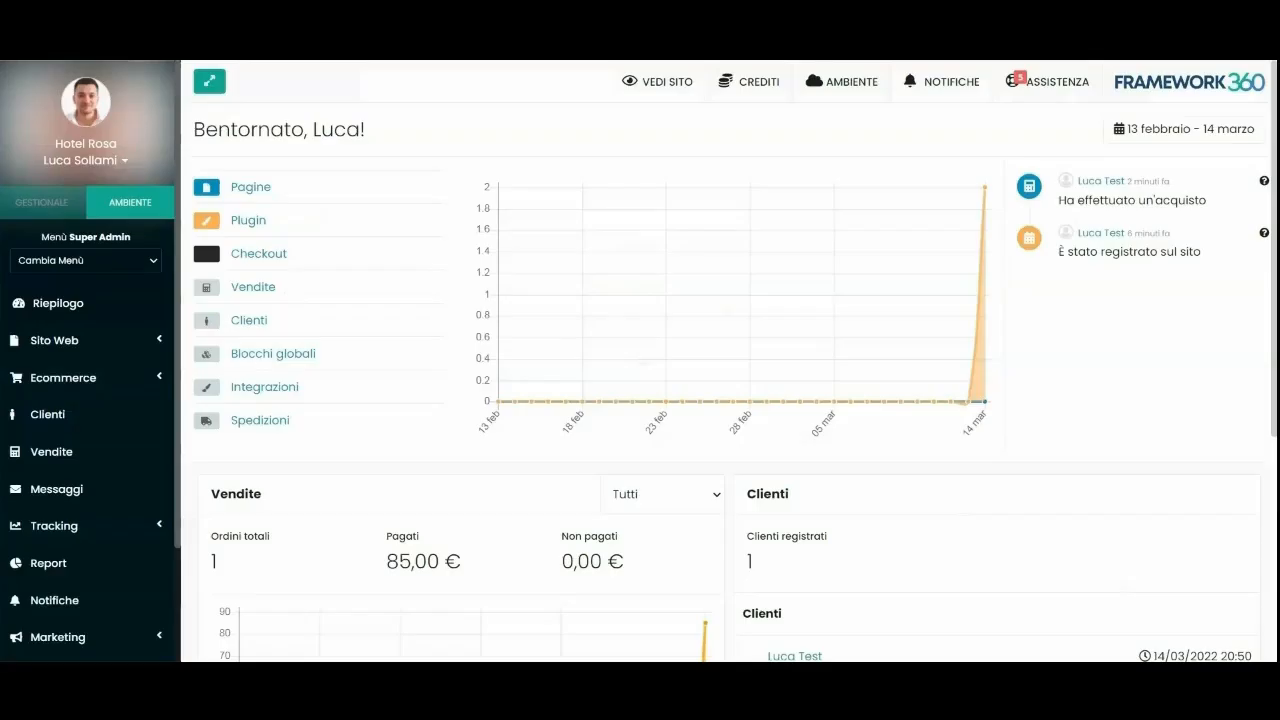
Place Area utente after Chi siamo in Menu Principale, save, and check the new menu link.
left_click(60, 331)
scroll(60, 380, "down", 1)
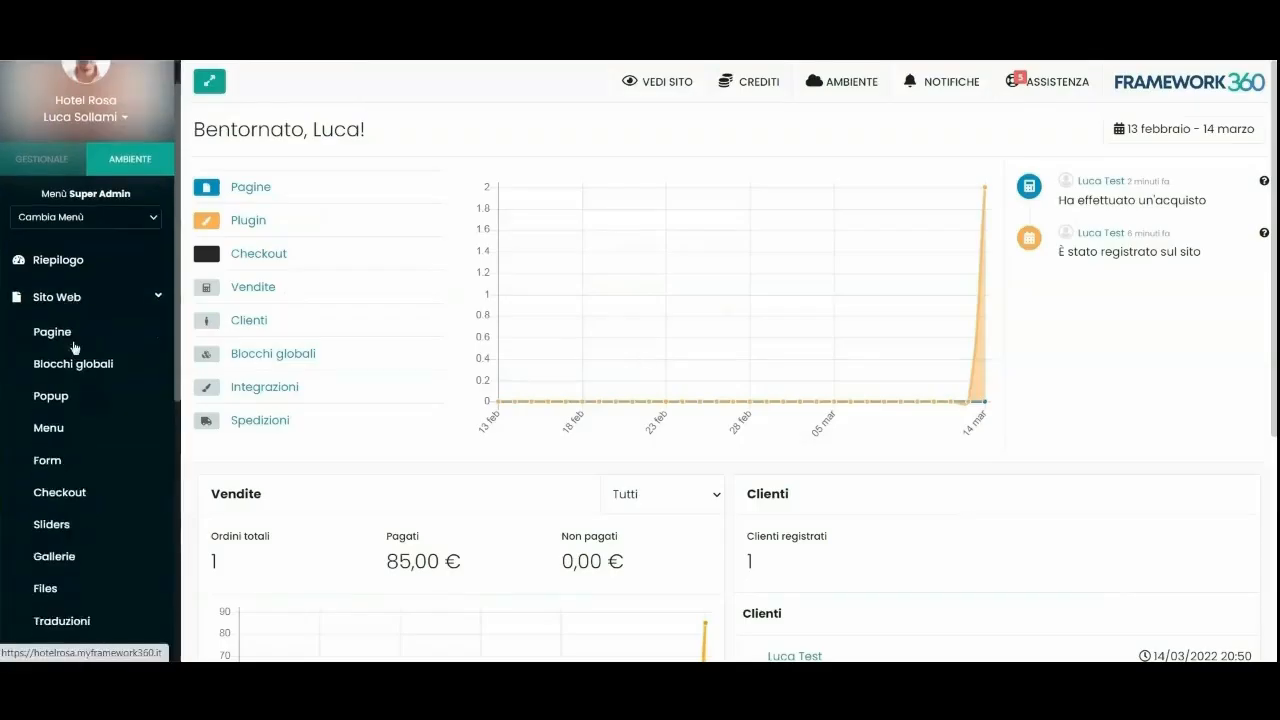
left_click(48, 388)
double_click(494, 279)
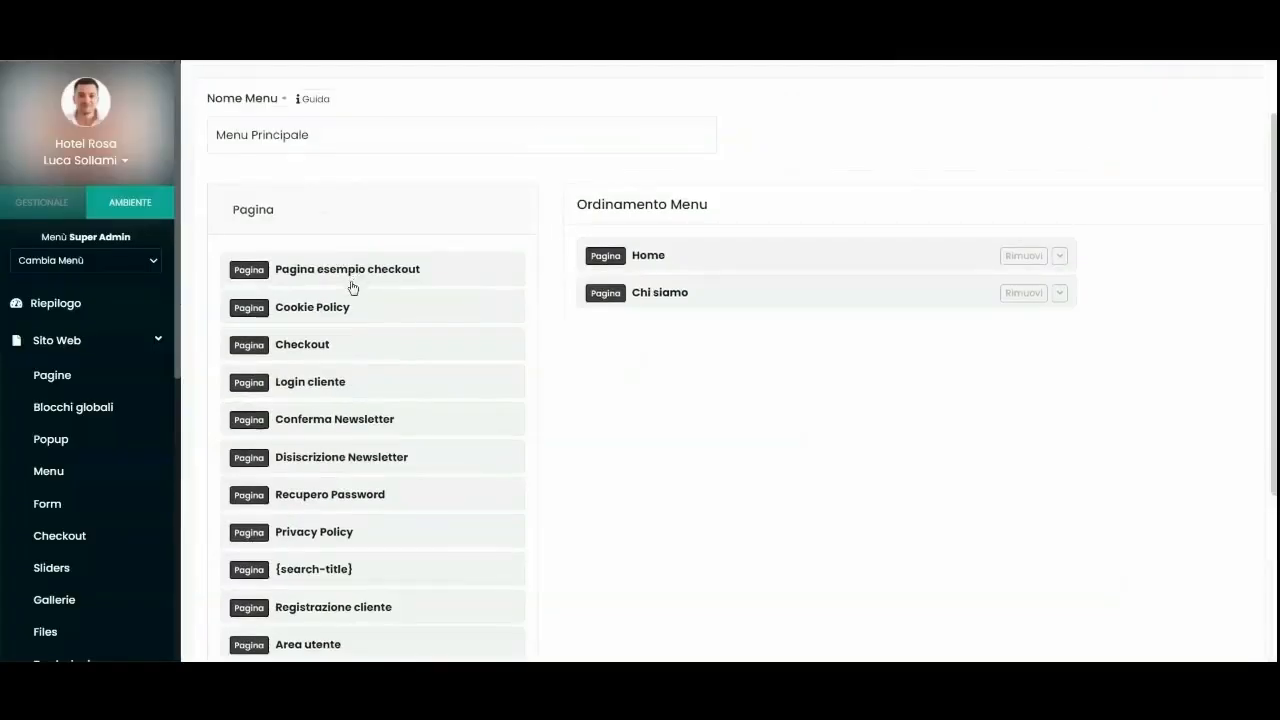
scroll(351, 286, "down", 1)
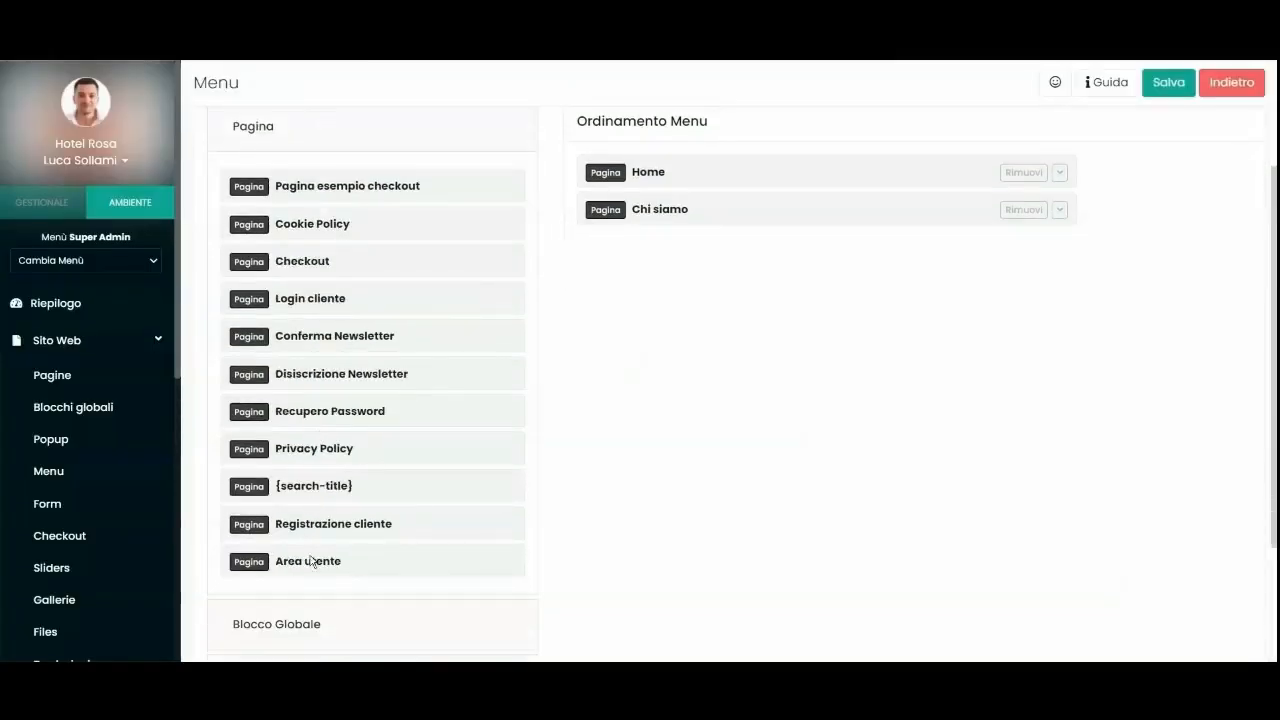
left_click_drag(297, 566, 665, 250)
left_click(1165, 84)
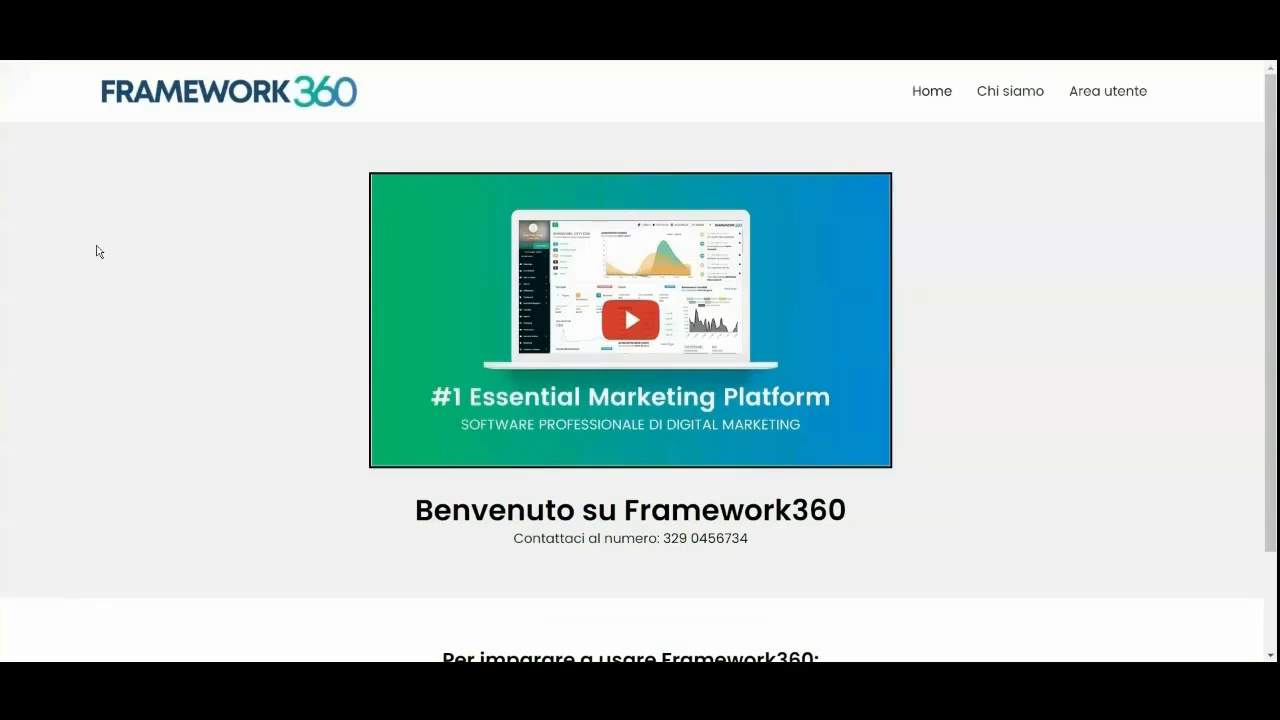
left_click(1108, 99)
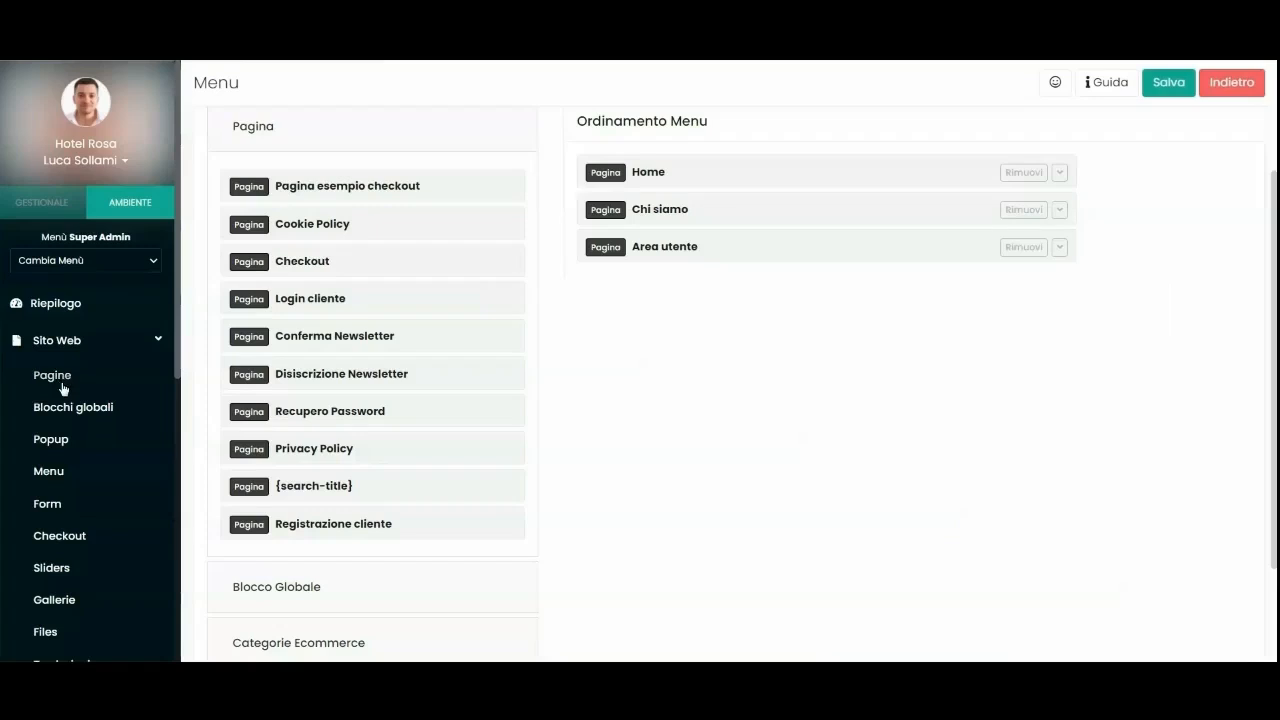
left_click(55, 379)
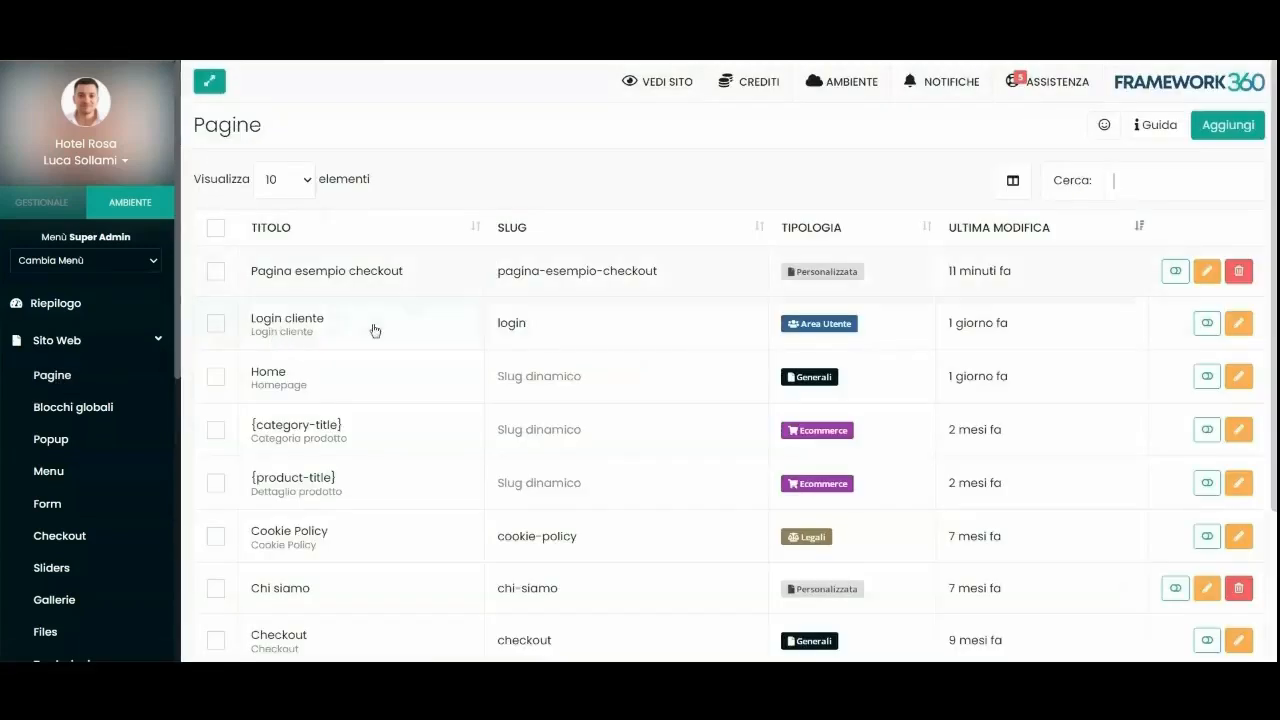
Open the Login cliente page, follow its registration link, then return to the pages list.
left_click(523, 334)
scroll(590, 325, "down", 3)
scroll(590, 325, "up", 3)
scroll(543, 380, "down", 3)
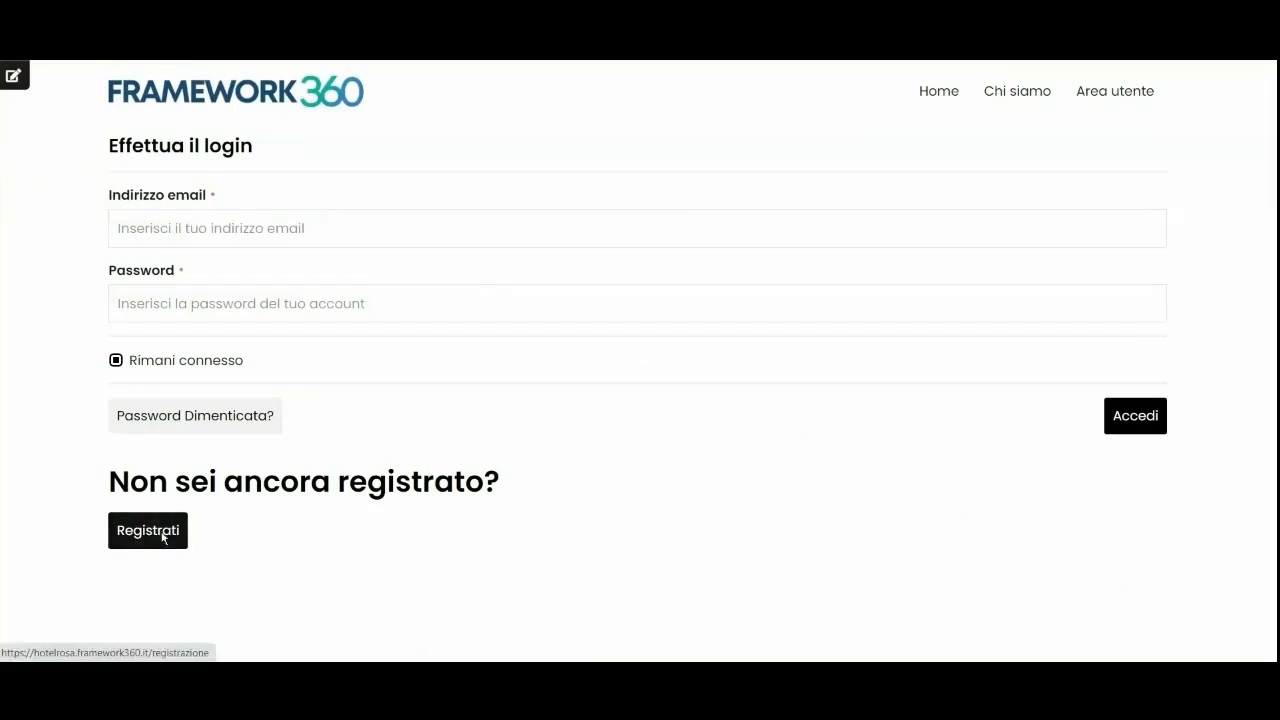
left_click(162, 531)
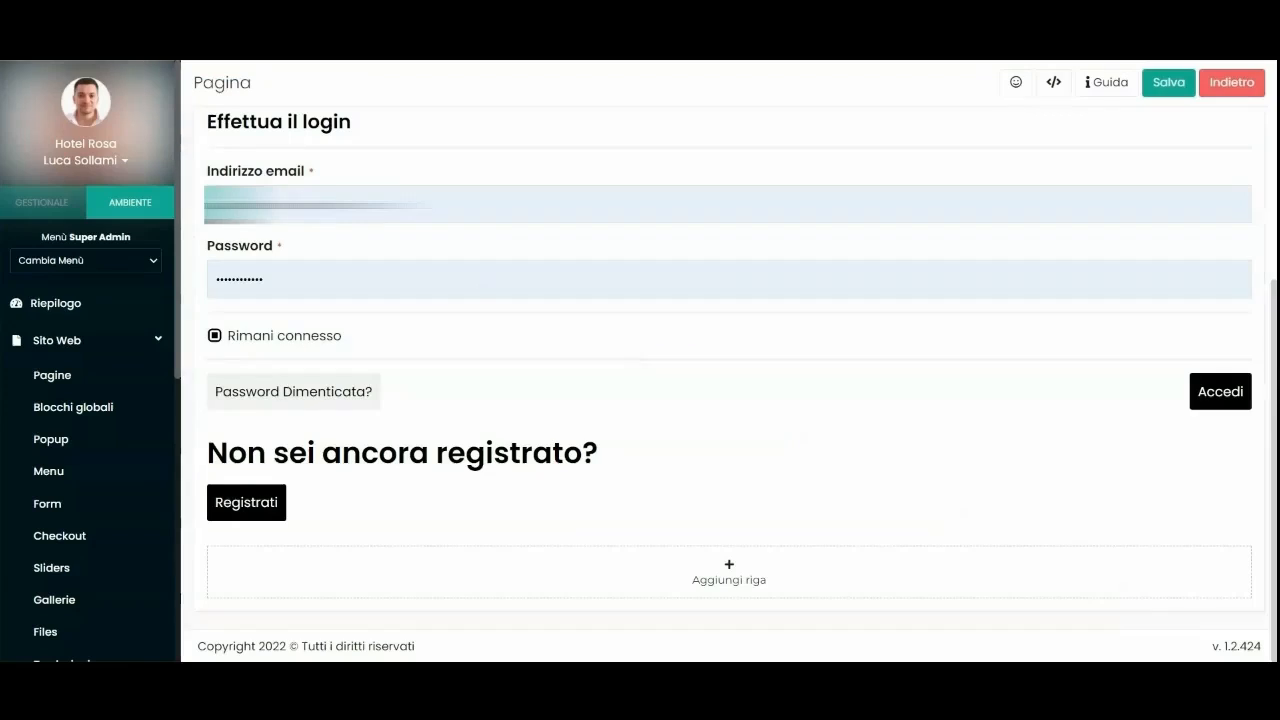
key("alt+Left")
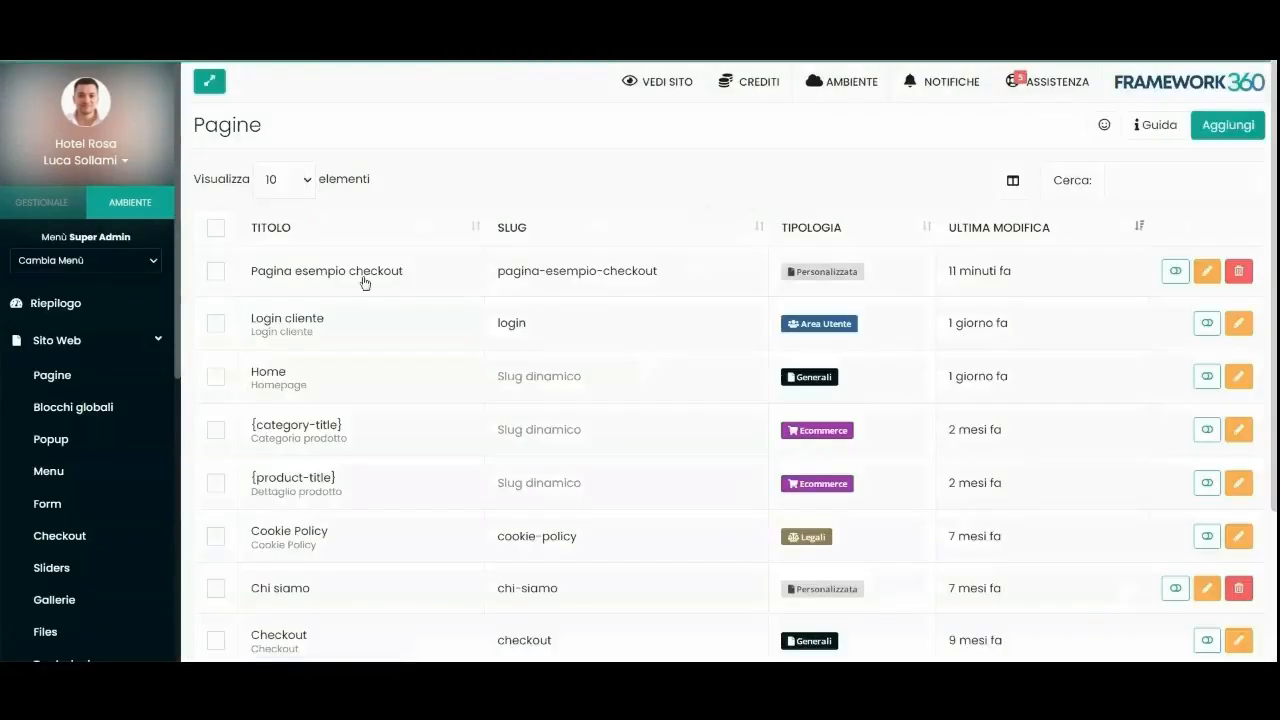
Show page 2 of the pages list and open the Registrazione cliente page.
scroll(329, 366, "down", 3)
left_click(1186, 594)
scroll(377, 303, "up", 1)
scroll(364, 398, "down", 1)
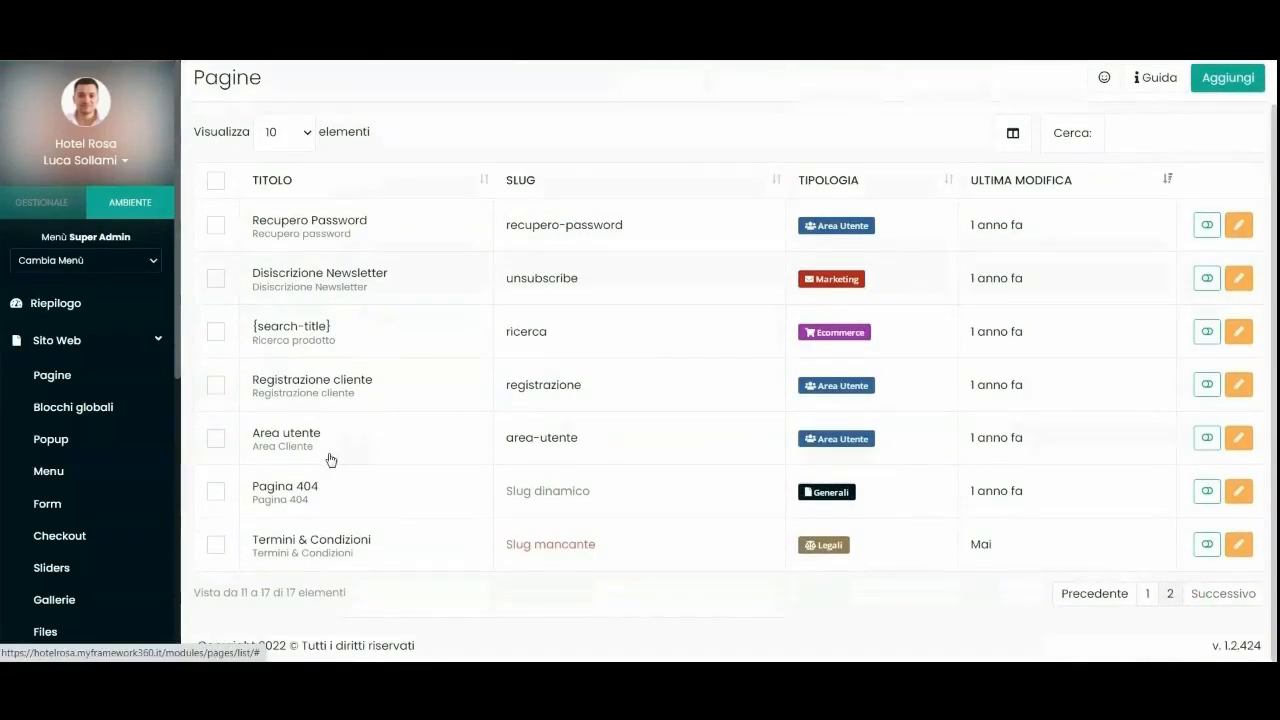
left_click(383, 392)
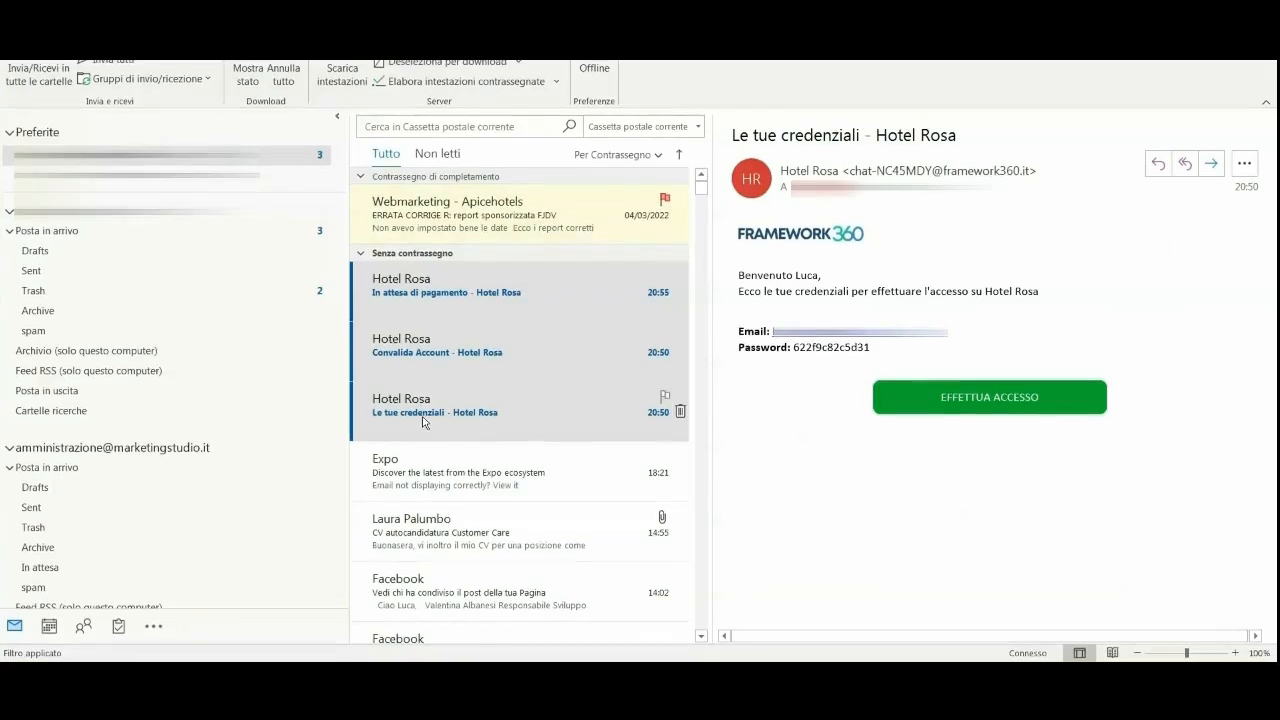
Open the 'Le tue credenziali - Hotel Rosa' email and select the generated password.
left_click(463, 416)
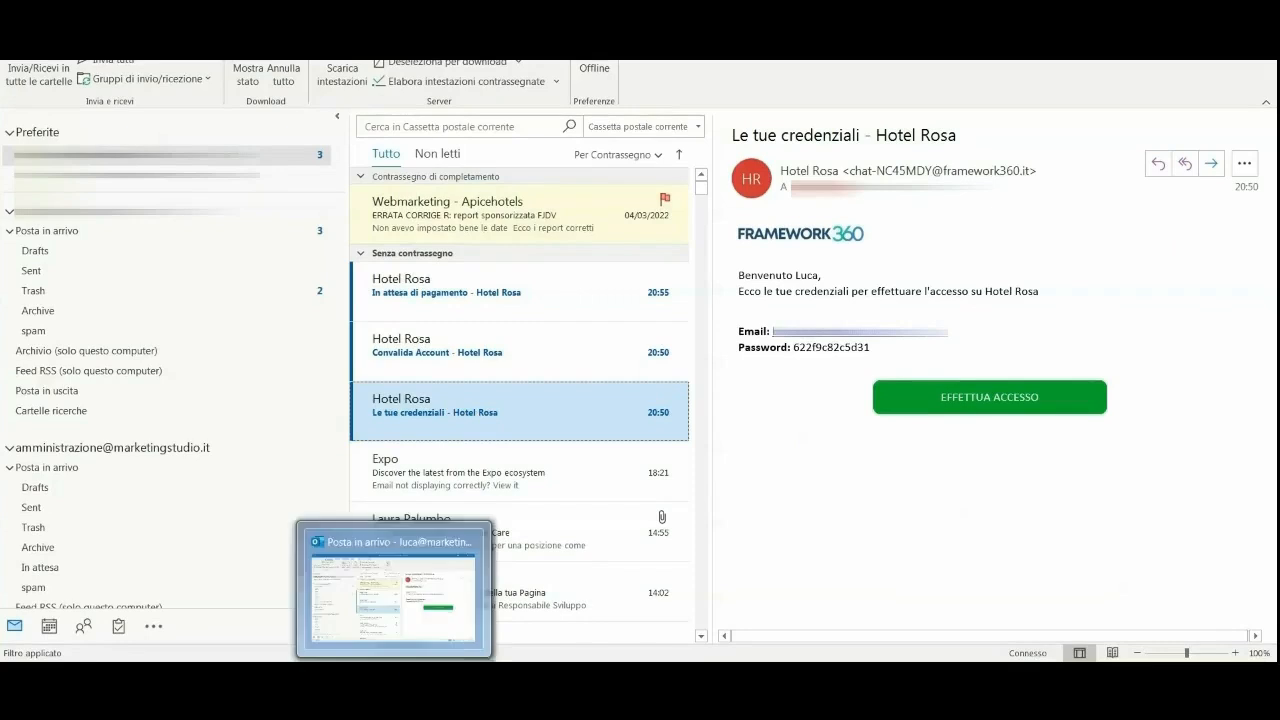
double_click(808, 352)
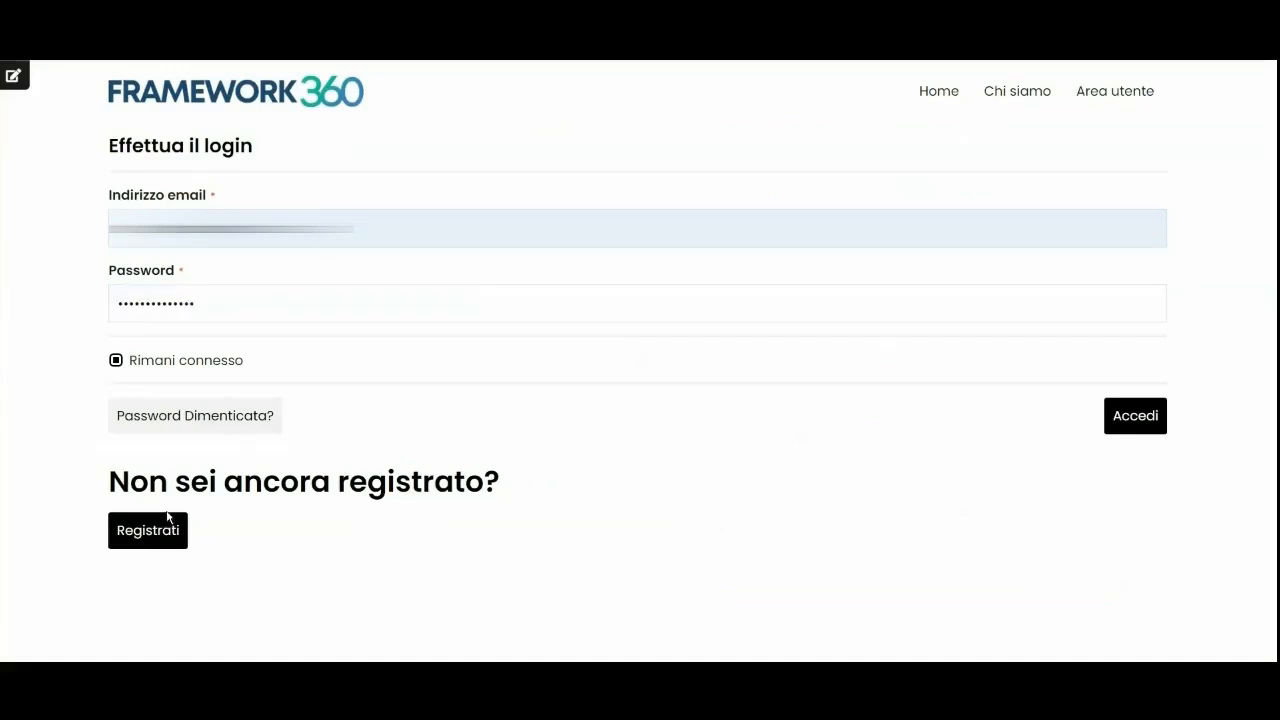
Log in with the generated credentials, activate via ATTIVA IL MIO ACCOUNT, and reload the dashboard.
left_click(1134, 415)
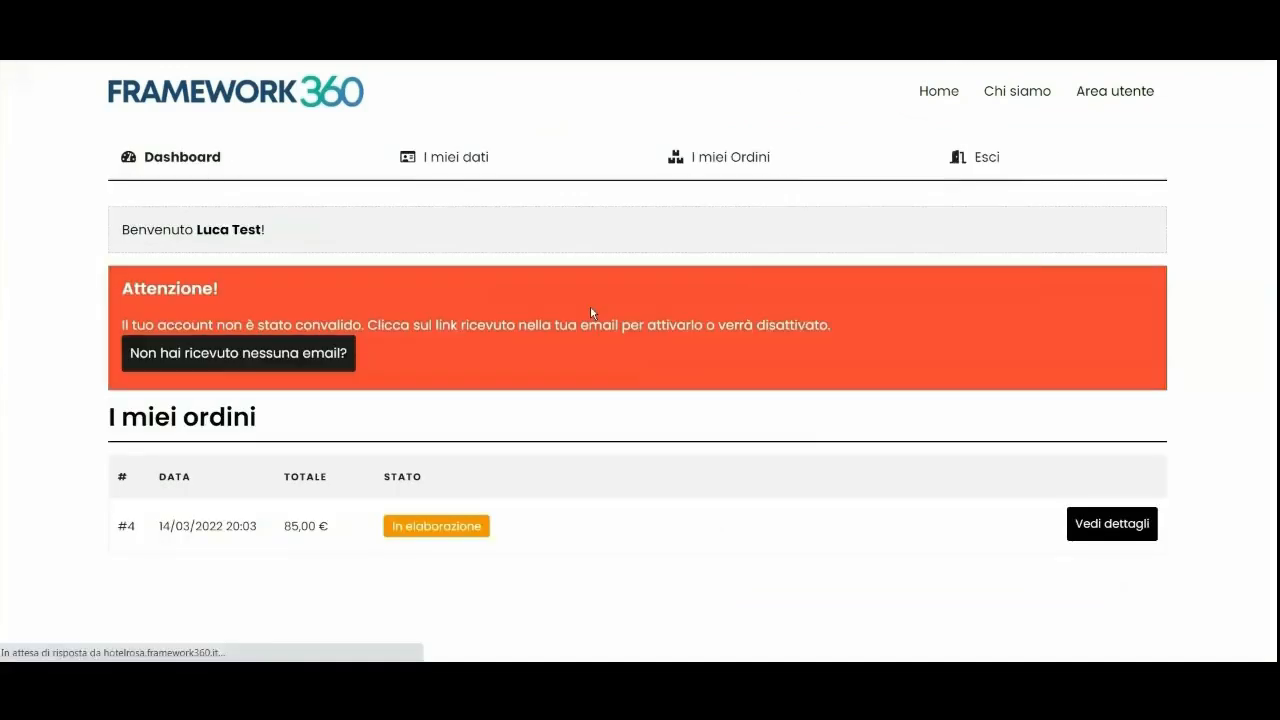
left_click(535, 300)
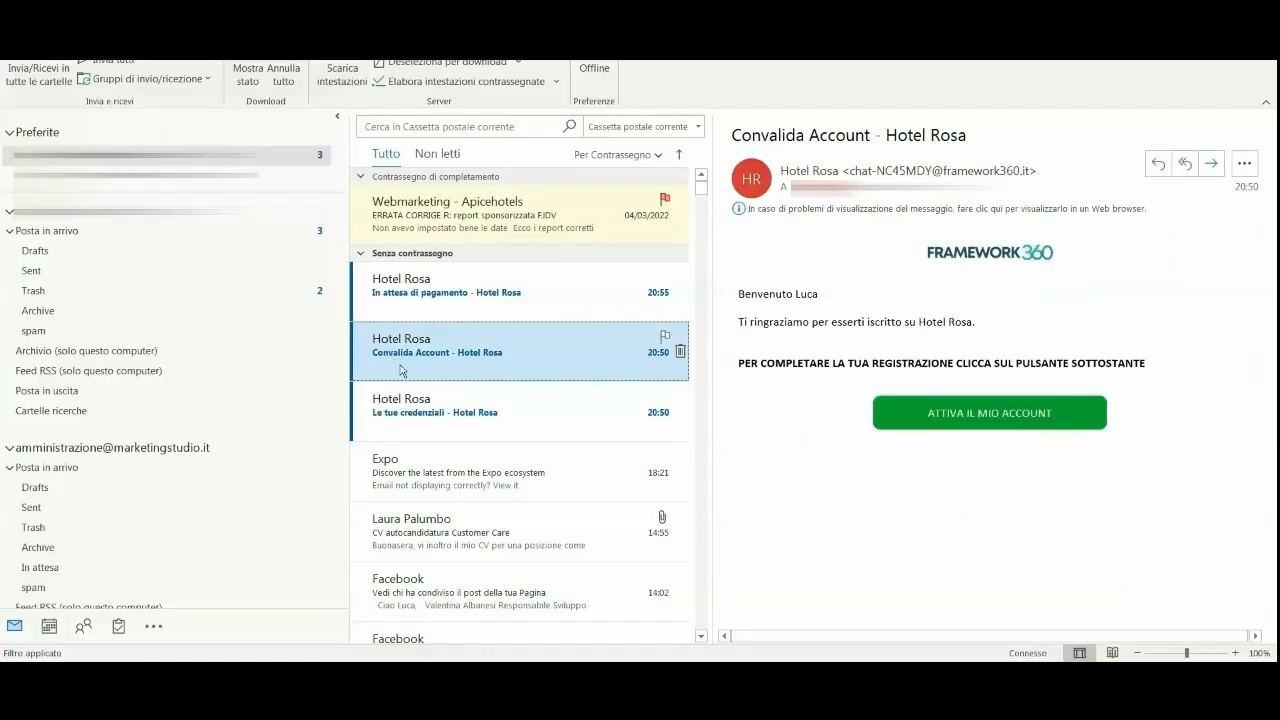
left_click(978, 418, "ctrl")
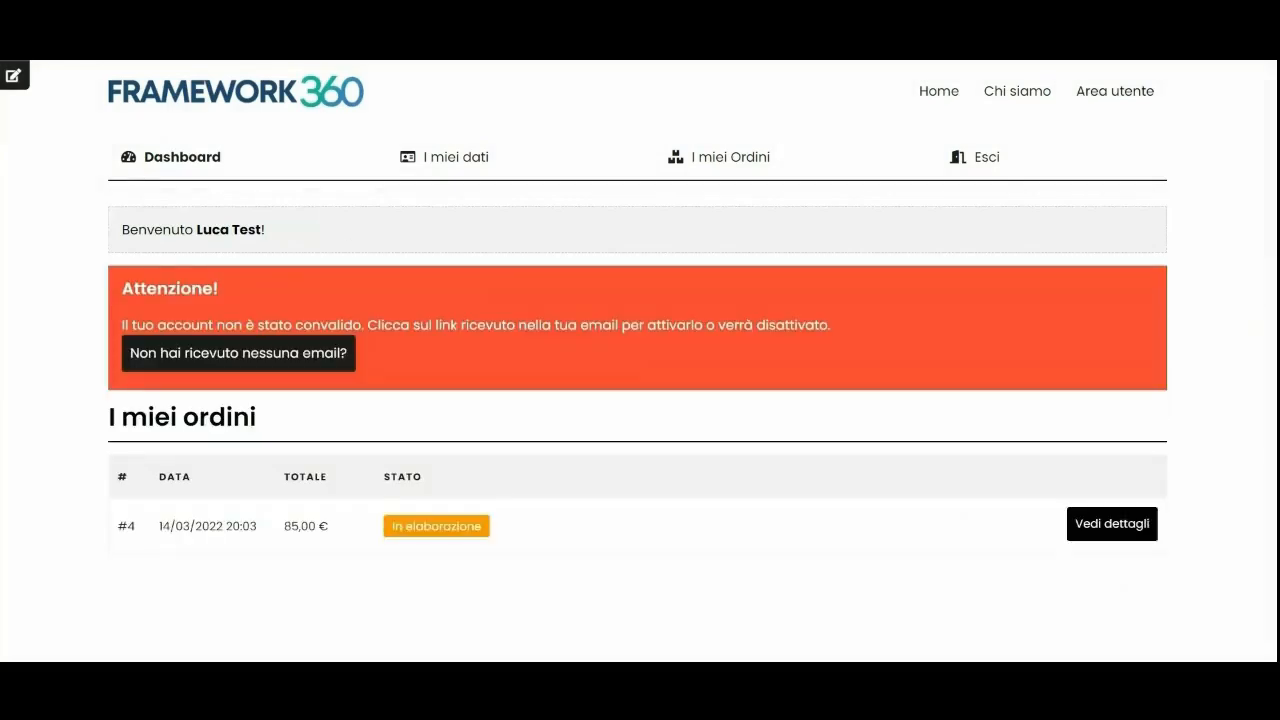
left_click(239, 178)
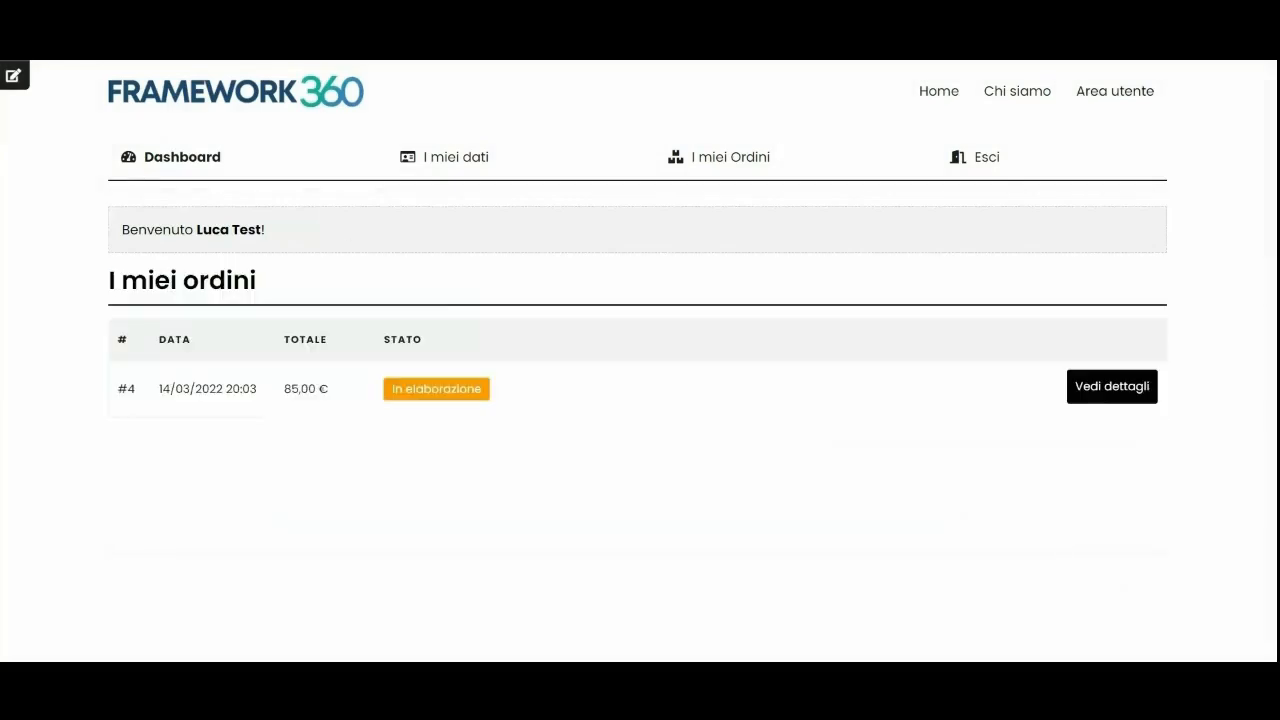
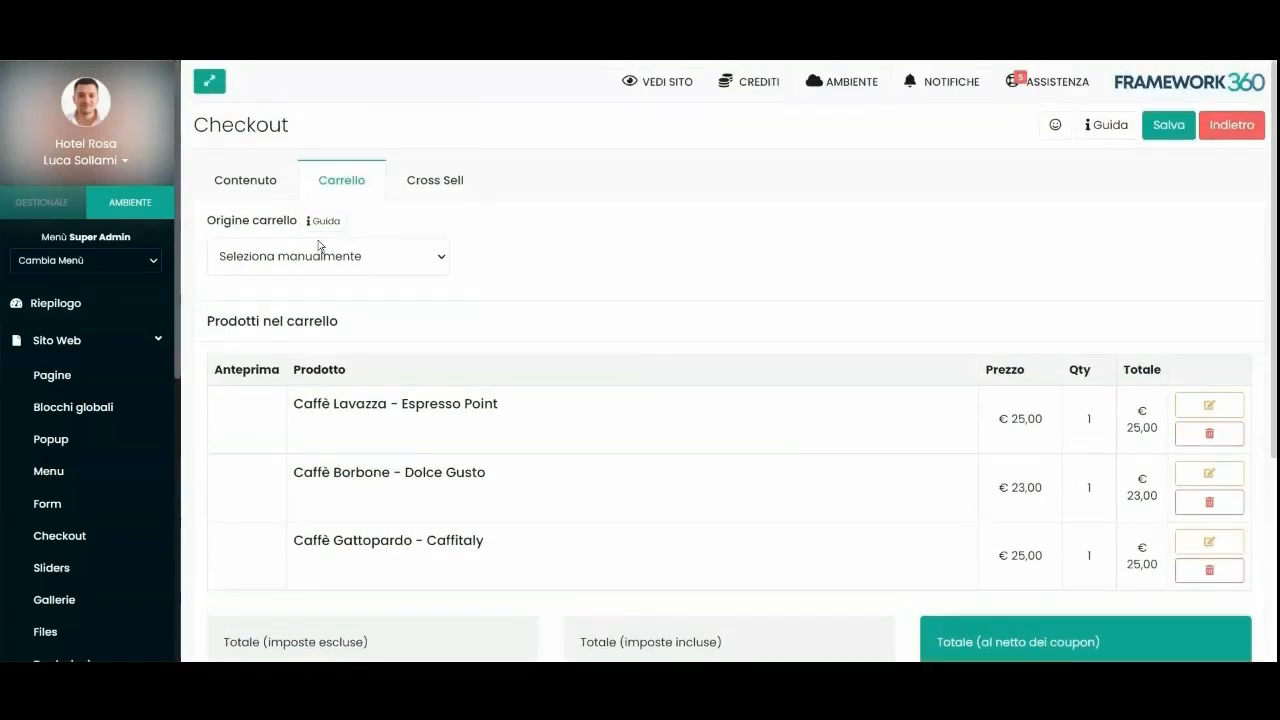
Check the live homepage, then open Menu Principale from Sito Web > Menu for editing.
scroll(500, 371, "down", 3)
scroll(510, 313, "up", 3)
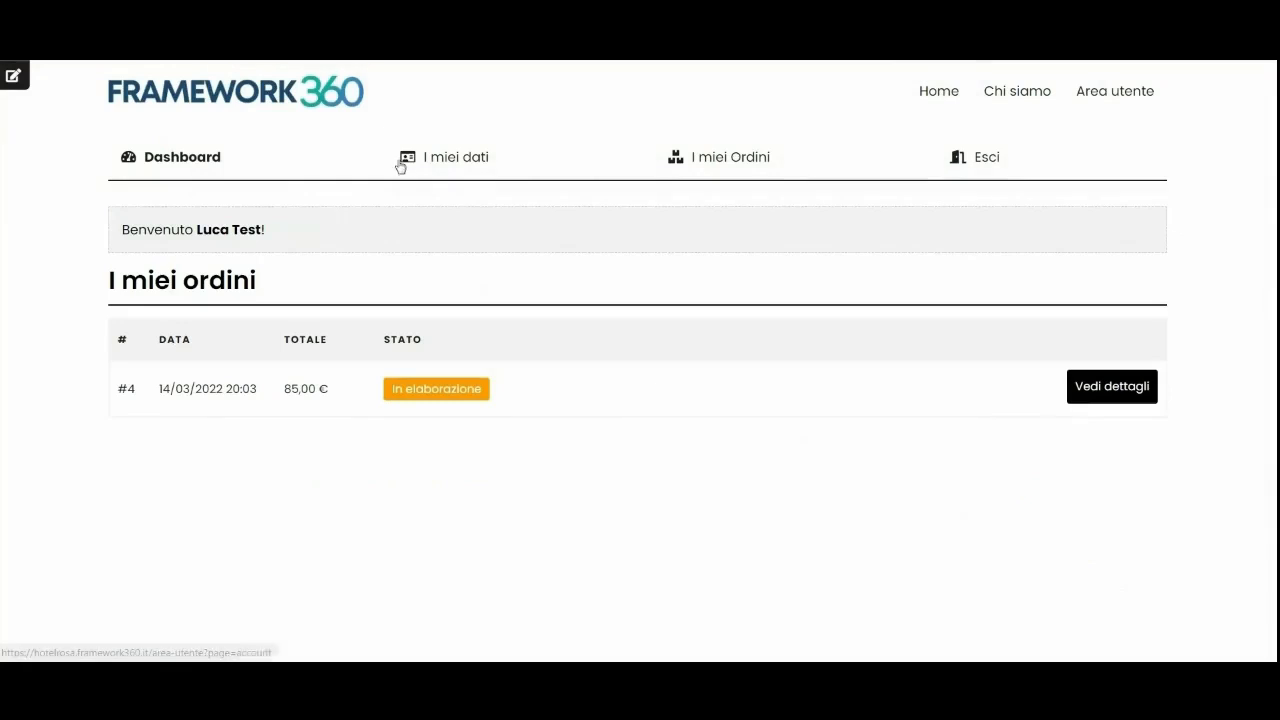
left_click(254, 100)
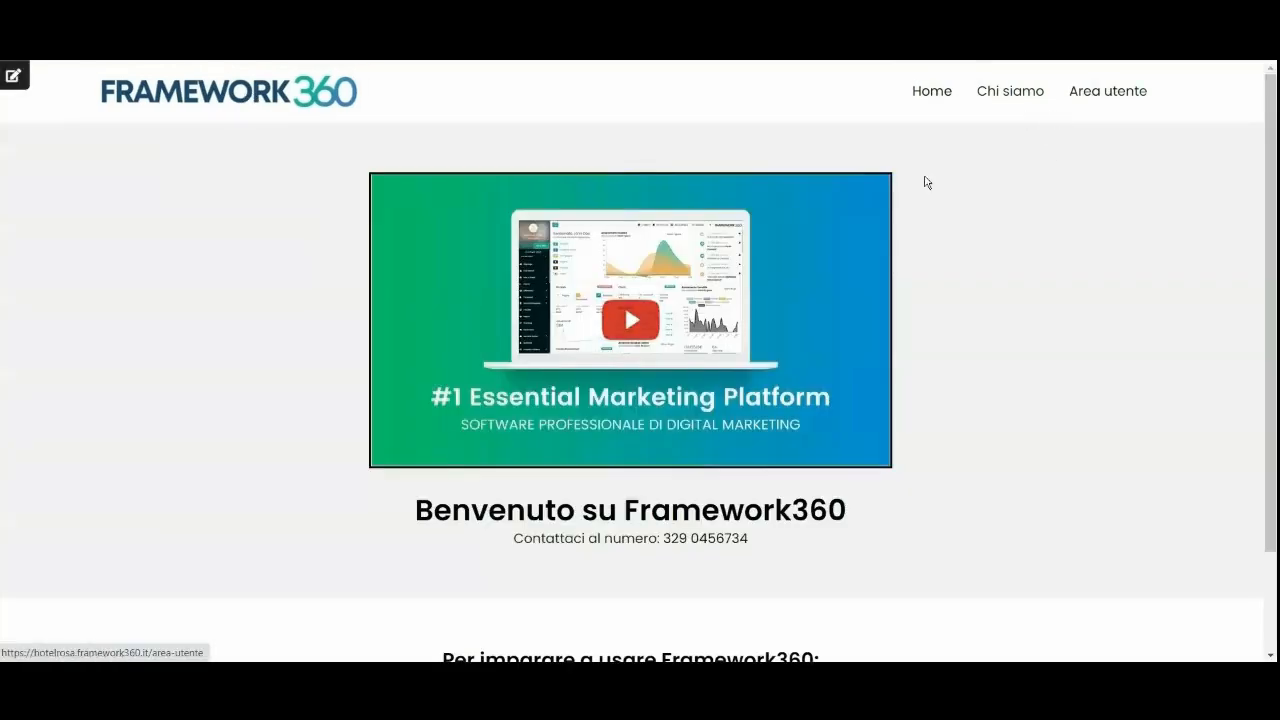
scroll(916, 300, "down", 1)
scroll(880, 290, "up", 1)
scroll(917, 395, "down", 1)
scroll(980, 250, "up", 1)
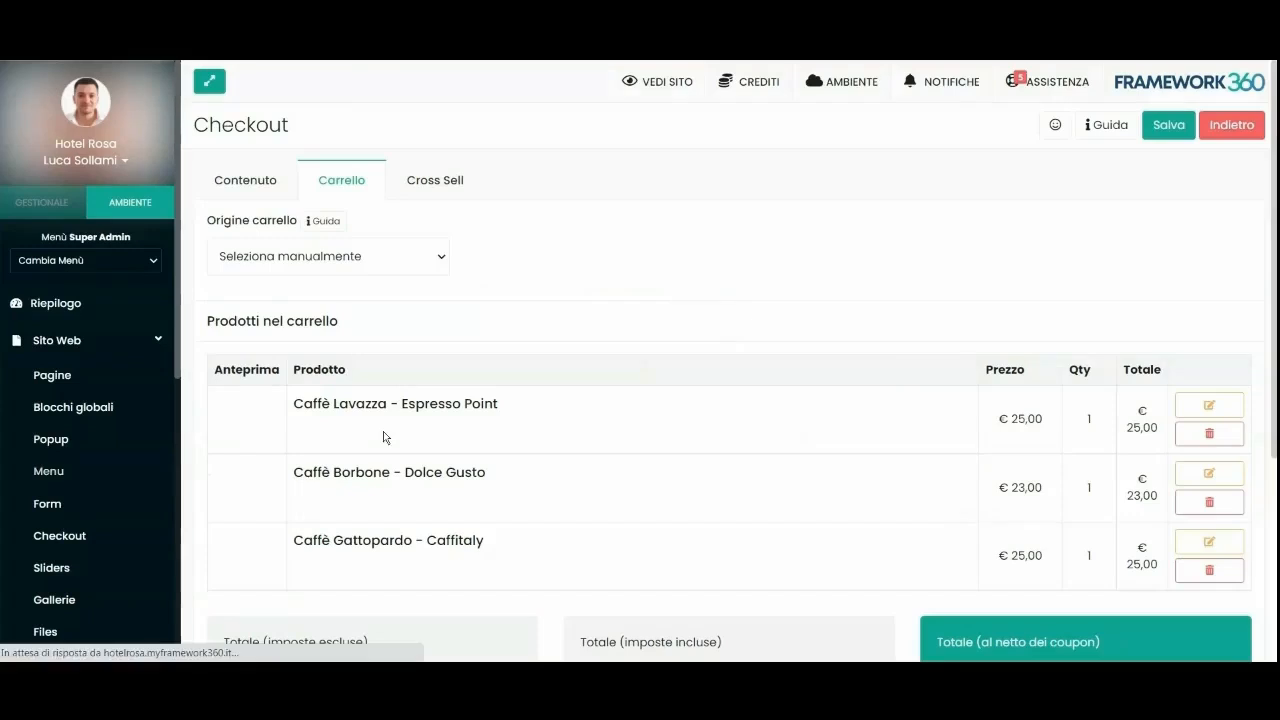
left_click(48, 471)
left_click(553, 283)
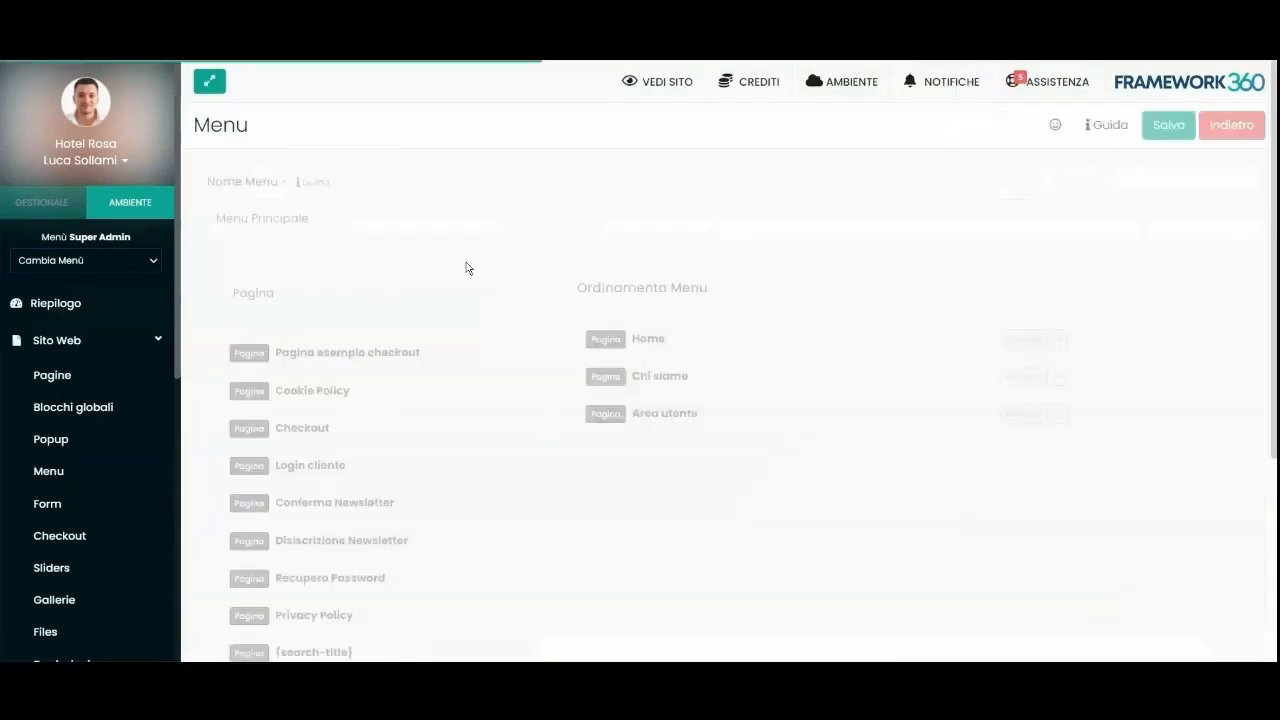
Drag 'Pagina esempio checkout' into Ordinamento Menu between Chi siamo and Area utente.
left_click_drag(292, 270, 676, 324)
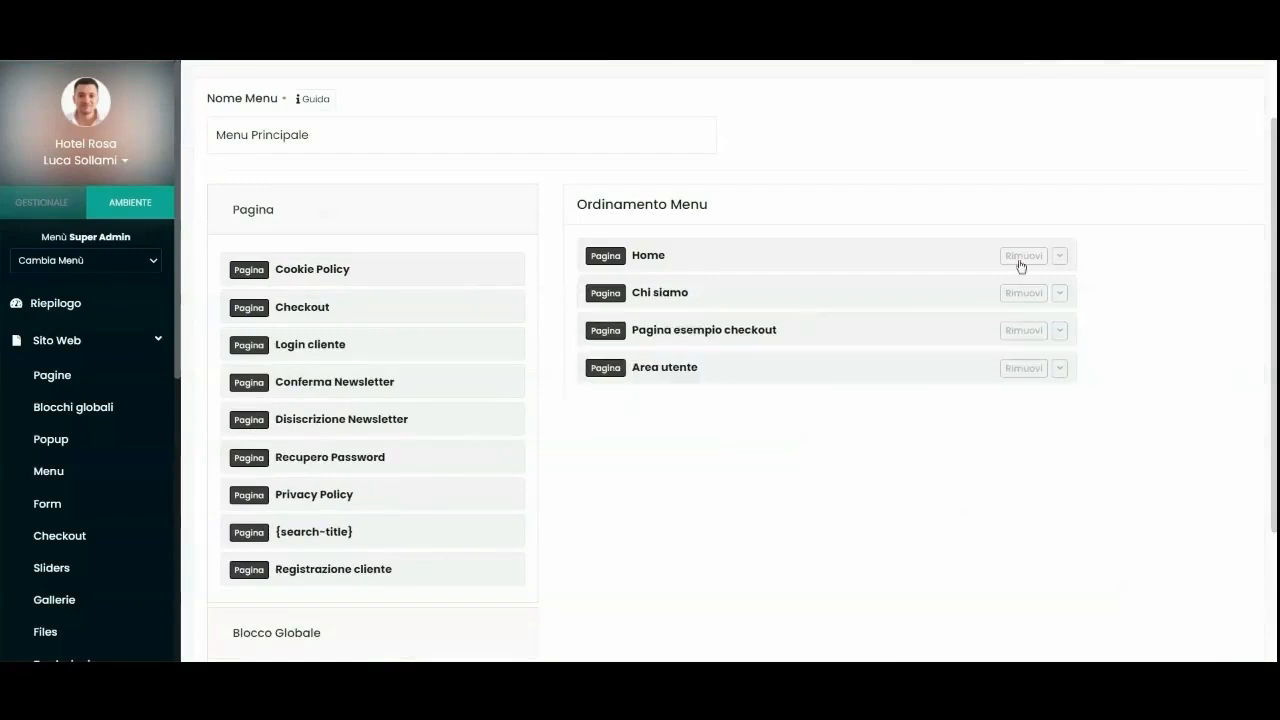
scroll(676, 324, "up", 3)
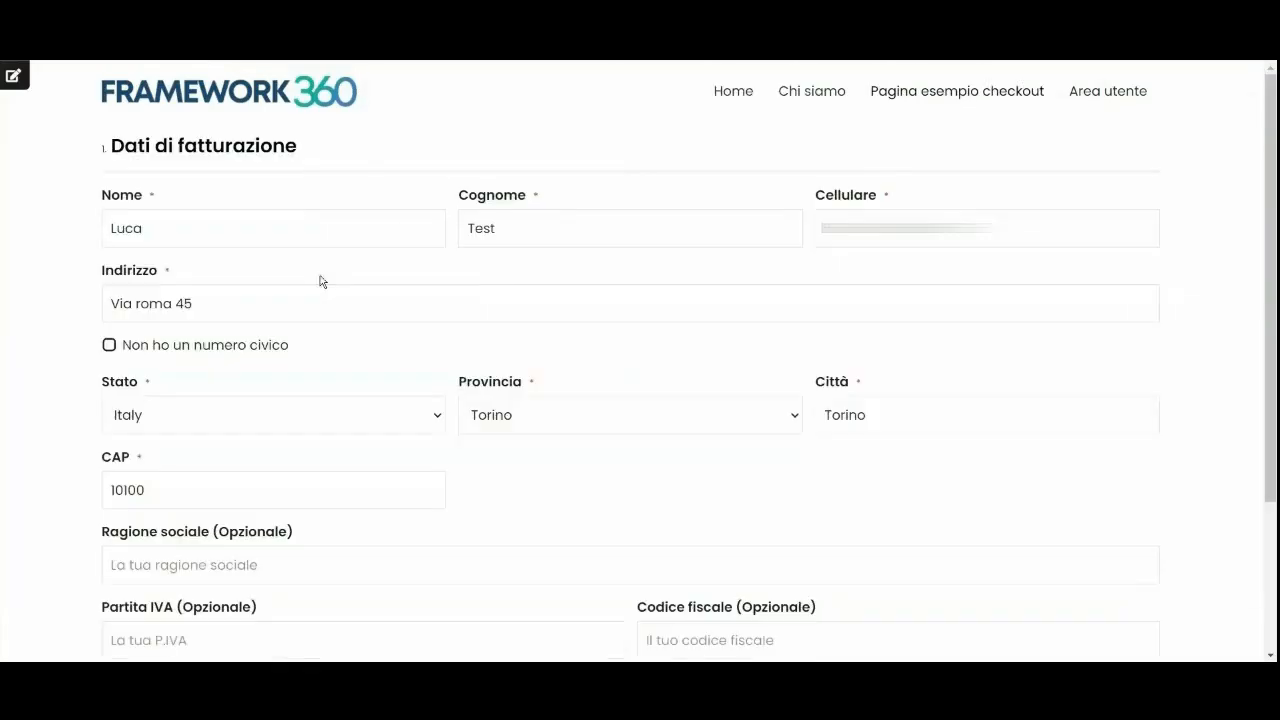
scroll(546, 383, "down", 3)
scroll(741, 493, "up", 3)
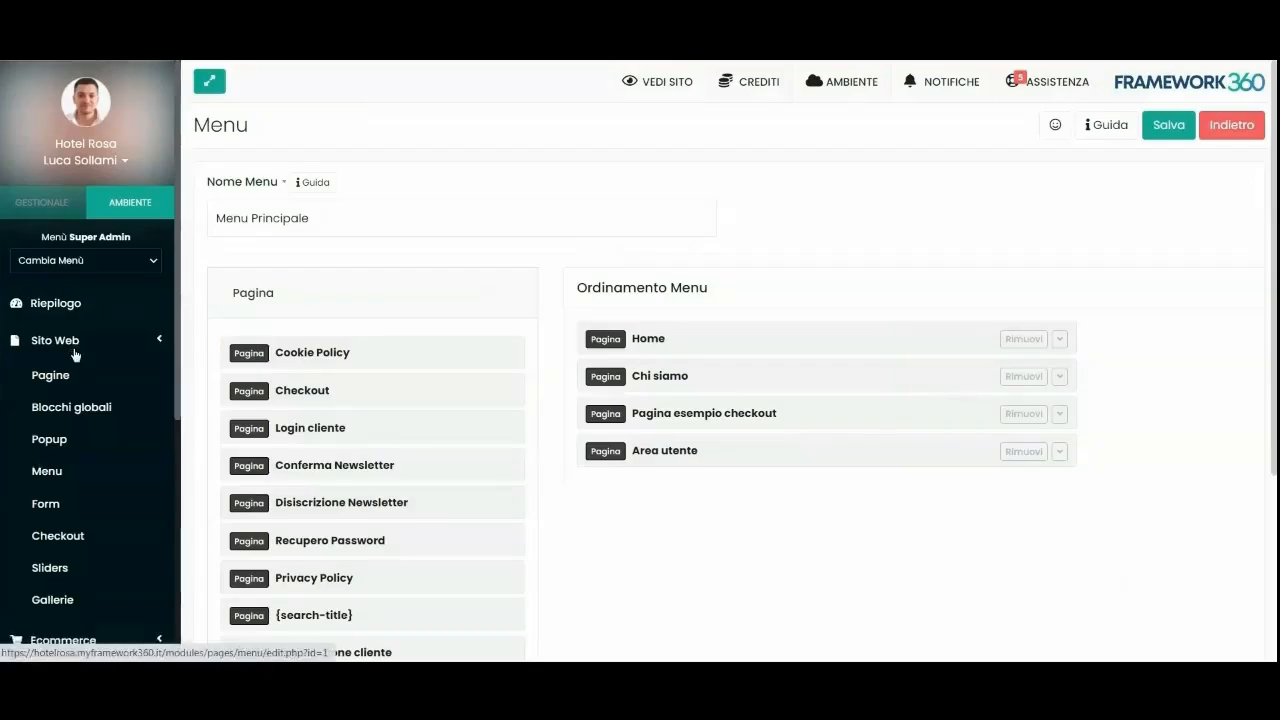
Confirm the Ecommerce plugin is active under Personalizzazione > Plugin.
left_click(74, 345)
scroll(100, 410, "down", 3)
left_click(60, 533)
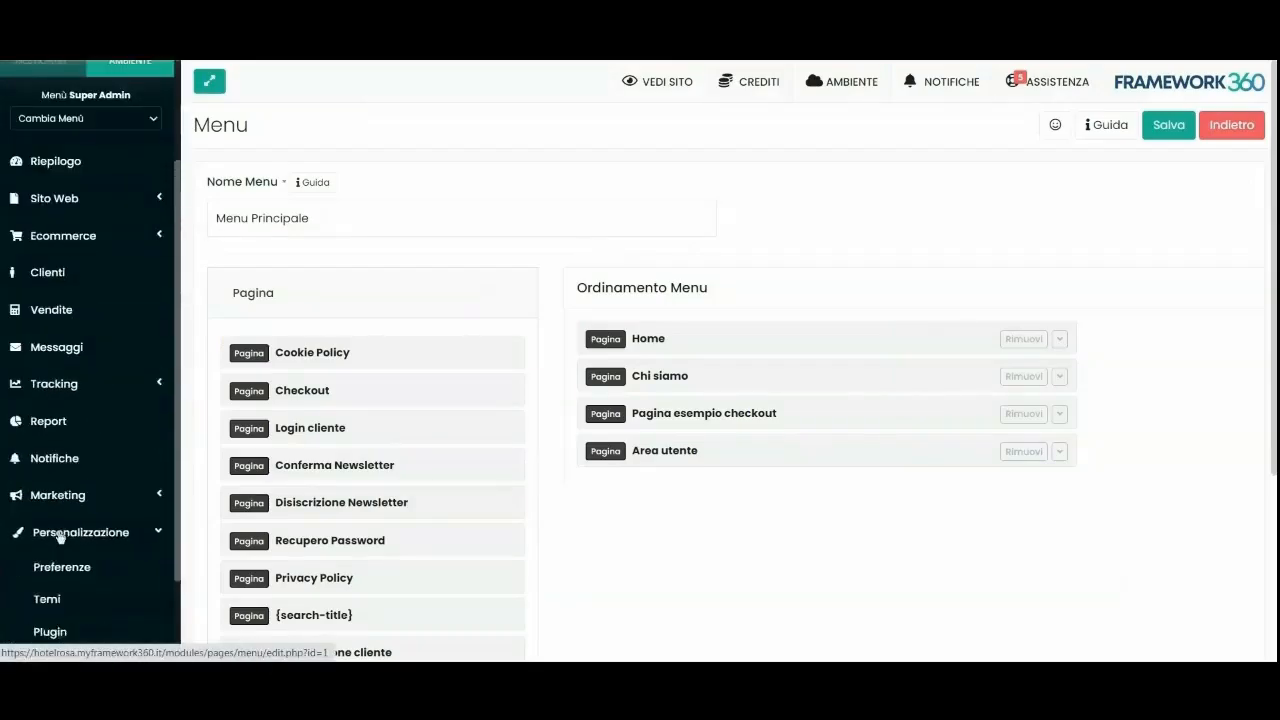
scroll(60, 537, "down", 2)
left_click(50, 503)
type("ecomm")
left_click(416, 376)
scroll(588, 390, "down", 3)
left_click(1187, 79)
double_click(247, 199)
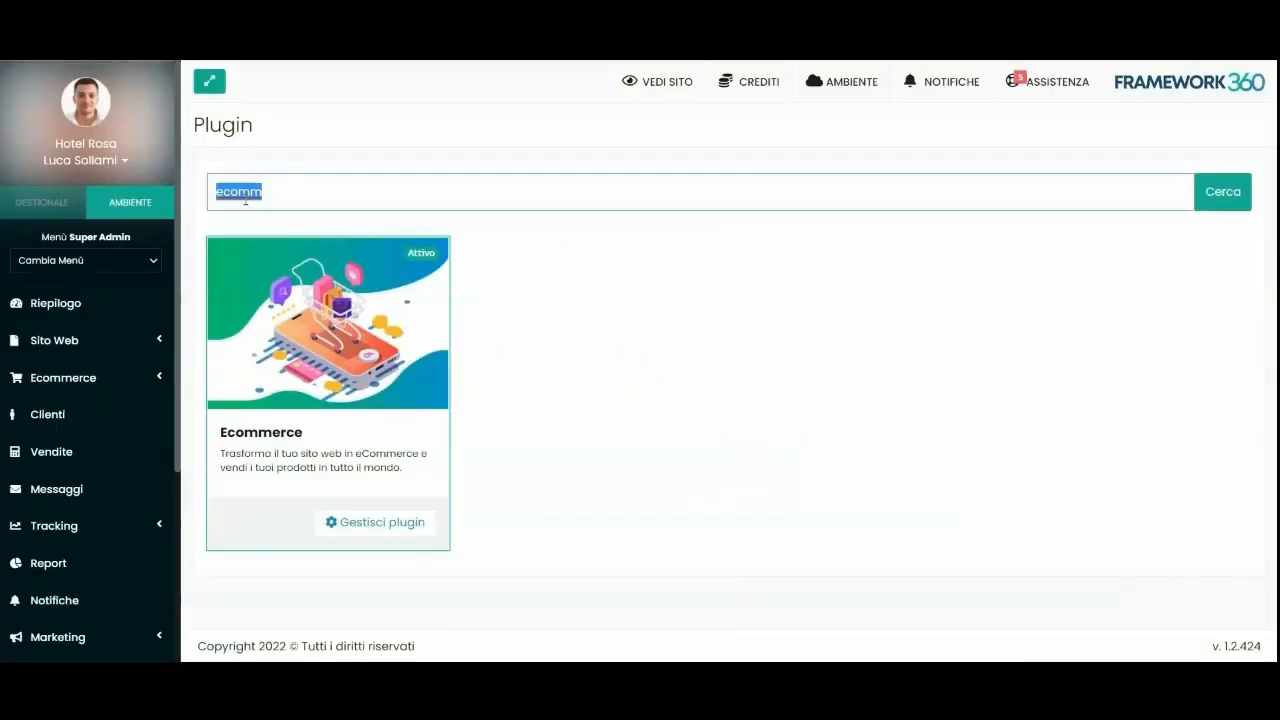
key("BackSpace")
Start a new Ecommerce product, entering 'Prodotto 1' as a provisional name.
left_click(94, 378)
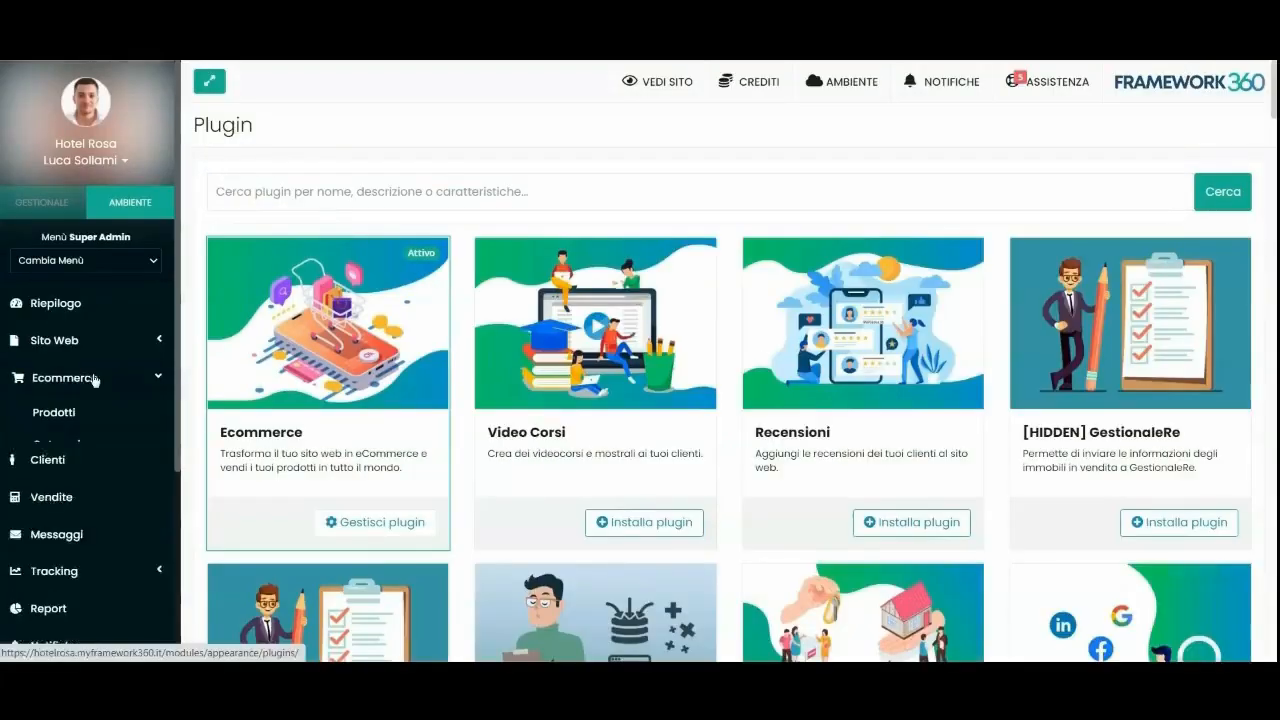
left_click(54, 416)
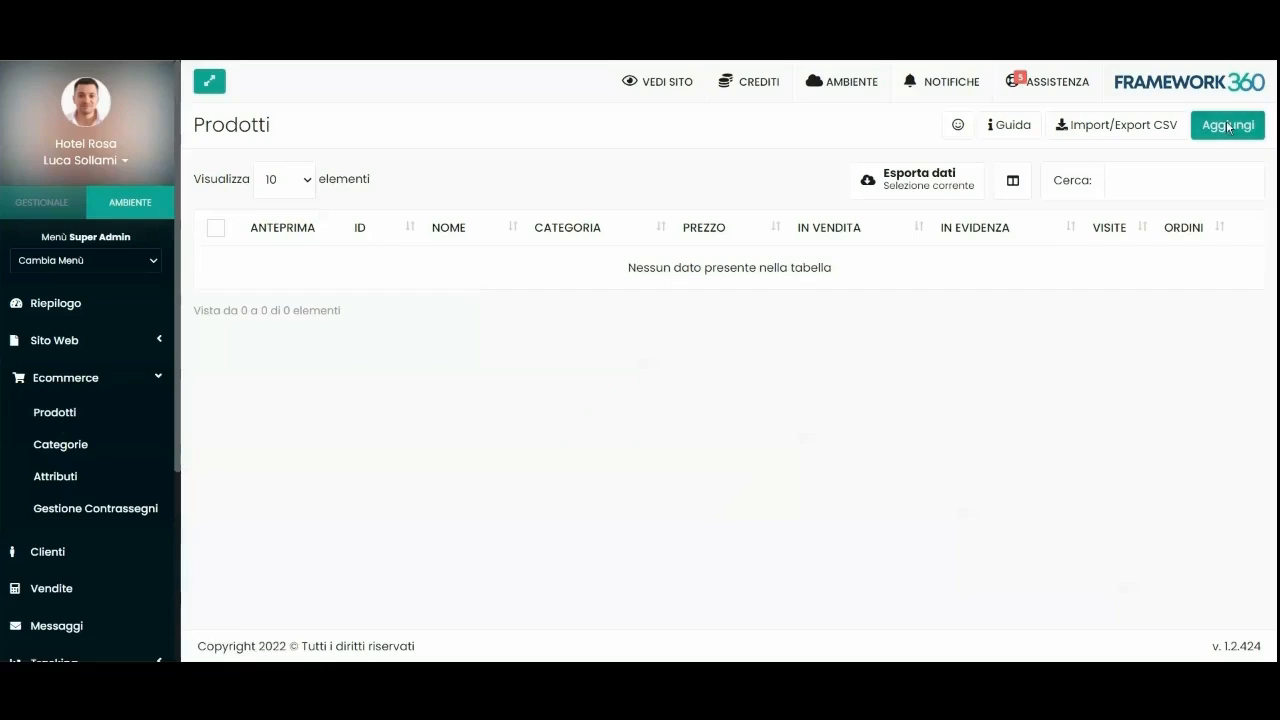
left_click(289, 271)
type("Prodotto 1")
right_click(68, 446)
key("Escape")
Create the Scarpe product category and return to the new product form.
left_click(60, 444)
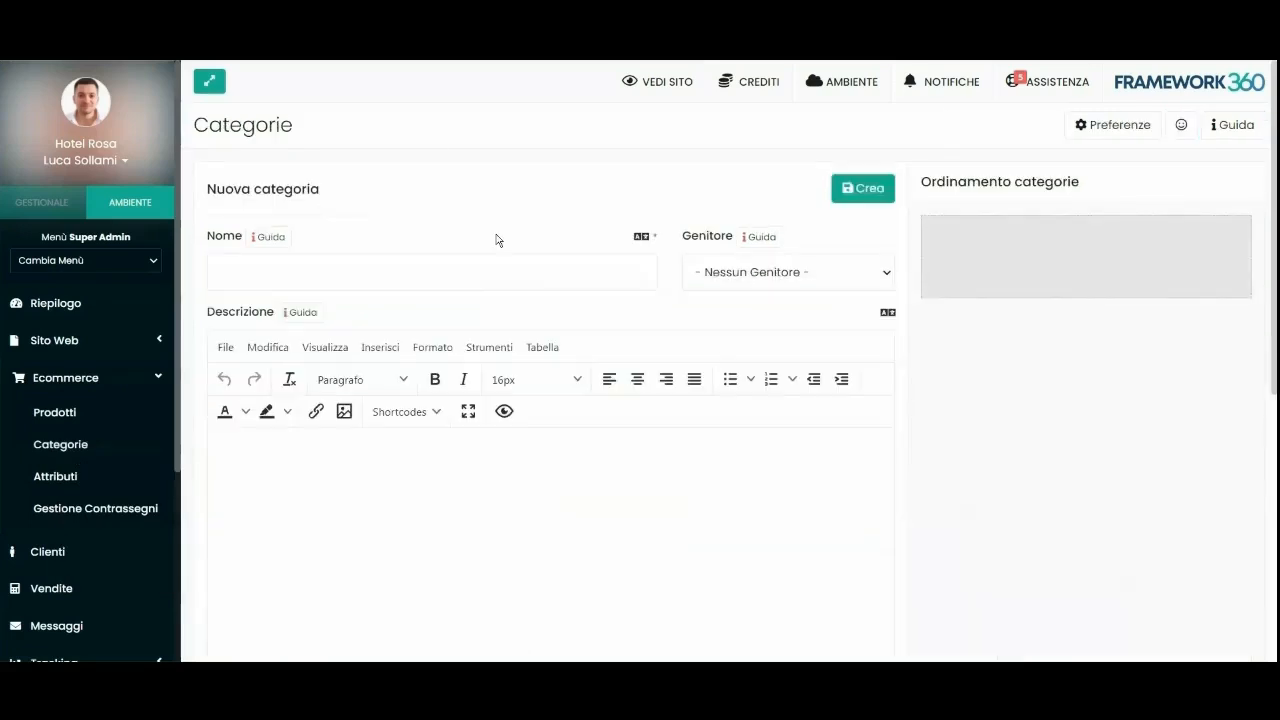
left_click(353, 277)
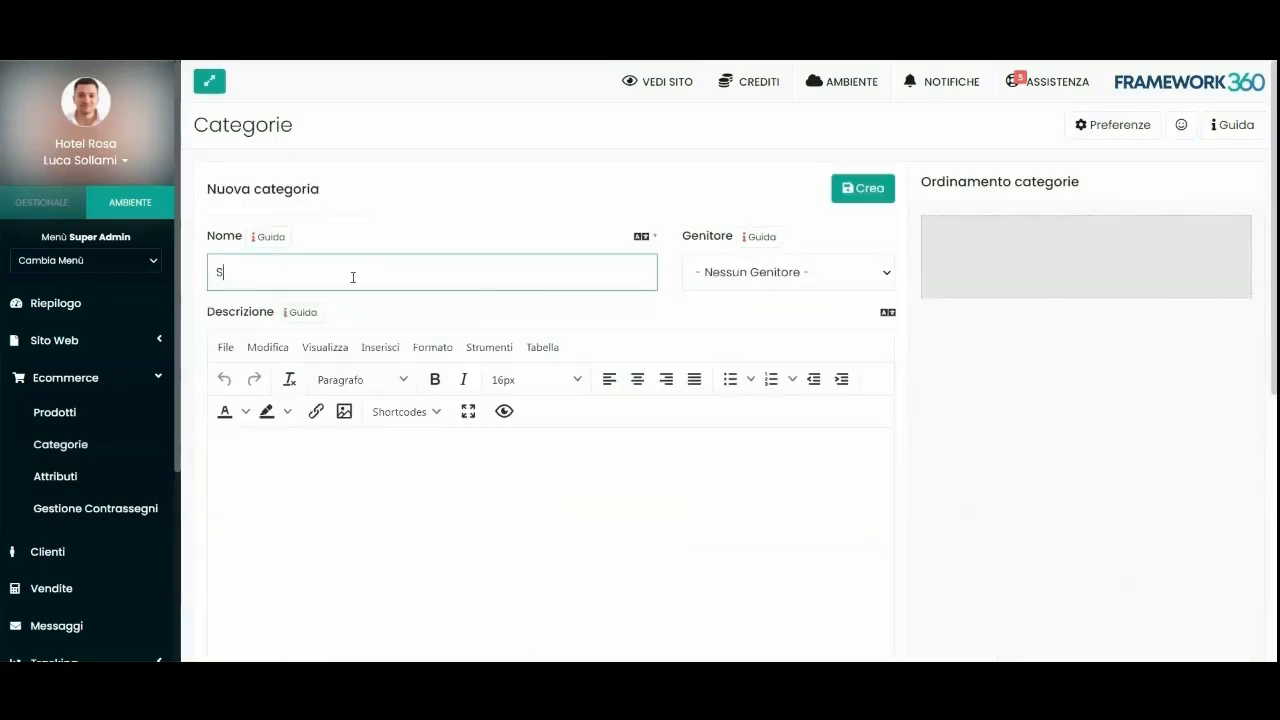
left_click(755, 316)
left_click(863, 189)
key("ctrl+w")
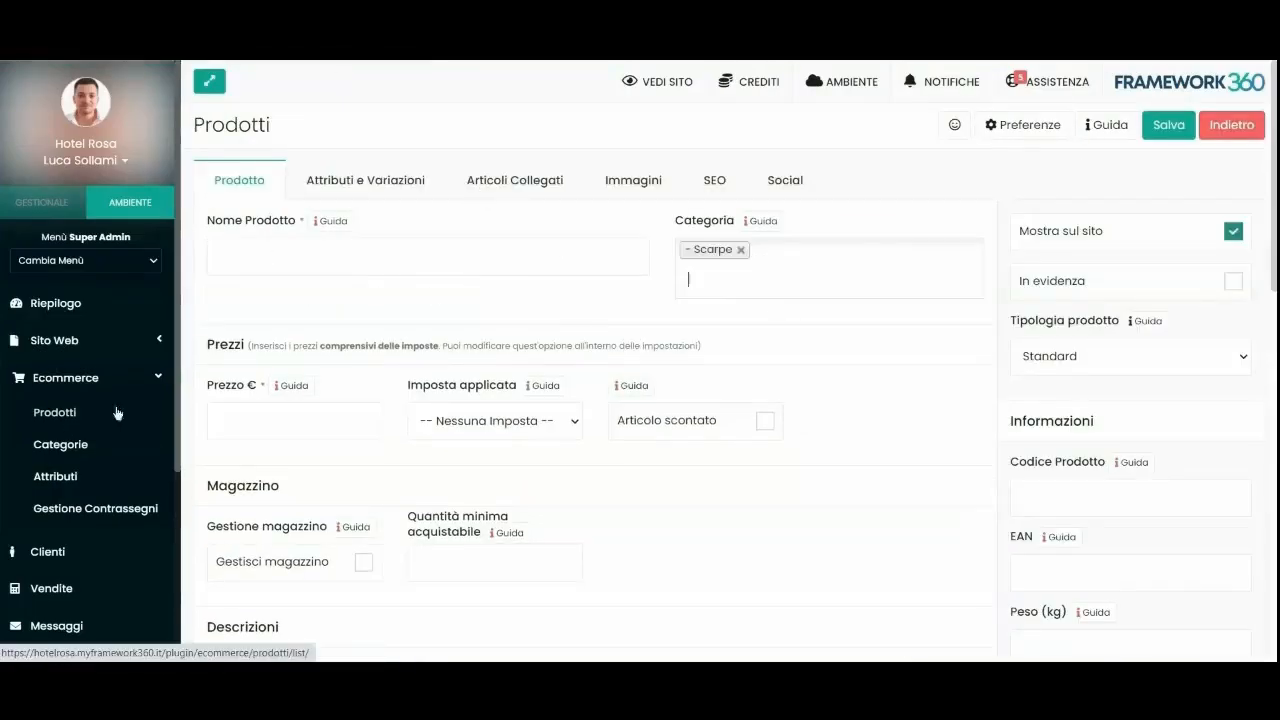
Name the product 'Scarpe Nike', price it at 90 and enable Gestisci magazzino.
left_click(374, 265)
type("Scarpe Nike Air Force")
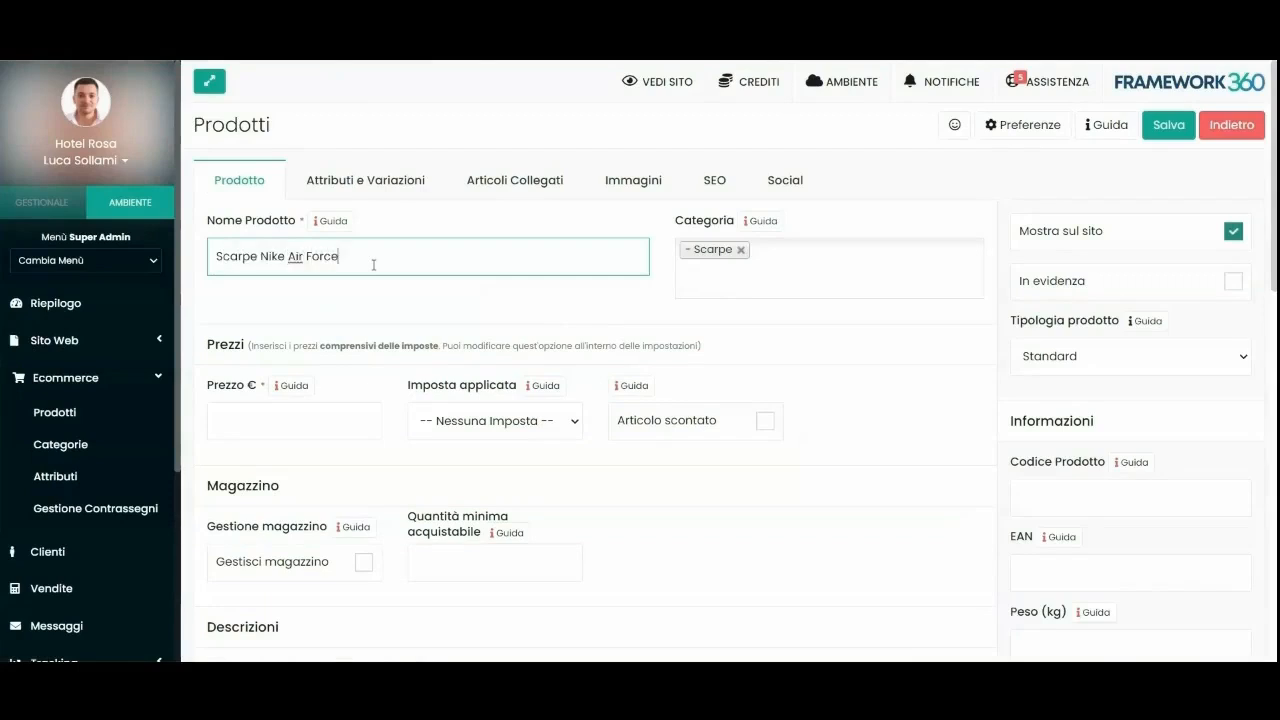
scroll(374, 310, "down", 2)
left_click(308, 260)
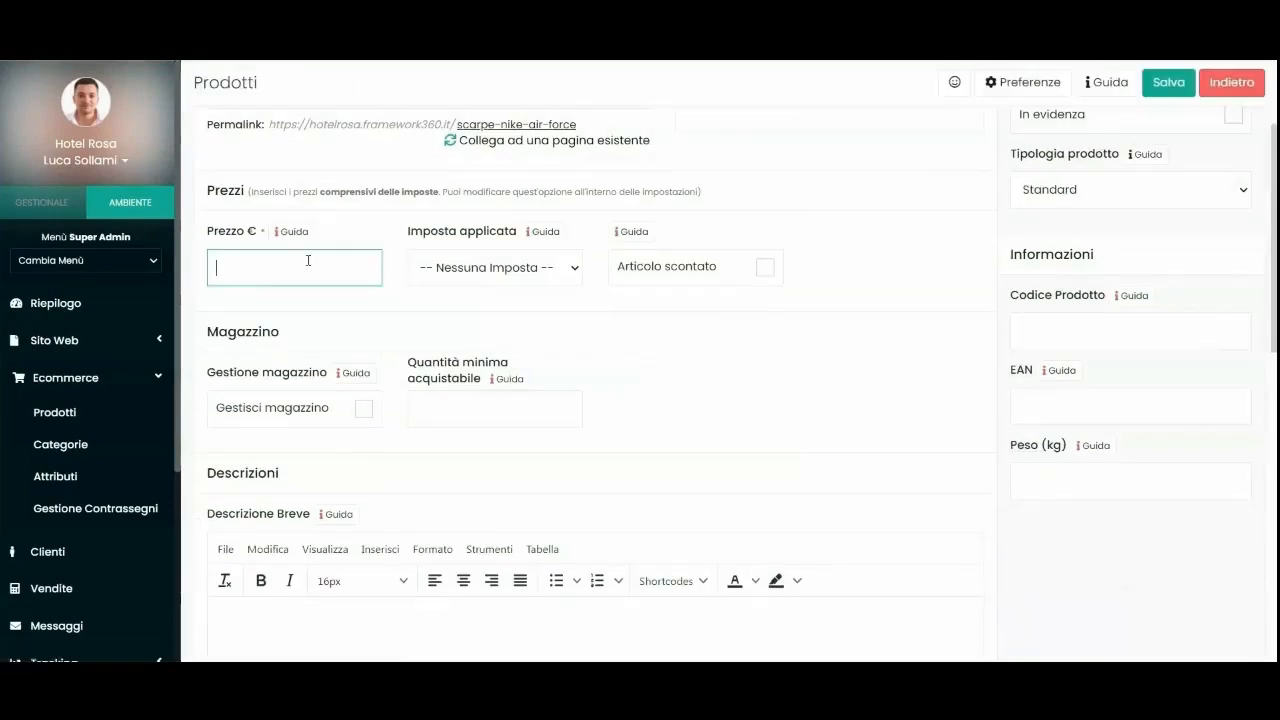
type("90")
scroll(511, 369, "down", 1)
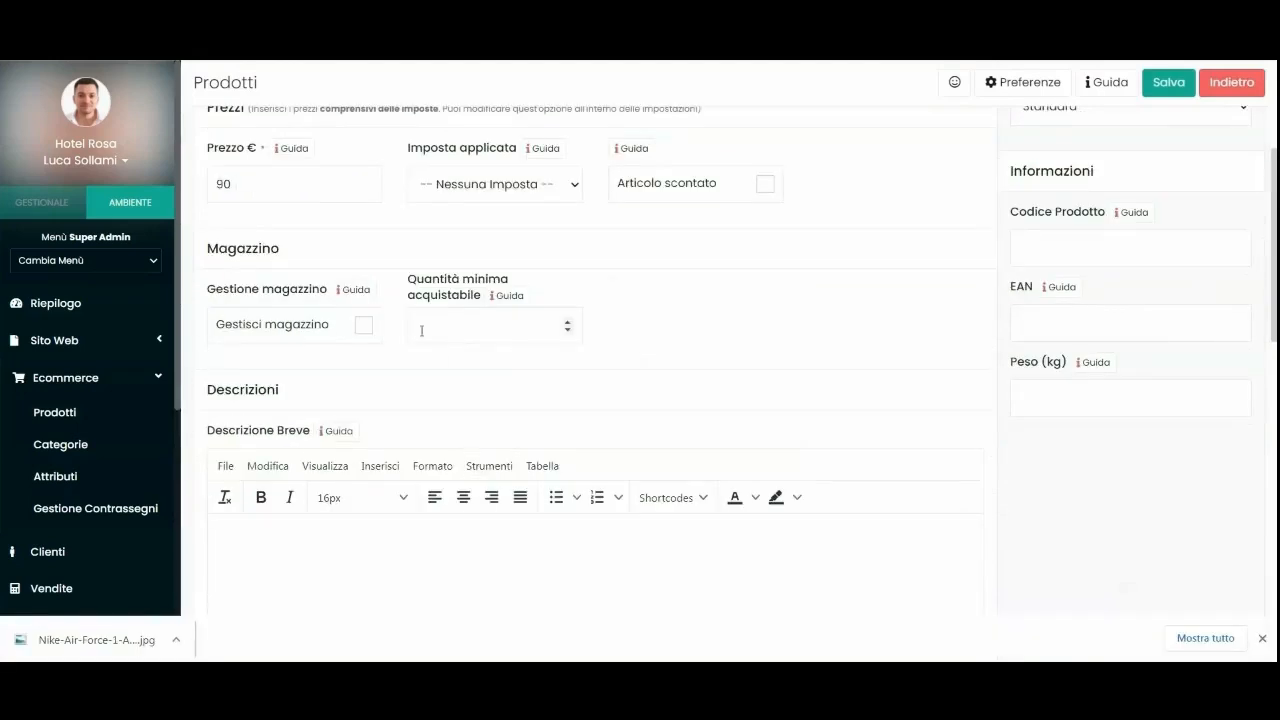
left_click(364, 327)
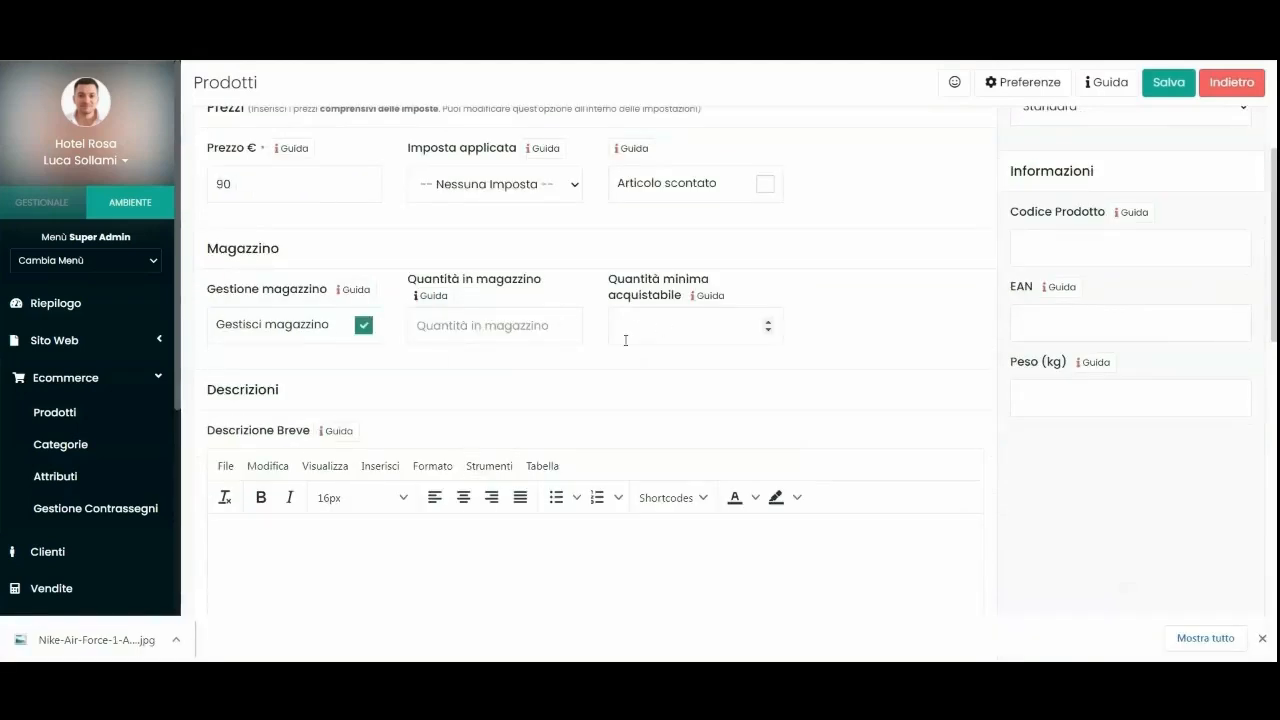
scroll(509, 371, "down", 8)
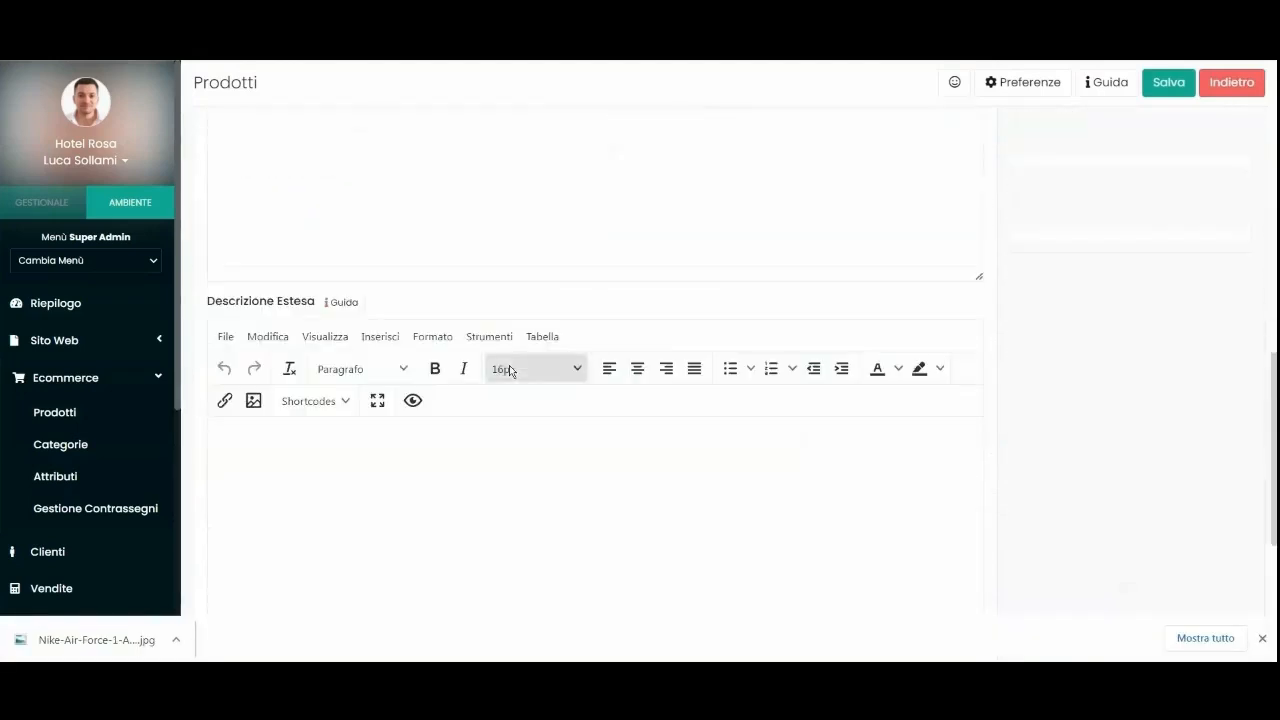
scroll(509, 371, "up", 7)
scroll(509, 371, "up", 3)
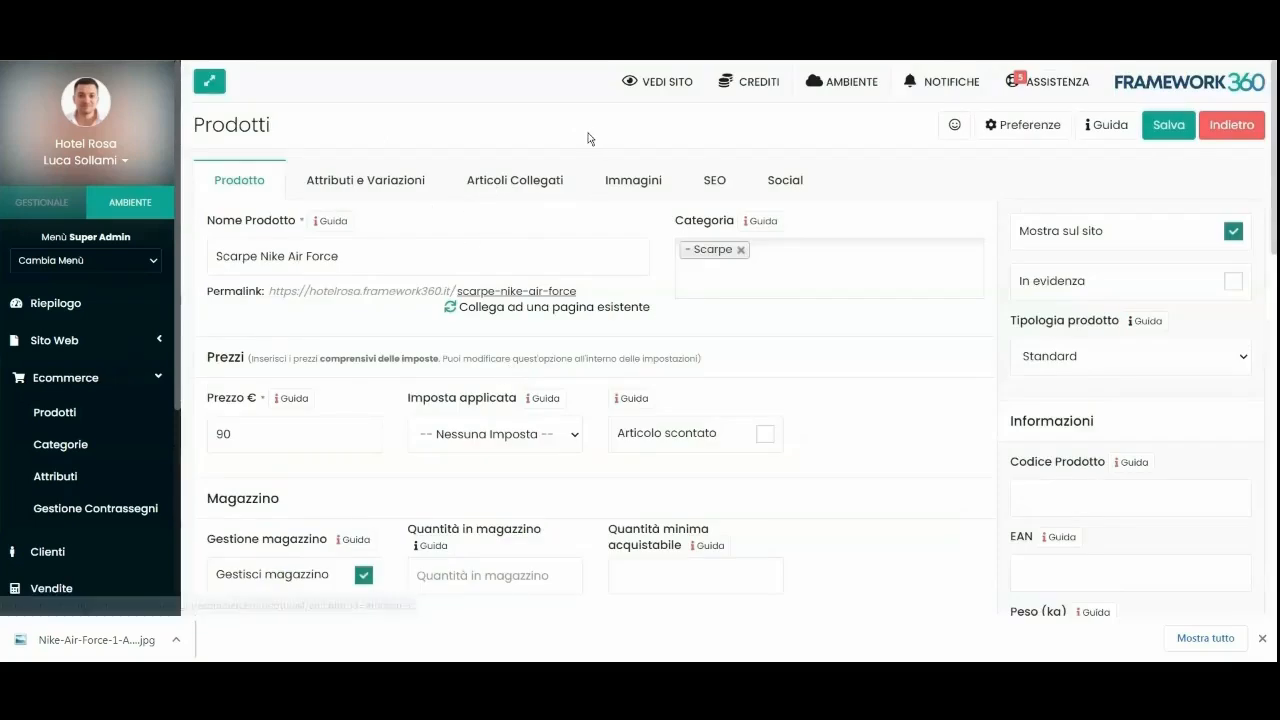
Attach the Nike Air Force photo in Immagini, save the product, and start a new site page.
left_click(640, 180)
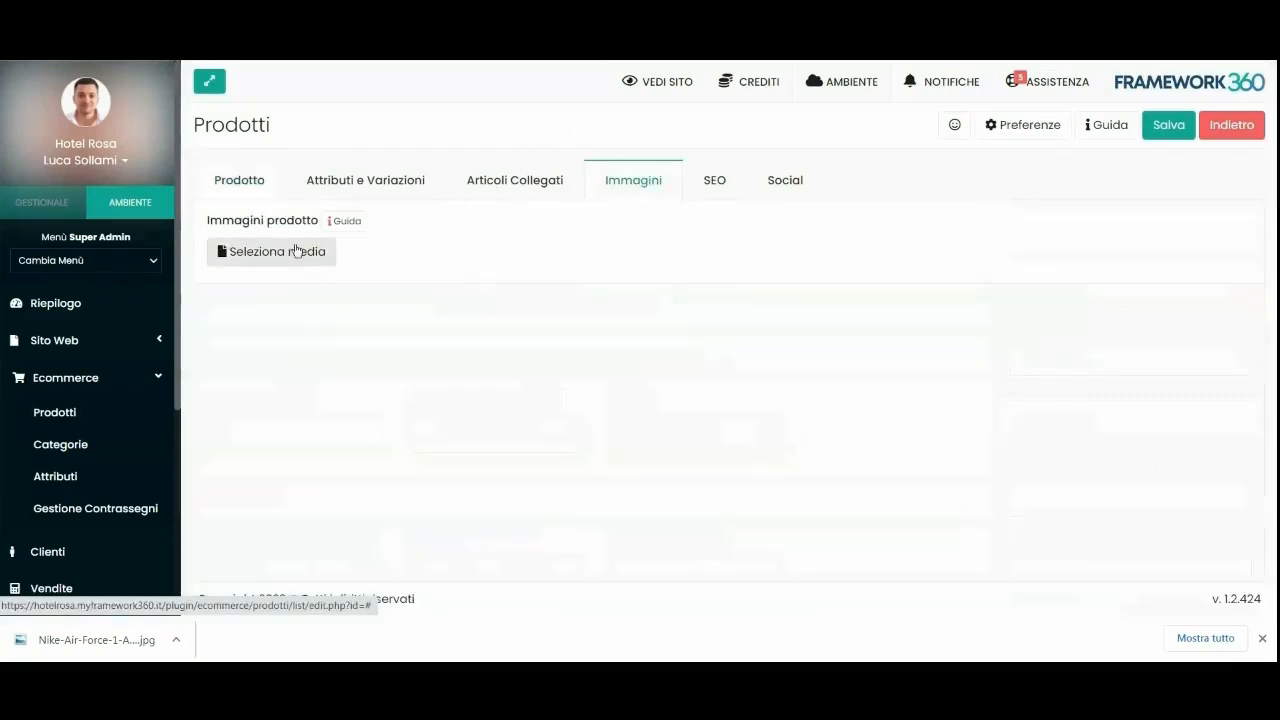
left_click(294, 251)
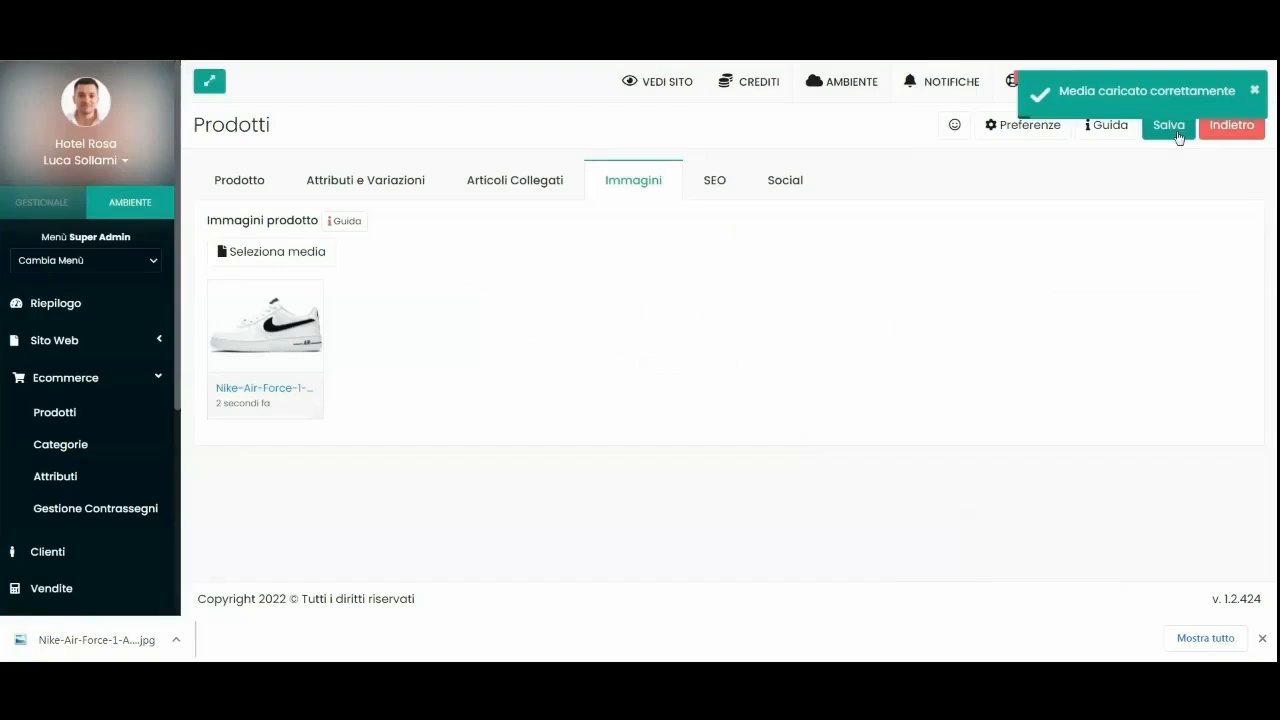
left_click(1168, 127)
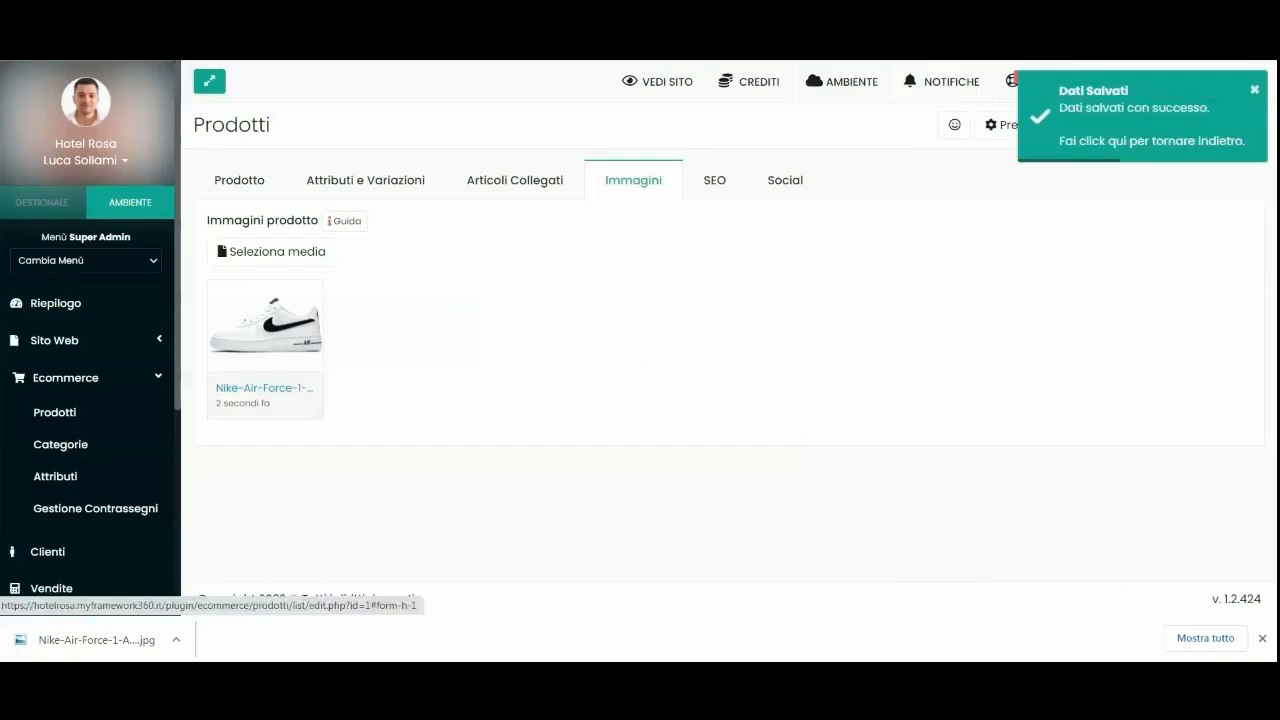
left_click(77, 346)
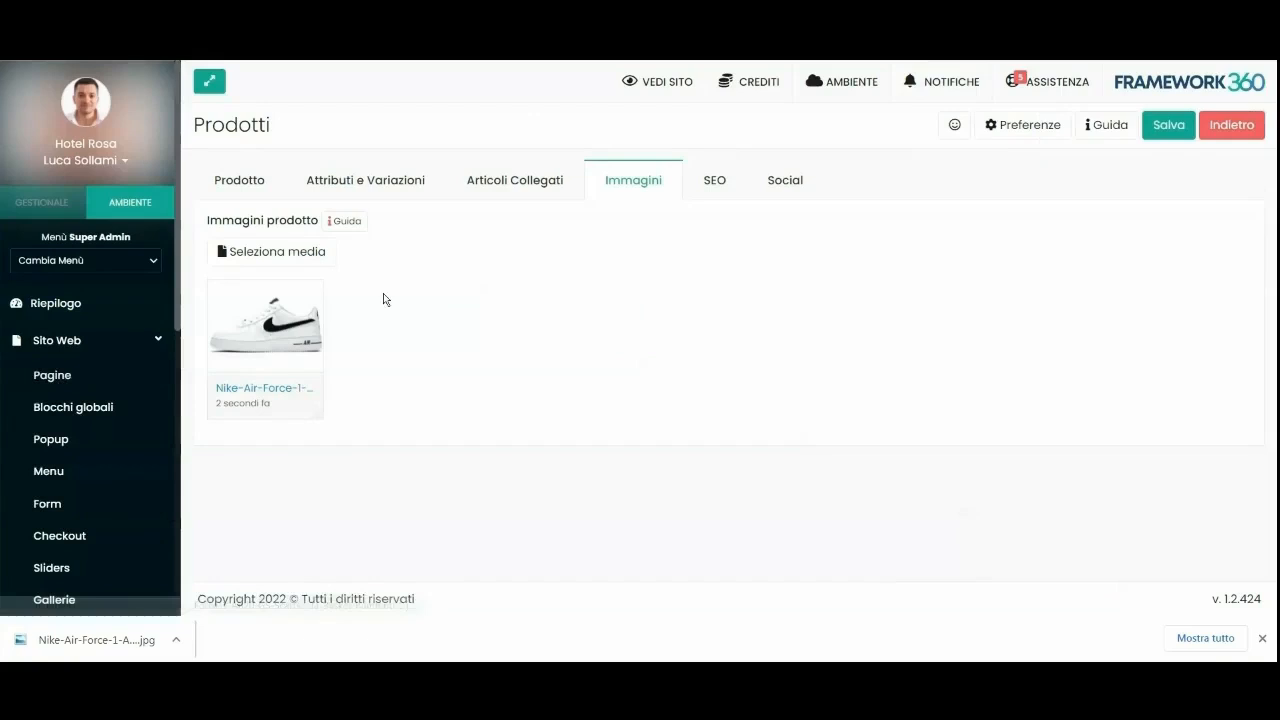
left_click(1240, 129)
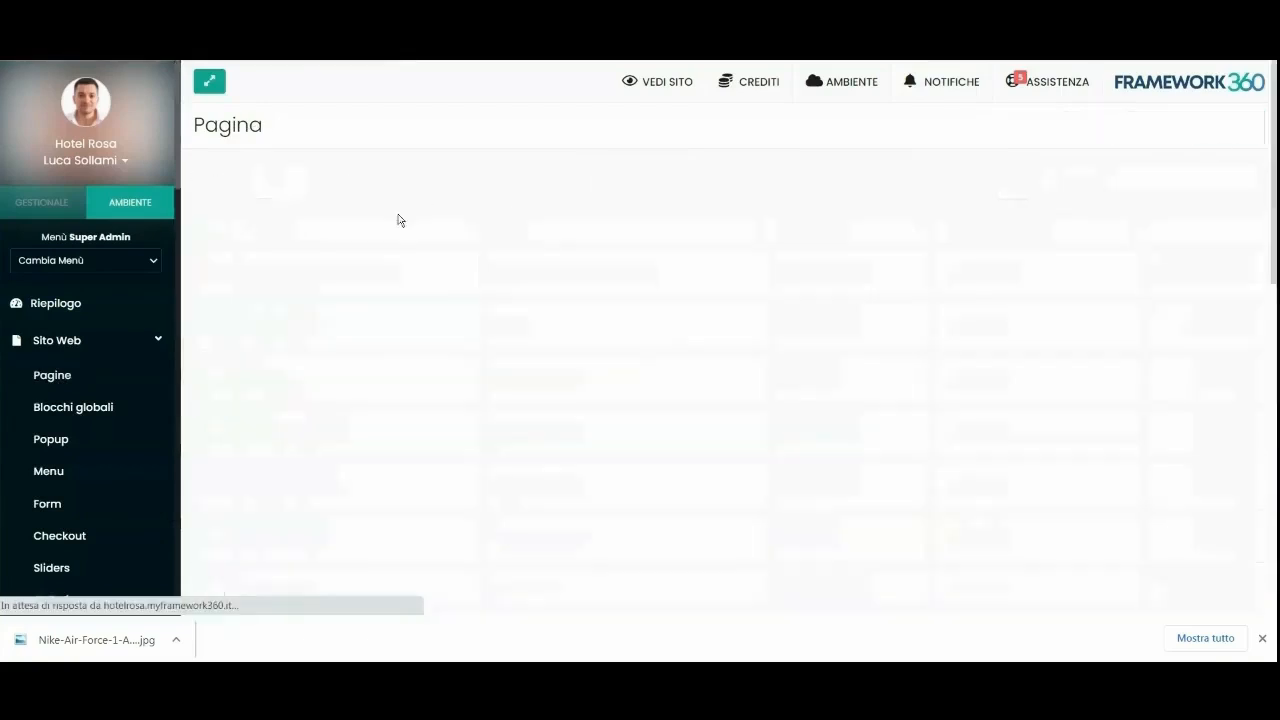
Create the page 'Pagina scarpe' and place an Ecommerce Lista Prodotti block in Visual Builder.
left_click(305, 258)
type("Pagina scarpe")
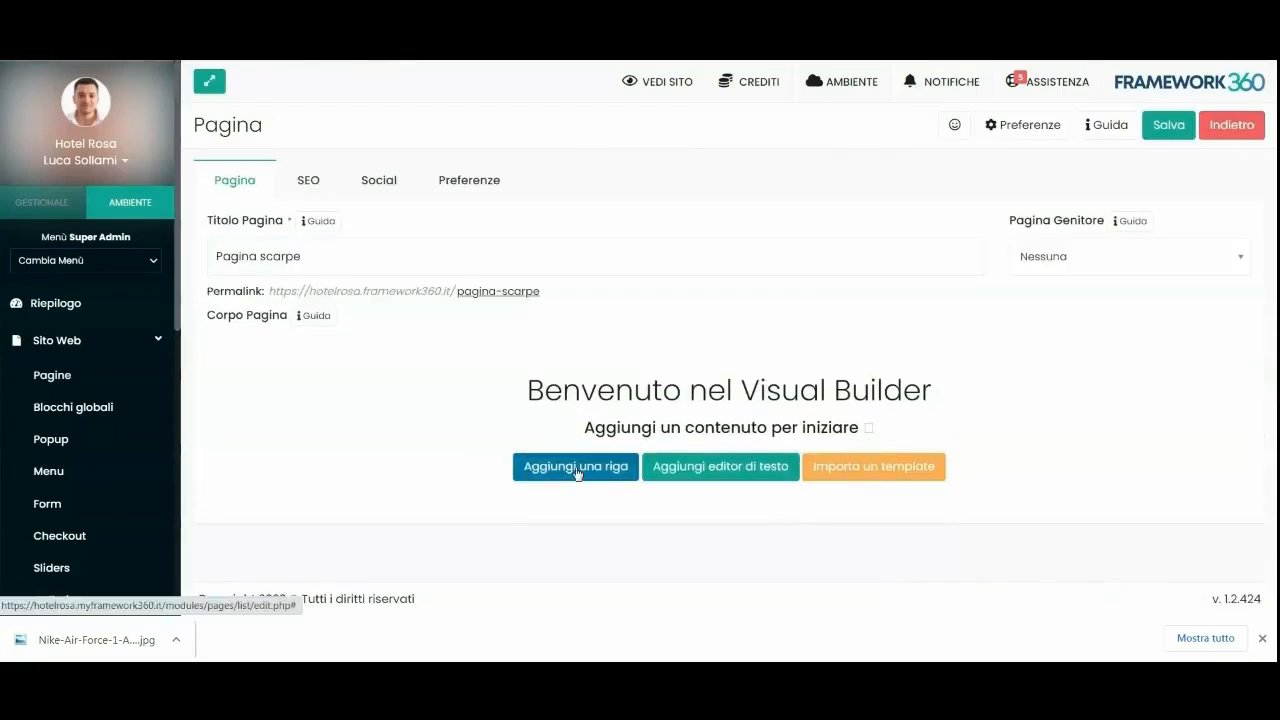
left_click(577, 464)
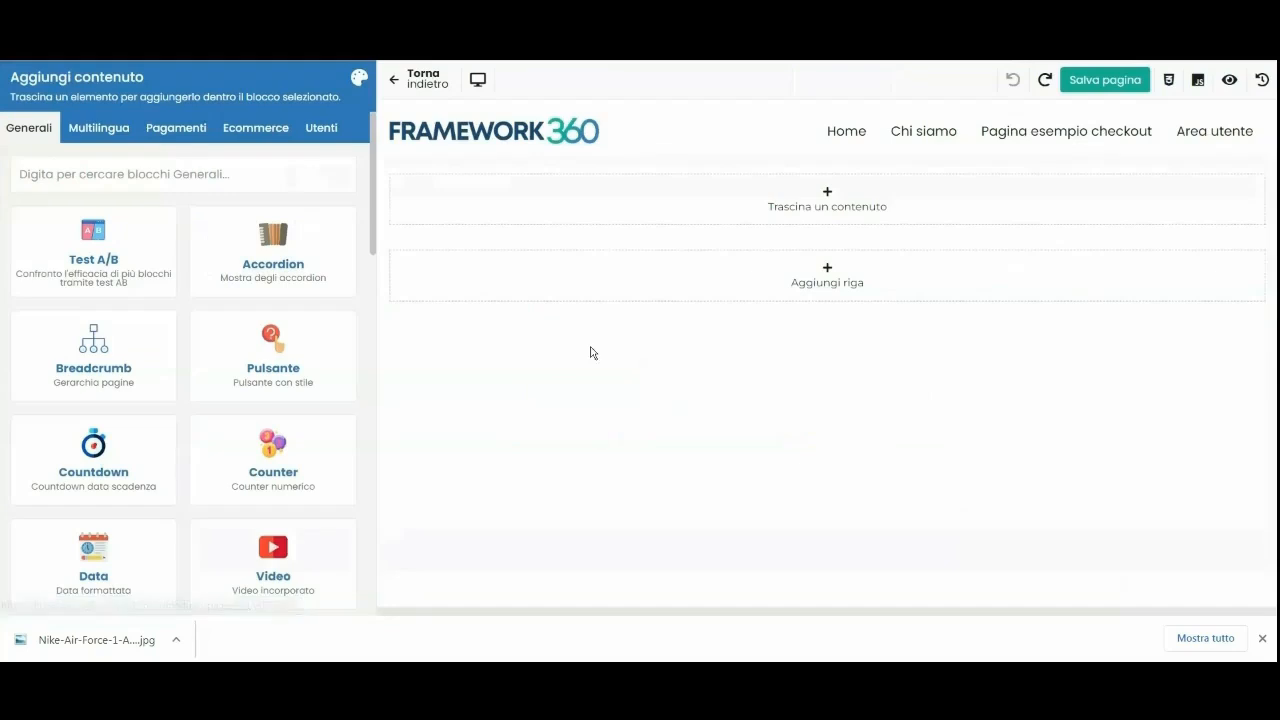
left_click(252, 130)
left_click_drag(262, 362, 472, 214)
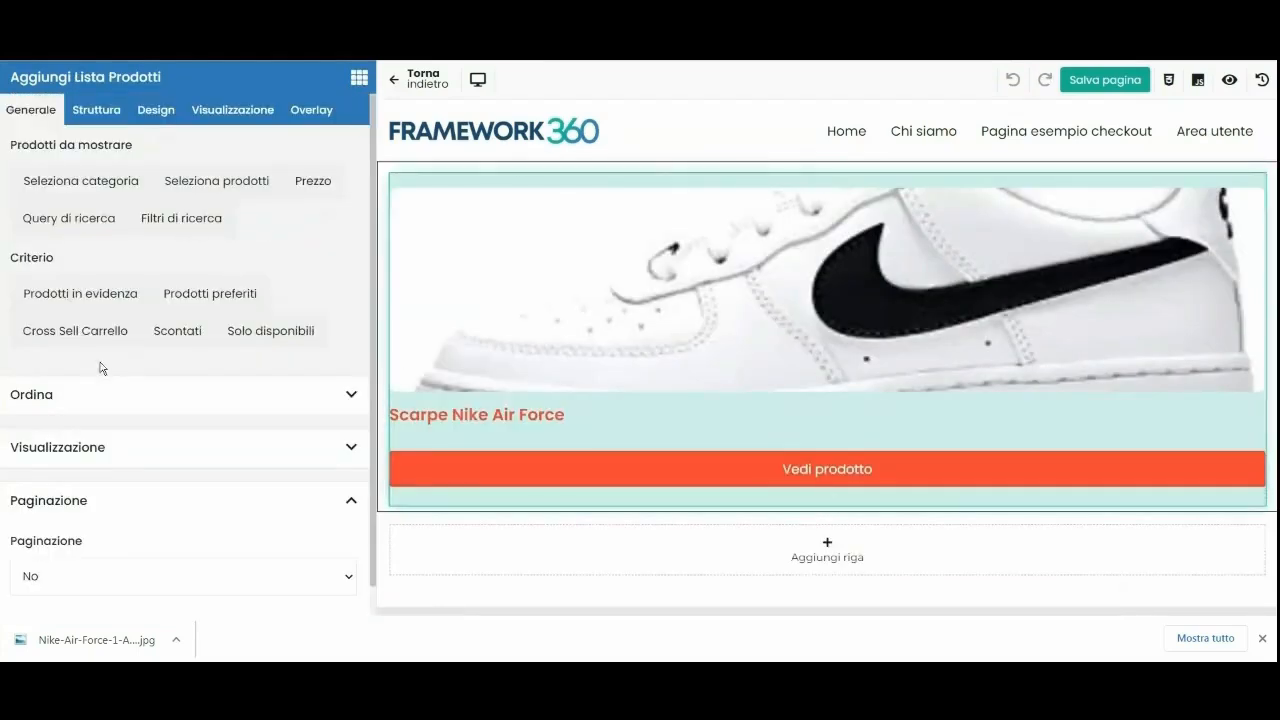
Show the product list as a Carosello with 3 desktop, 3 tablet and 1 mobile column.
scroll(70, 390, "down", 1)
left_click(66, 412)
scroll(62, 424, "down", 3)
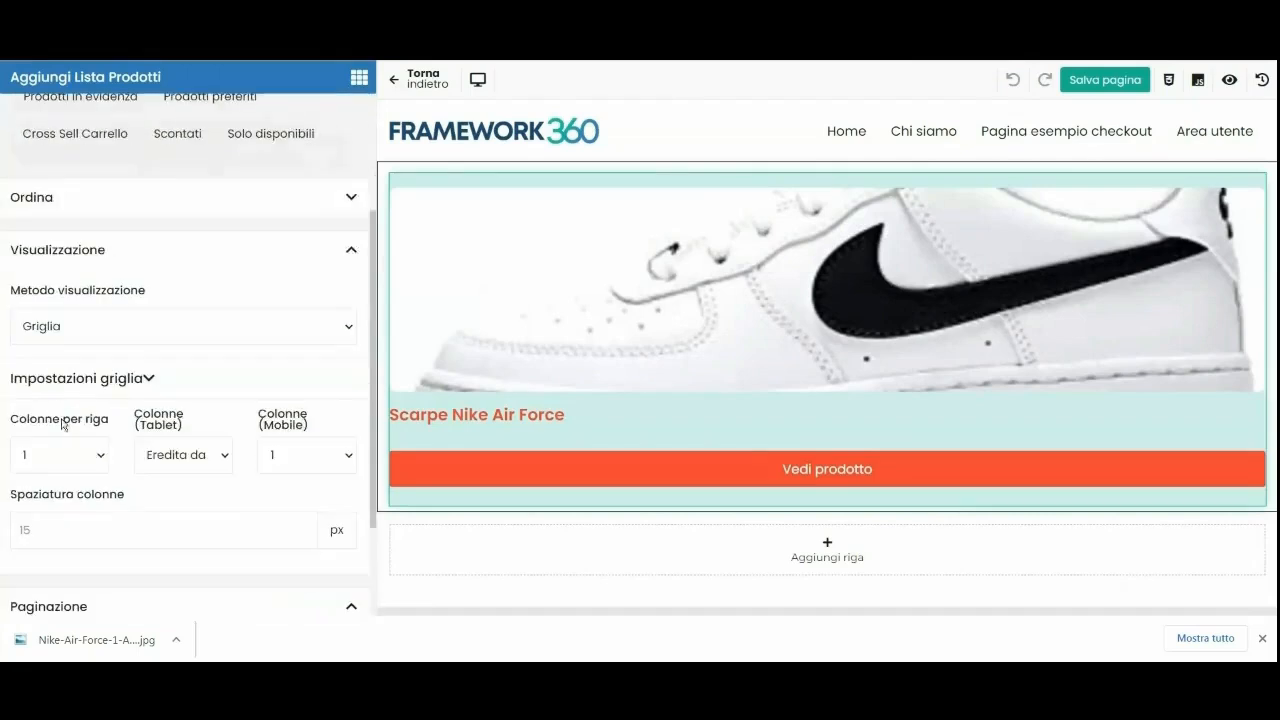
left_click(50, 331)
left_click(55, 368)
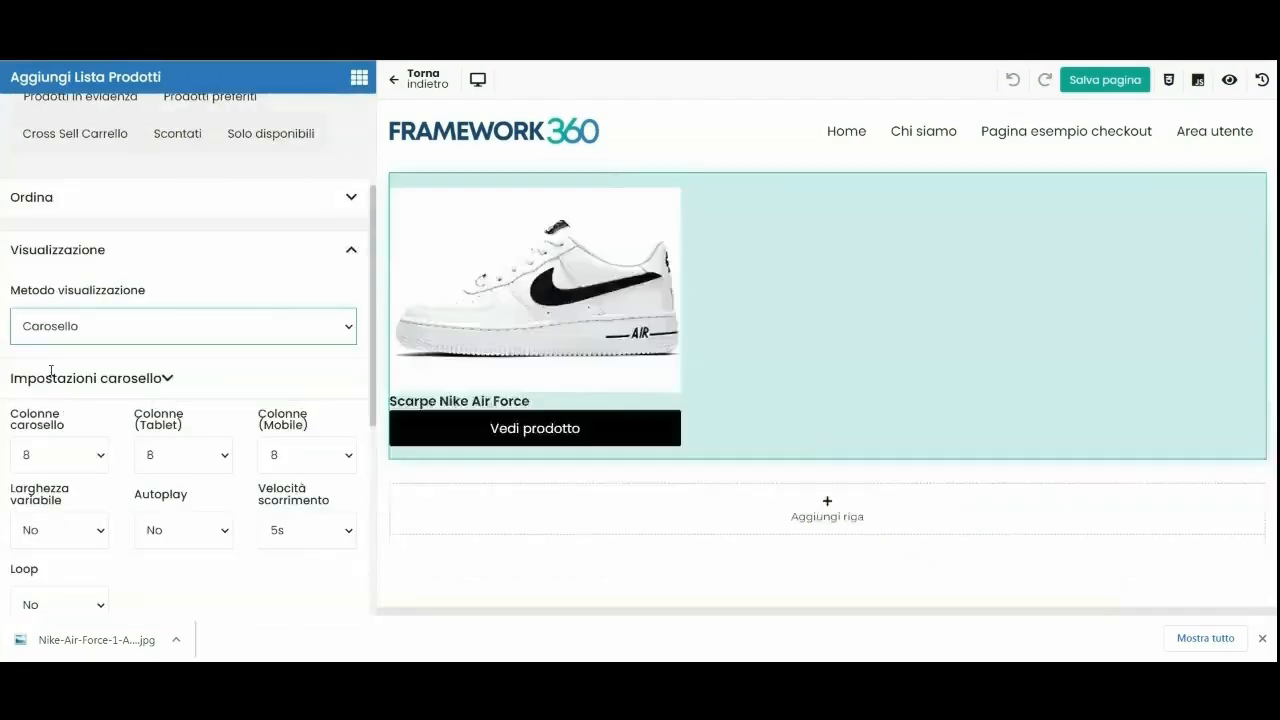
left_click(58, 455)
left_click(40, 574)
left_click(183, 455)
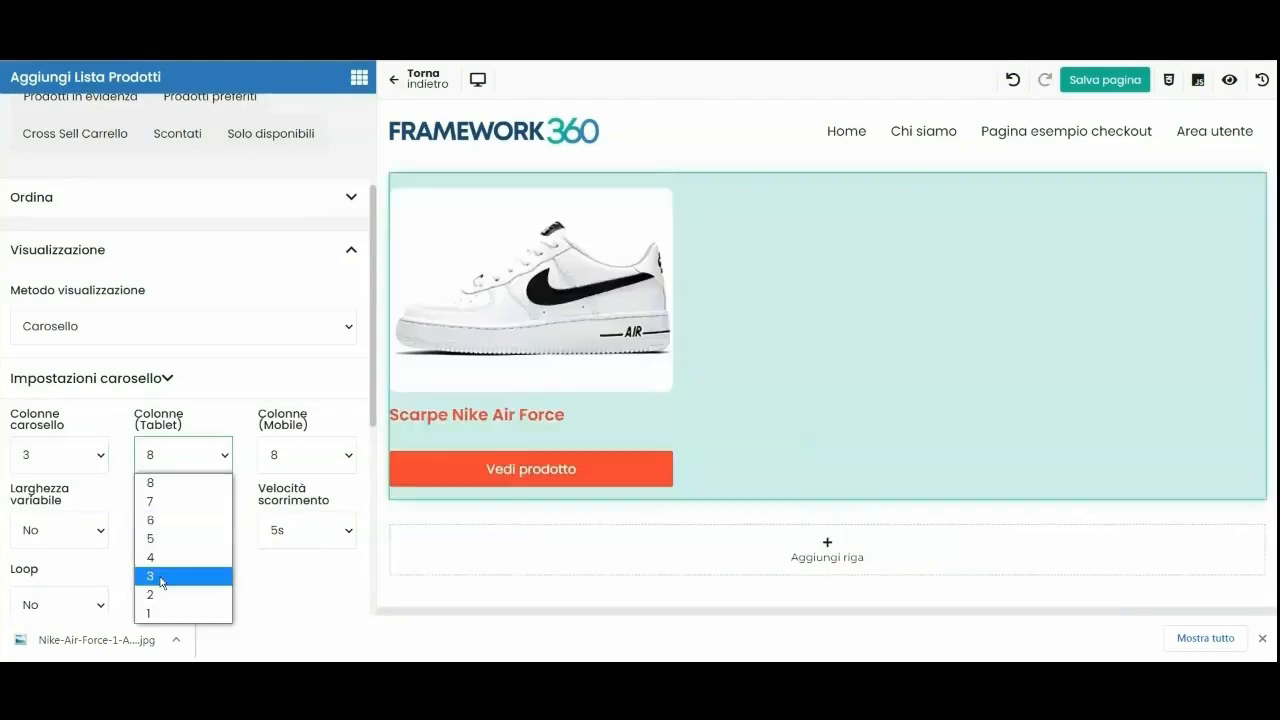
left_click(155, 574)
left_click(300, 455)
left_click(280, 609)
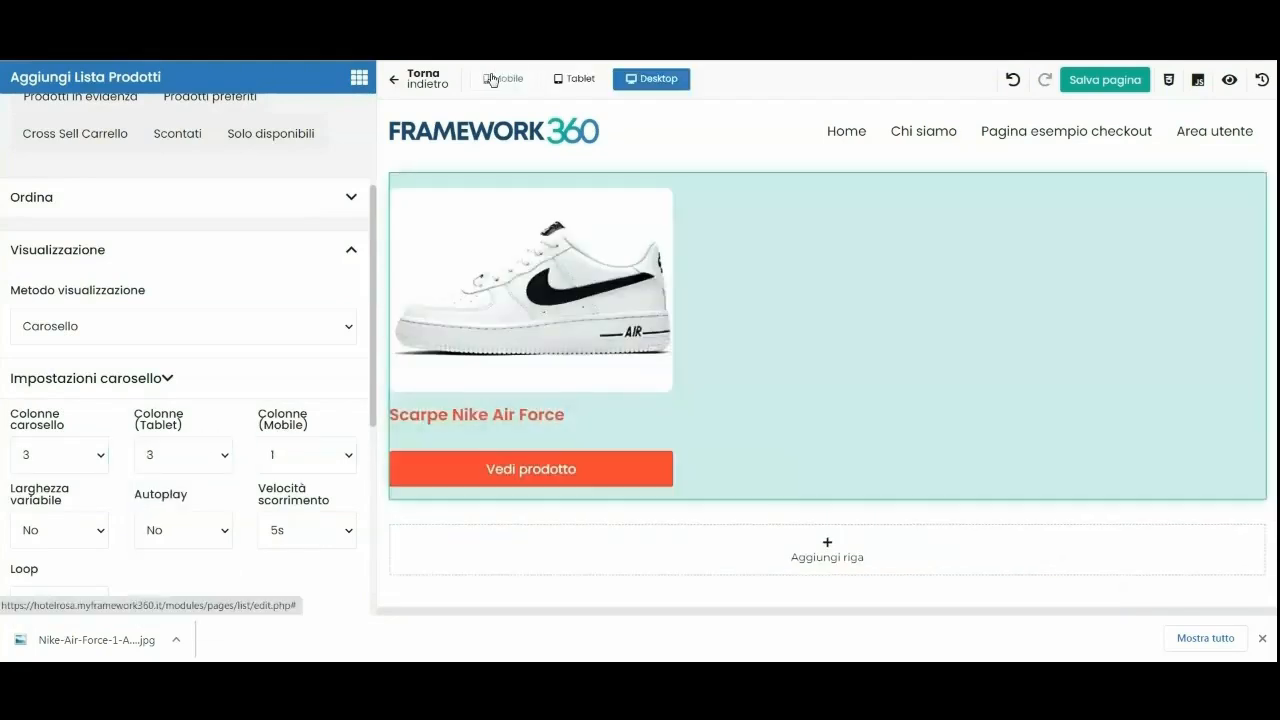
left_click(494, 80)
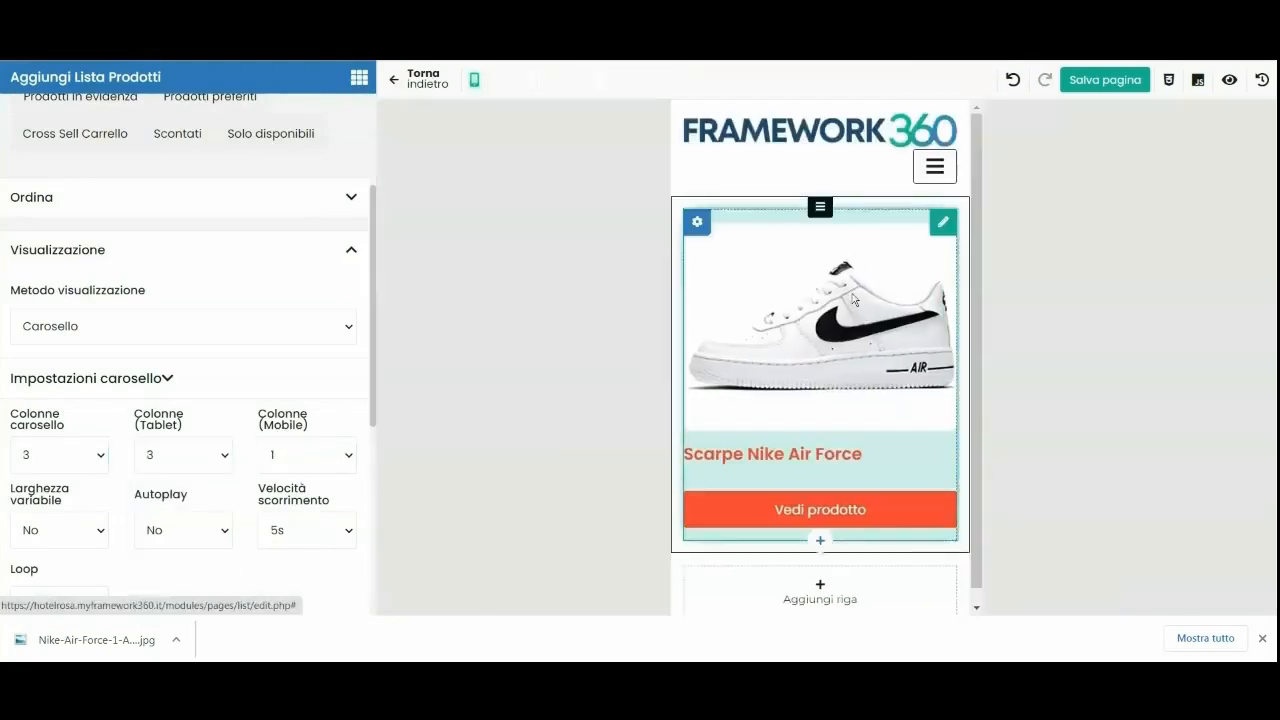
left_click(480, 80)
Limit the list to the Scarpe category, save the page, and view it live.
left_click(109, 189)
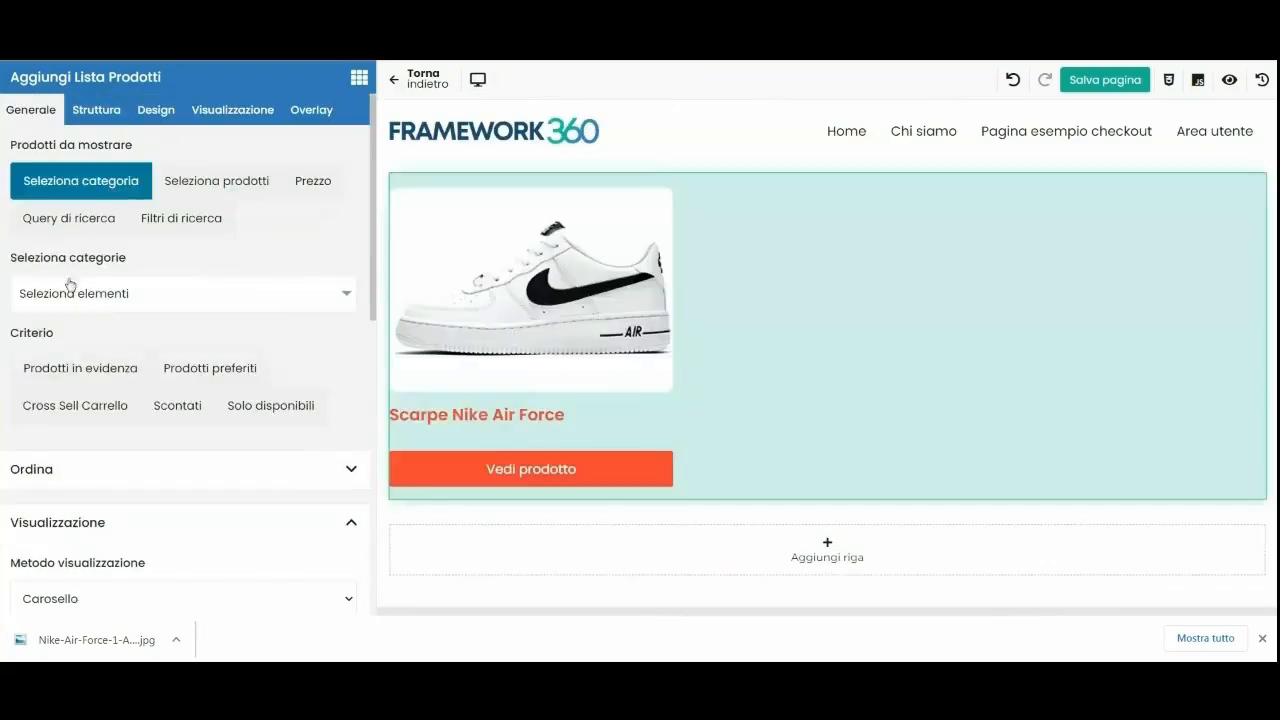
left_click(103, 296)
left_click(20, 324)
left_click(20, 324)
left_click(21, 325)
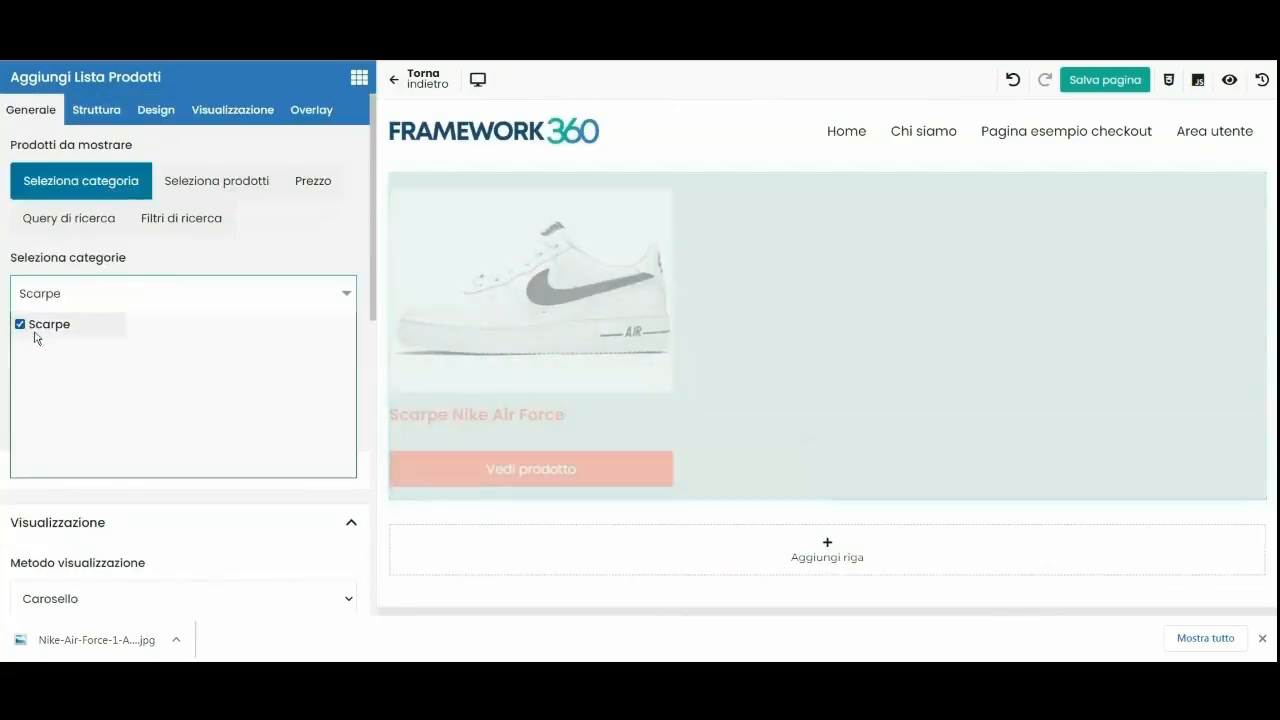
left_click(1132, 90)
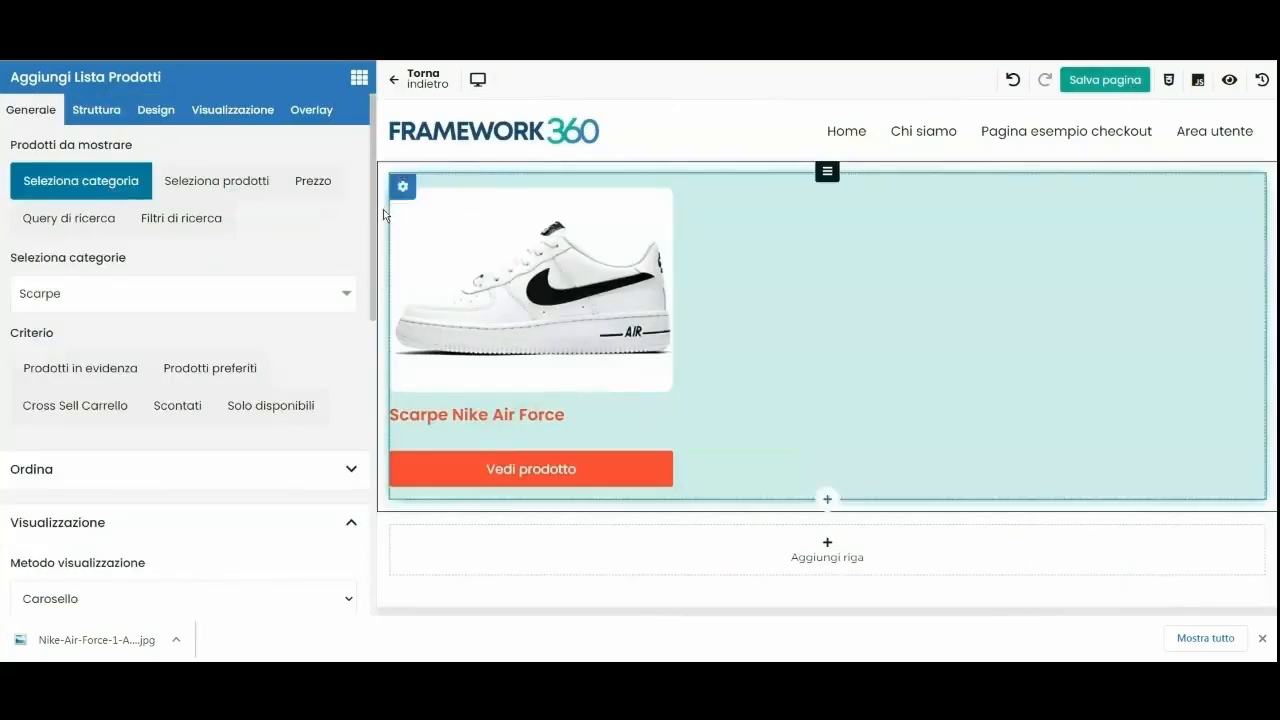
left_click(421, 87)
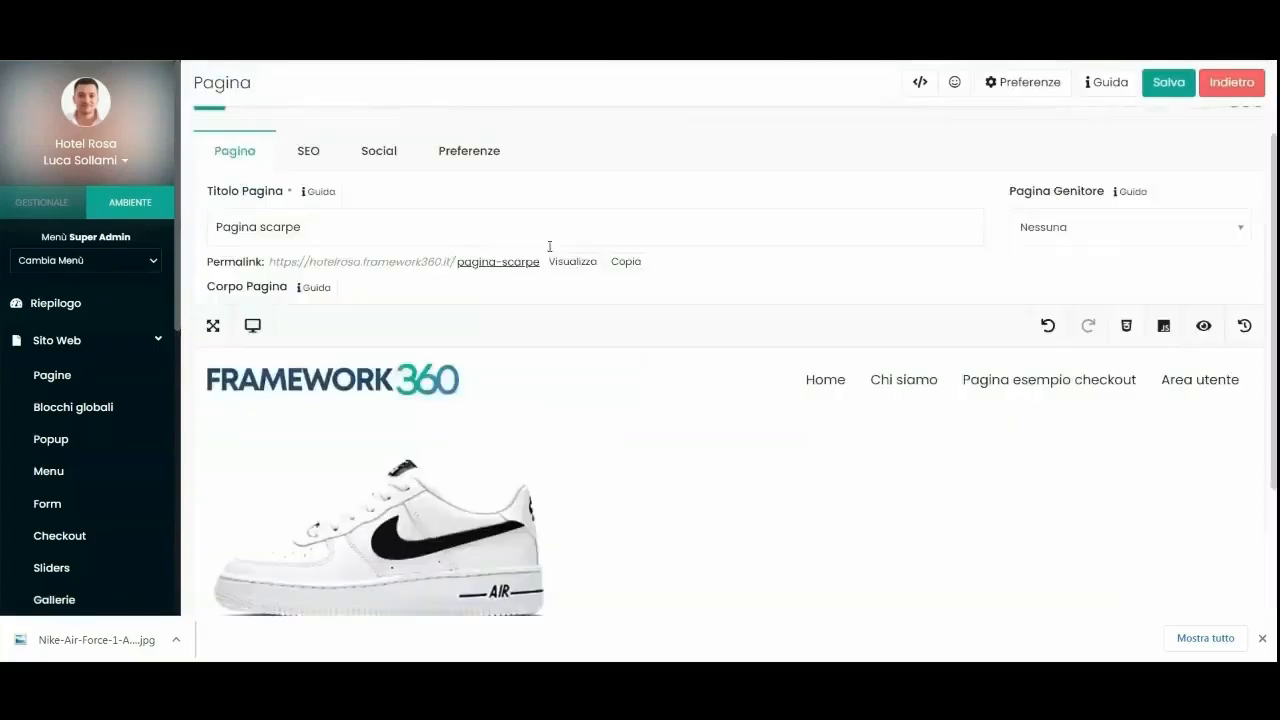
left_click(563, 292)
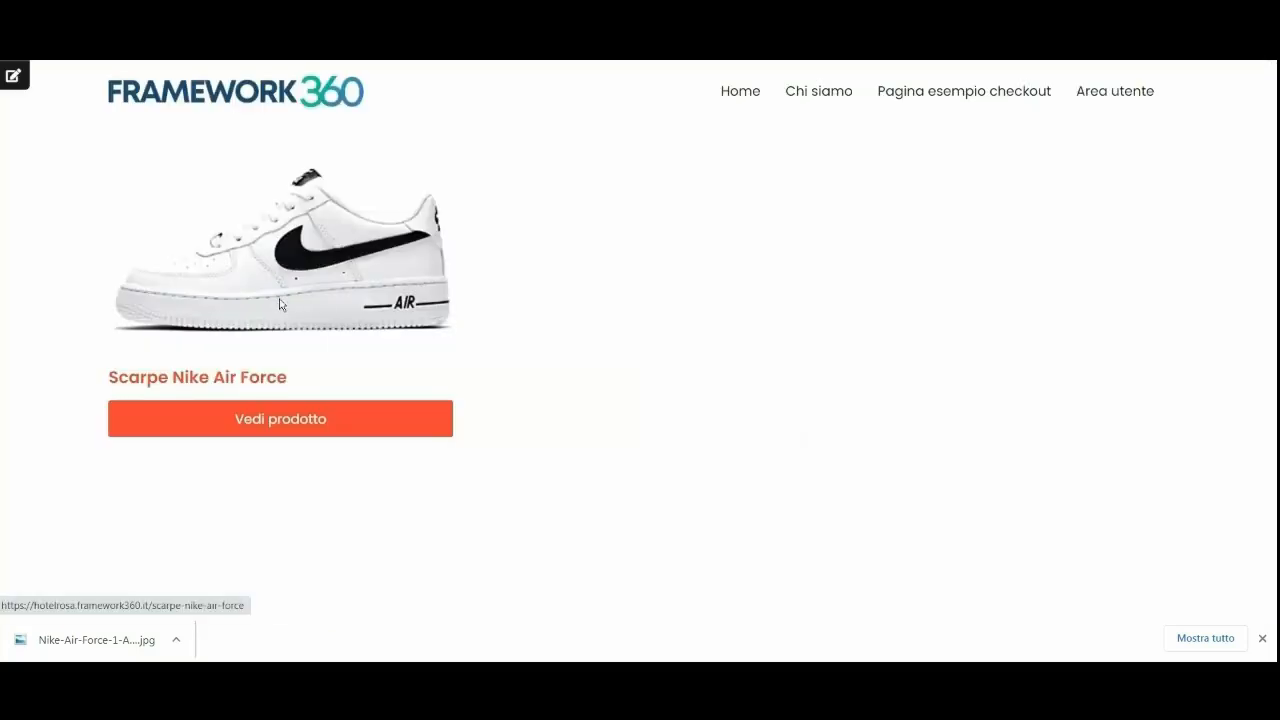
Open the Nike Air Force product page from the live Pagina scarpe.
left_click(281, 292)
scroll(862, 248, "down", 3)
scroll(447, 228, "up", 2)
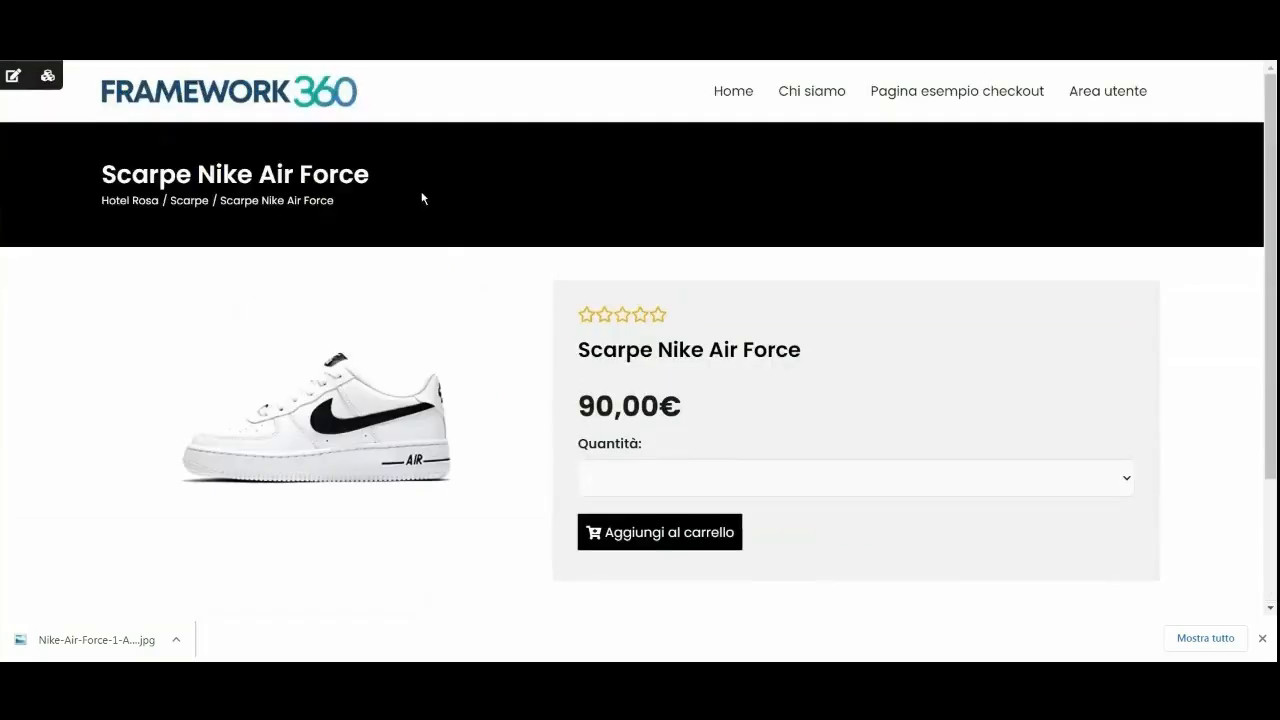
Return to the admin and browse the Sito Web > Pagine list.
key("ctrl+shift+Tab")
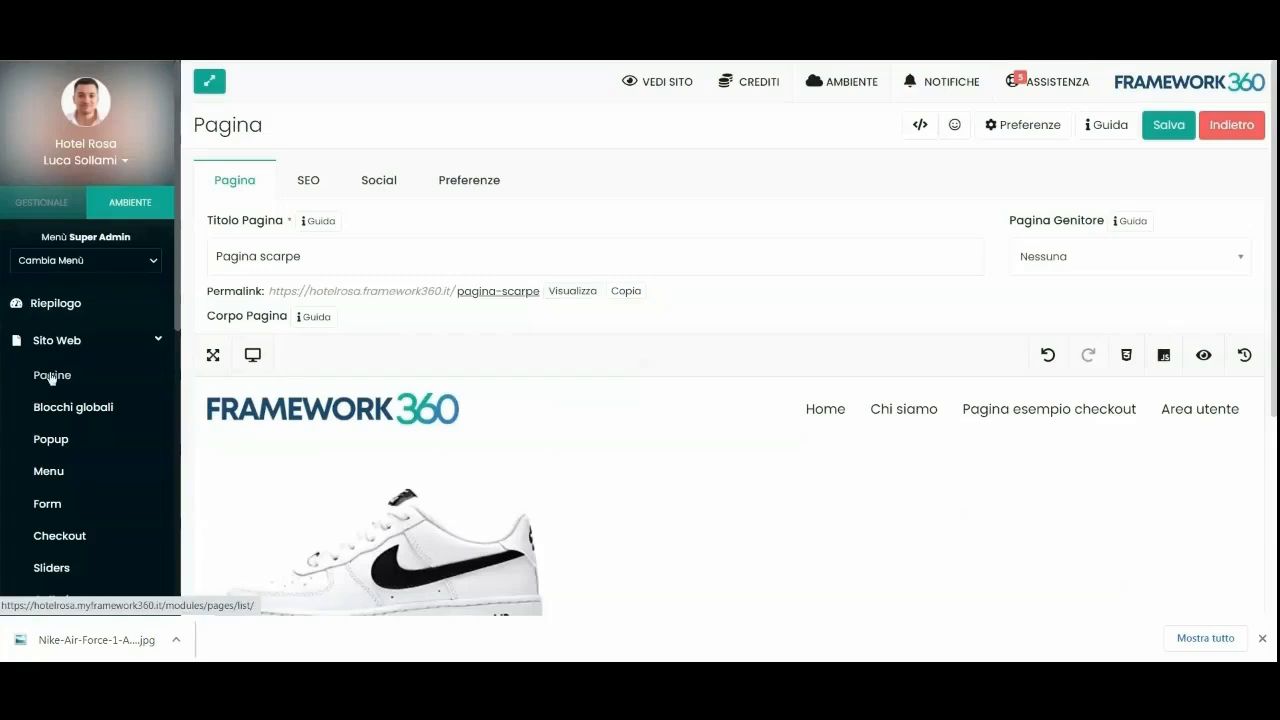
right_click(51, 376)
left_click(70, 386)
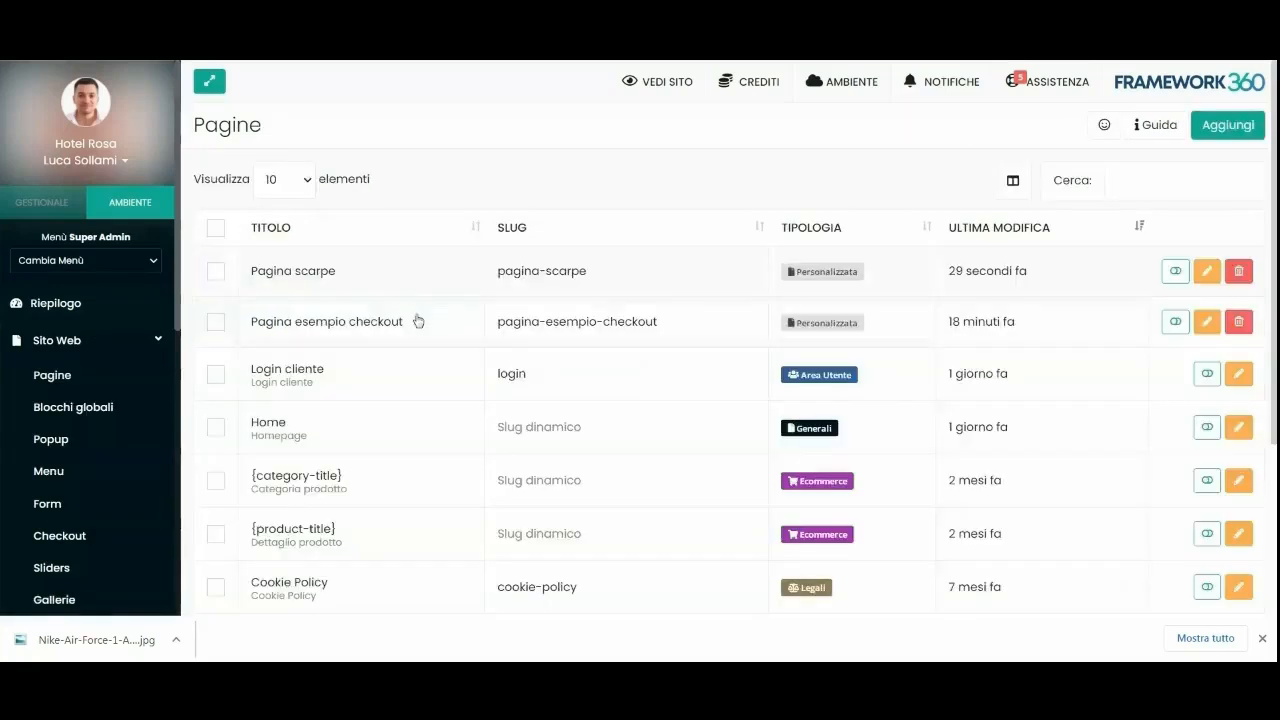
scroll(418, 320, "down", 3)
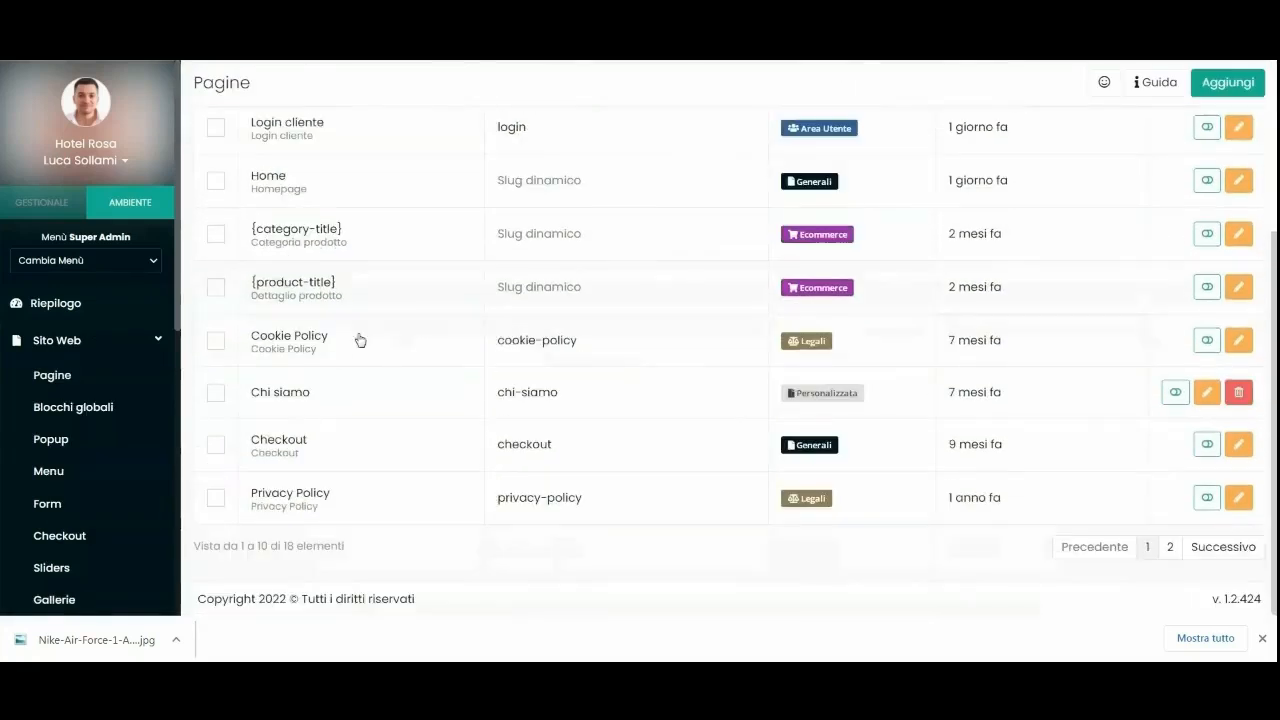
scroll(340, 252, "up", 3)
scroll(318, 455, "down", 1)
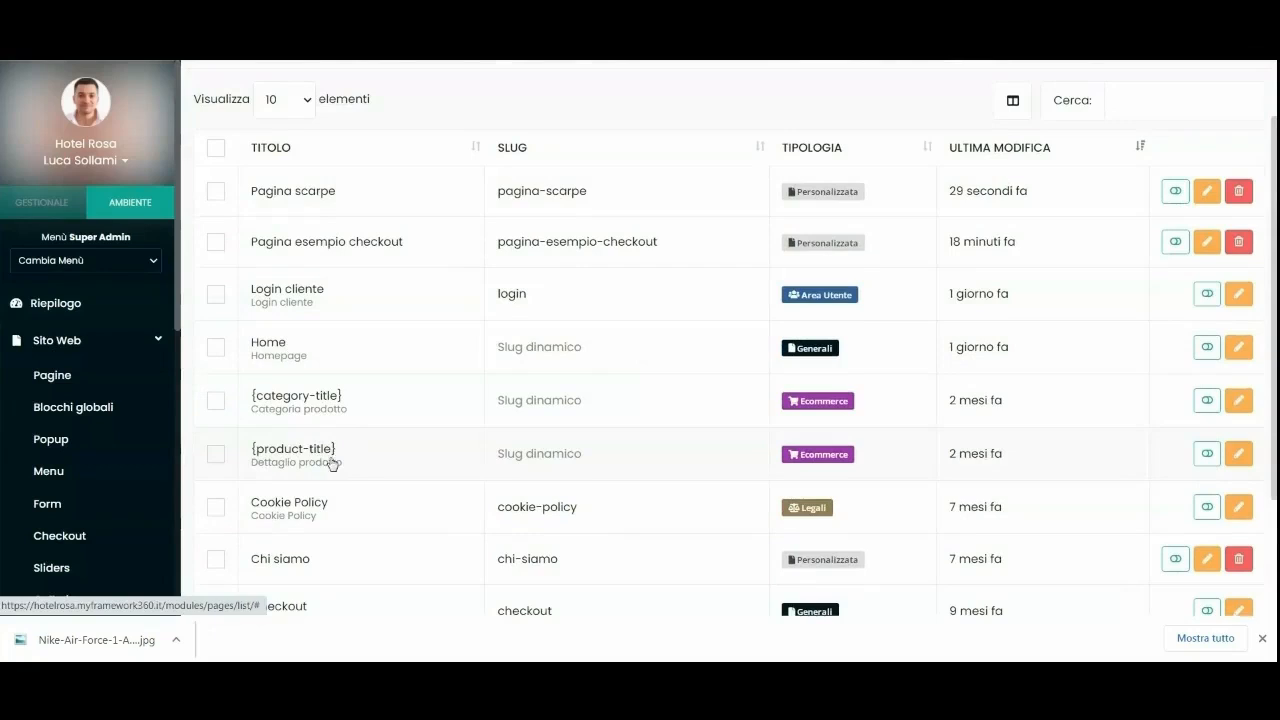
scroll(805, 250, "up", 1)
scroll(830, 270, "down", 1)
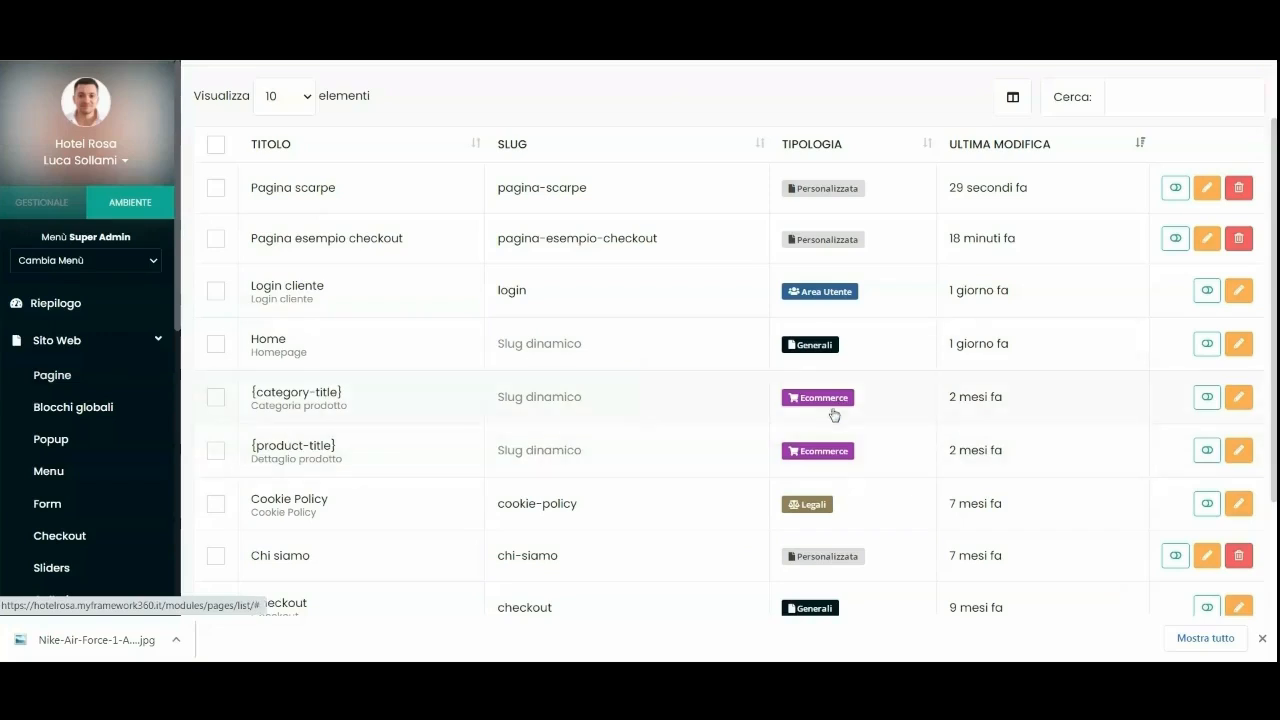
Open the Ecommerce product-detail template and inspect its quantity choices.
left_click(348, 468)
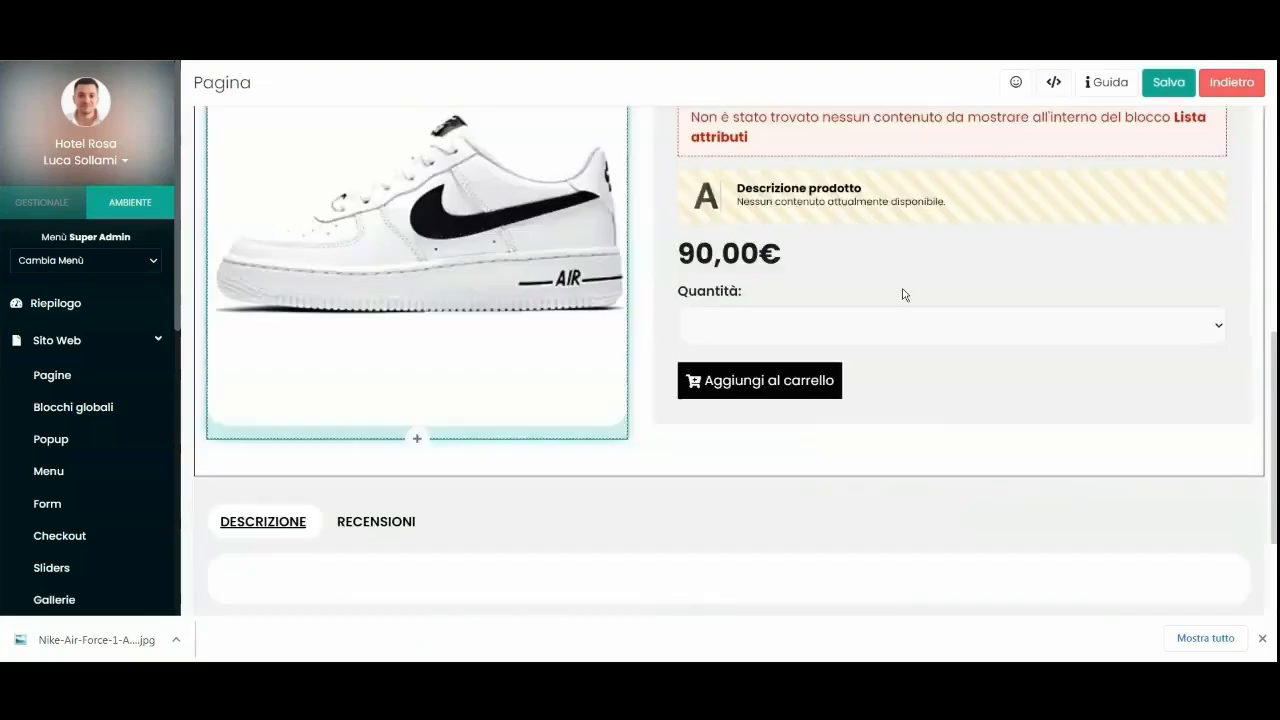
scroll(314, 351, "down", 2)
scroll(712, 422, "up", 8)
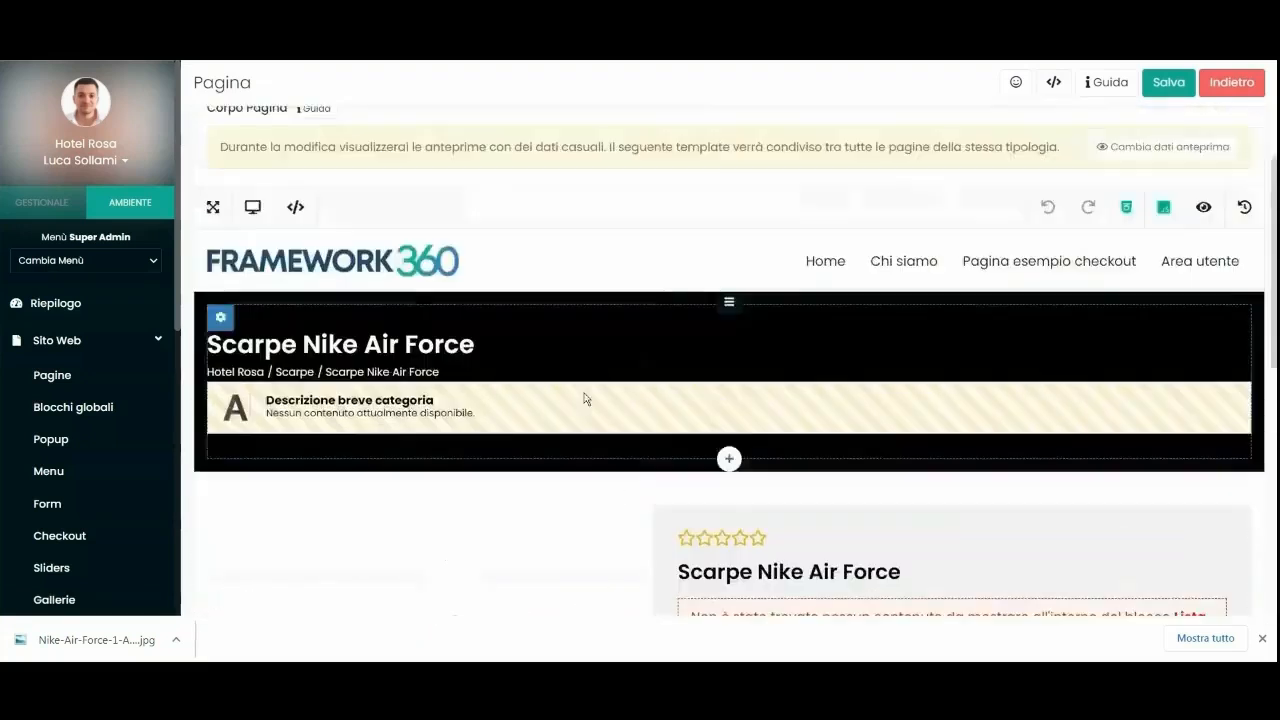
scroll(569, 491, "down", 3)
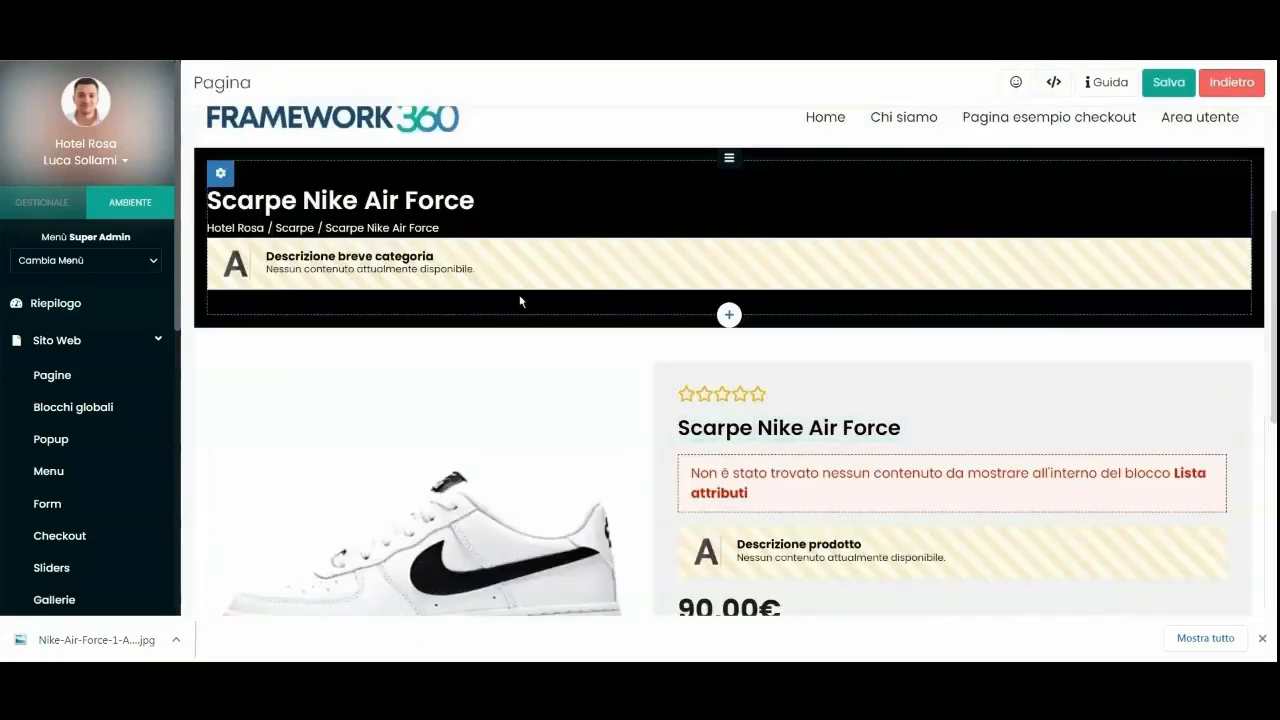
scroll(520, 297, "up", 4)
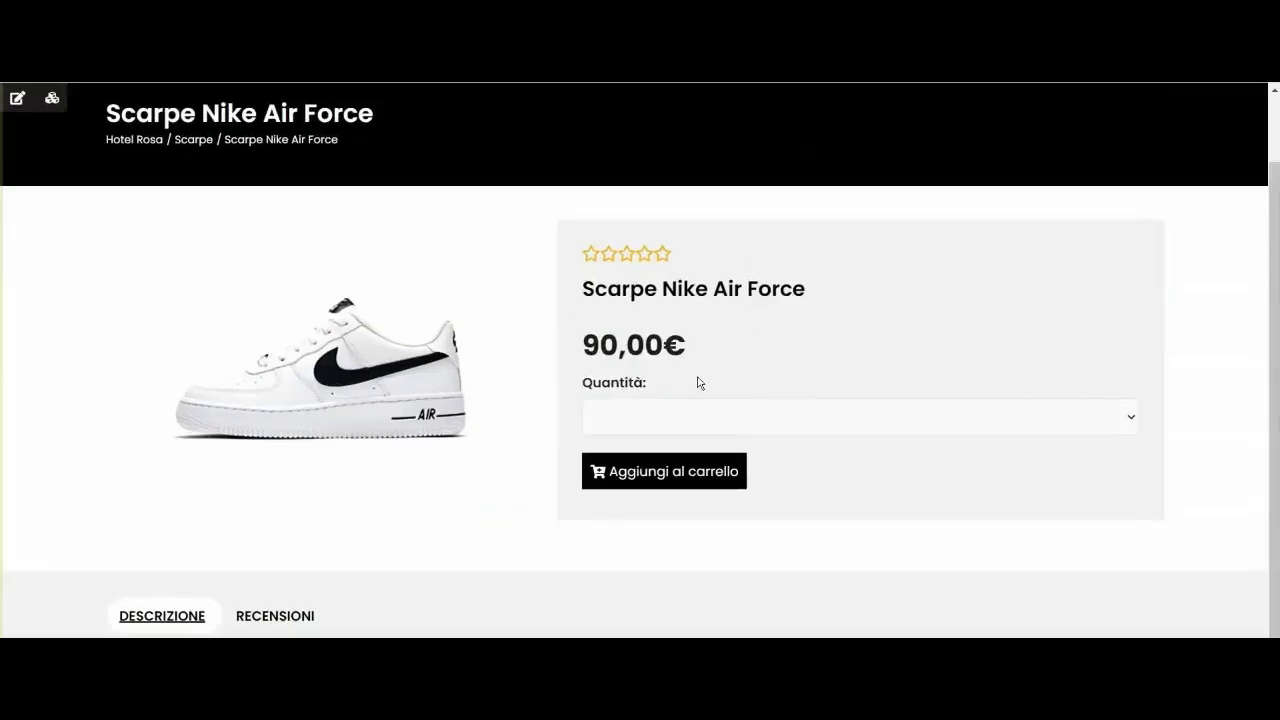
left_click(674, 418)
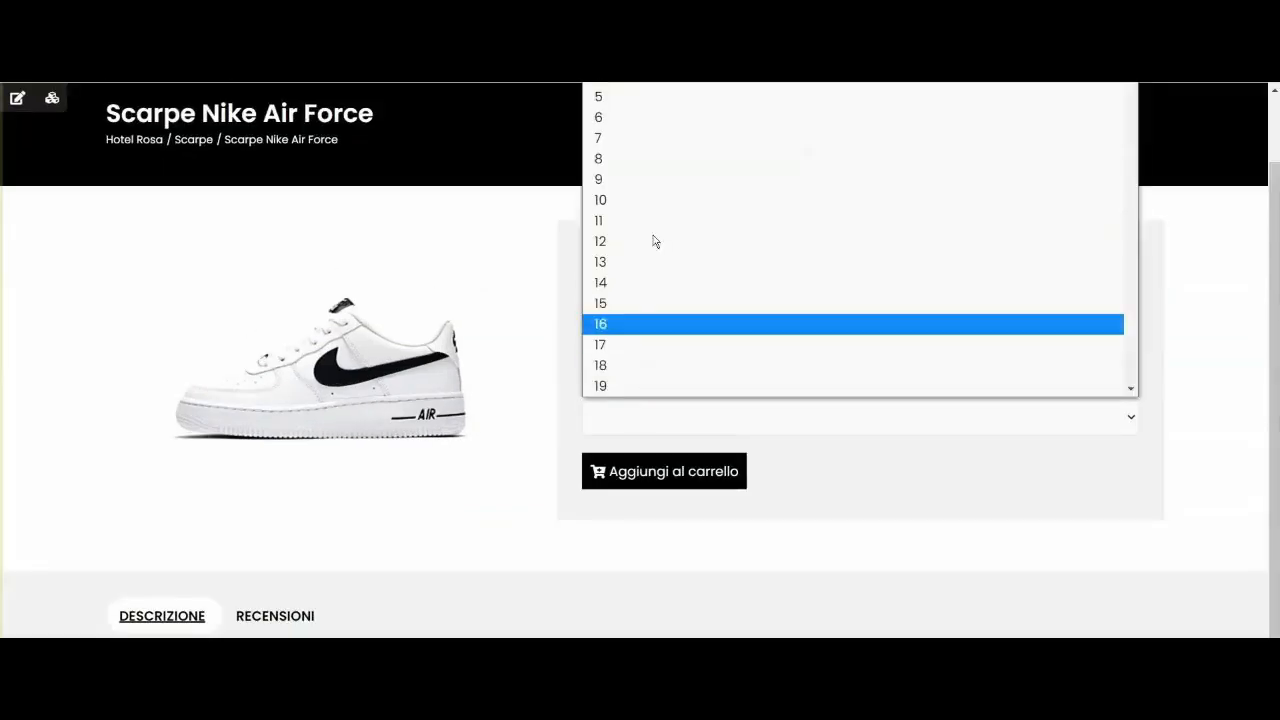
scroll(664, 300, "down", 4)
left_click(671, 349)
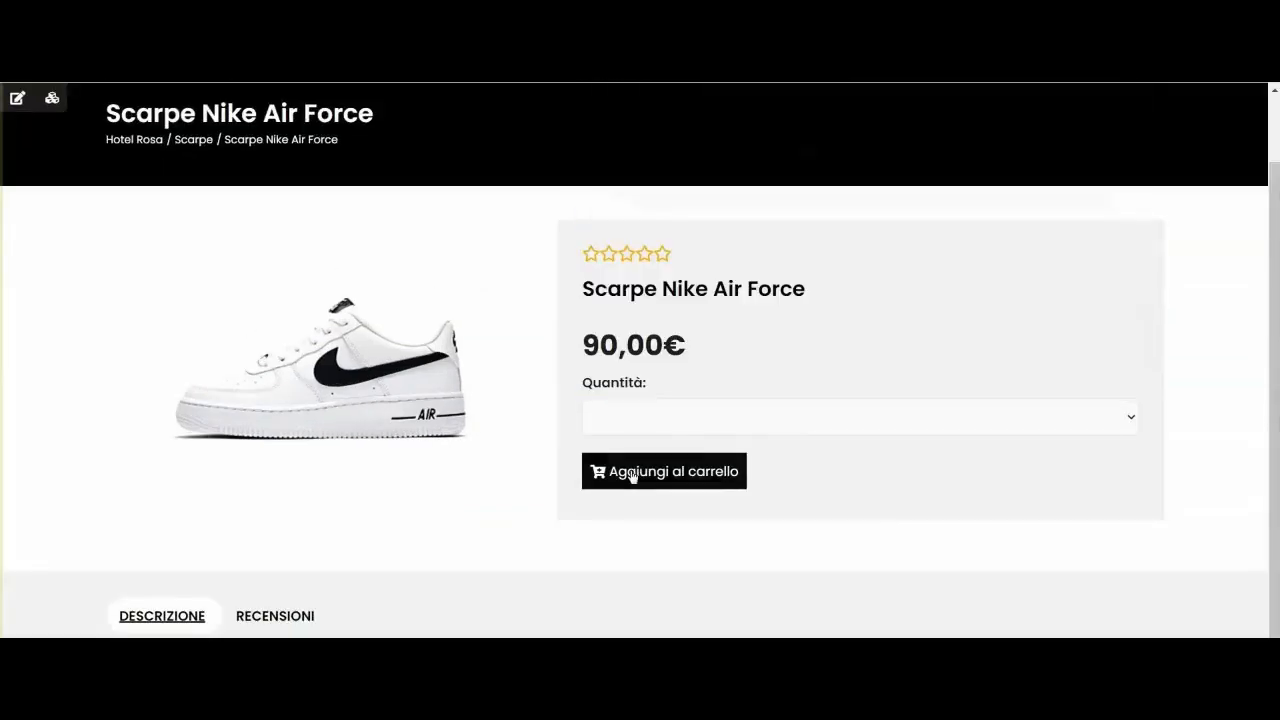
scroll(1000, 255, "up", 1)
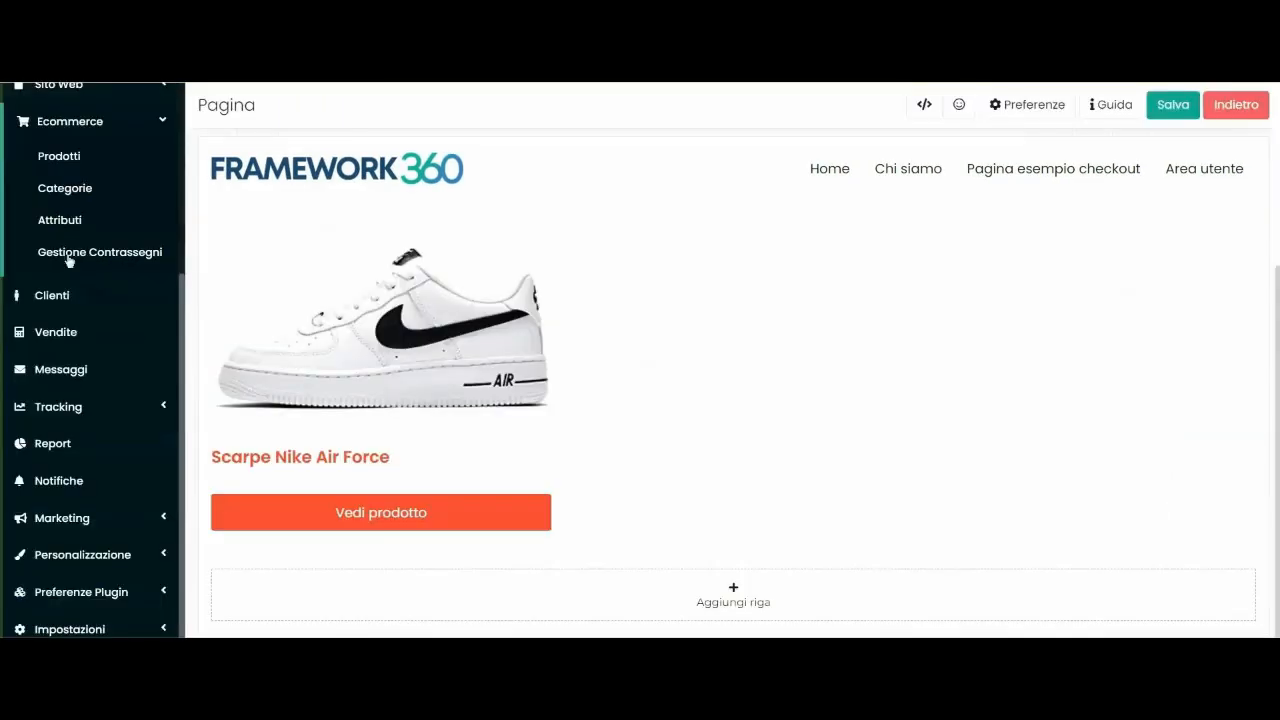
scroll(94, 289, "up", 3)
Go to Sito Web > Blocchi globali and open the Header block.
left_click(74, 338)
scroll(70, 348, "down", 1)
left_click(70, 318)
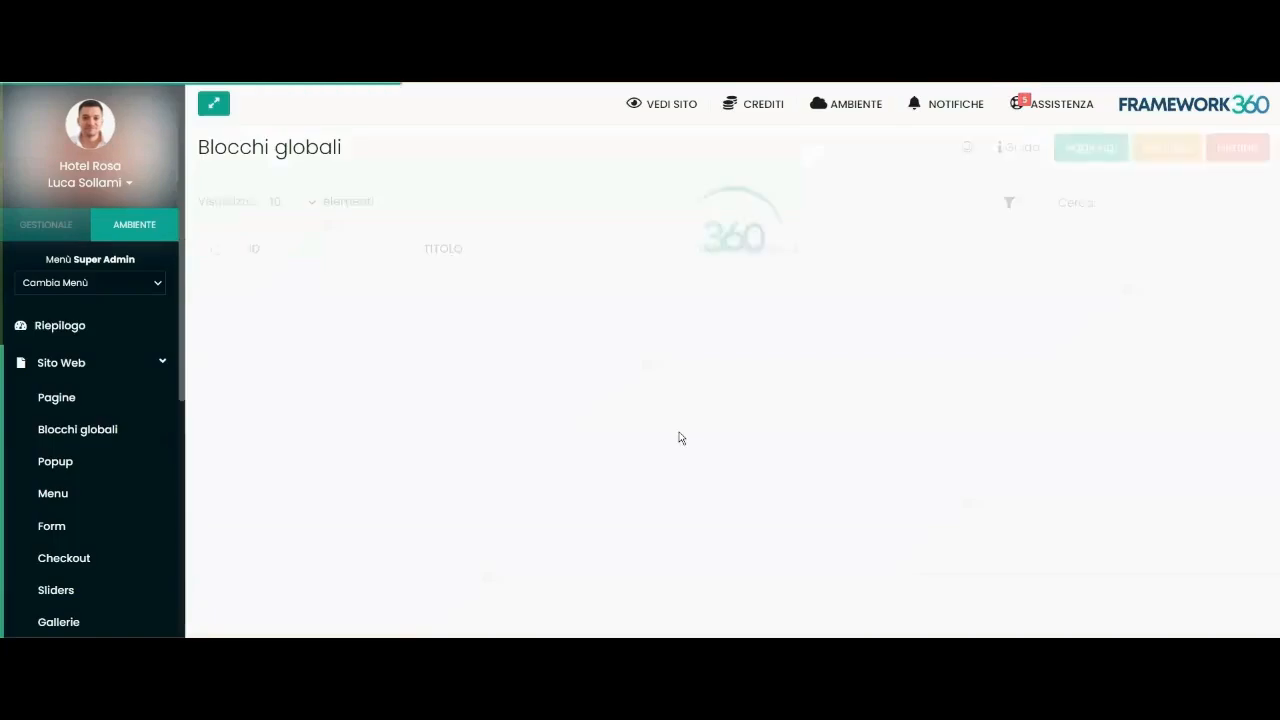
left_click(512, 302)
Add a narrow column beside the header menu holding a Pagamenti > Carrello widget.
mouse_move(1020, 420)
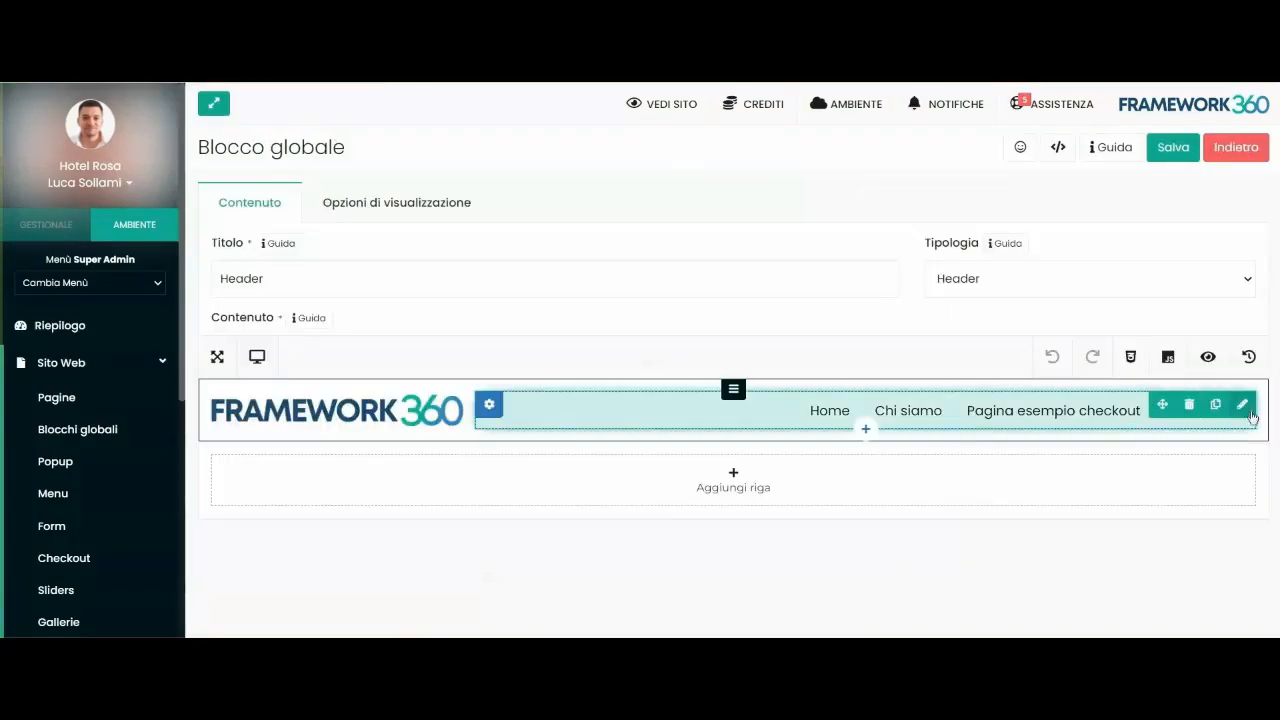
left_click(708, 391)
left_click_drag(1266, 200, 560, 190)
left_click(255, 155)
left_click(190, 146)
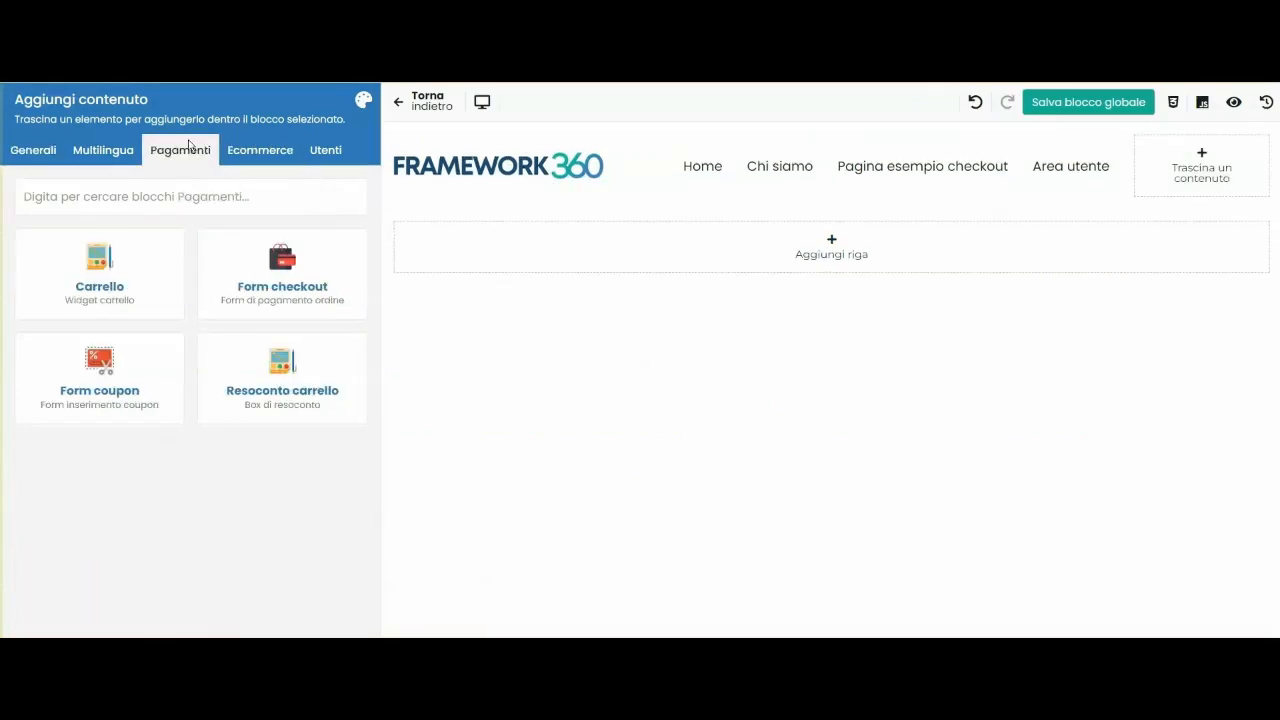
left_click(71, 292)
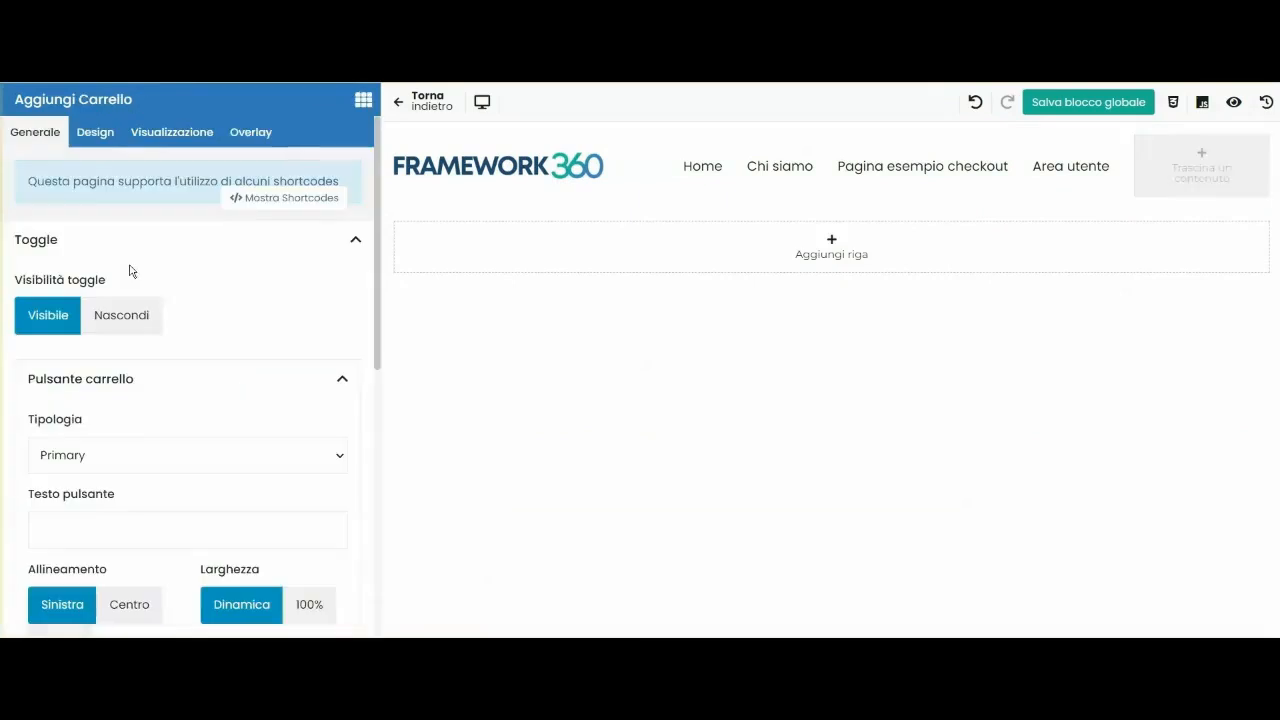
Label the cart button 'Carrello' with a cart icon, save the header, and check the empty cart.
scroll(90, 350, "down", 3)
left_click(86, 362)
type("Carrello")
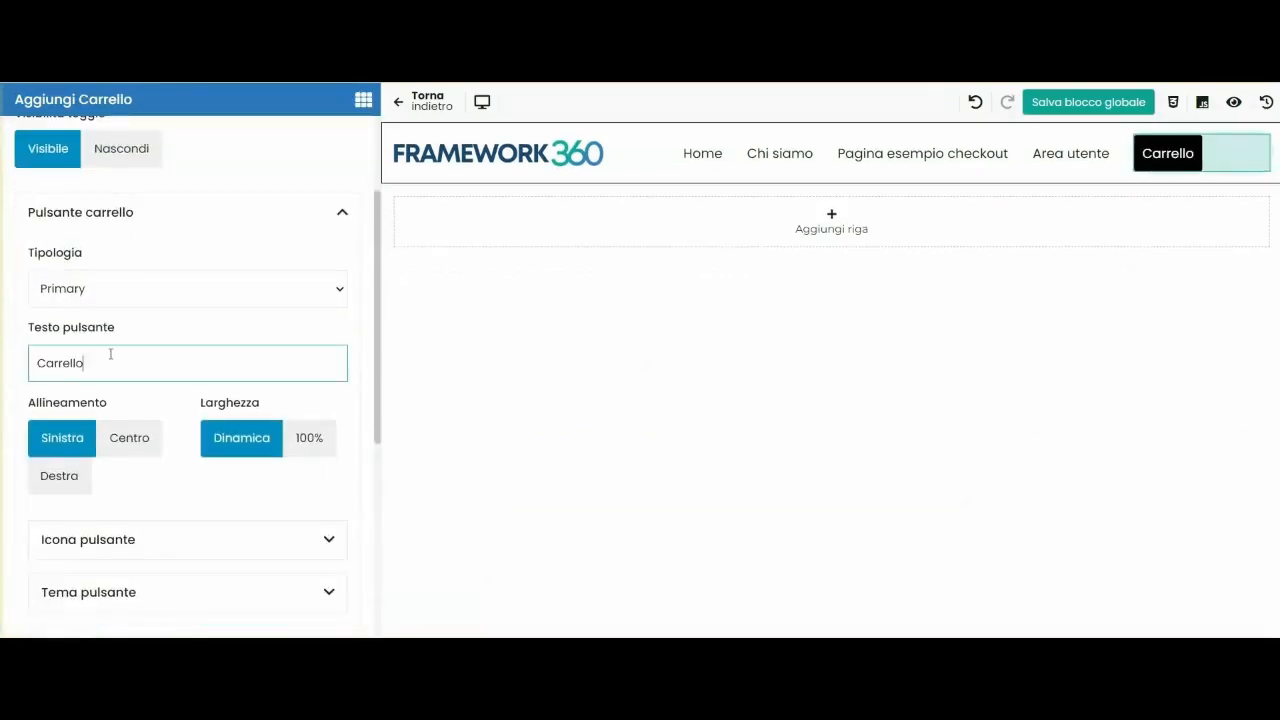
scroll(123, 360, "down", 3)
left_click(123, 371)
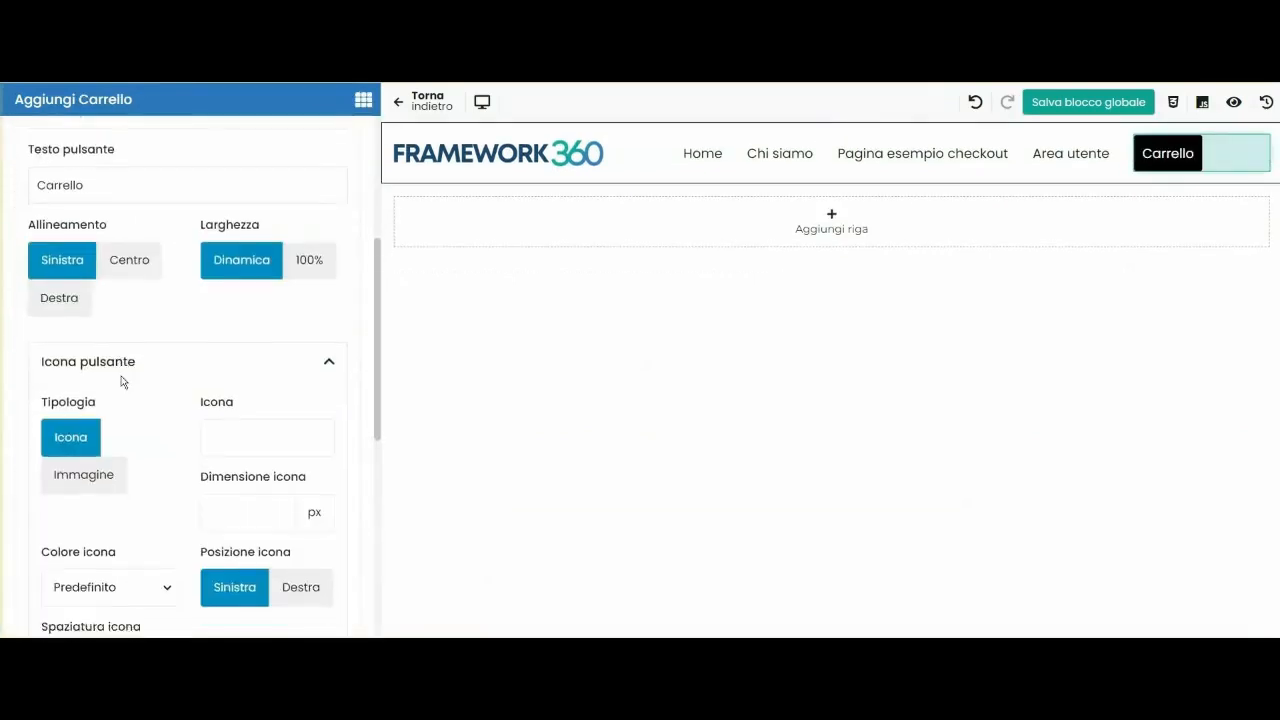
scroll(123, 380, "down", 3)
left_click(233, 280)
type("car")
left_click(197, 397)
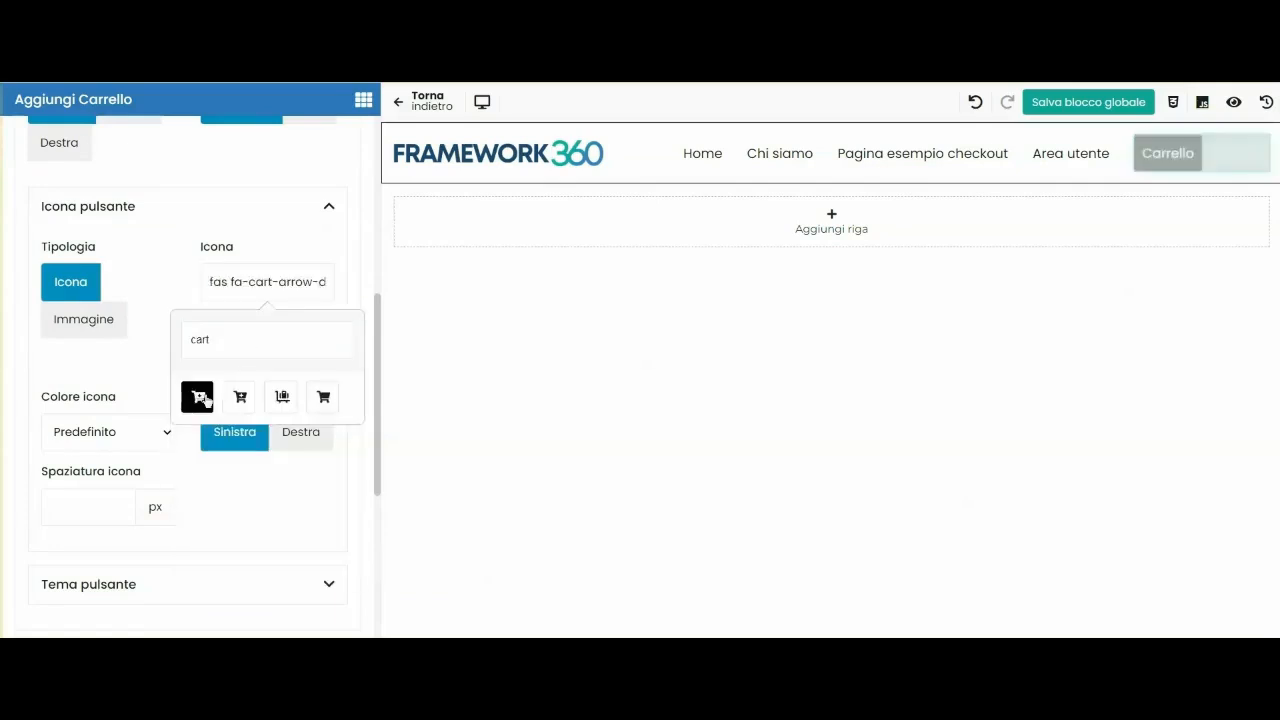
left_click(1100, 106)
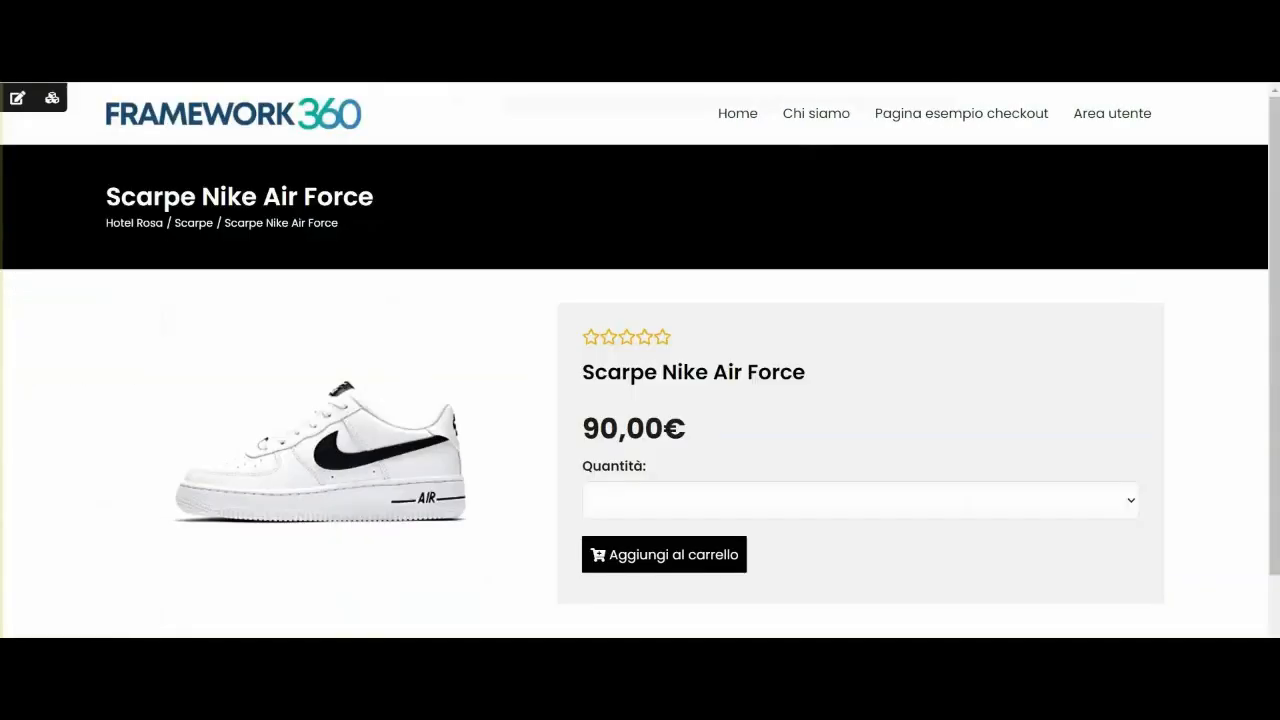
left_click(1052, 123)
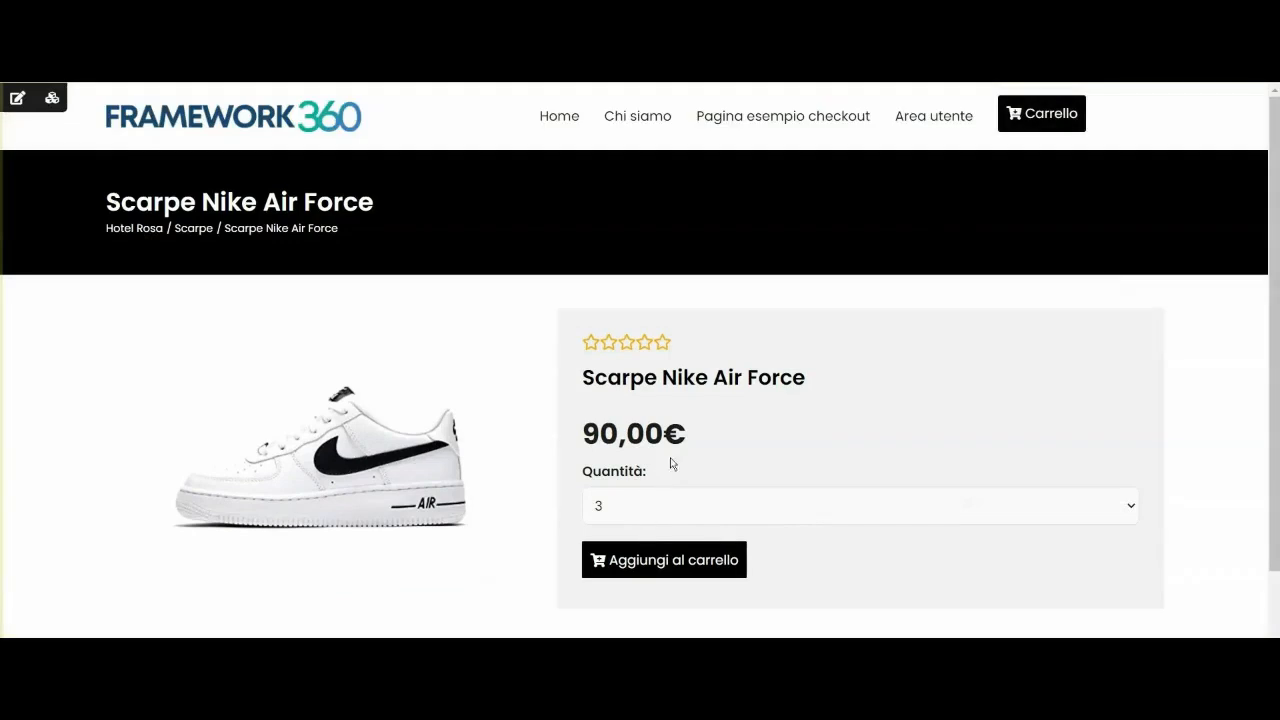
Add three Scarpe Nike Air Force pairs to the cart, then open the admin Checkout list.
left_click(604, 494)
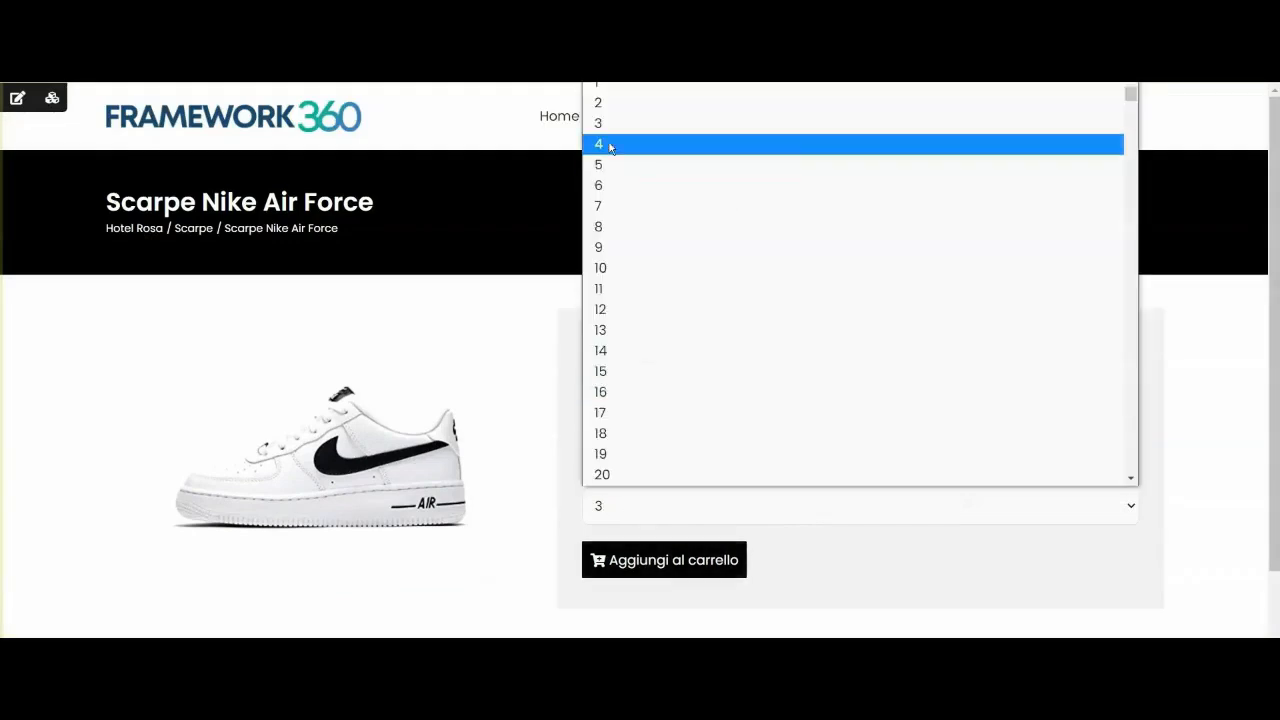
left_click(623, 128)
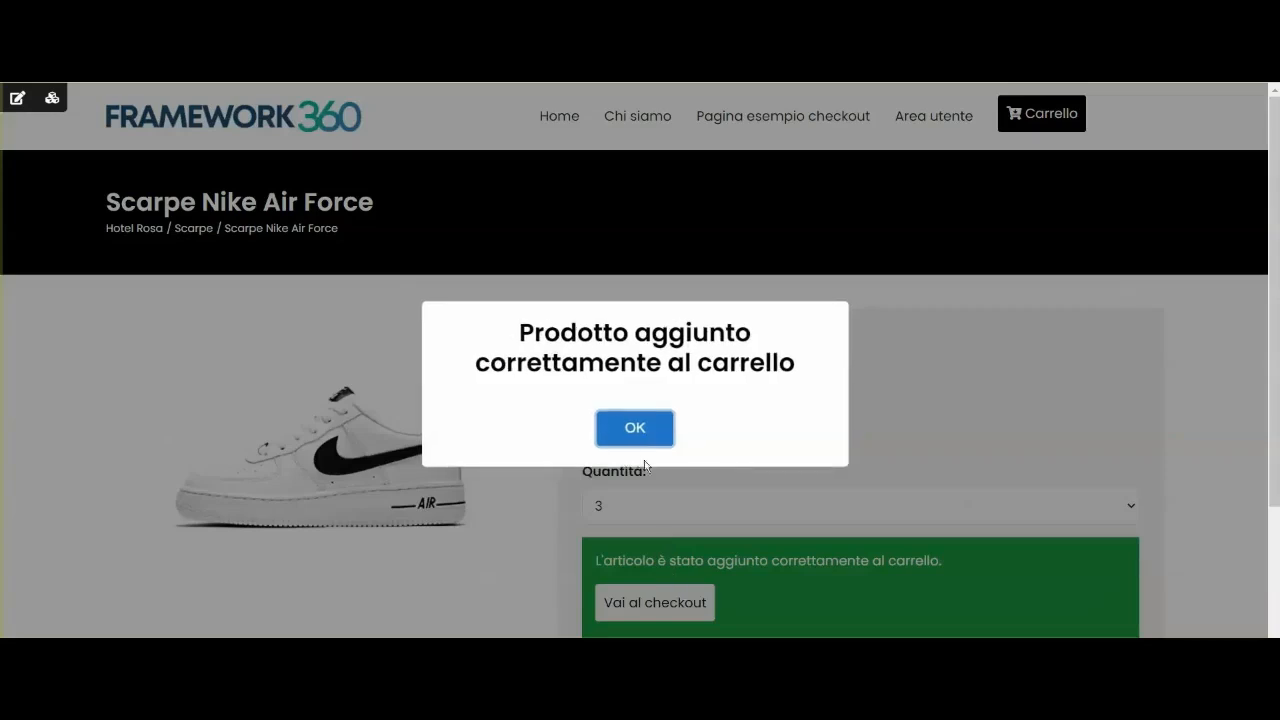
left_click(638, 430)
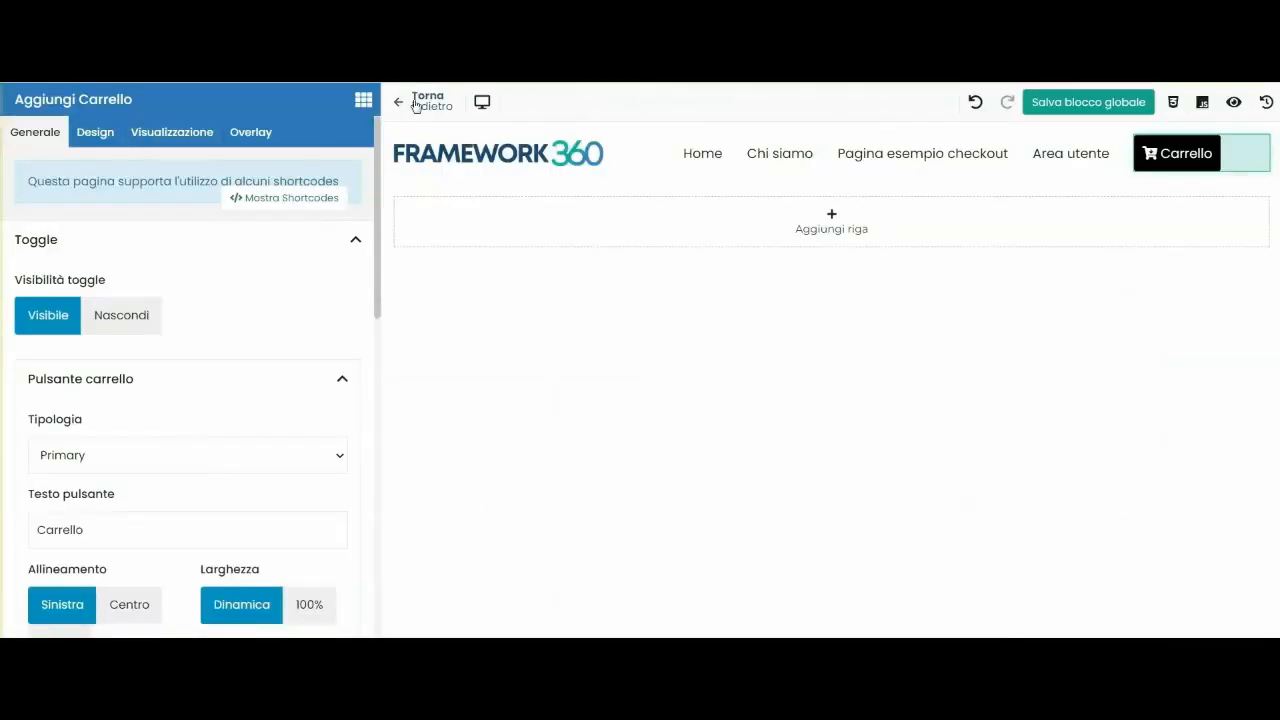
left_click(416, 106)
scroll(90, 440, "down", 1)
left_click(60, 482)
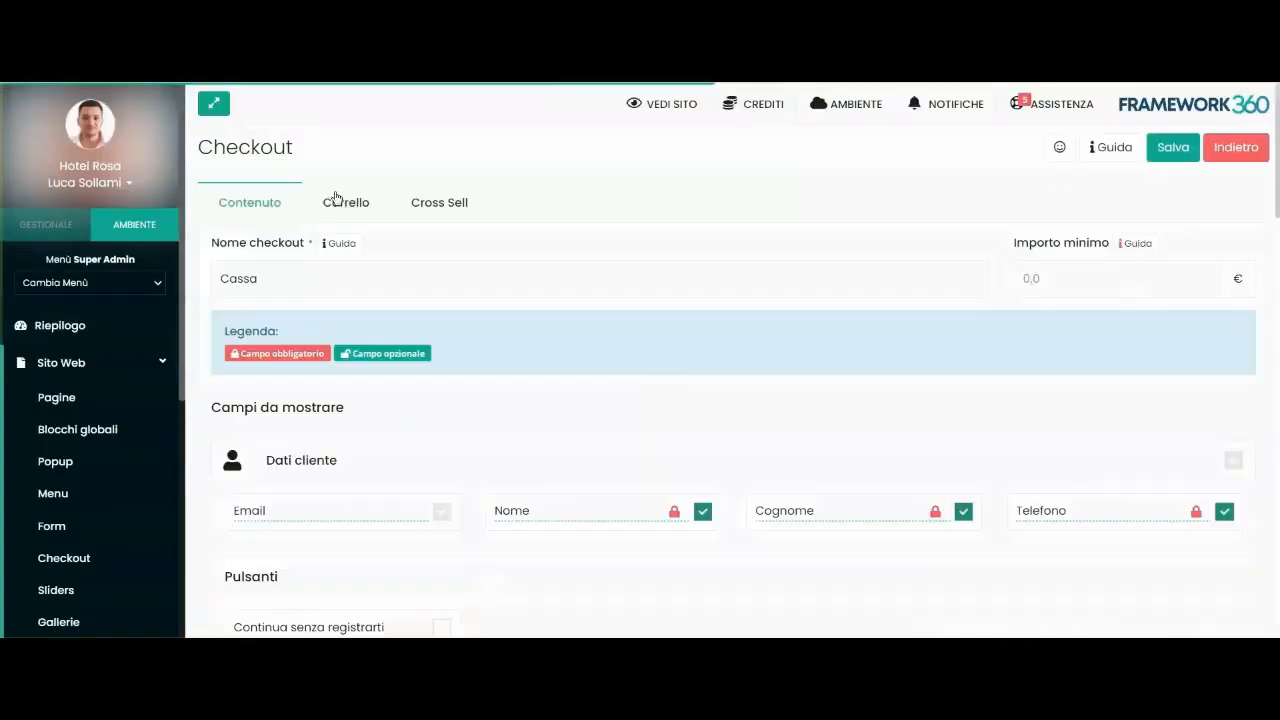
Set the Cassa checkout's Origine carrello to Prendi da sessione and save.
left_click(337, 202)
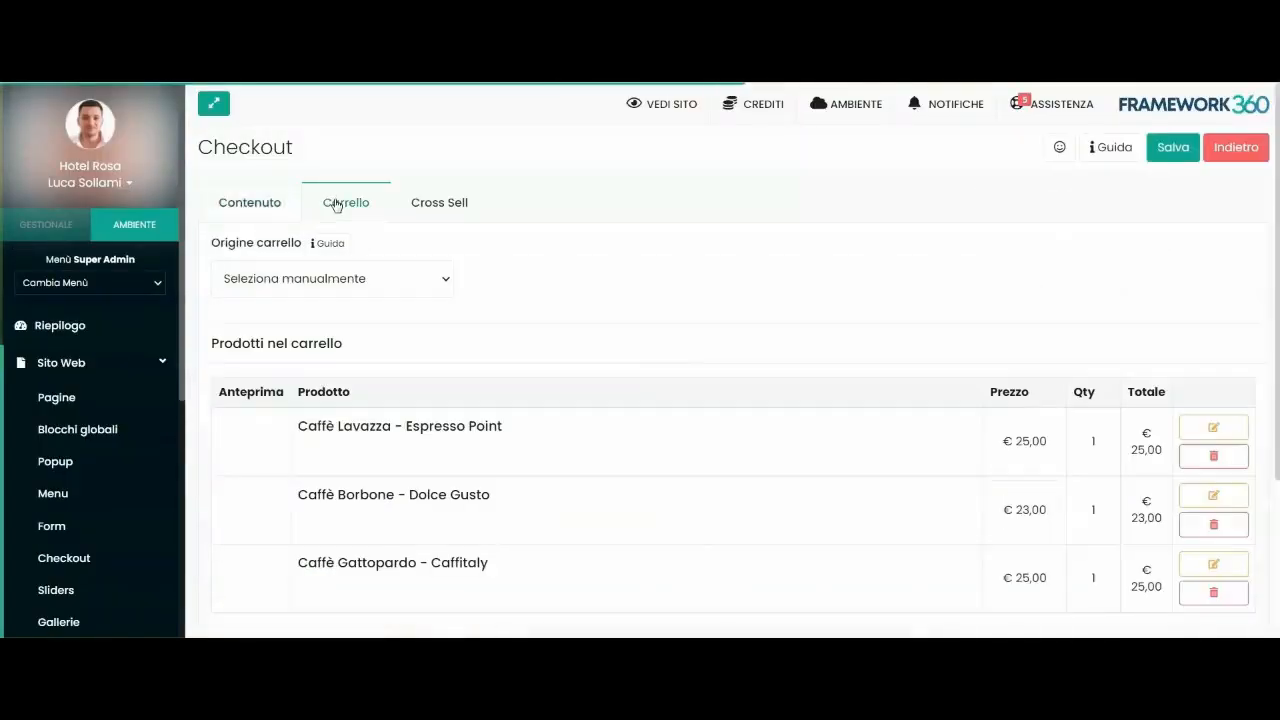
left_click(292, 288)
left_click(290, 304)
left_click(1180, 150)
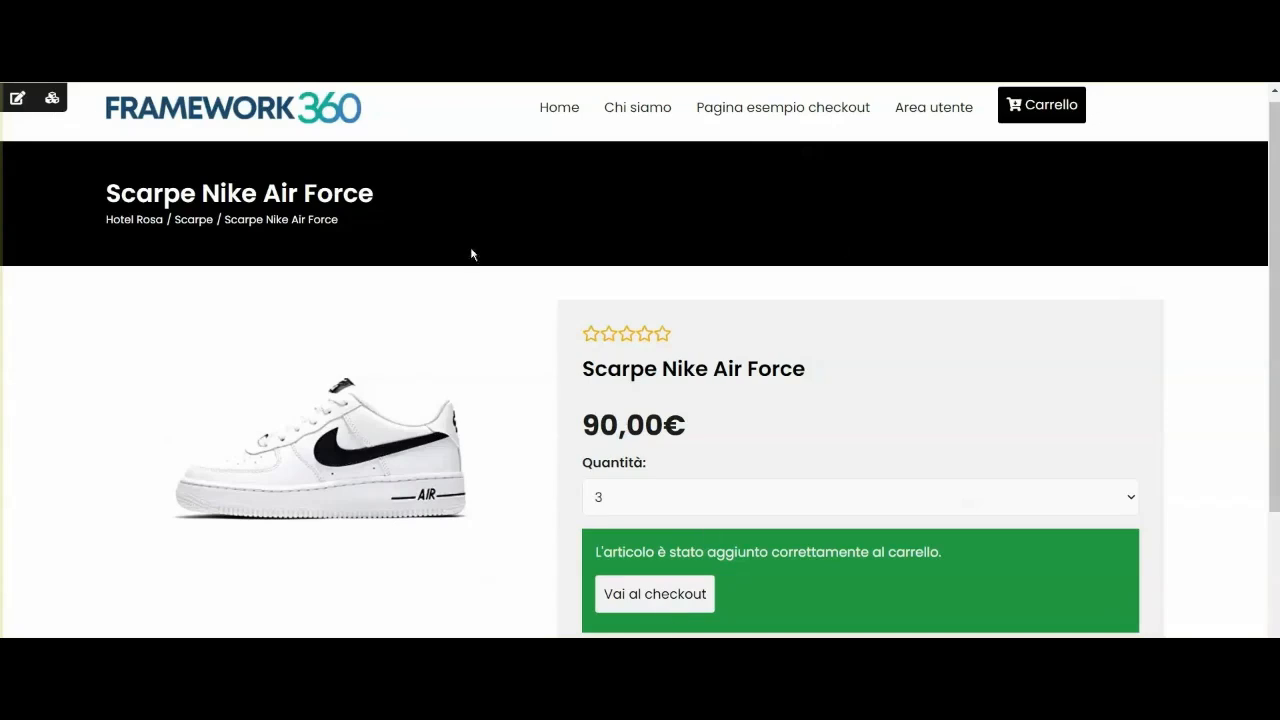
Go to checkout and confirm the three pairs total 270,00 €.
left_click(1043, 106)
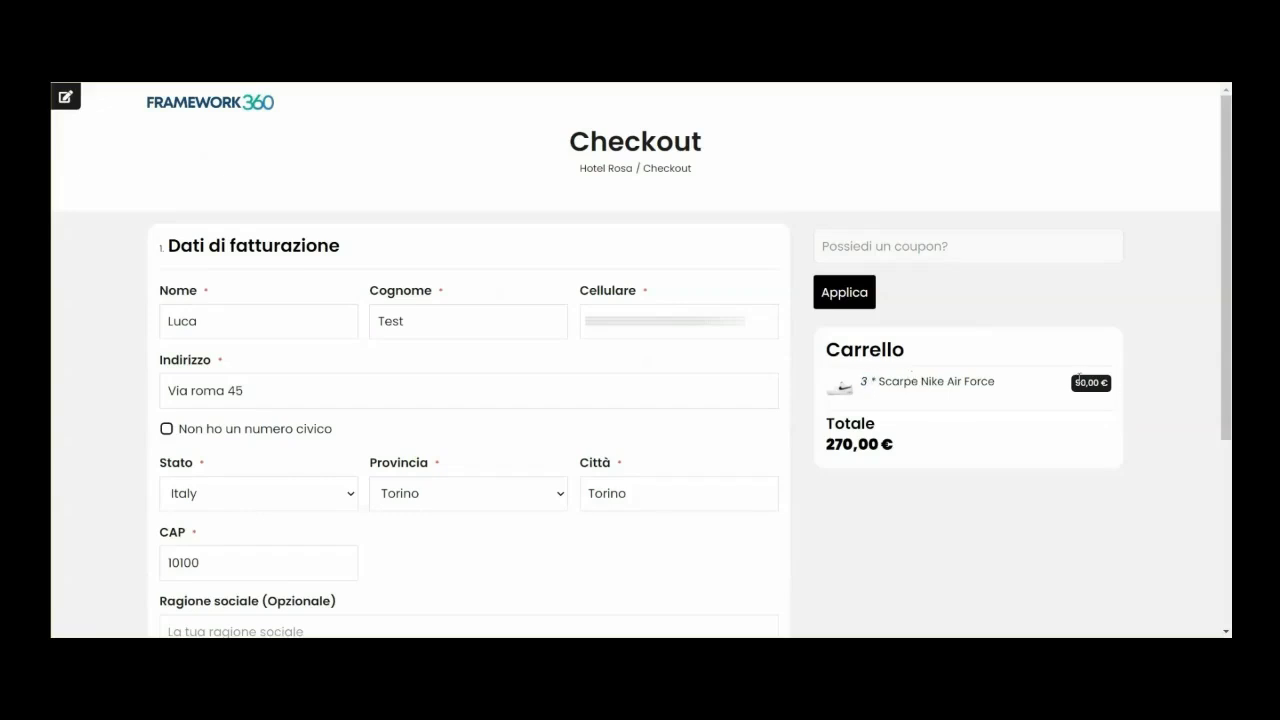
left_click_drag(826, 443, 896, 445)
left_click(892, 490)
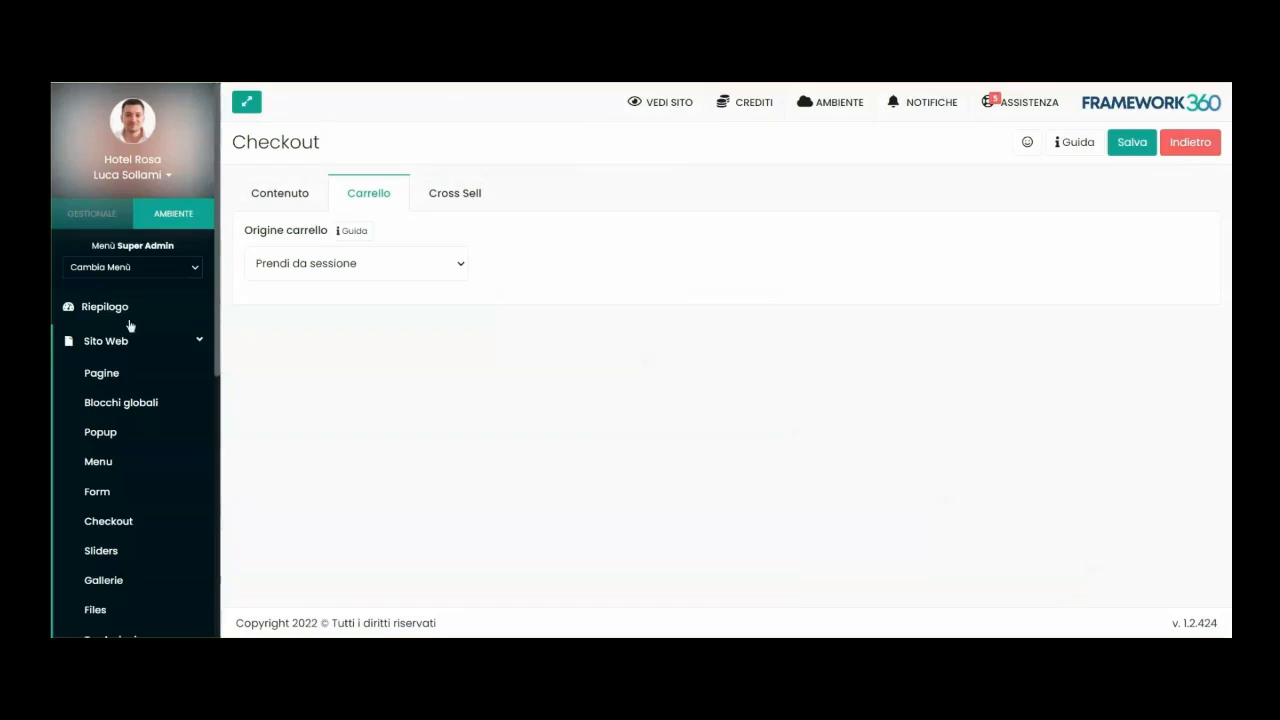
left_click(128, 335)
scroll(126, 340, "down", 2)
left_click(123, 586)
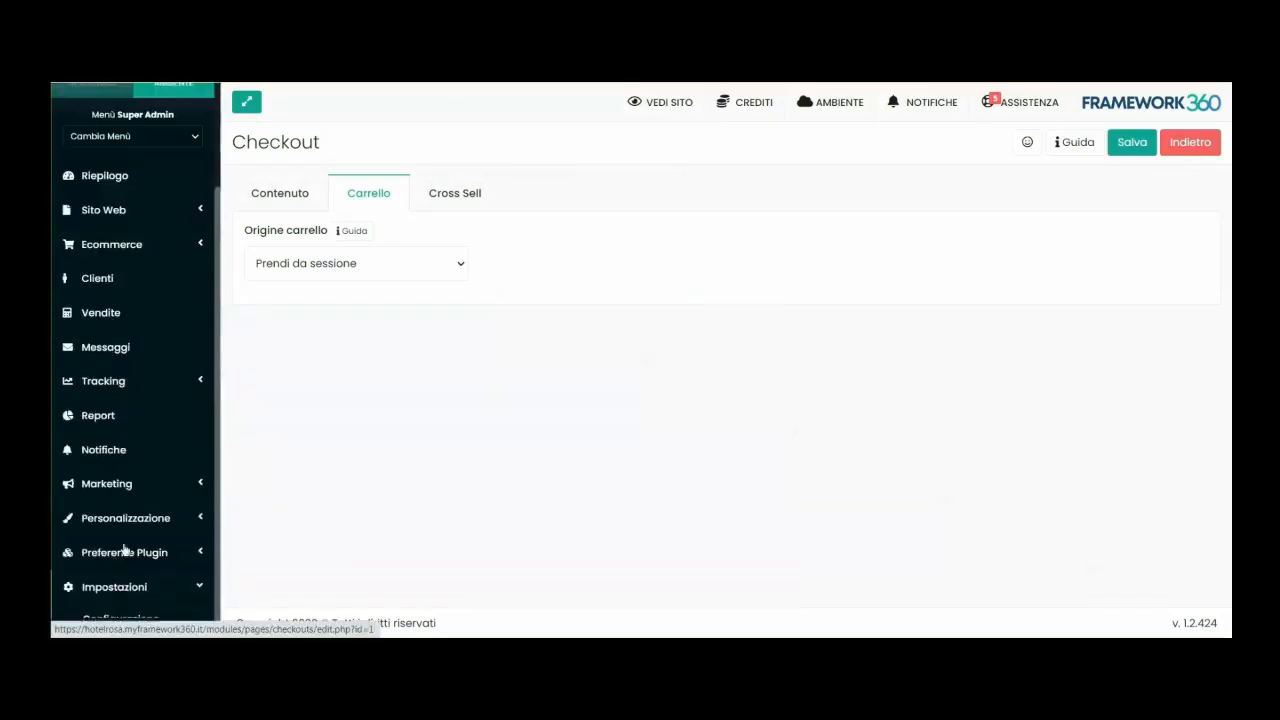
Start a new coupon under Vendite > Coupon with the code sconto10.
scroll(122, 550, "down", 4)
left_click(117, 490)
scroll(117, 490, "down", 1)
left_click(108, 449)
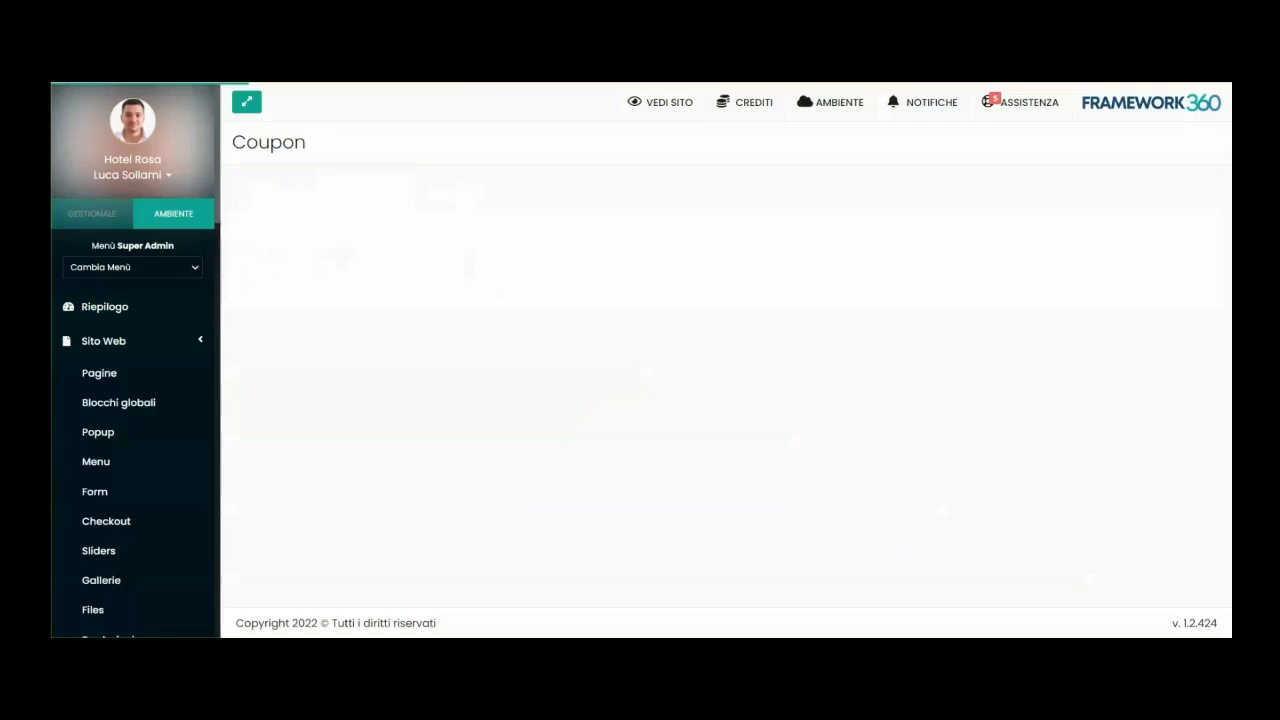
left_click(1209, 143)
left_click(307, 258)
type("sconto10")
Make it a 10 percent discount on the whole cart and save the coupon.
left_click(582, 348)
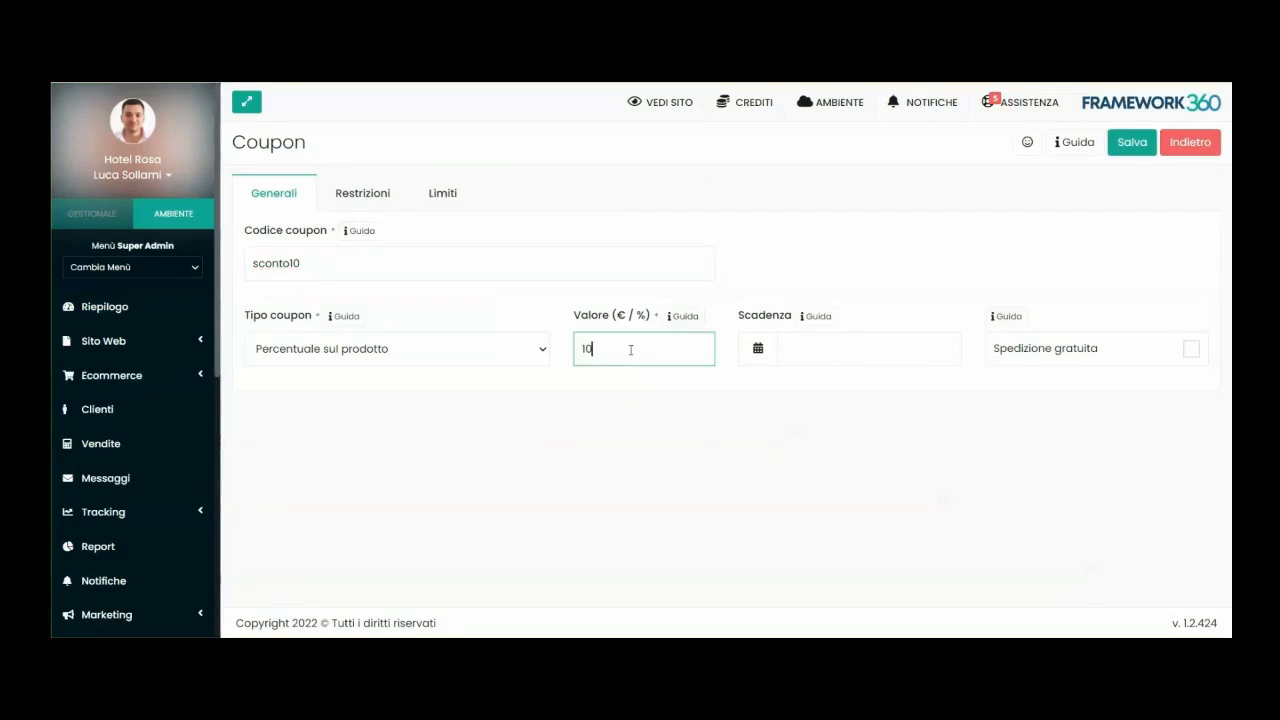
left_click(346, 352)
left_click(346, 391)
left_click(672, 414)
left_click(442, 194)
left_click(286, 197)
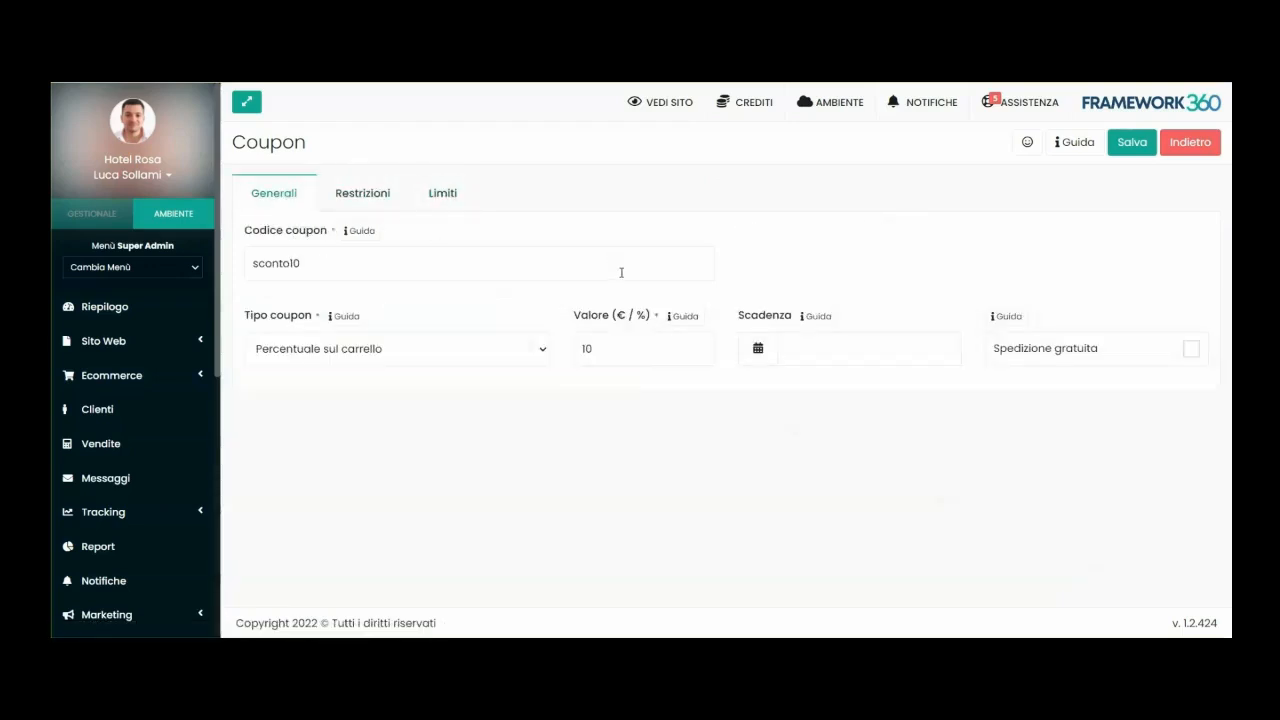
left_click(1140, 145)
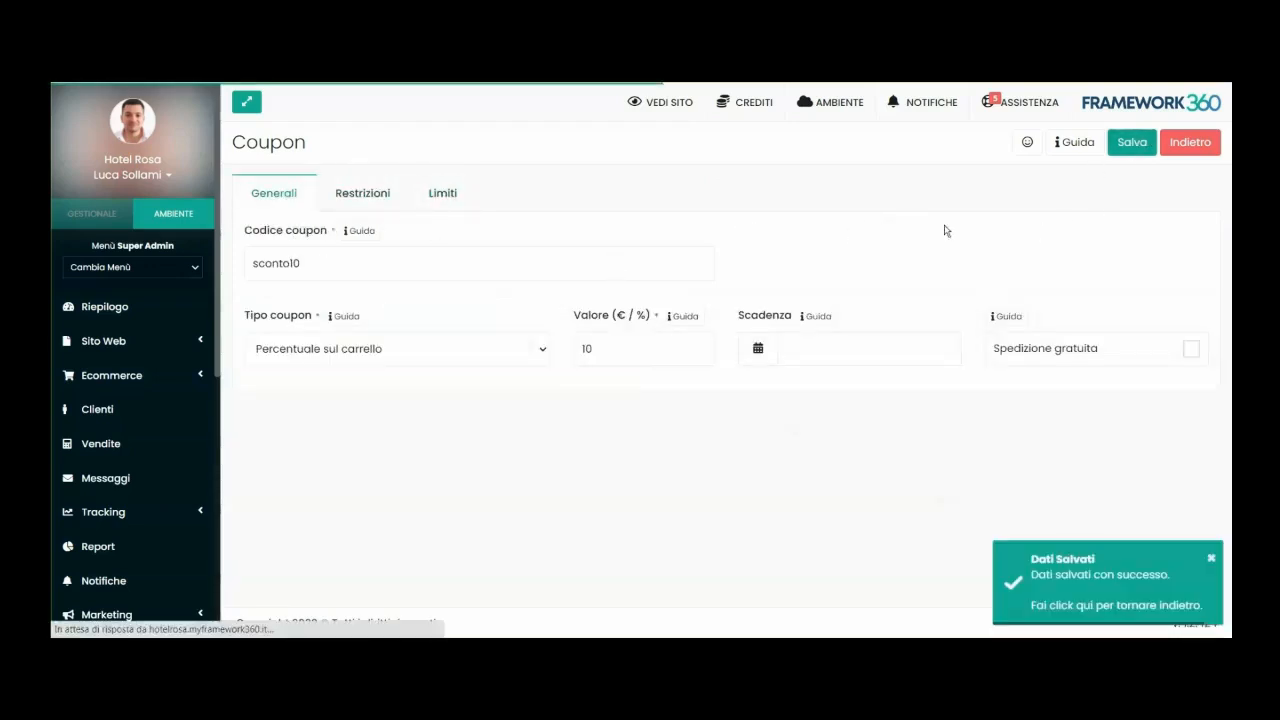
double_click(288, 263)
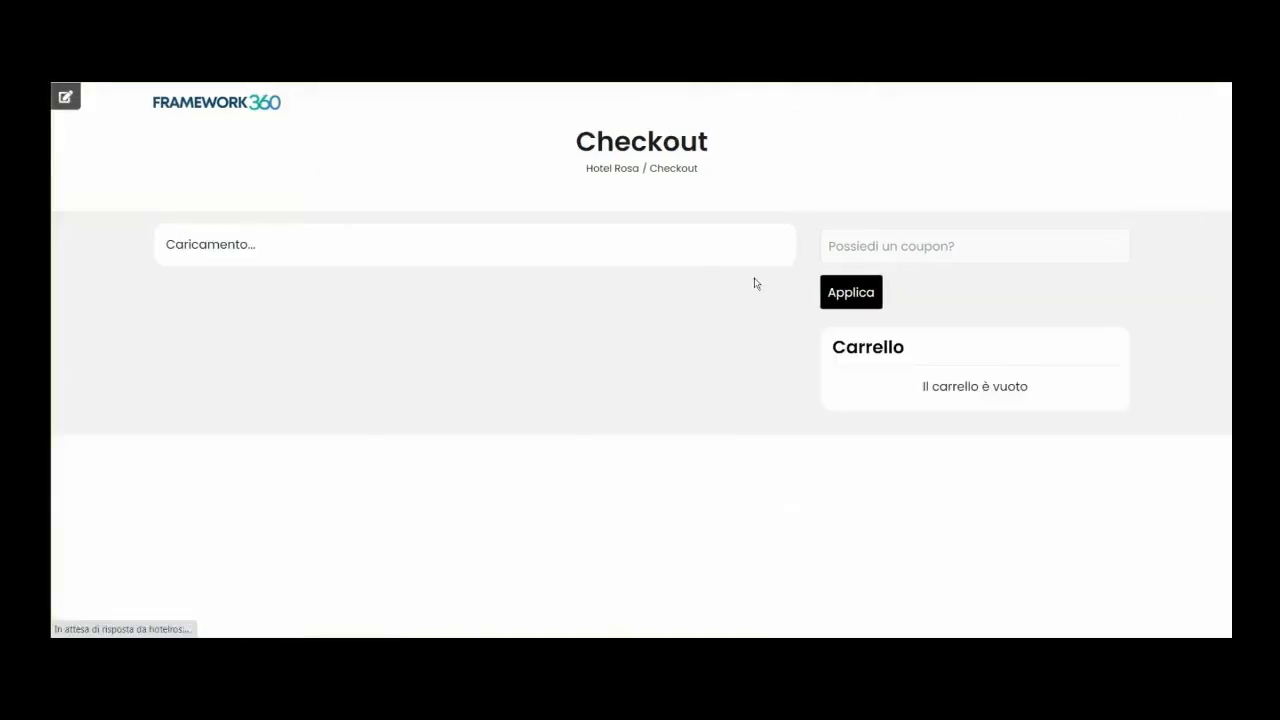
Apply coupon sconto10 at checkout for a 255,00 € total, then return to the homepage.
left_click(894, 251)
type("sconto10")
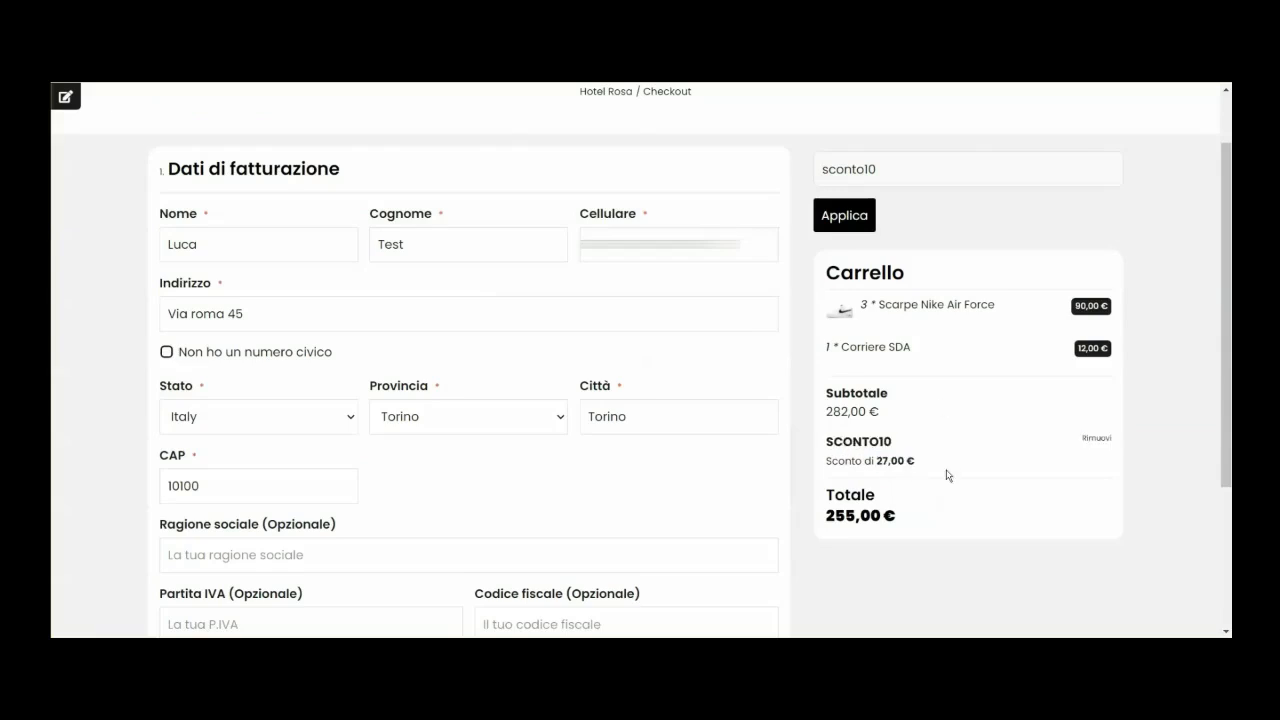
left_click(217, 101)
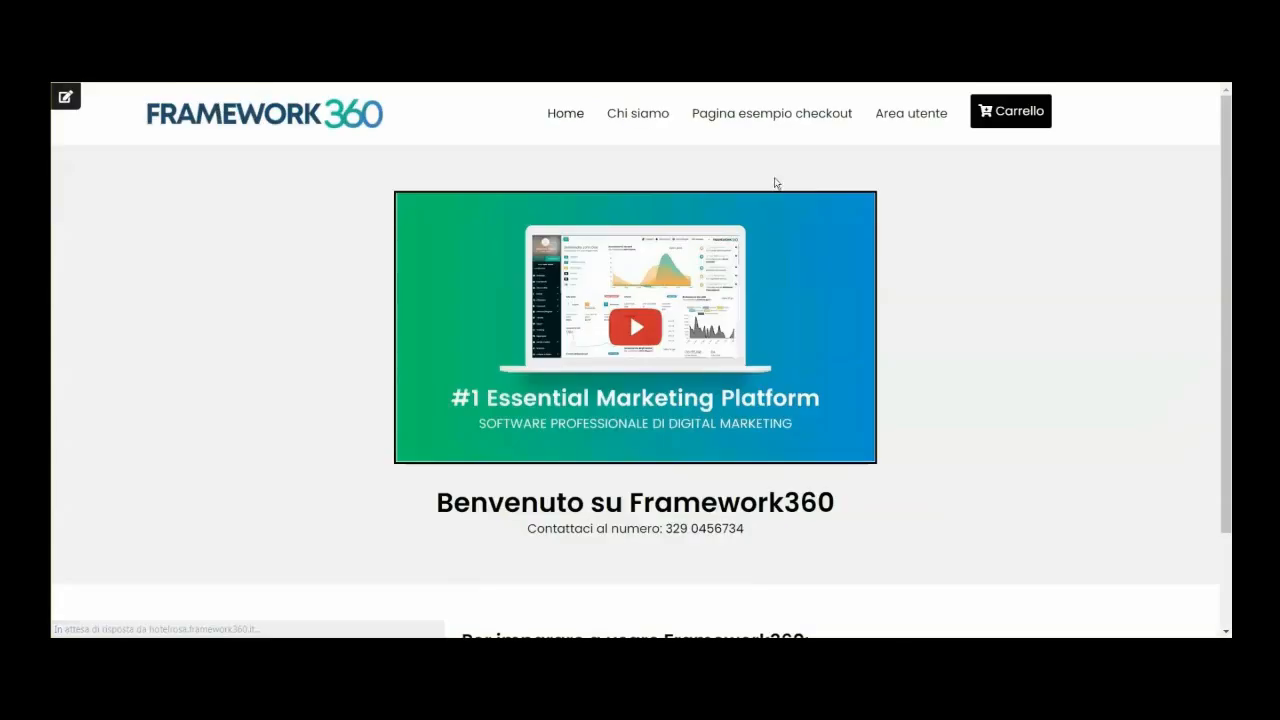